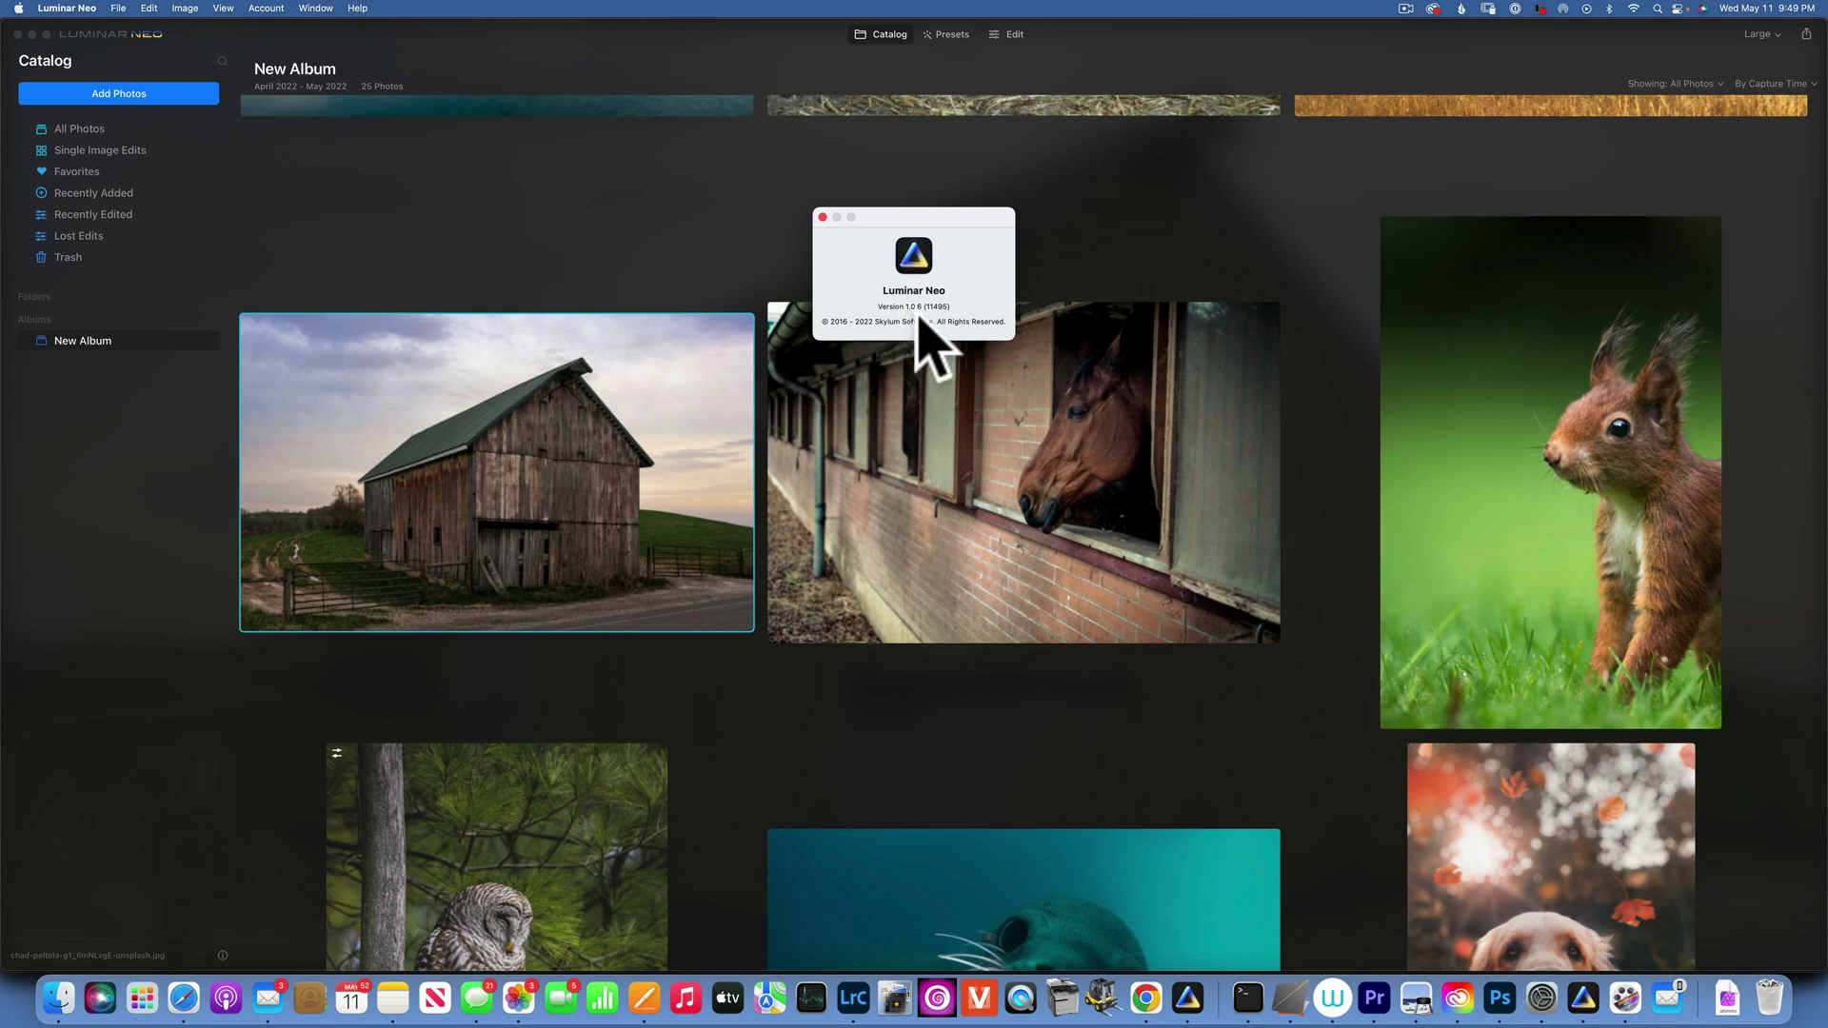
# Close the version information window and open the old barn photo from the album for editing
pyautogui.click(823, 217)
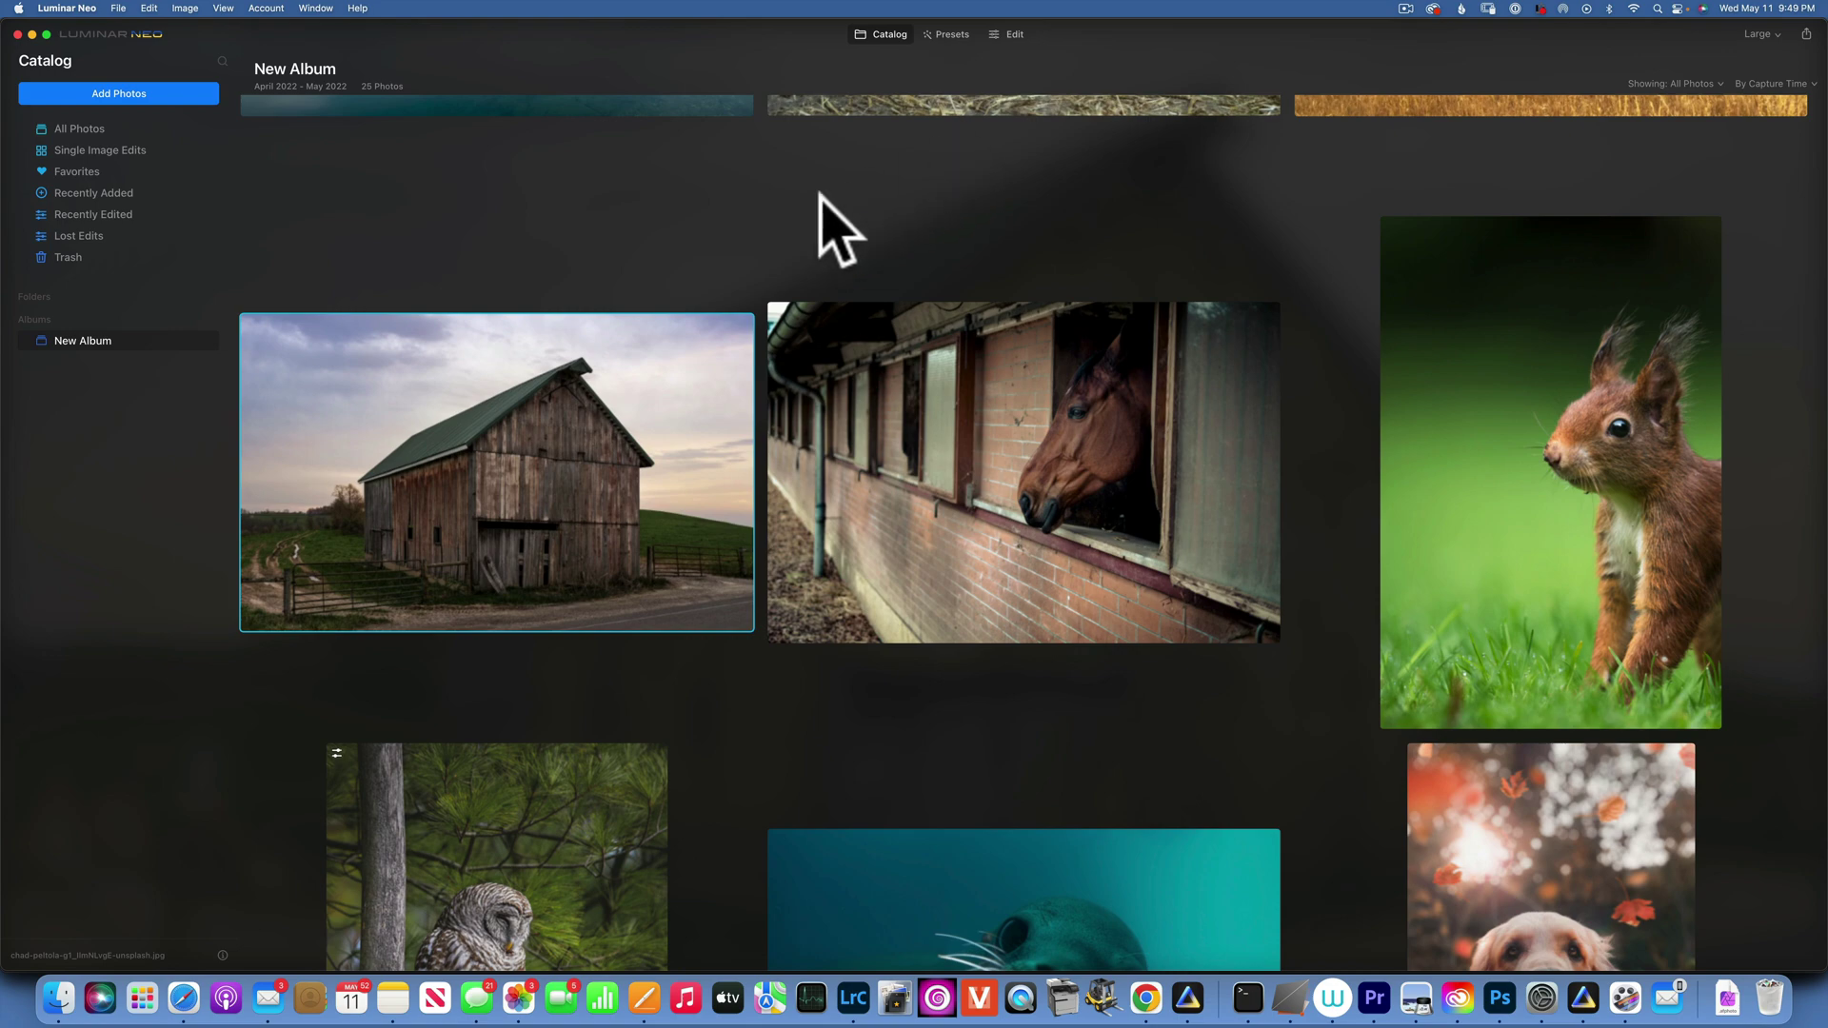
pyautogui.click(545, 384)
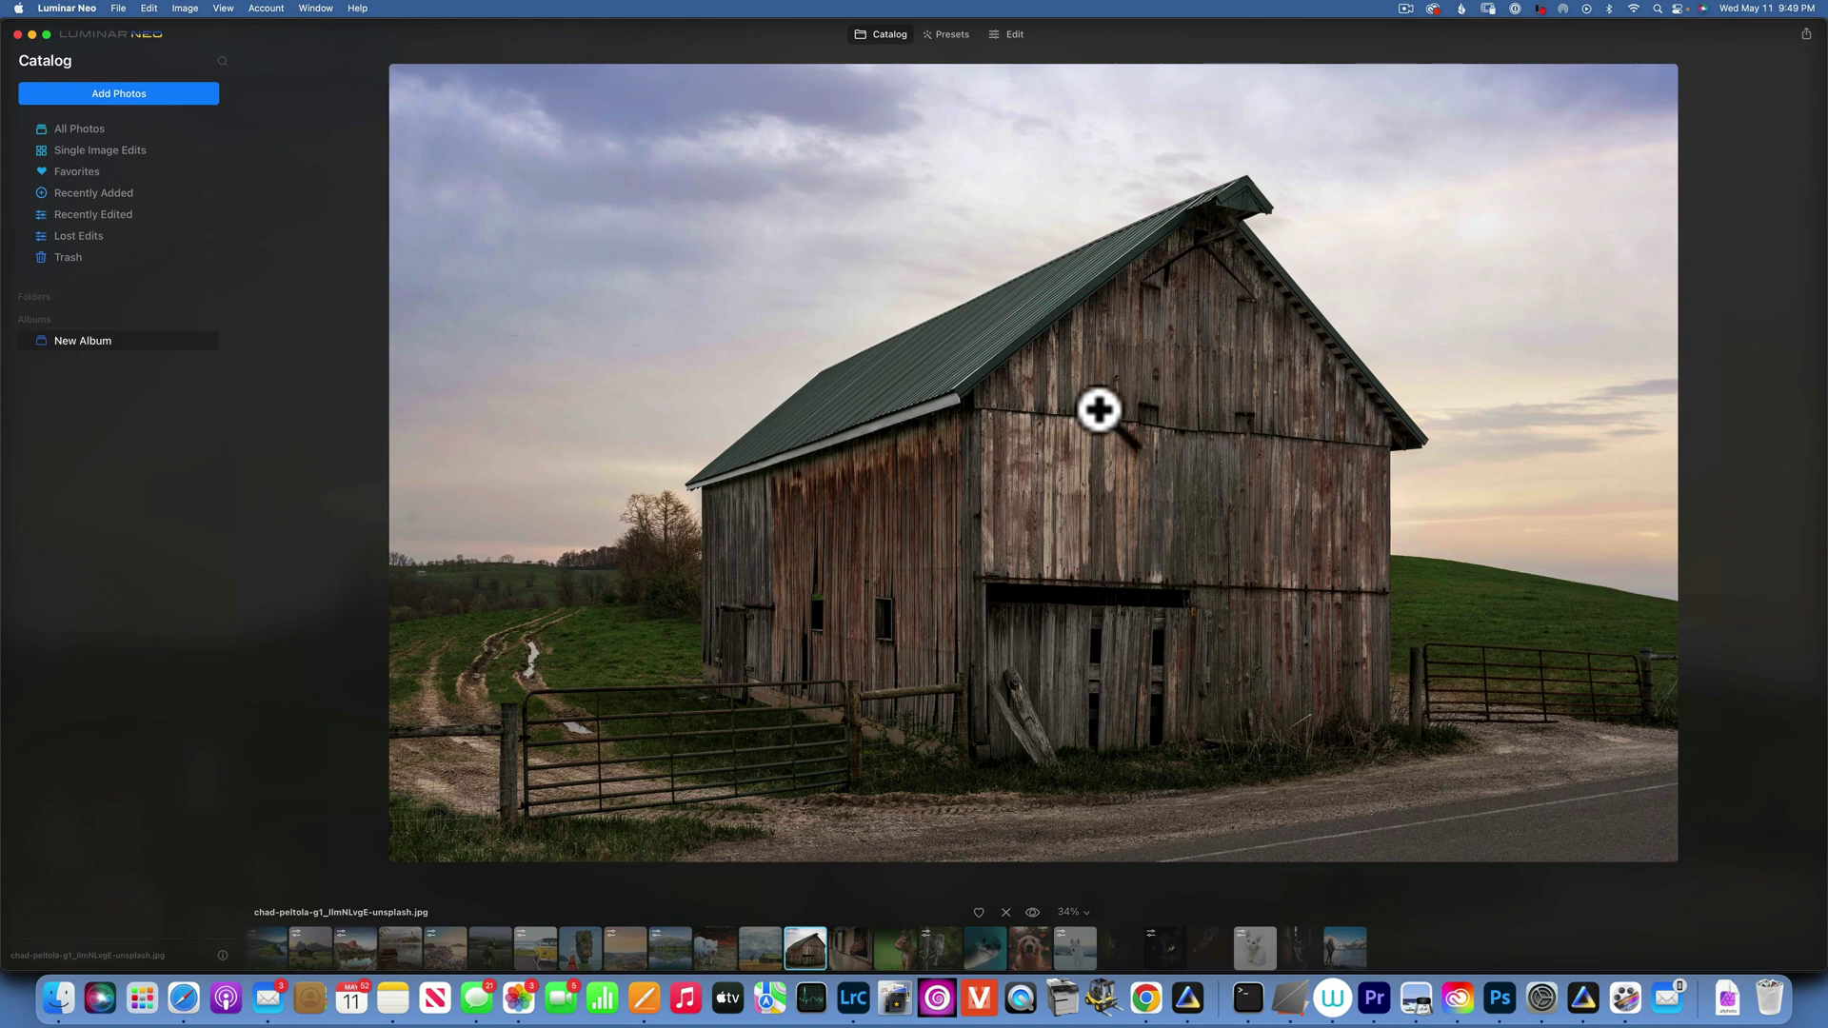
pyautogui.click(1015, 34)
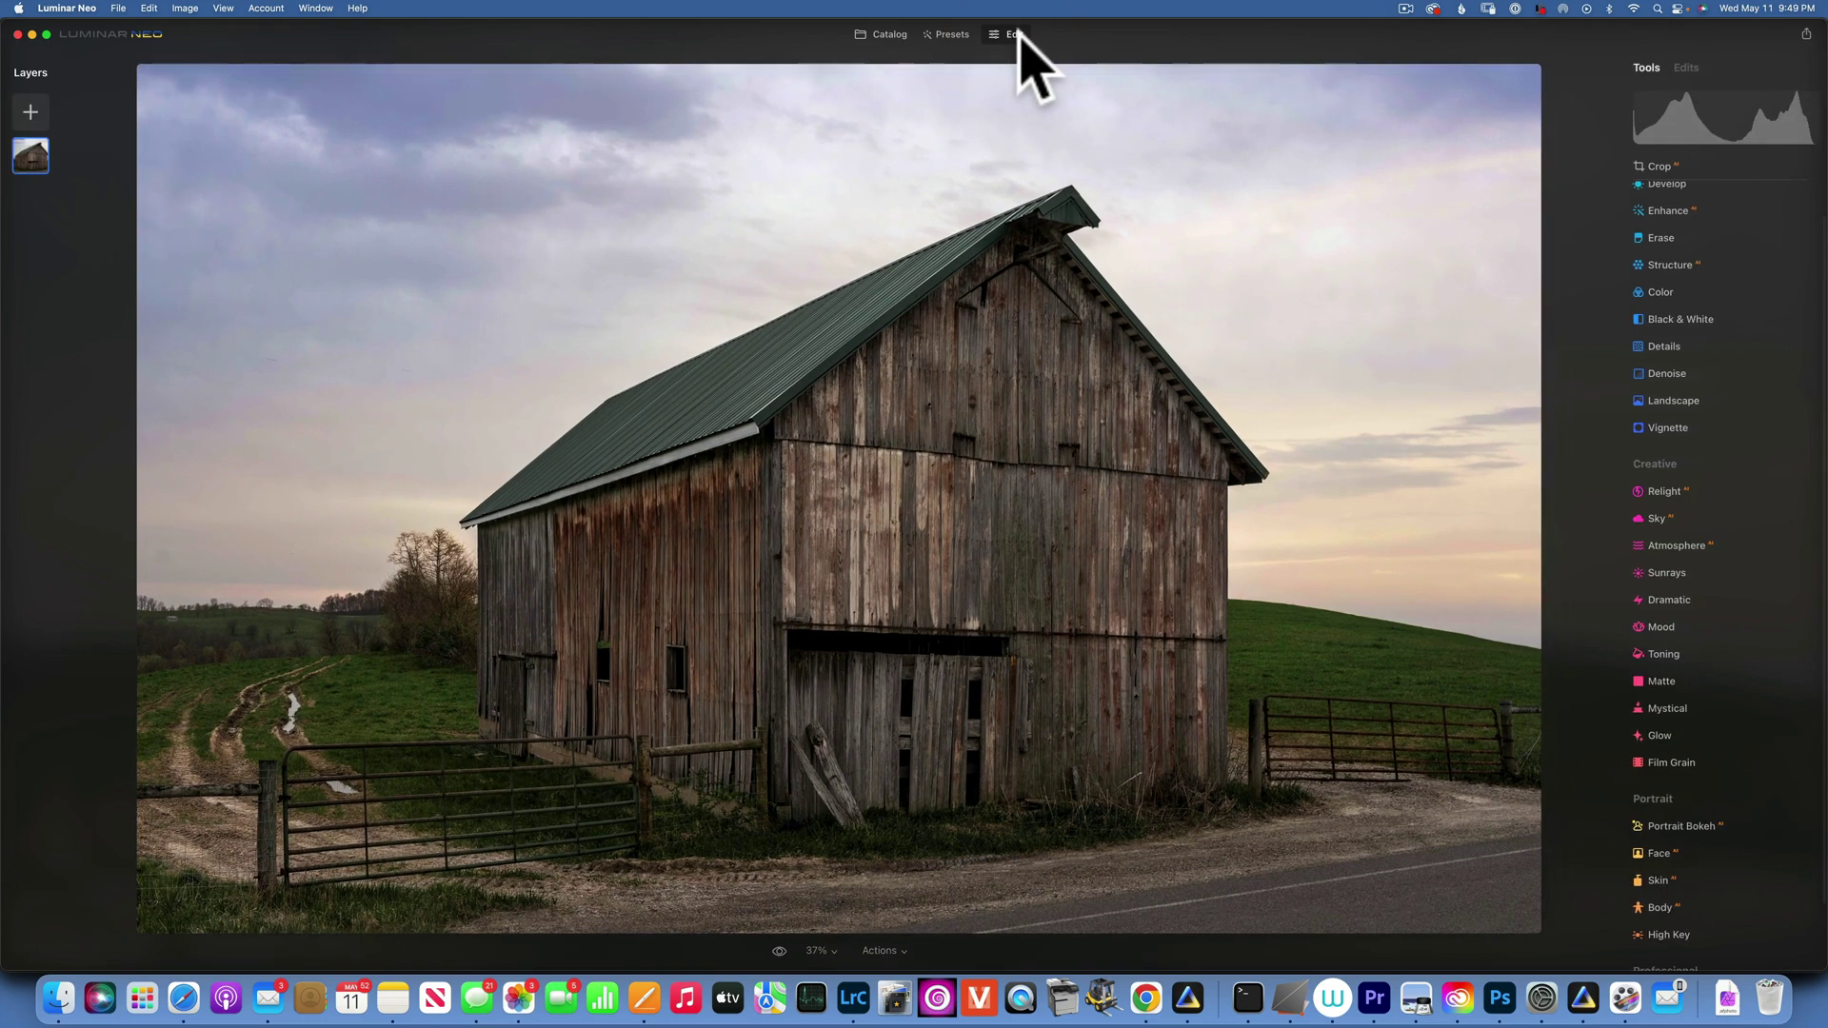
# Look through the Develop, Enhance and Structure tools to see that each one offers adjustments and masking
pyautogui.scroll(2, 1705, 273)
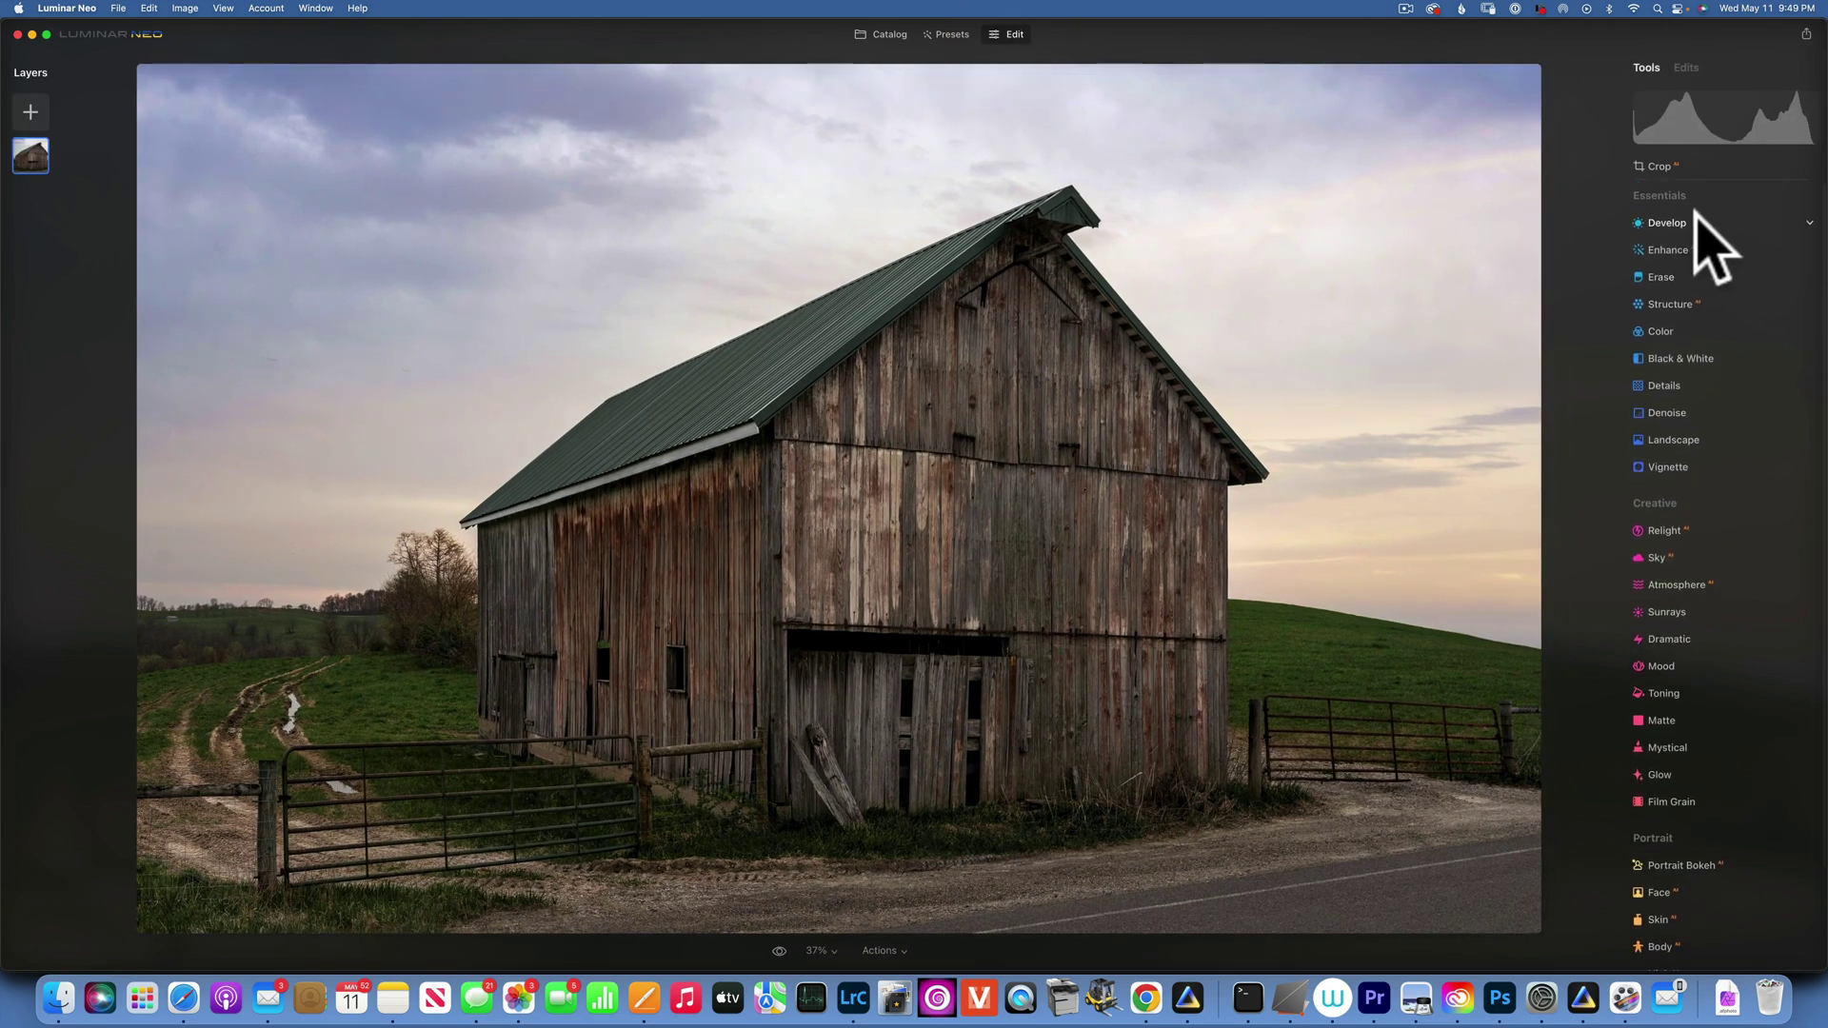
pyautogui.click(1677, 221)
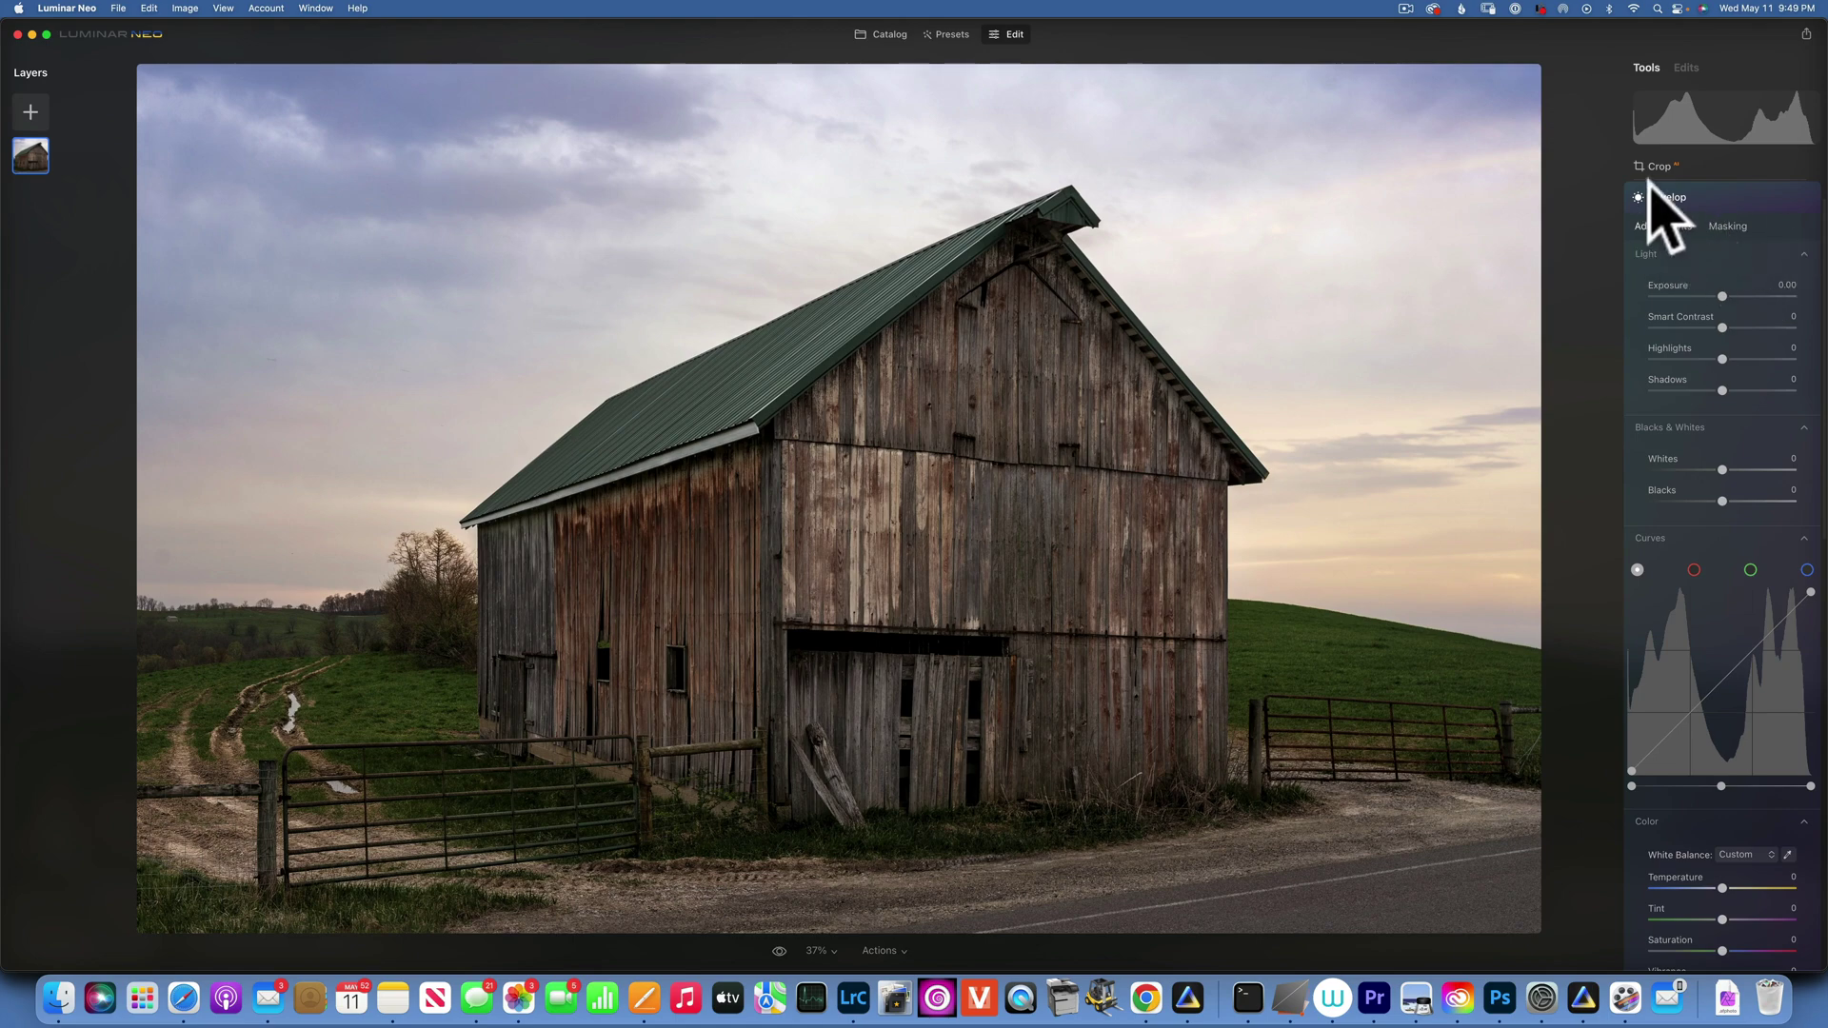
pyautogui.click(1666, 200)
pyautogui.click(1667, 212)
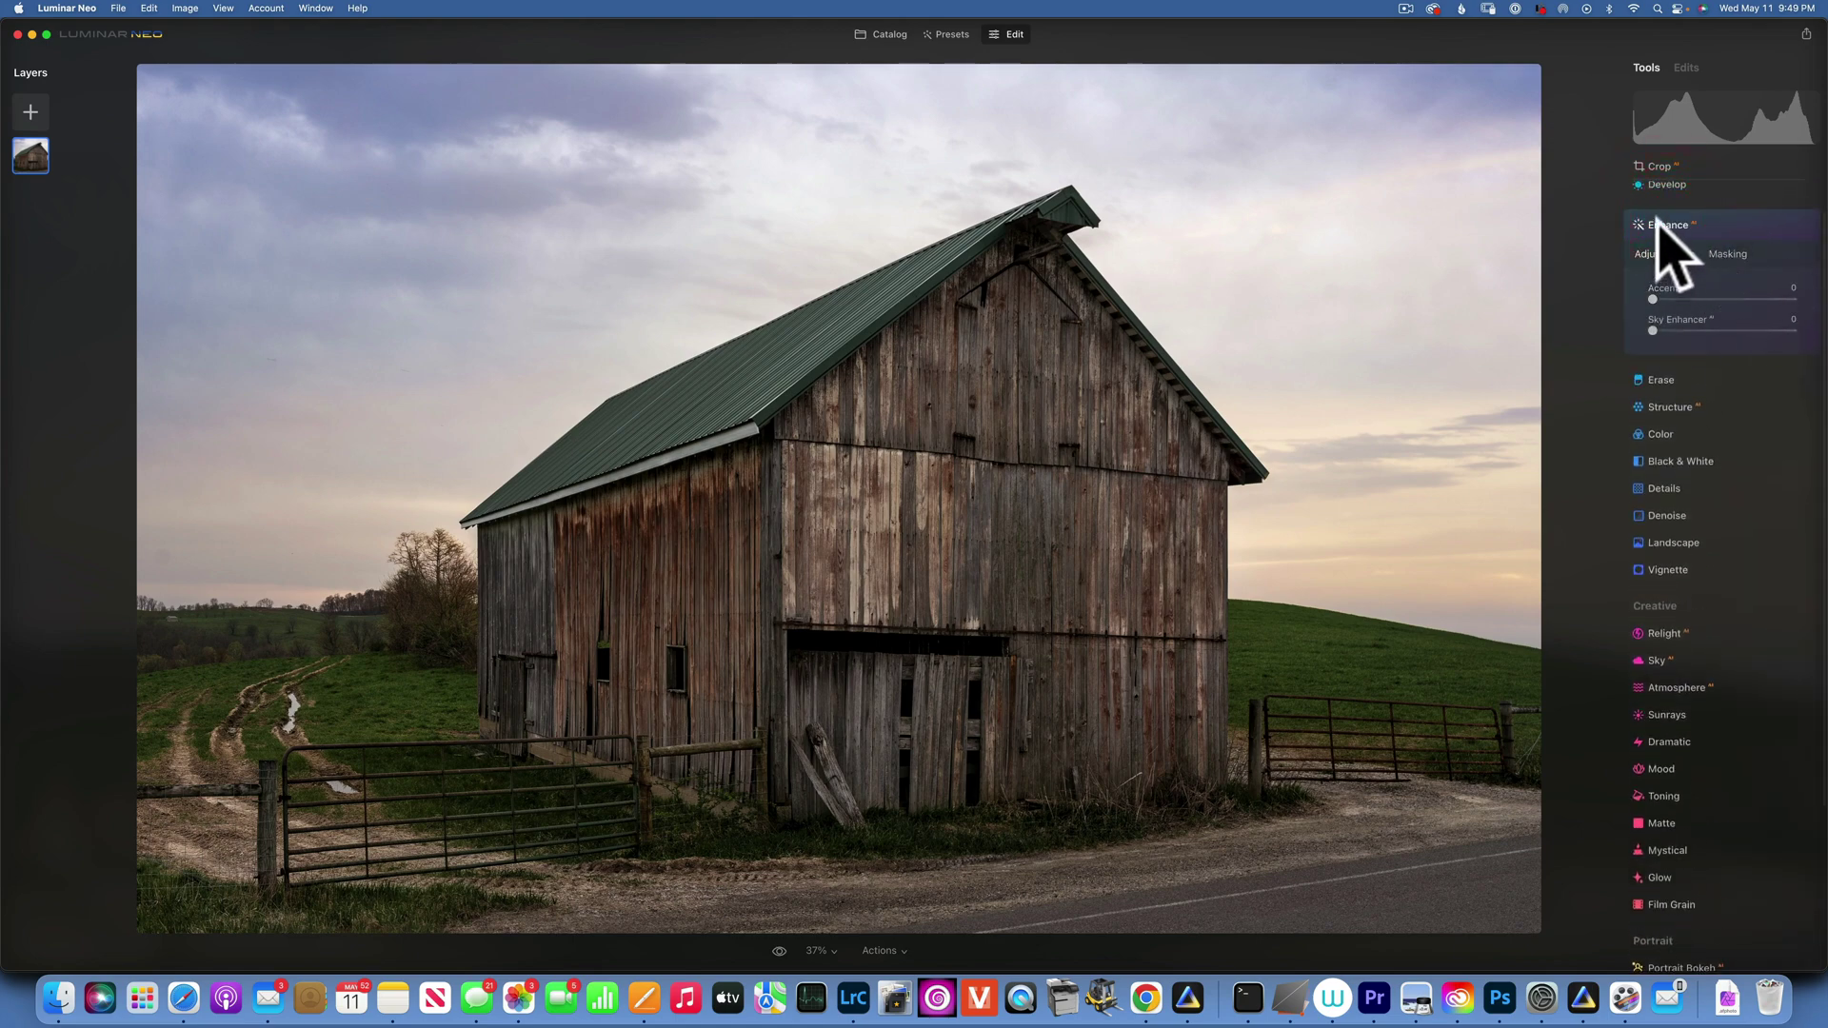
pyautogui.click(1657, 223)
pyautogui.click(1662, 263)
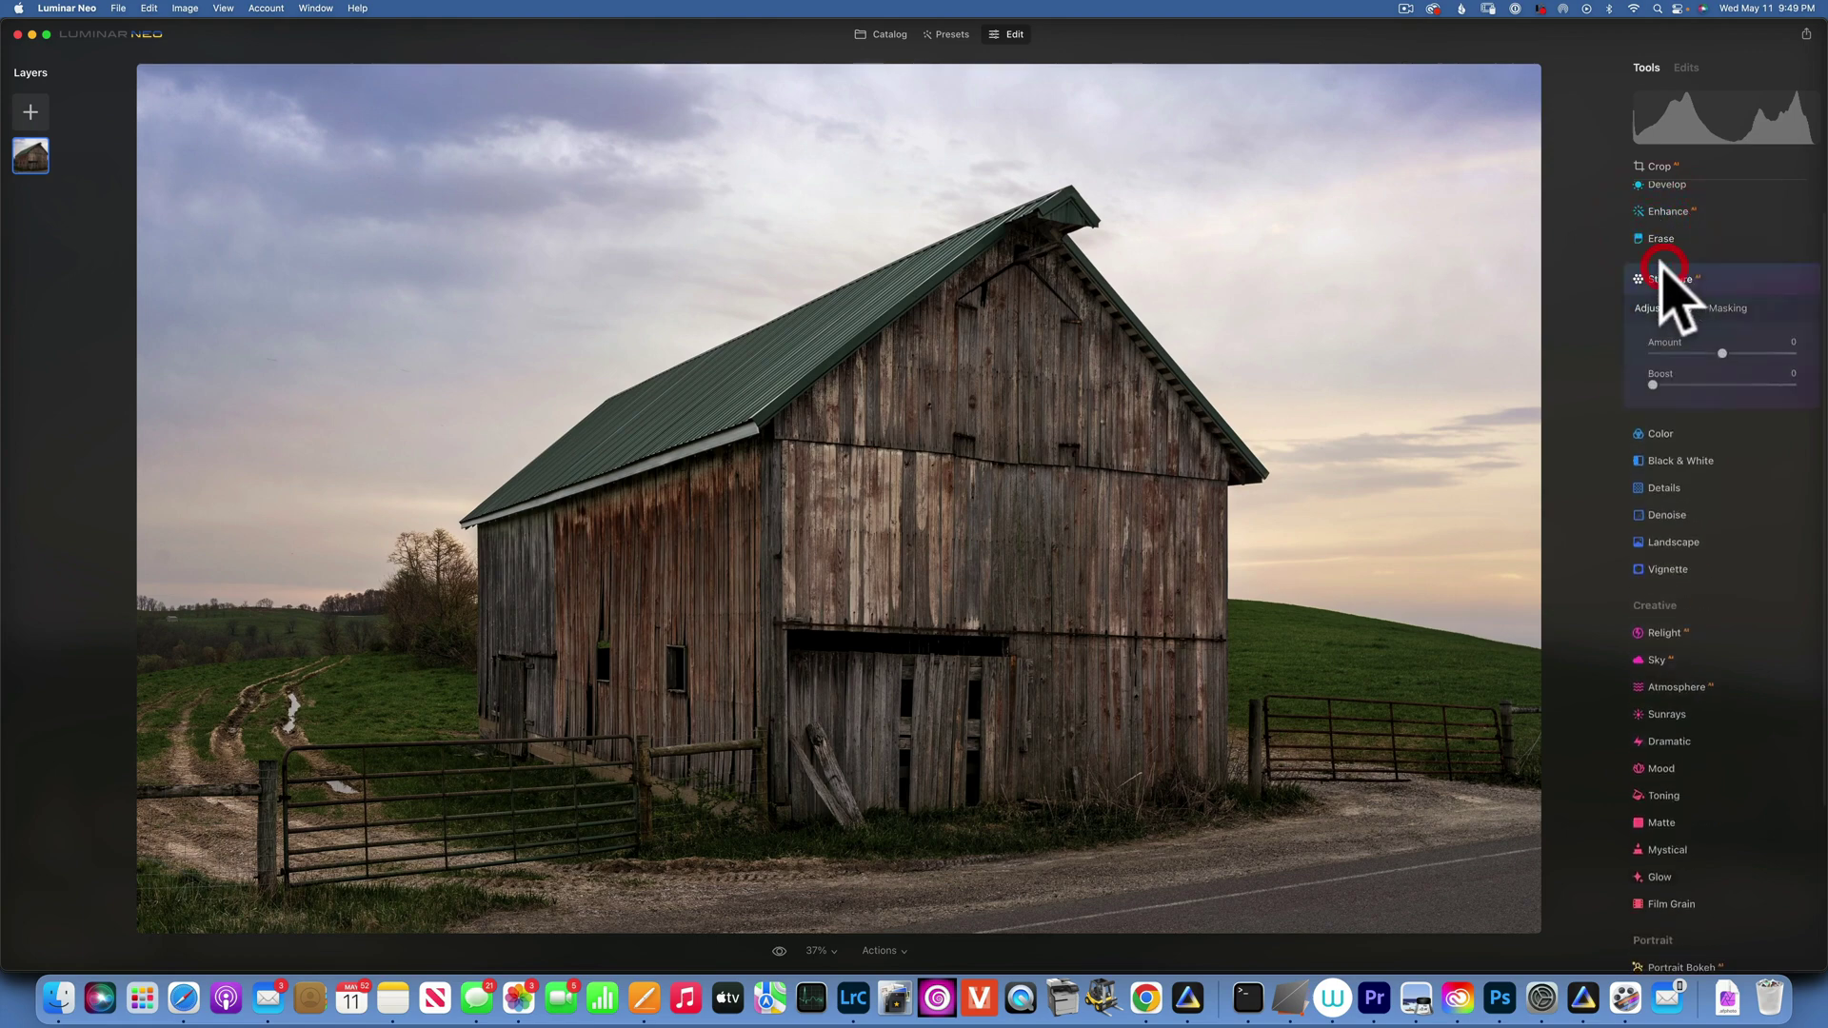
pyautogui.click(1675, 279)
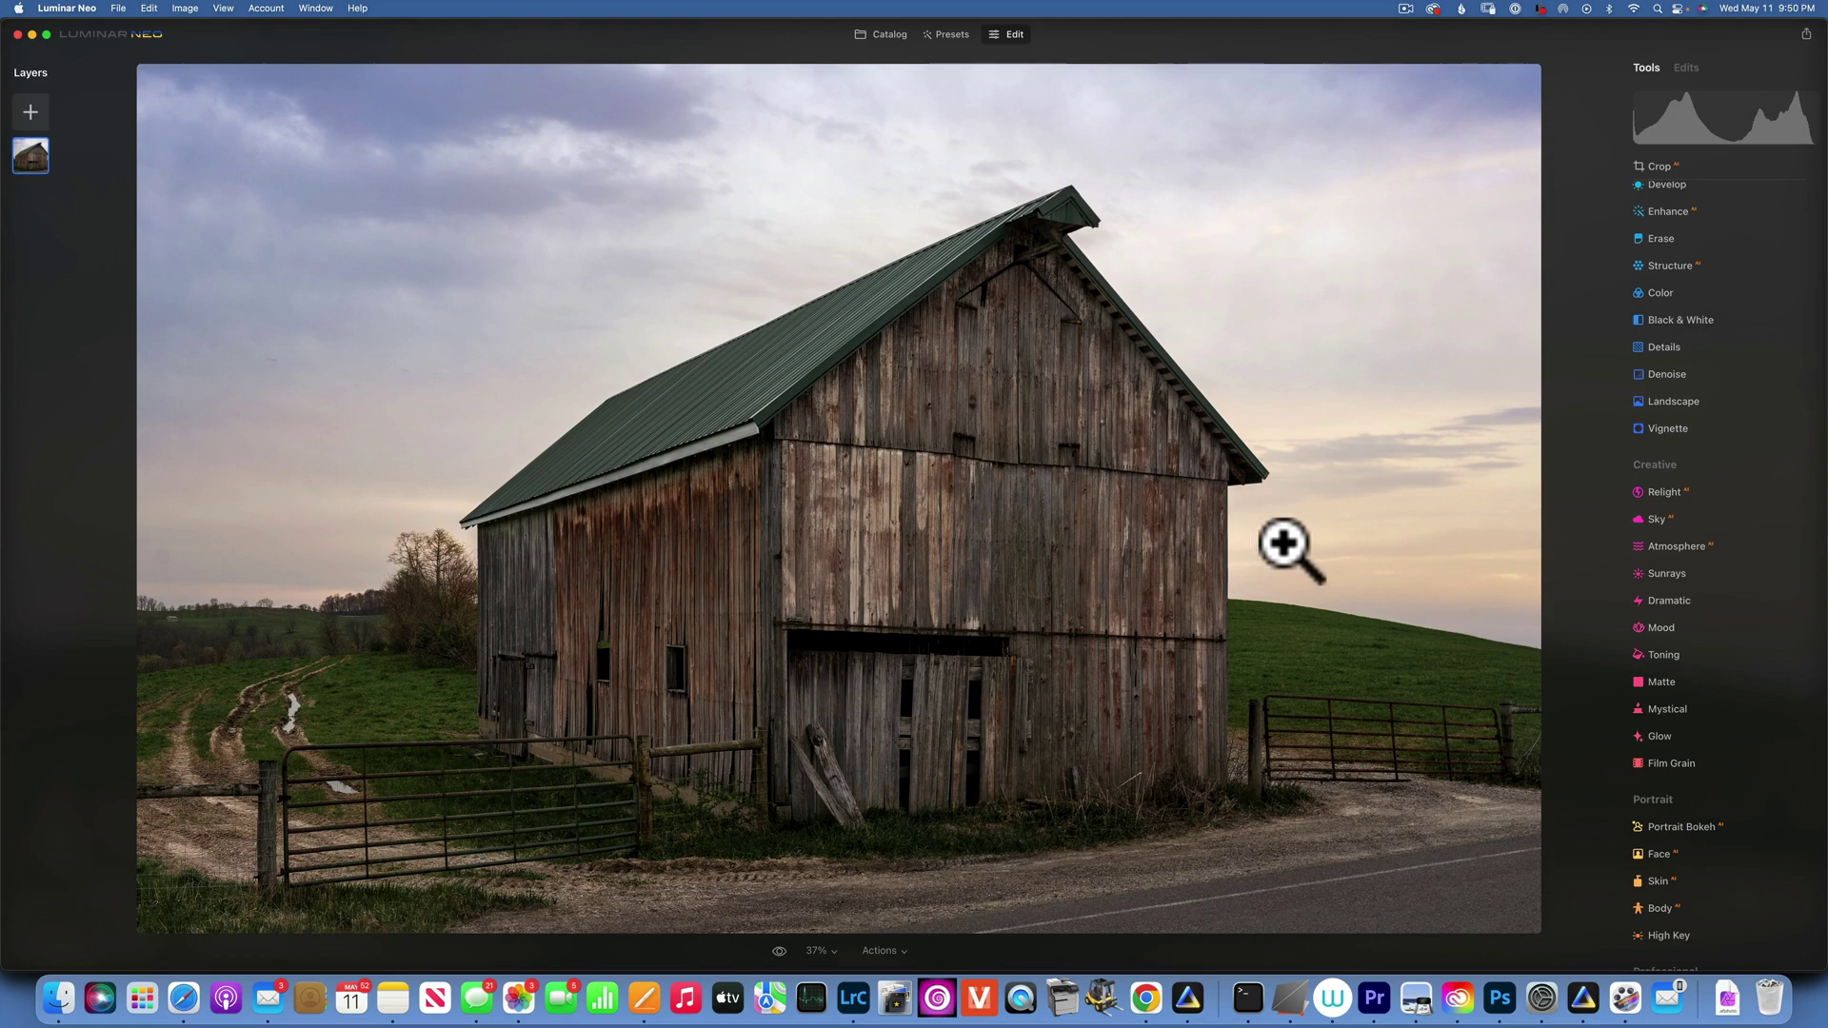
# Open the Develop tool's masking options and clear the mask that covers the whole barn photo
pyautogui.scroll(2, 1664, 267)
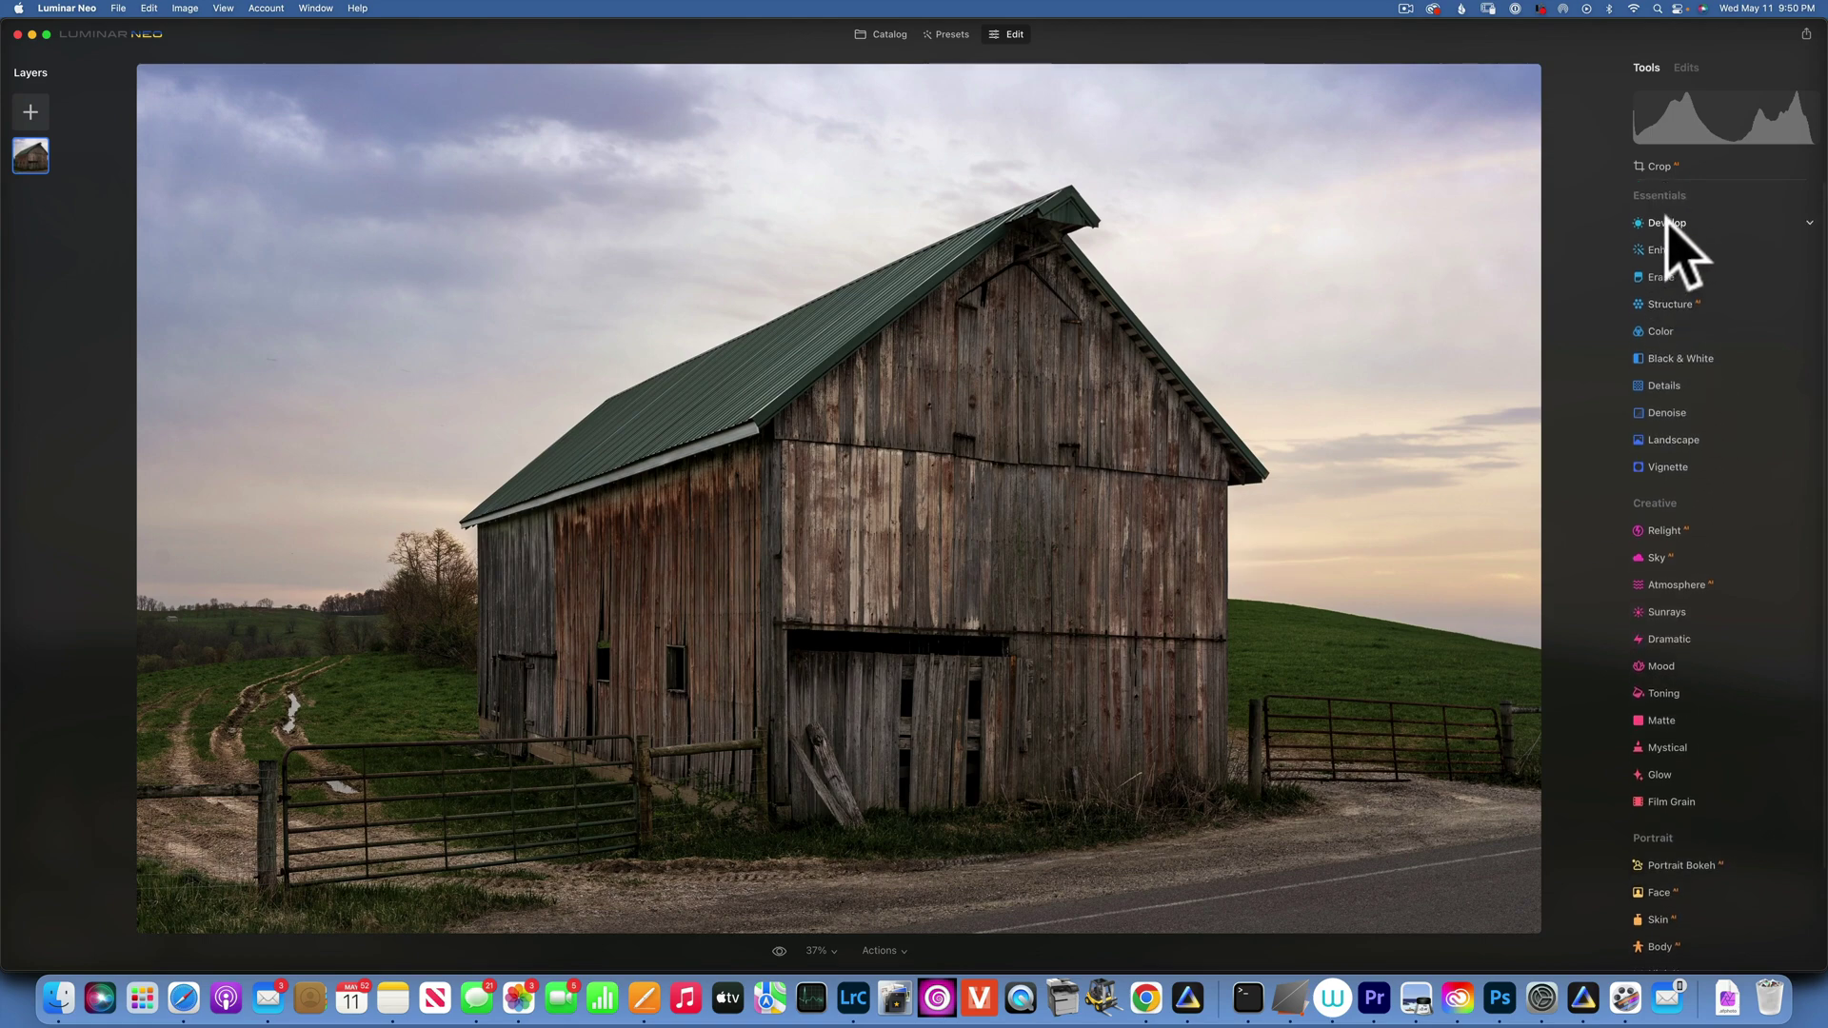
pyautogui.click(1668, 226)
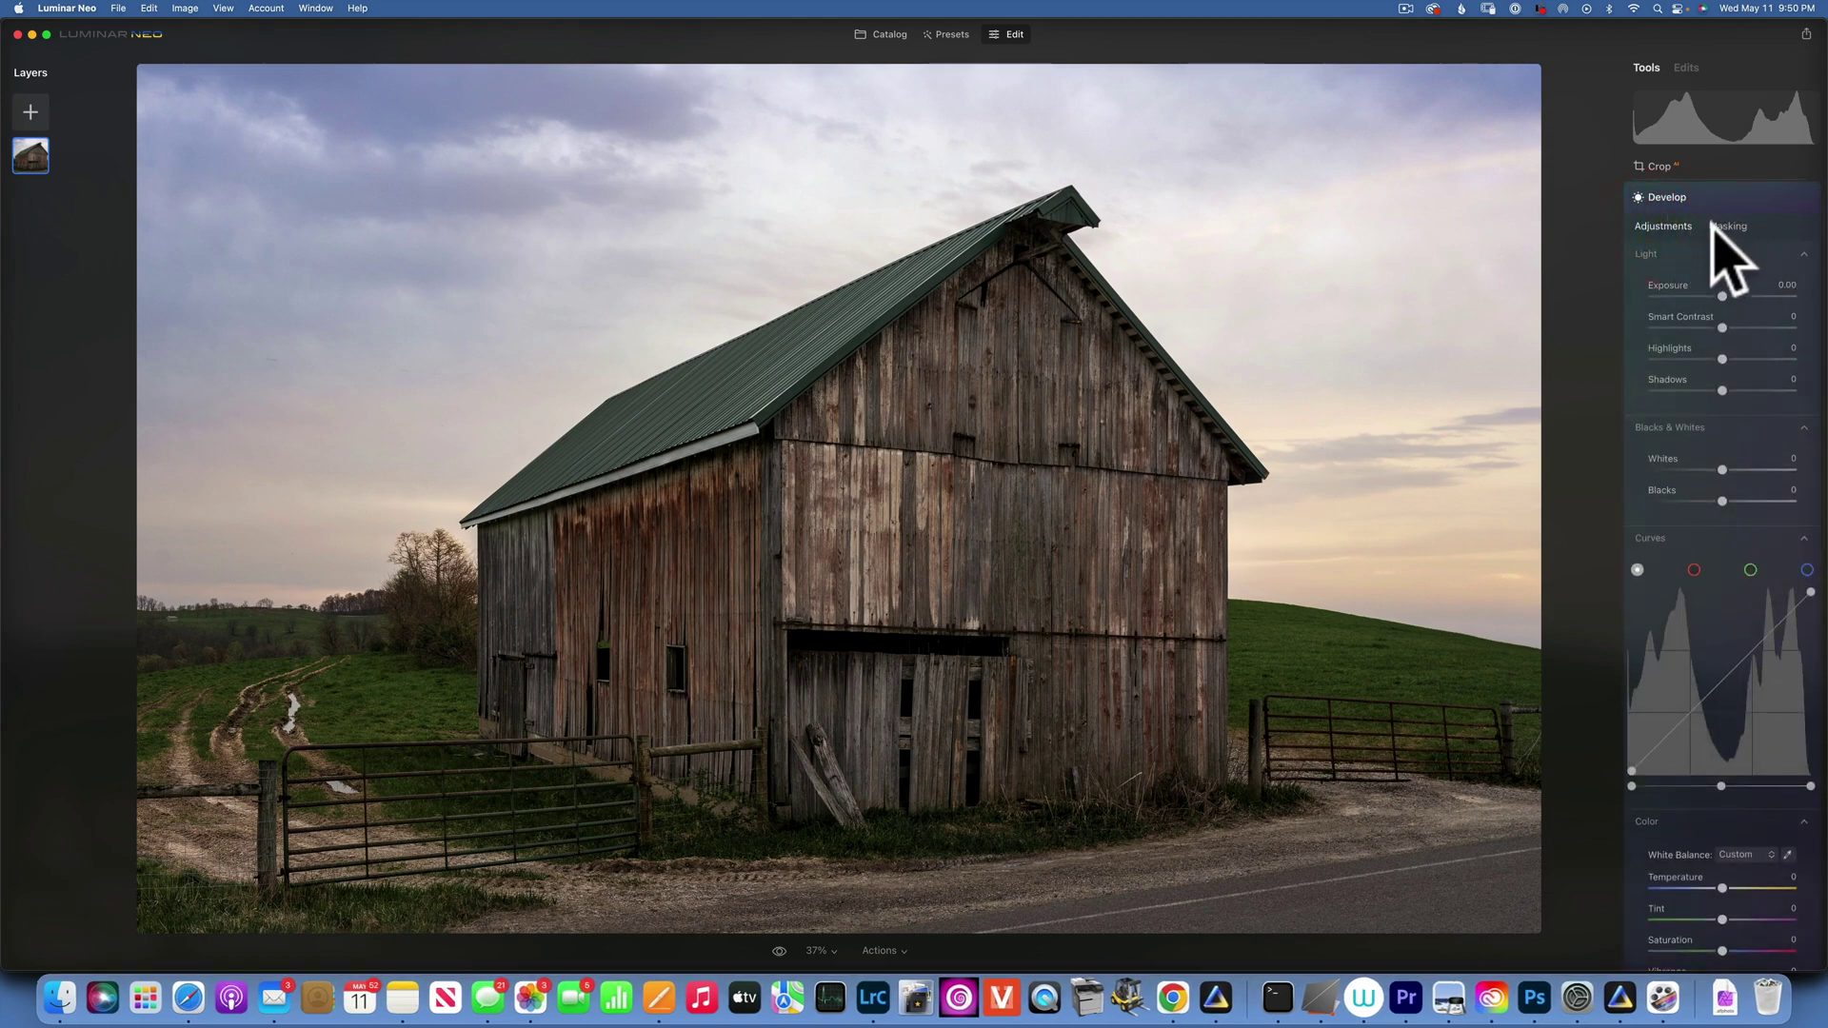
pyautogui.click(1731, 227)
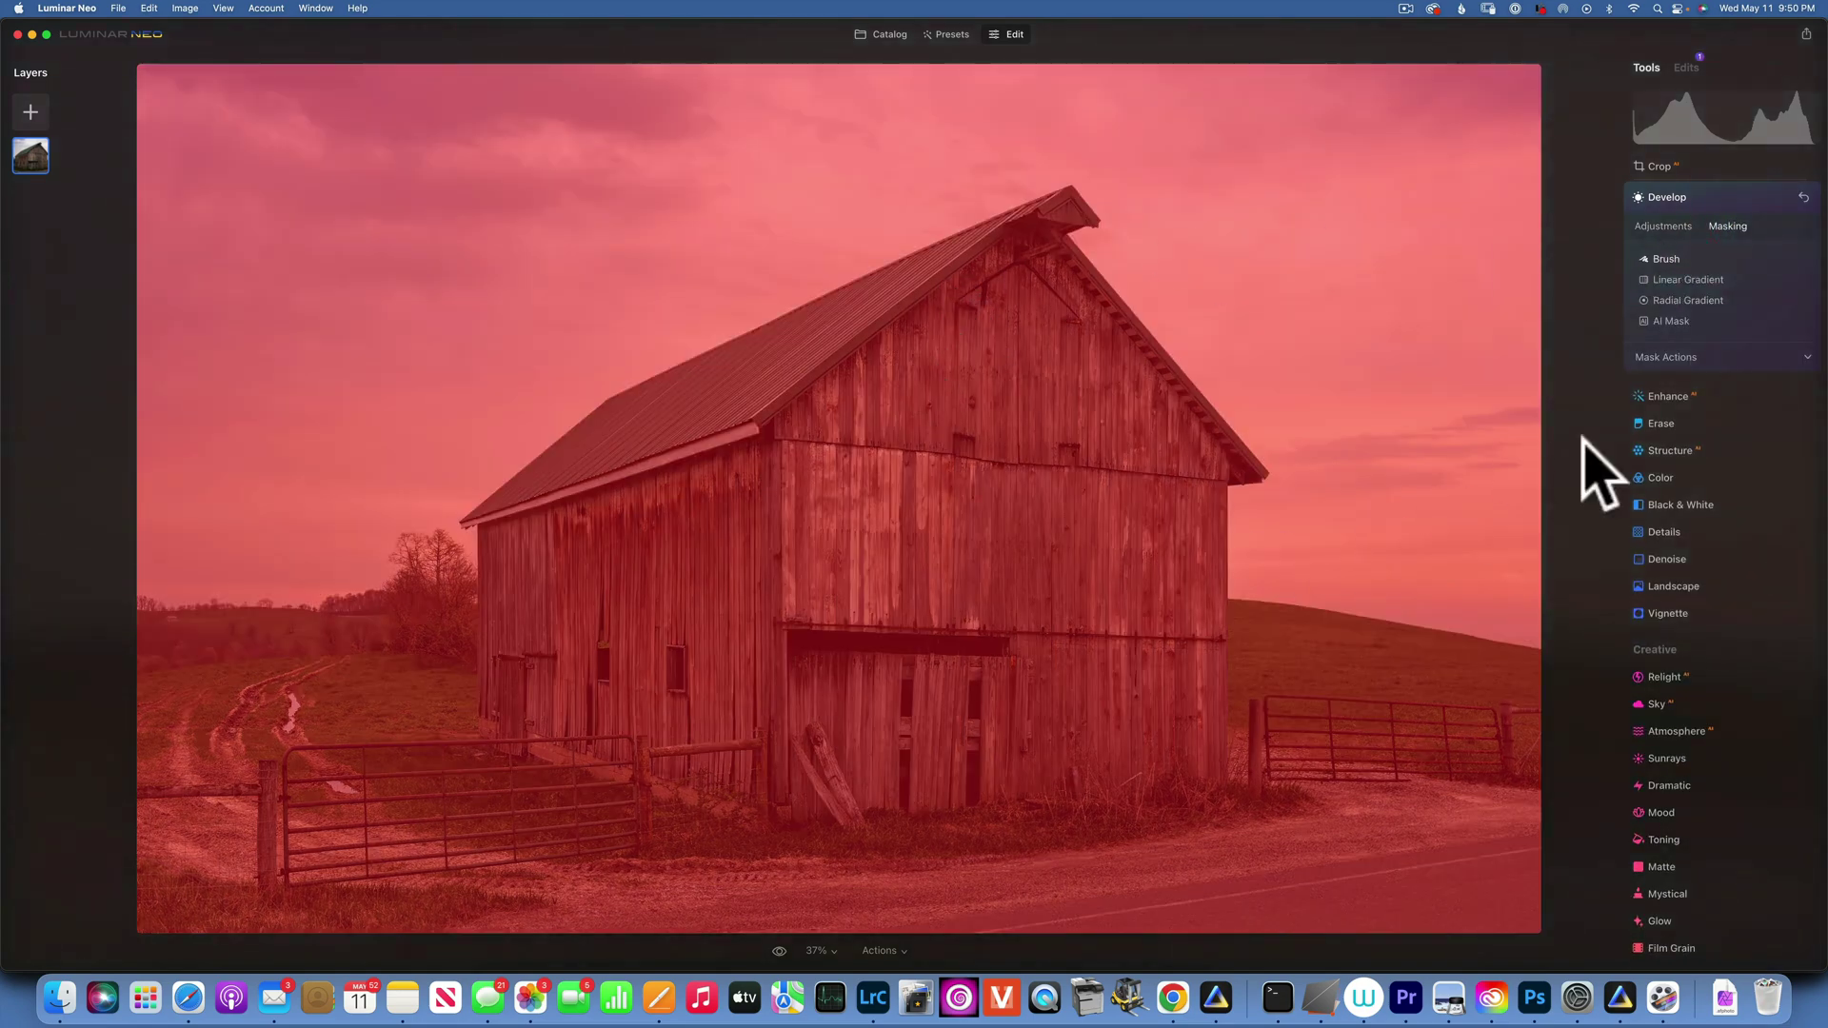
pyautogui.click(1700, 357)
pyautogui.click(1719, 385)
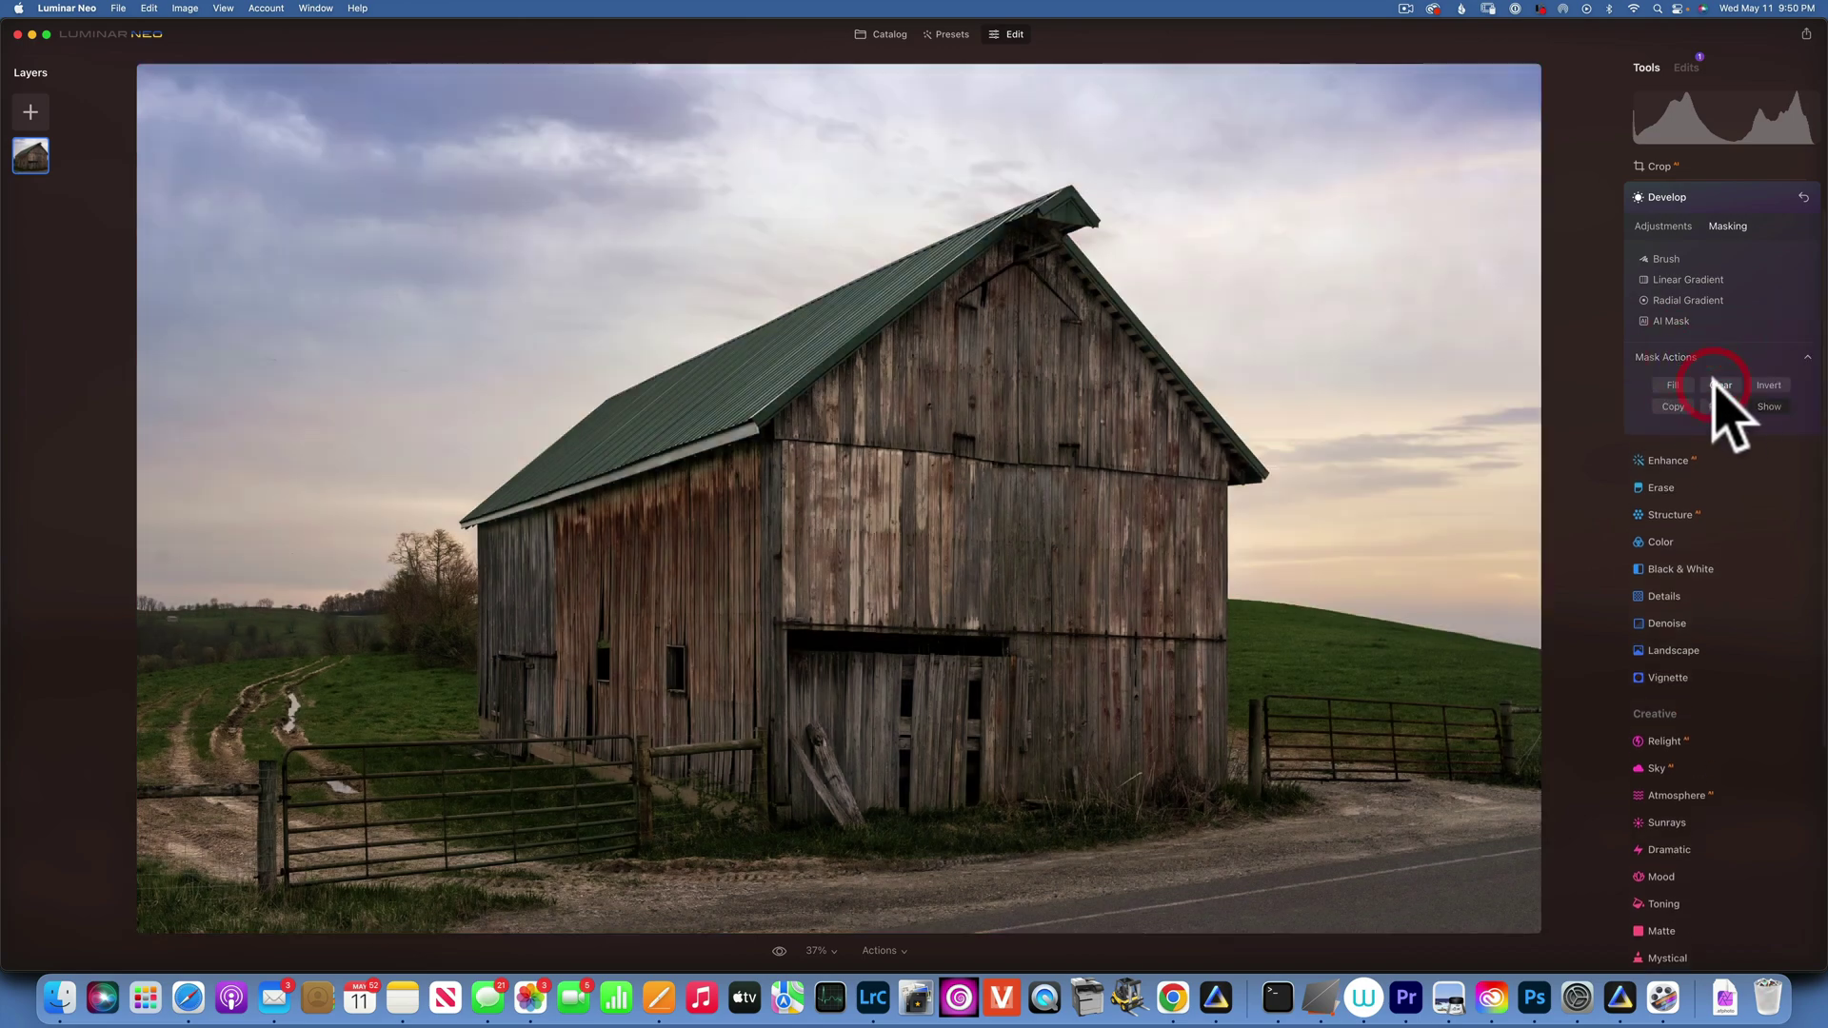
# Paint a trial brush mask over the barn's gable and the adjoining sky, and reset the Develop tool
pyautogui.click(1666, 259)
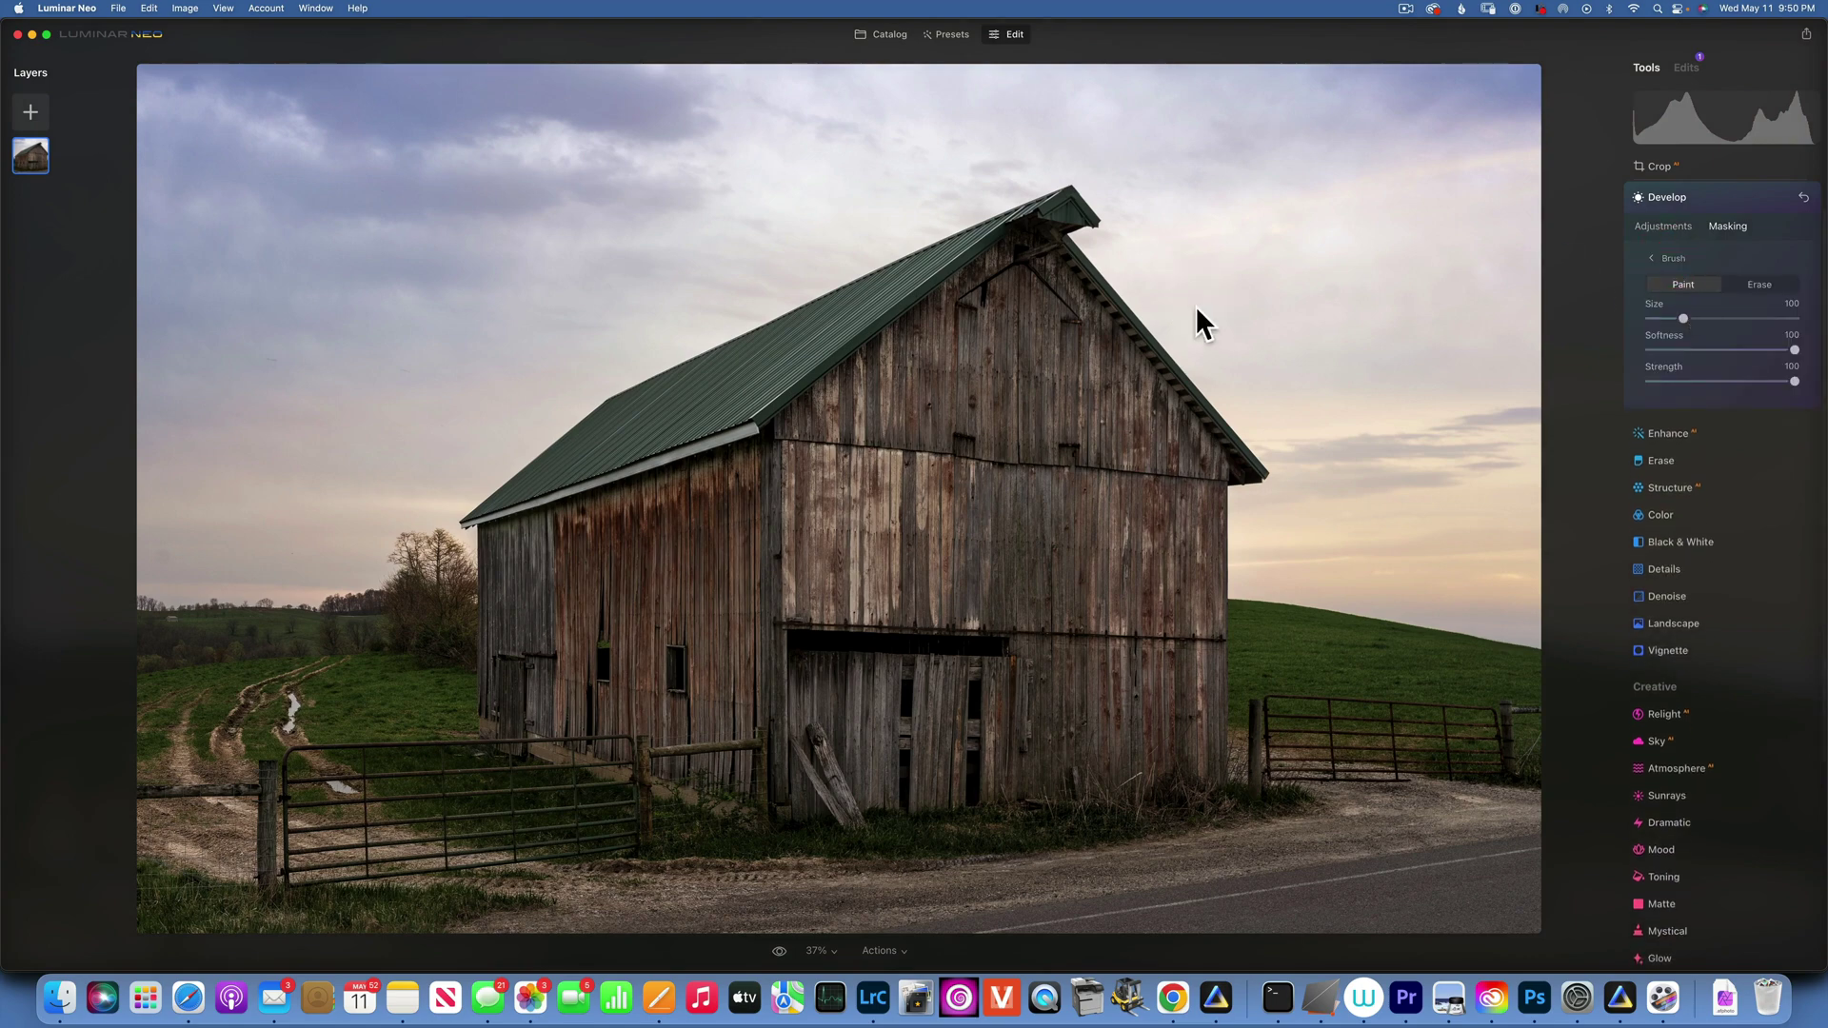
pyautogui.moveTo(1199, 310)
pyautogui.mouseDown()
pyautogui.moveTo(1067, 339)
pyautogui.moveTo(1058, 395)
pyautogui.moveTo(1019, 394)
pyautogui.moveTo(1053, 247)
pyautogui.moveTo(1158, 392)
pyautogui.moveTo(1071, 300)
pyautogui.moveTo(1182, 439)
pyautogui.moveTo(1235, 458)
pyautogui.moveTo(1136, 357)
pyautogui.moveTo(1228, 462)
pyautogui.mouseUp()
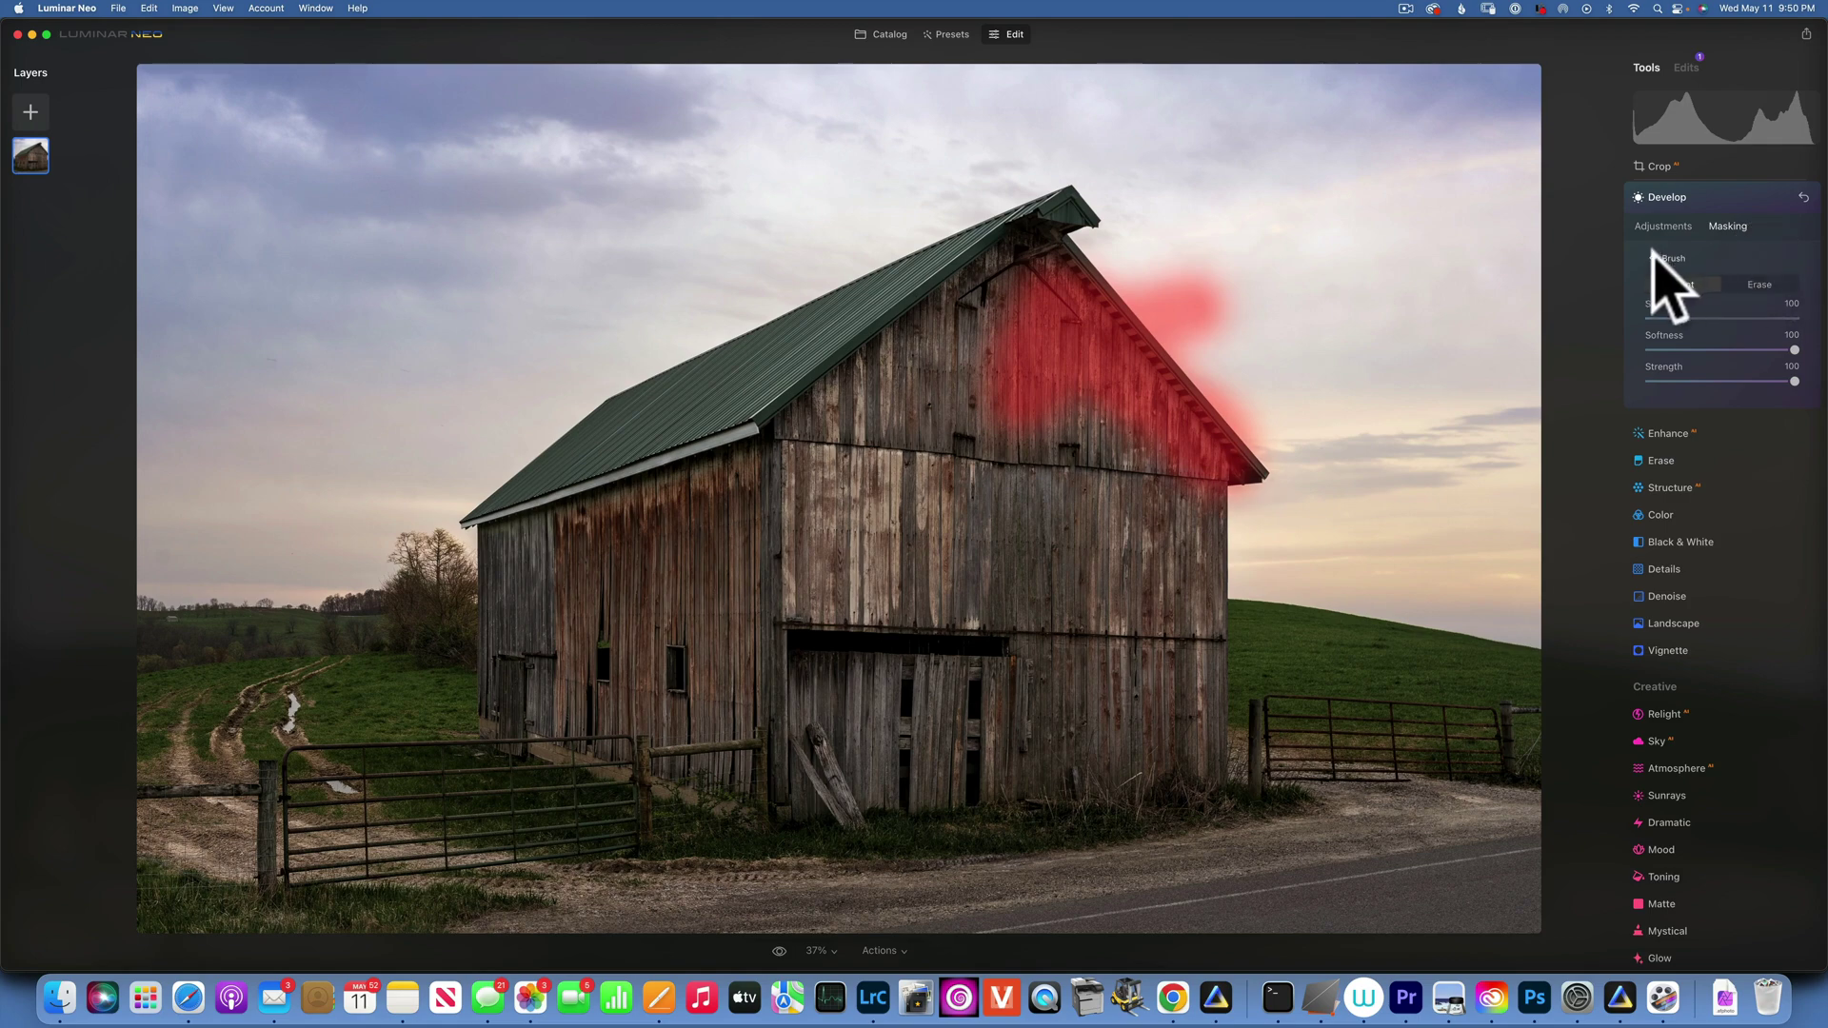
pyautogui.click(1804, 195)
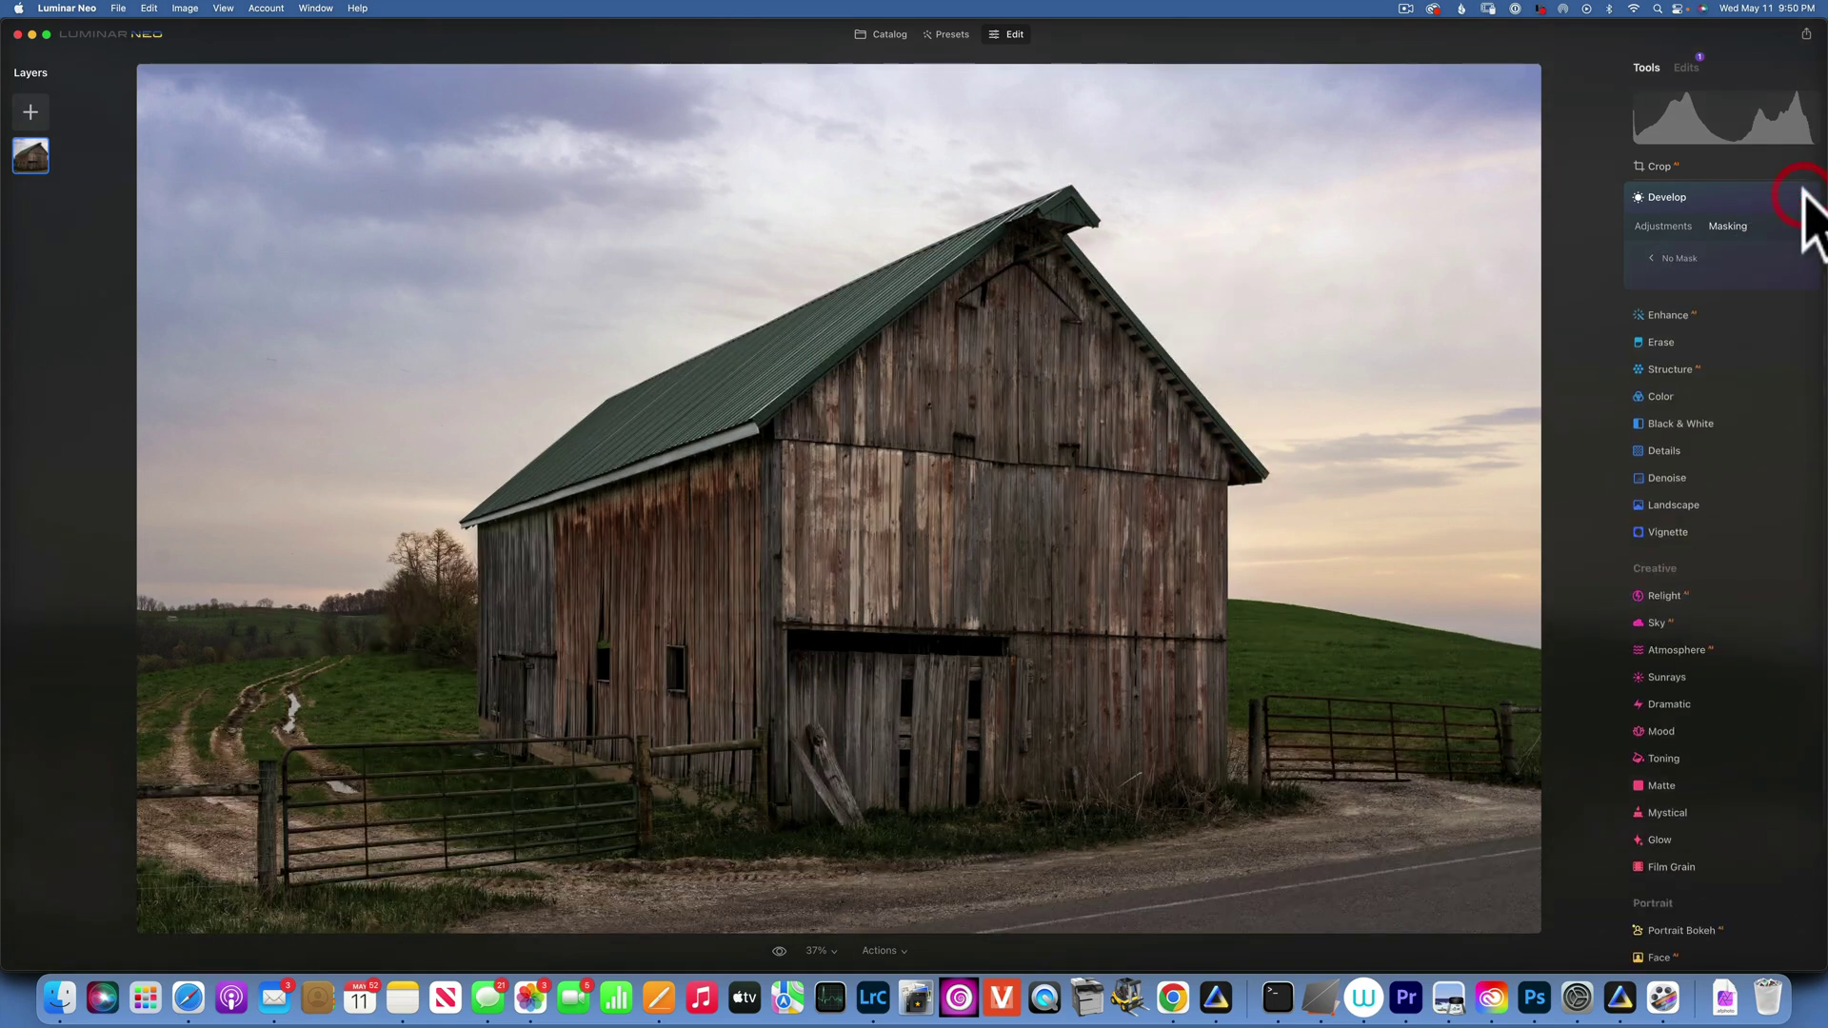
# Clear the Develop mask and try a vertical linear gradient from the sky down across the barn, and reset the tool
pyautogui.click(1655, 259)
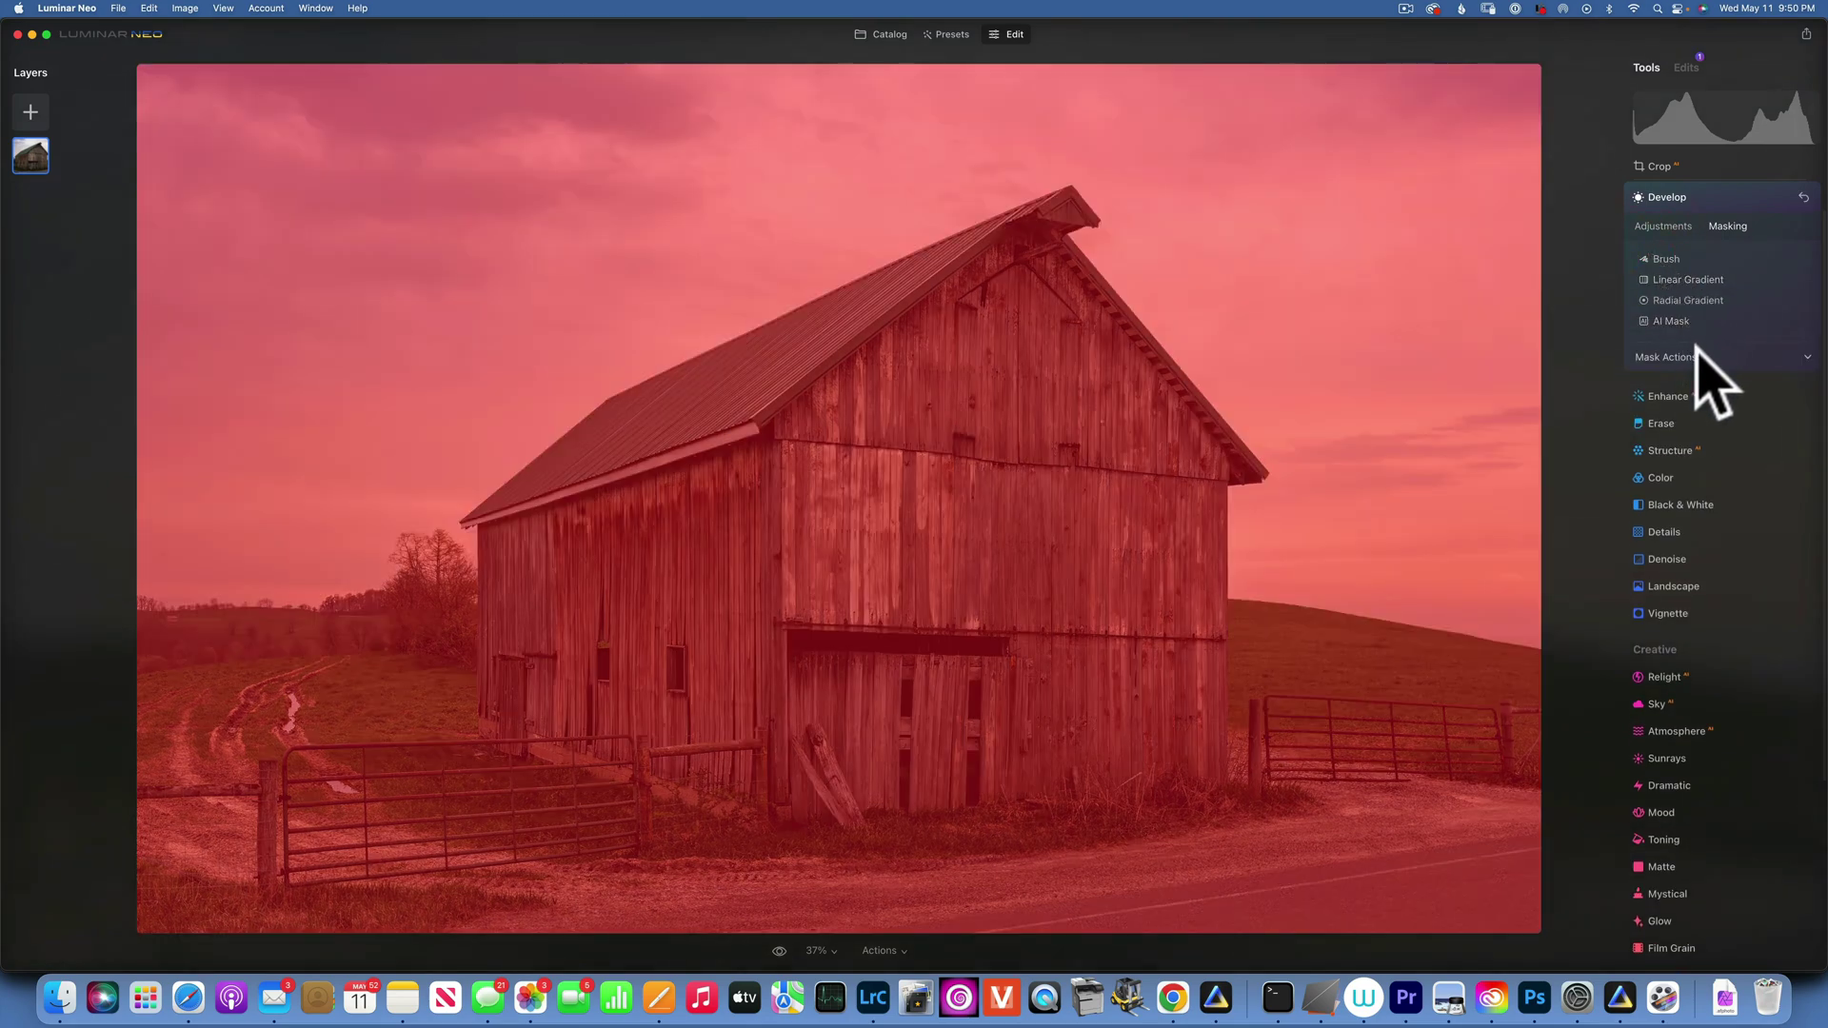
pyautogui.click(1700, 357)
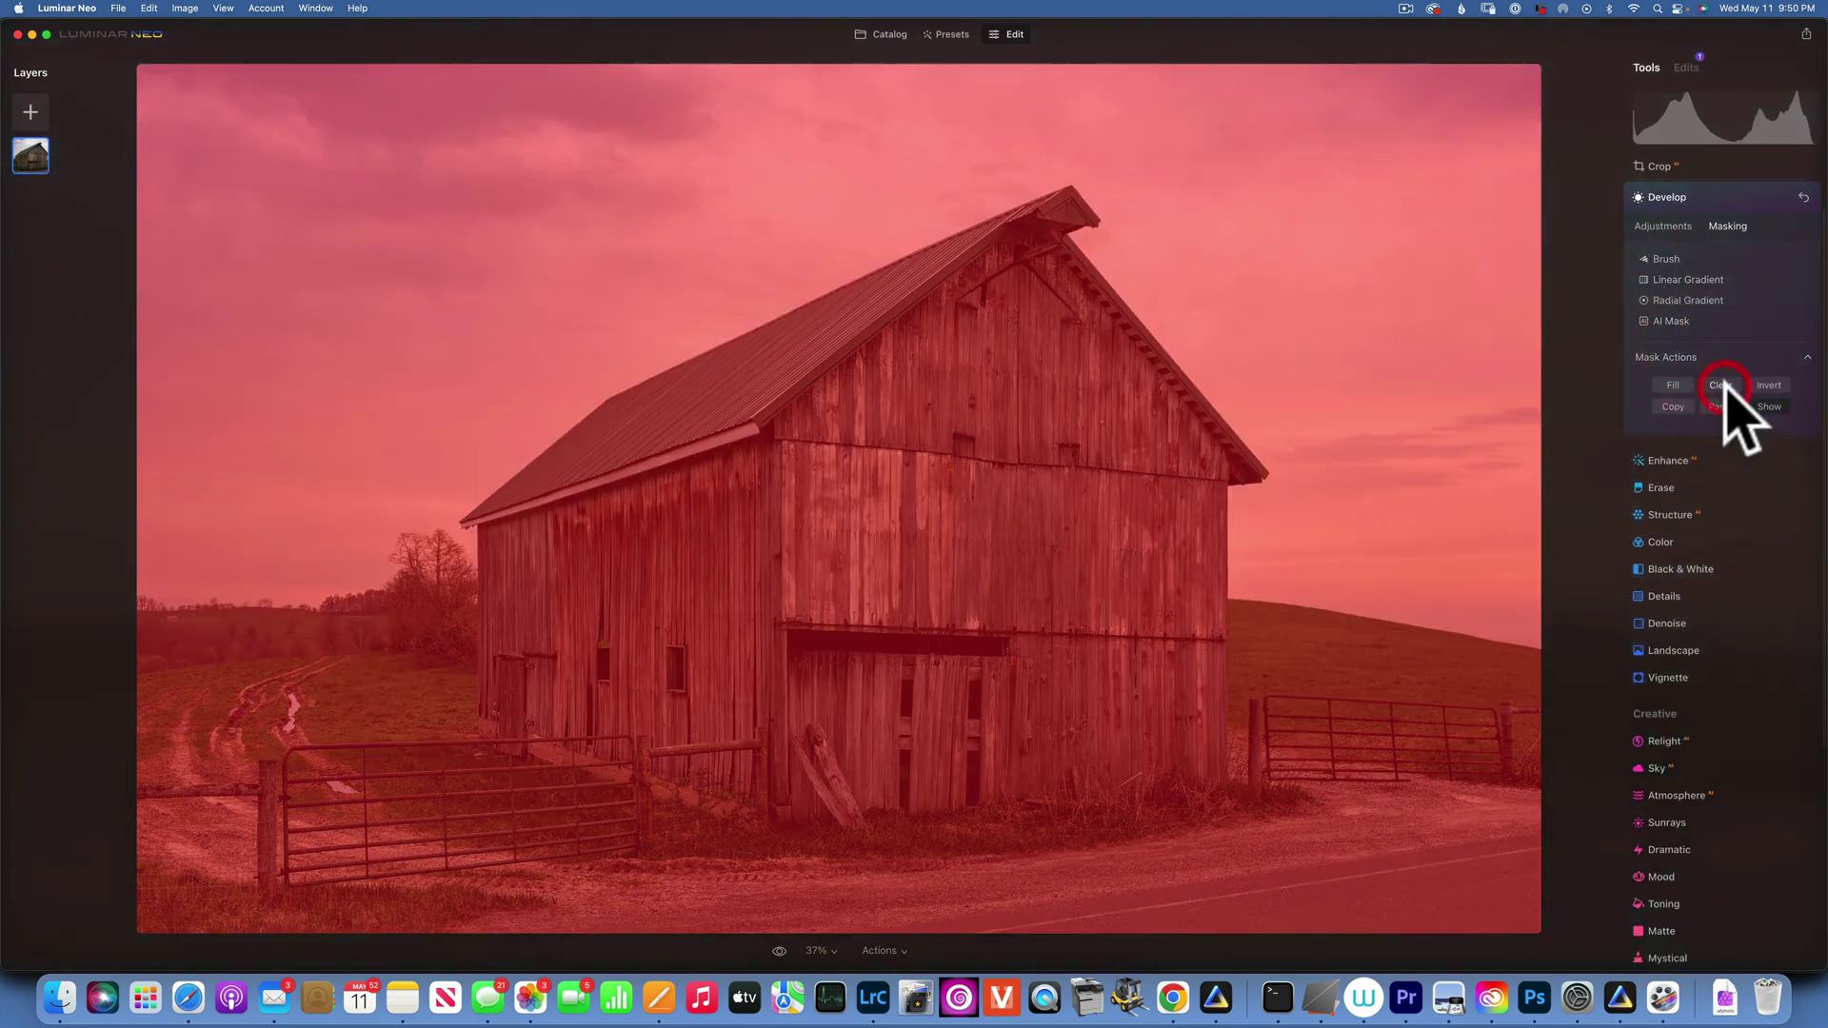
pyautogui.click(1721, 386)
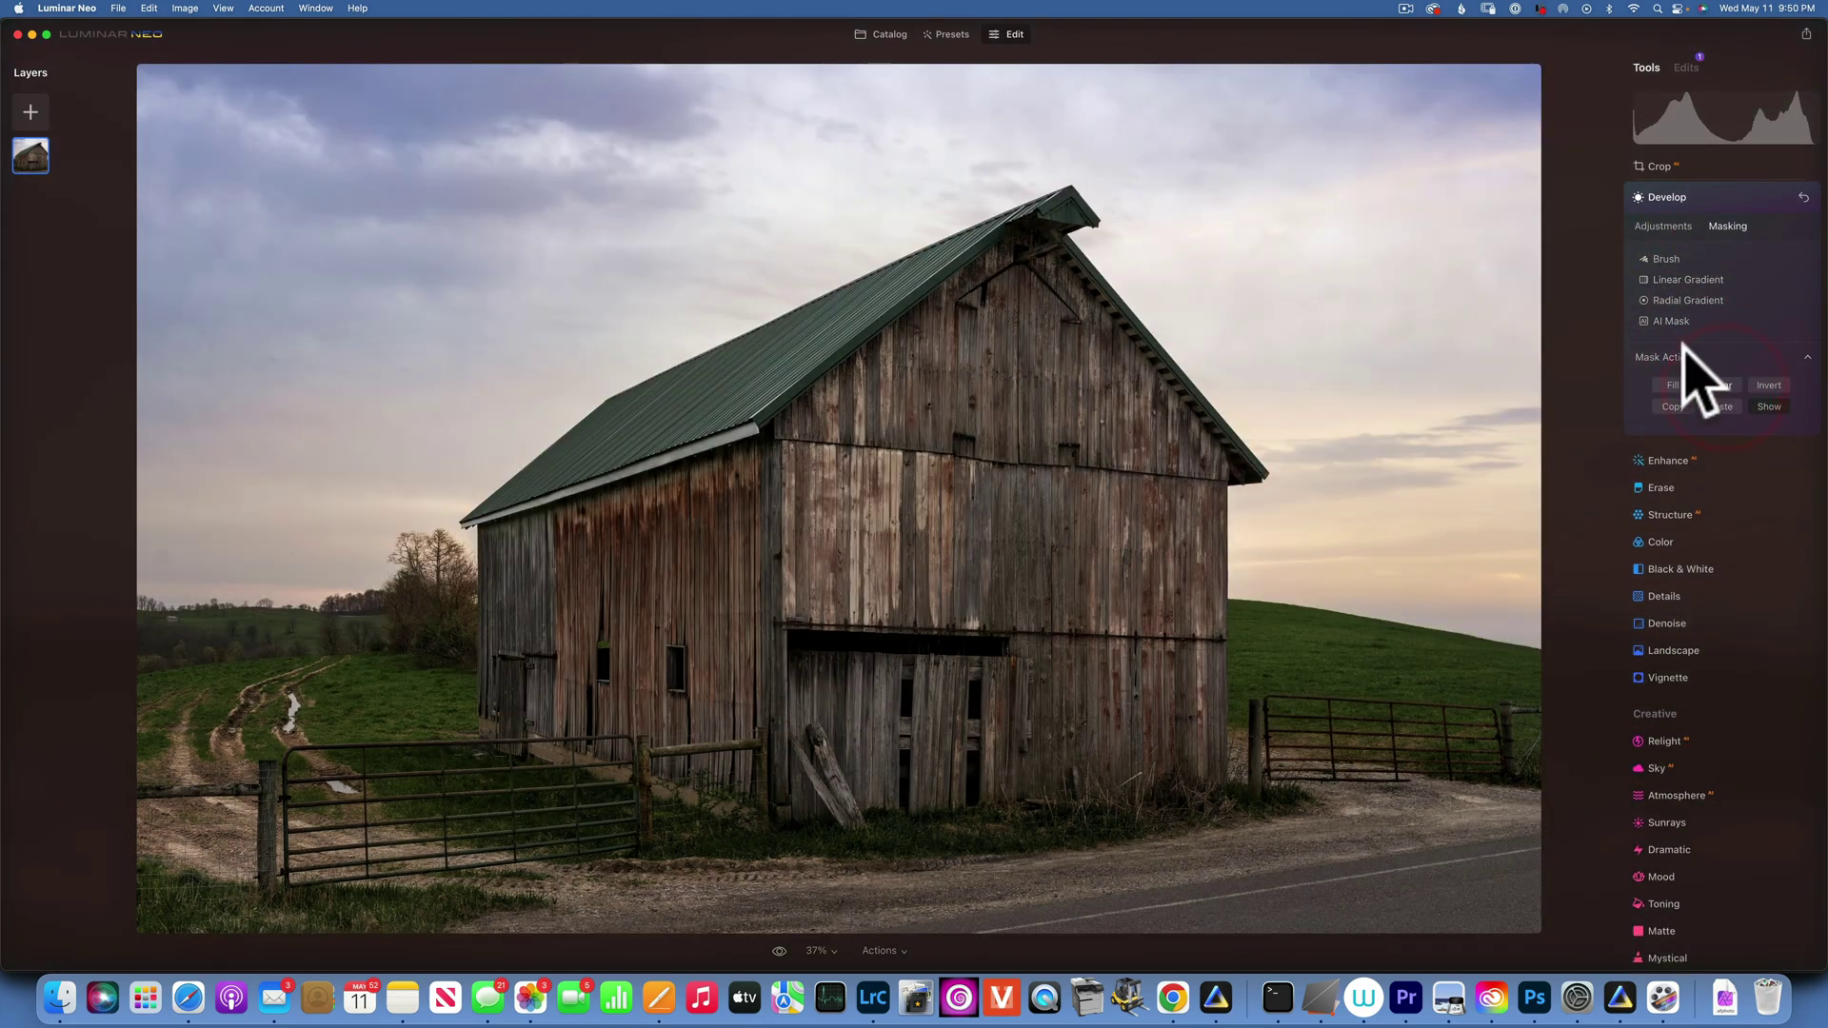
pyautogui.click(1686, 278)
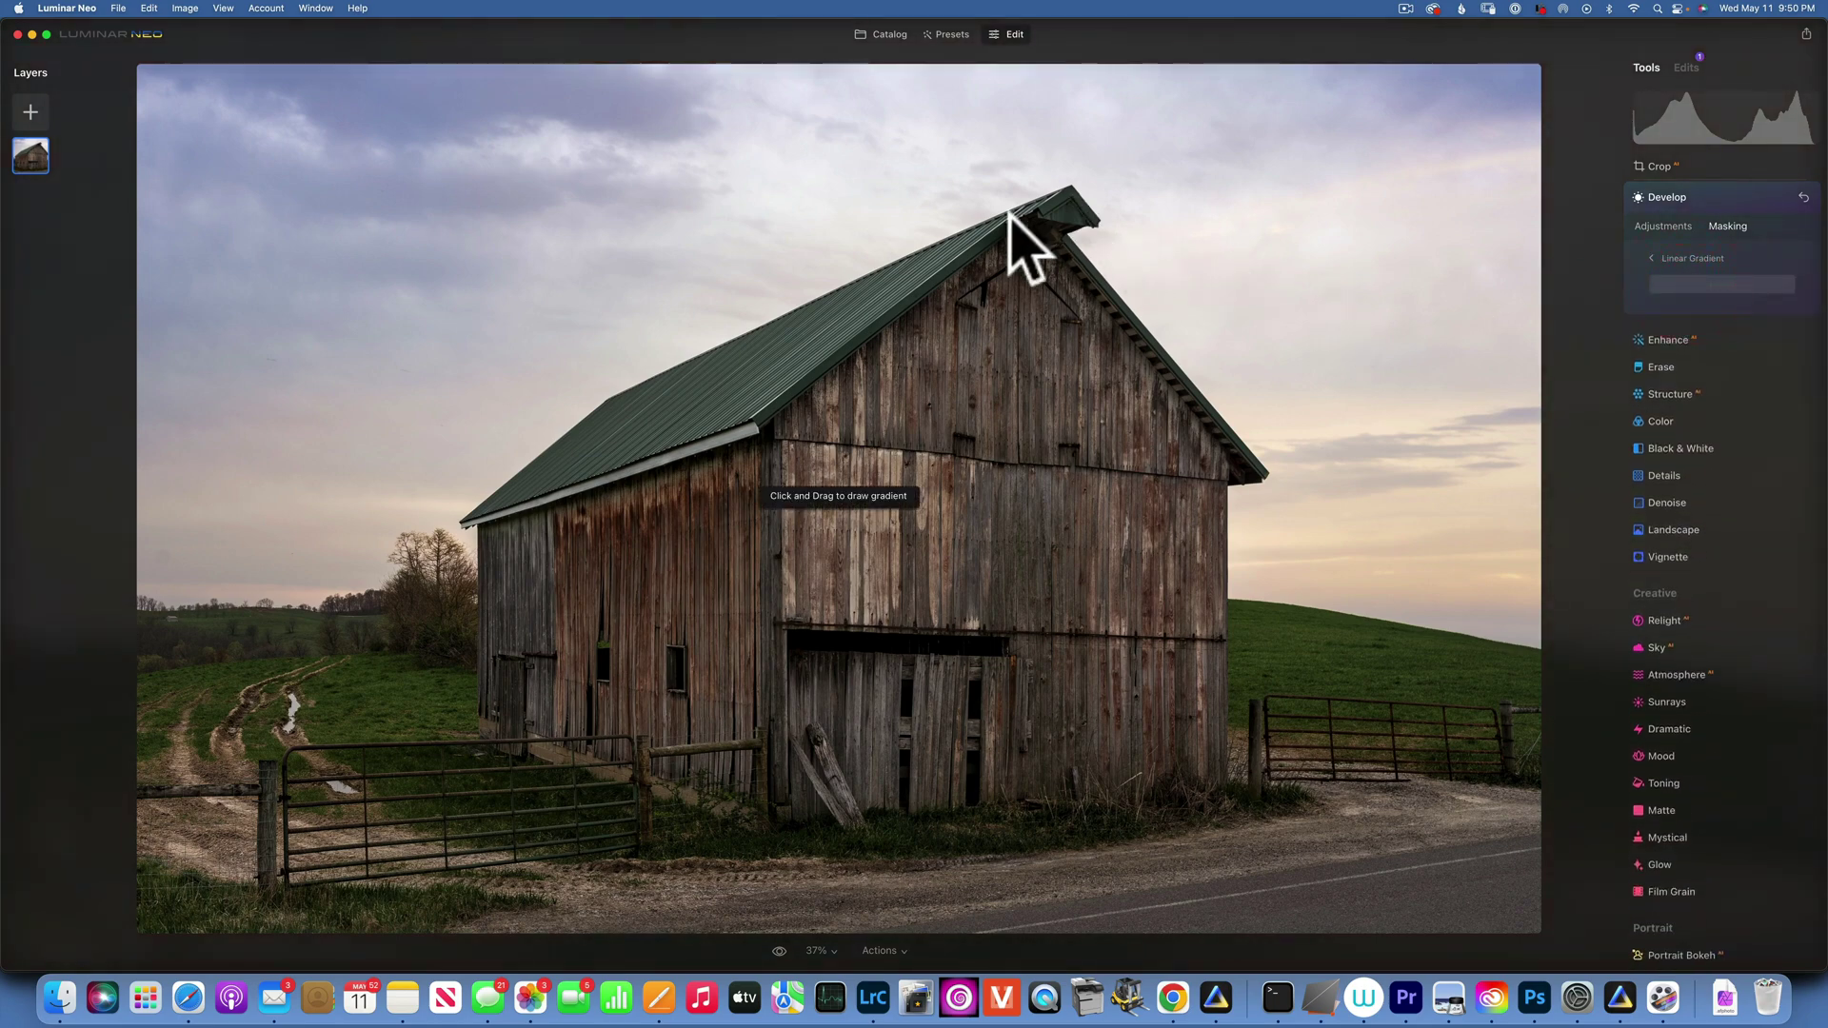
pyautogui.moveTo(787, 265); pyautogui.dragTo(803, 757)
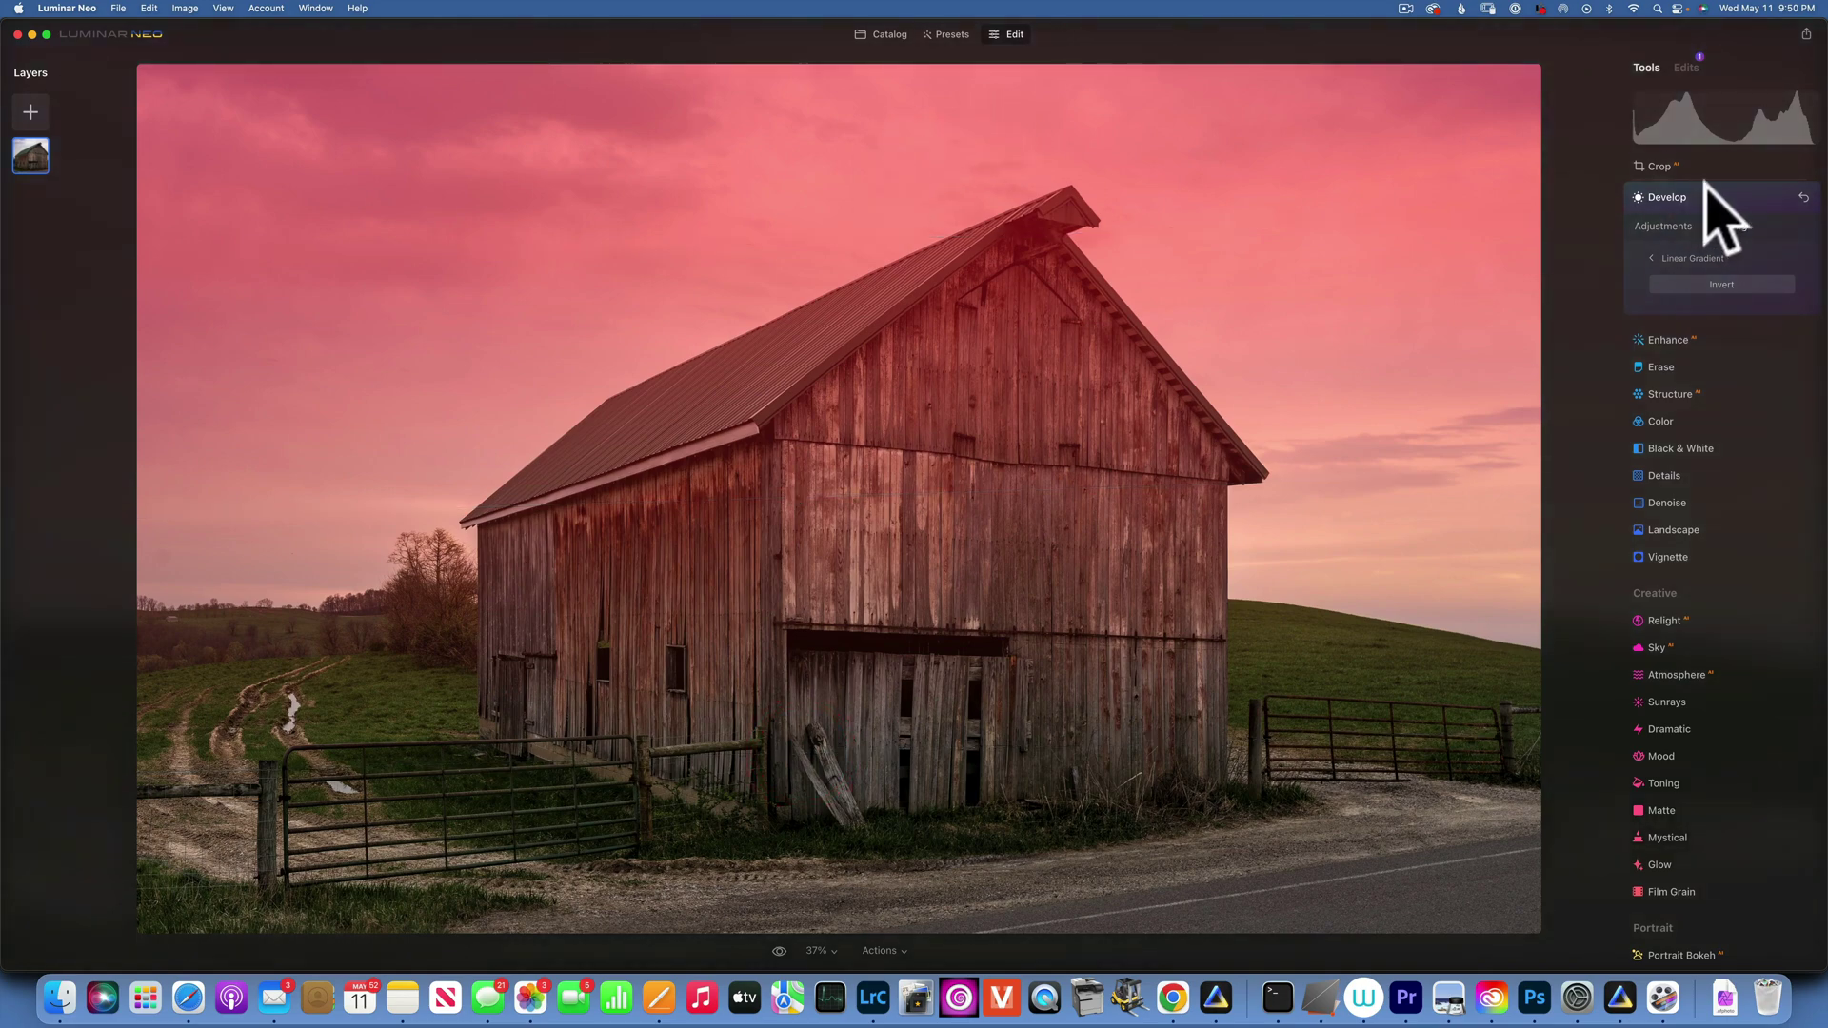
pyautogui.click(1804, 192)
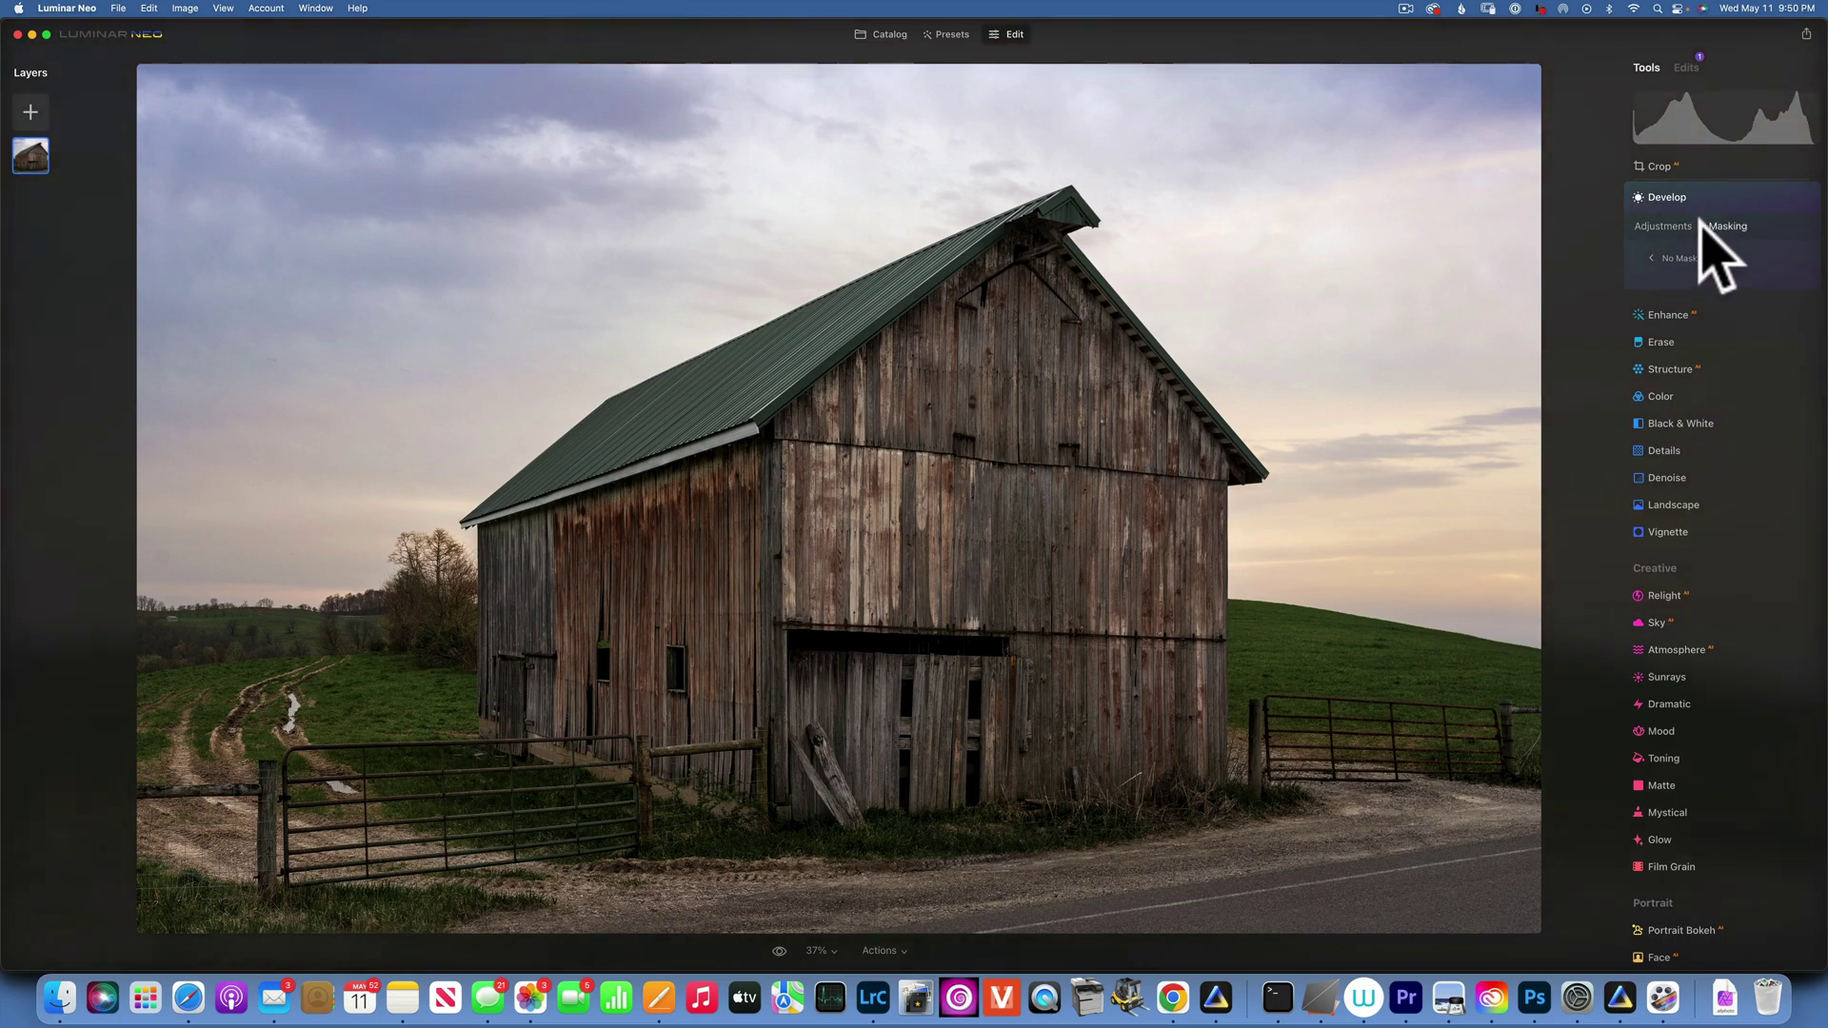
# Clear the Develop mask again and try a radial gradient mask over the front wall of the barn
pyautogui.click(1652, 257)
pyautogui.click(1672, 280)
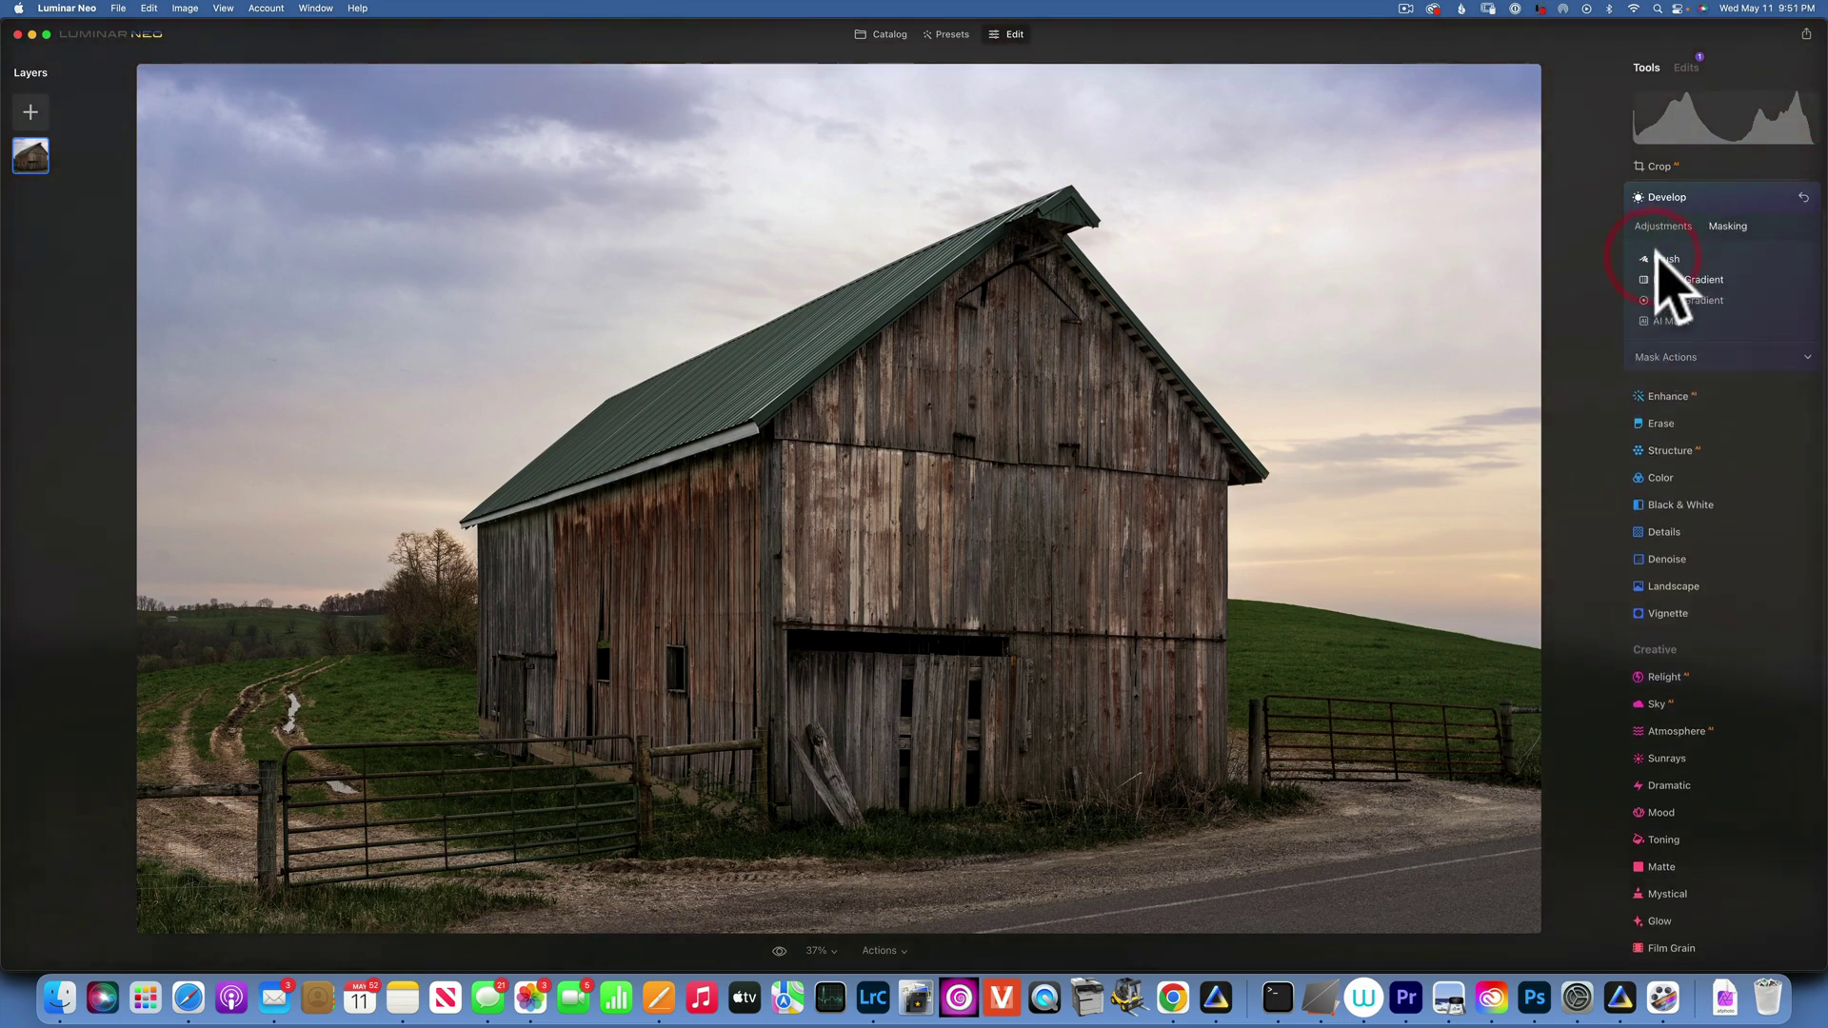
pyautogui.click(1752, 366)
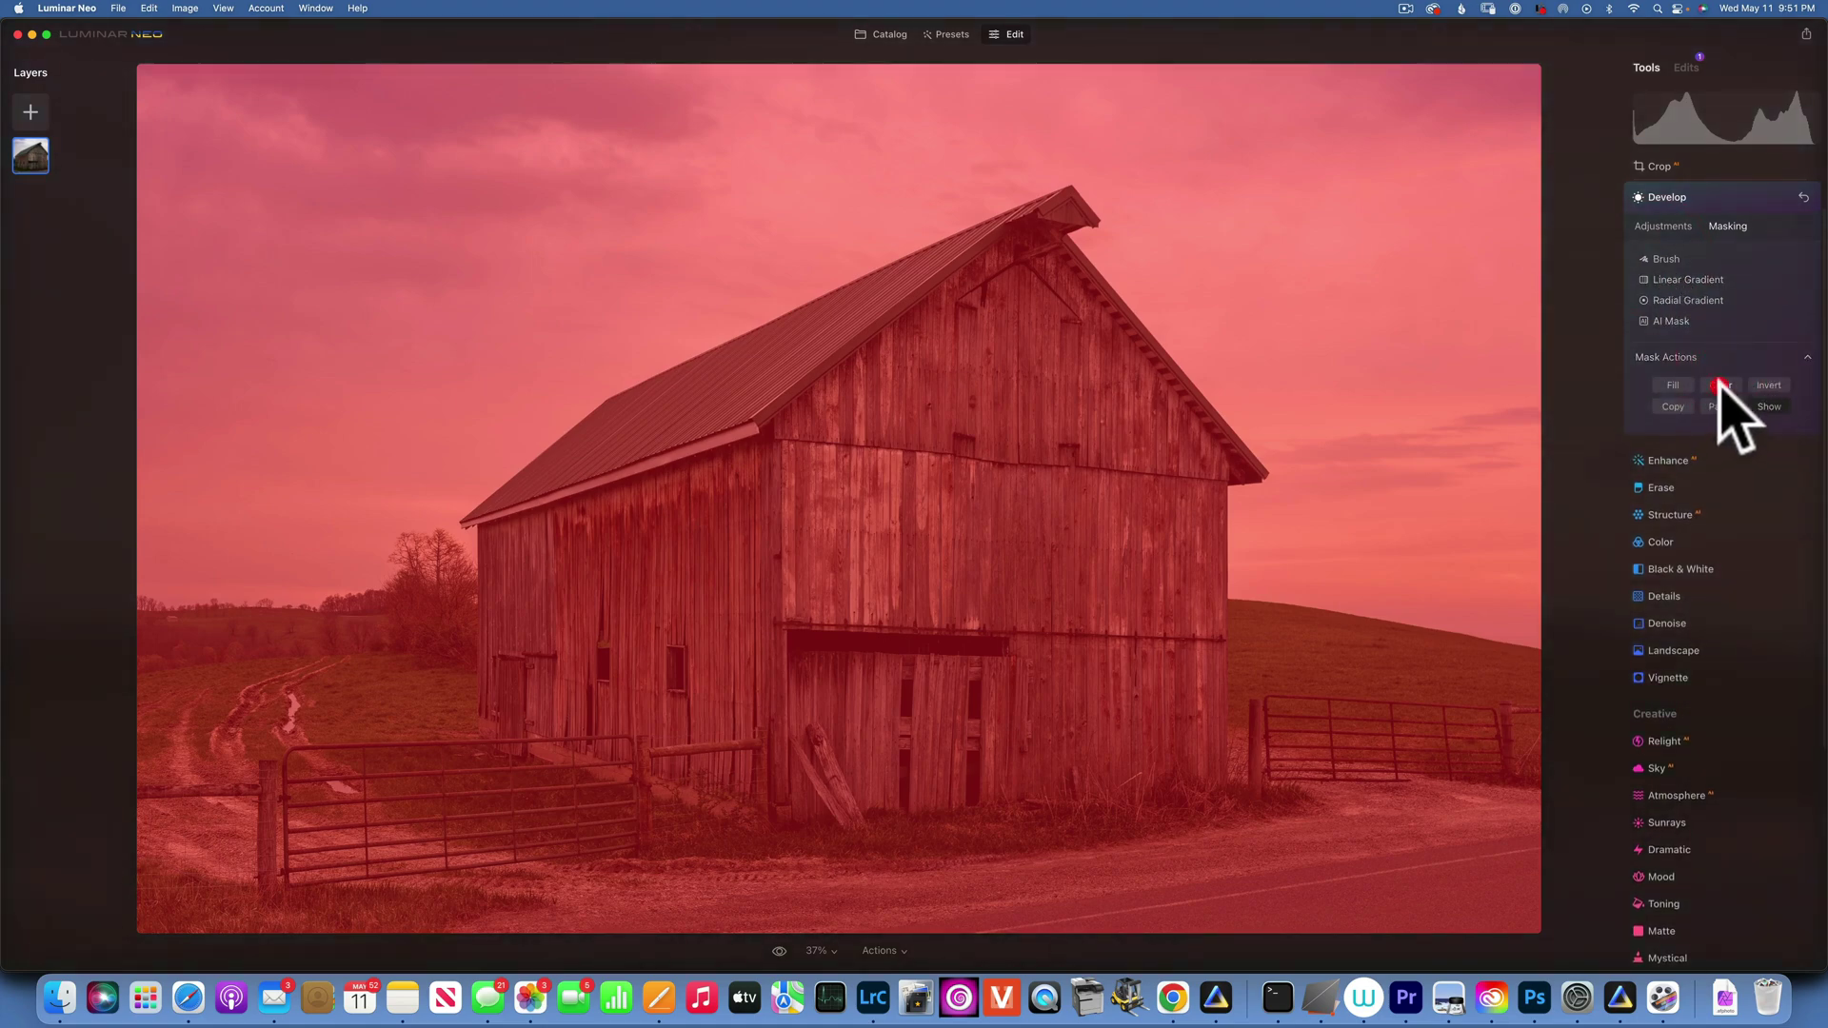
pyautogui.click(1720, 383)
pyautogui.click(1690, 300)
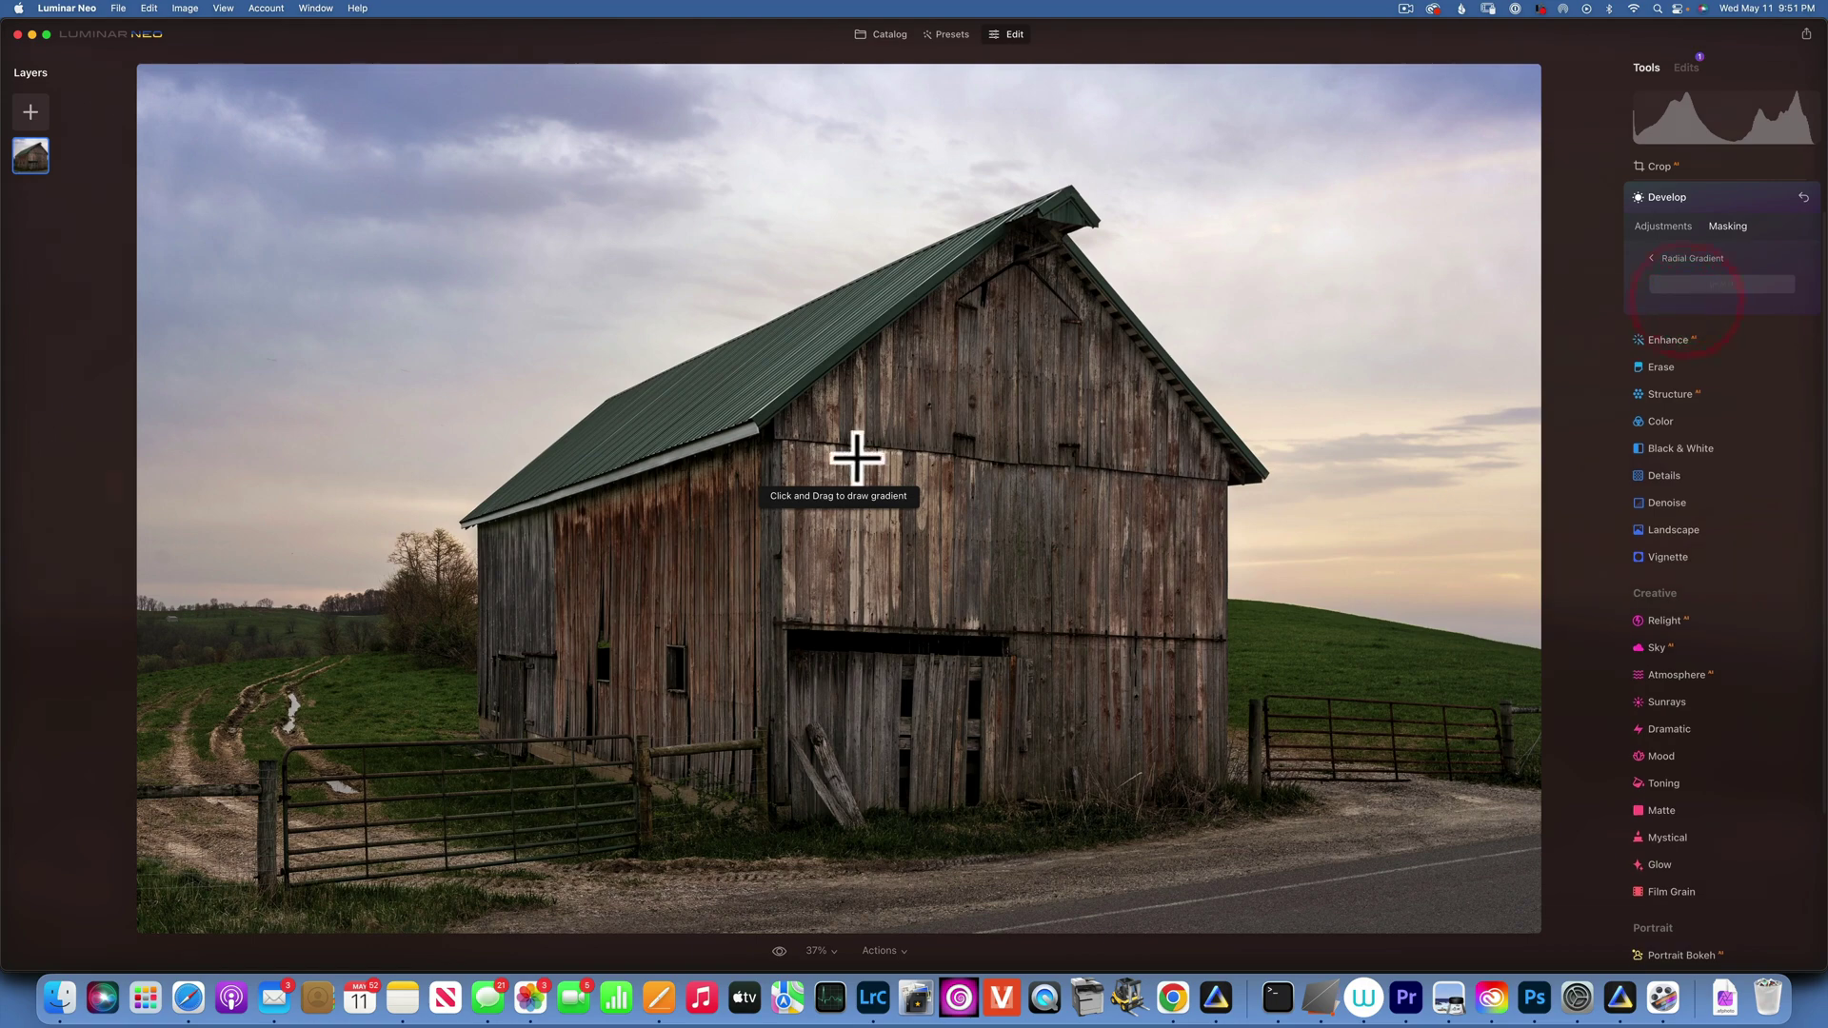
pyautogui.moveTo(851, 461); pyautogui.dragTo(1108, 572)
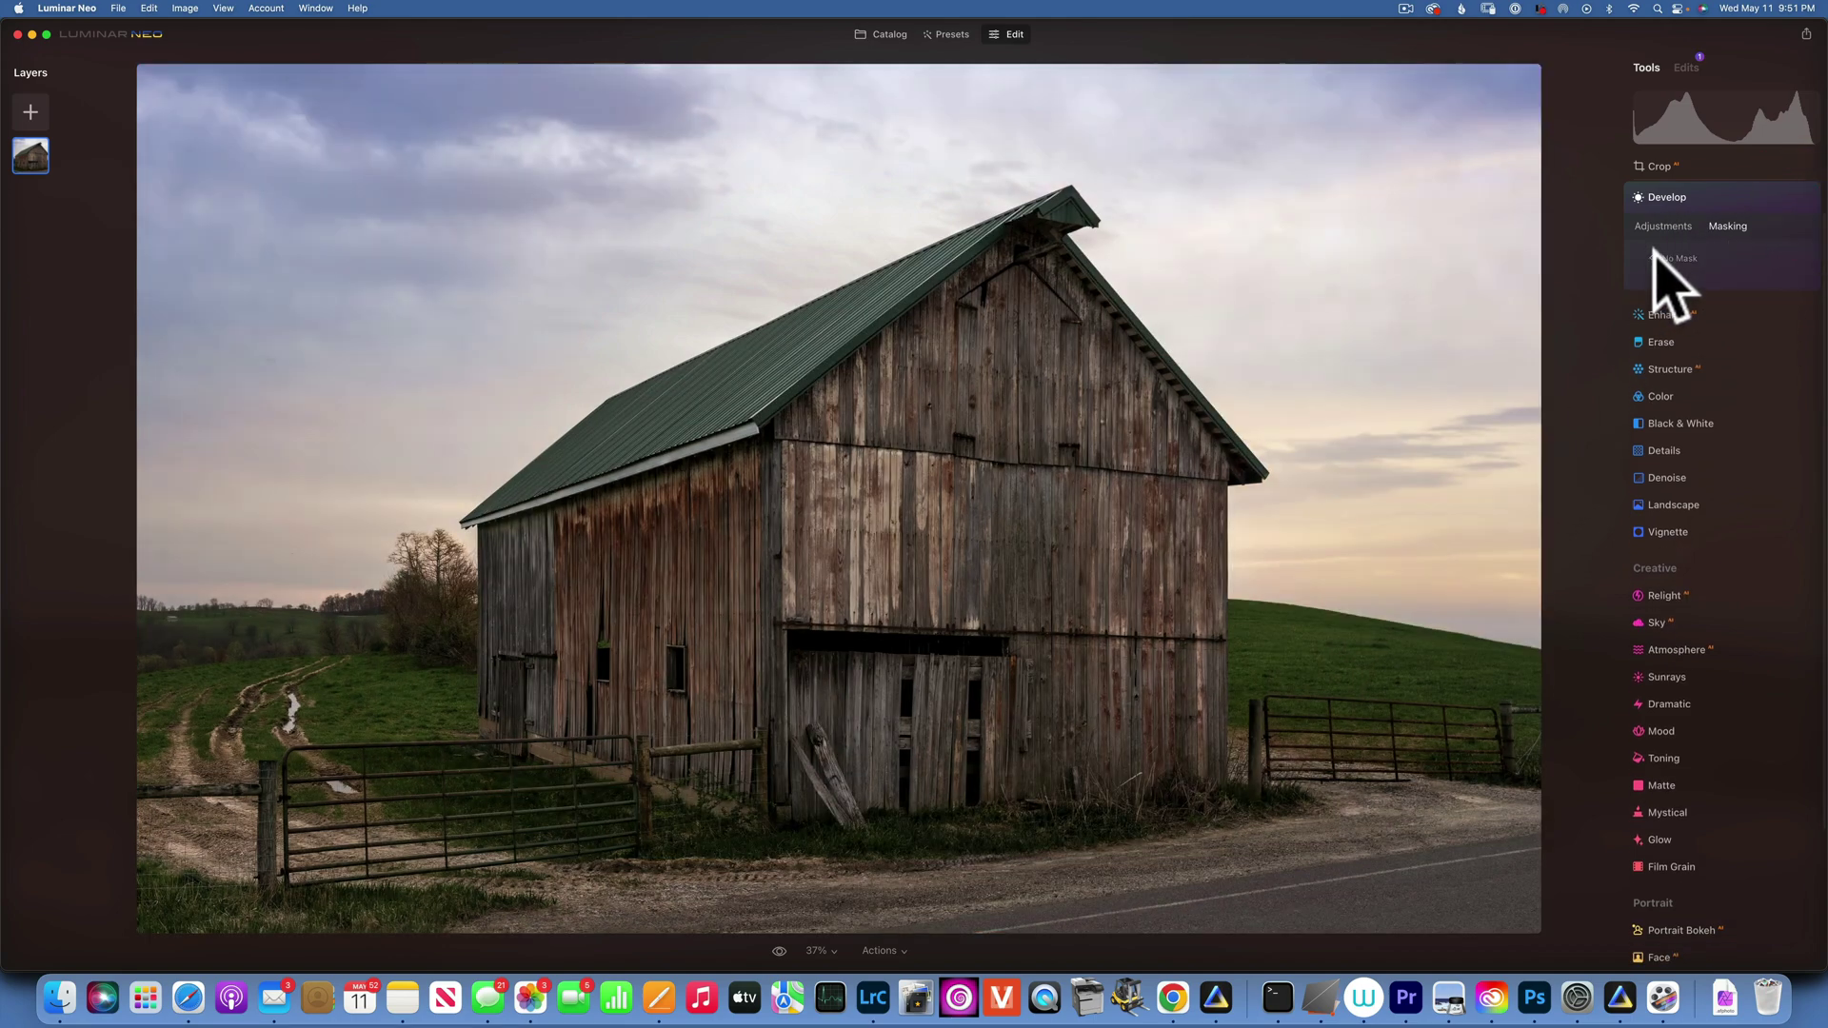
# Clear the full mask in Develop and have AI Mask detect the regions of the barn photo
pyautogui.click(1653, 257)
pyautogui.click(1653, 271)
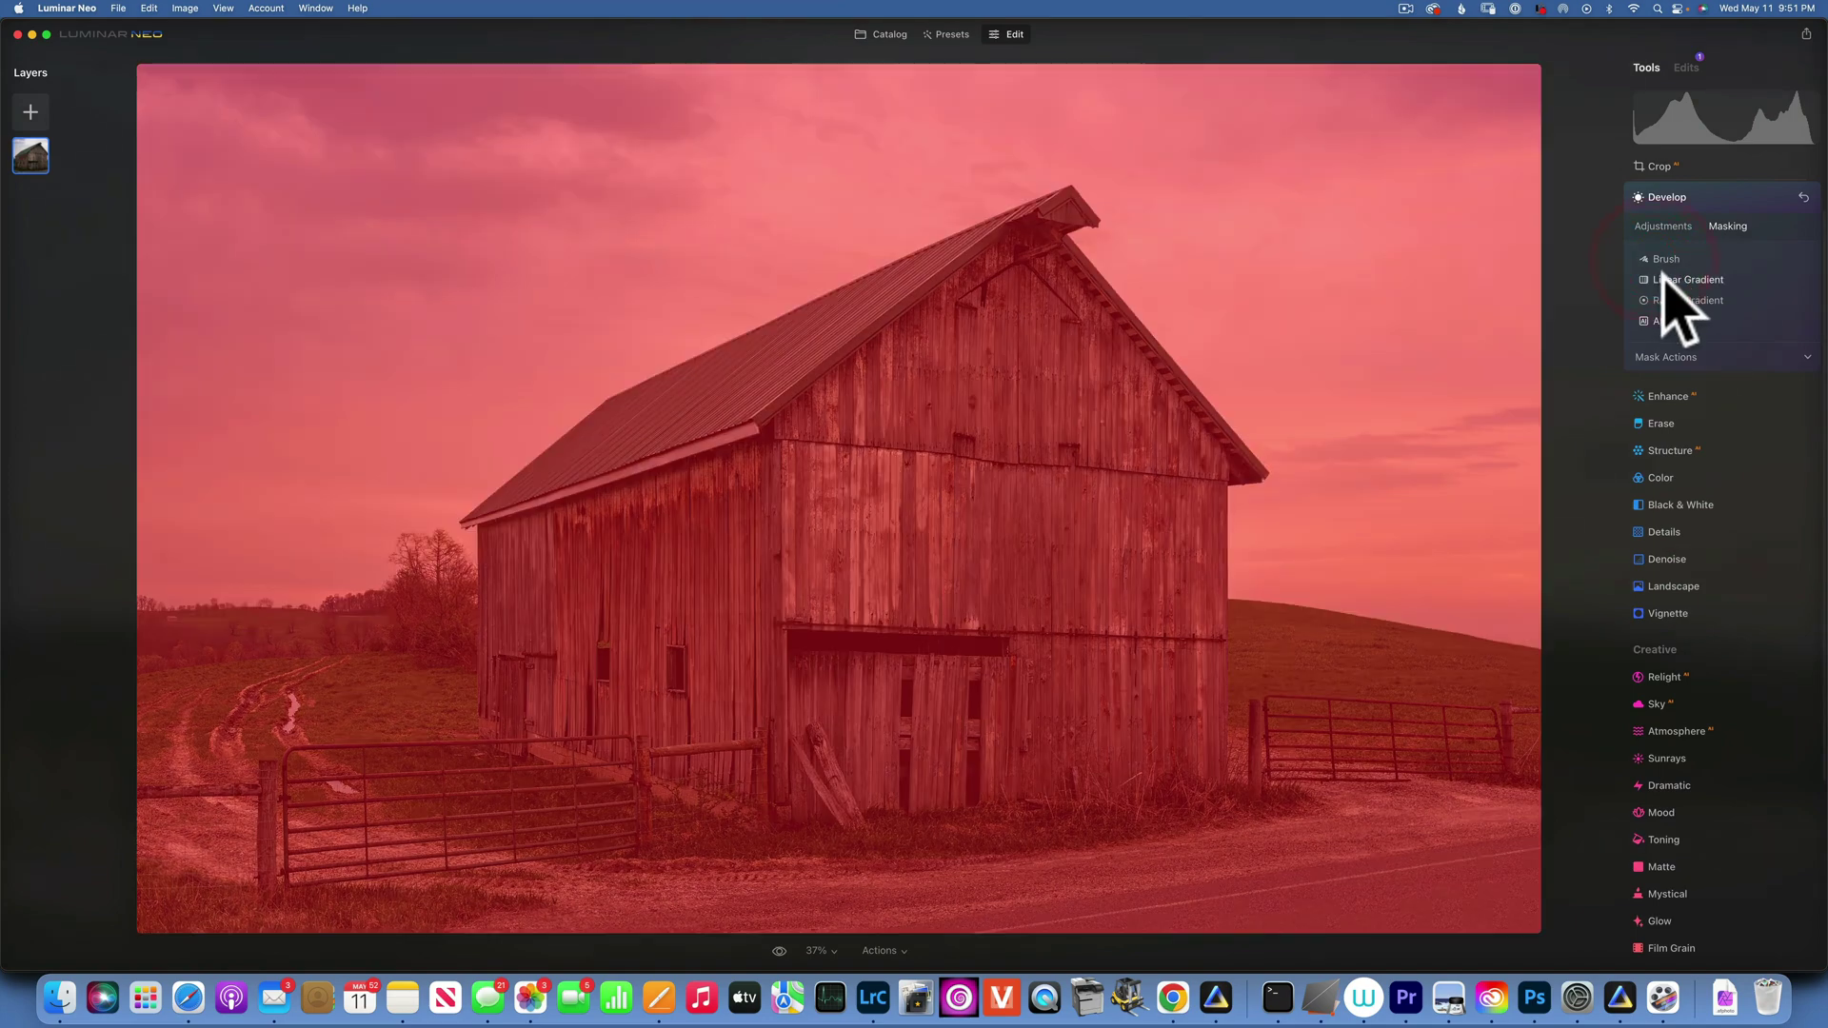
pyautogui.click(1731, 358)
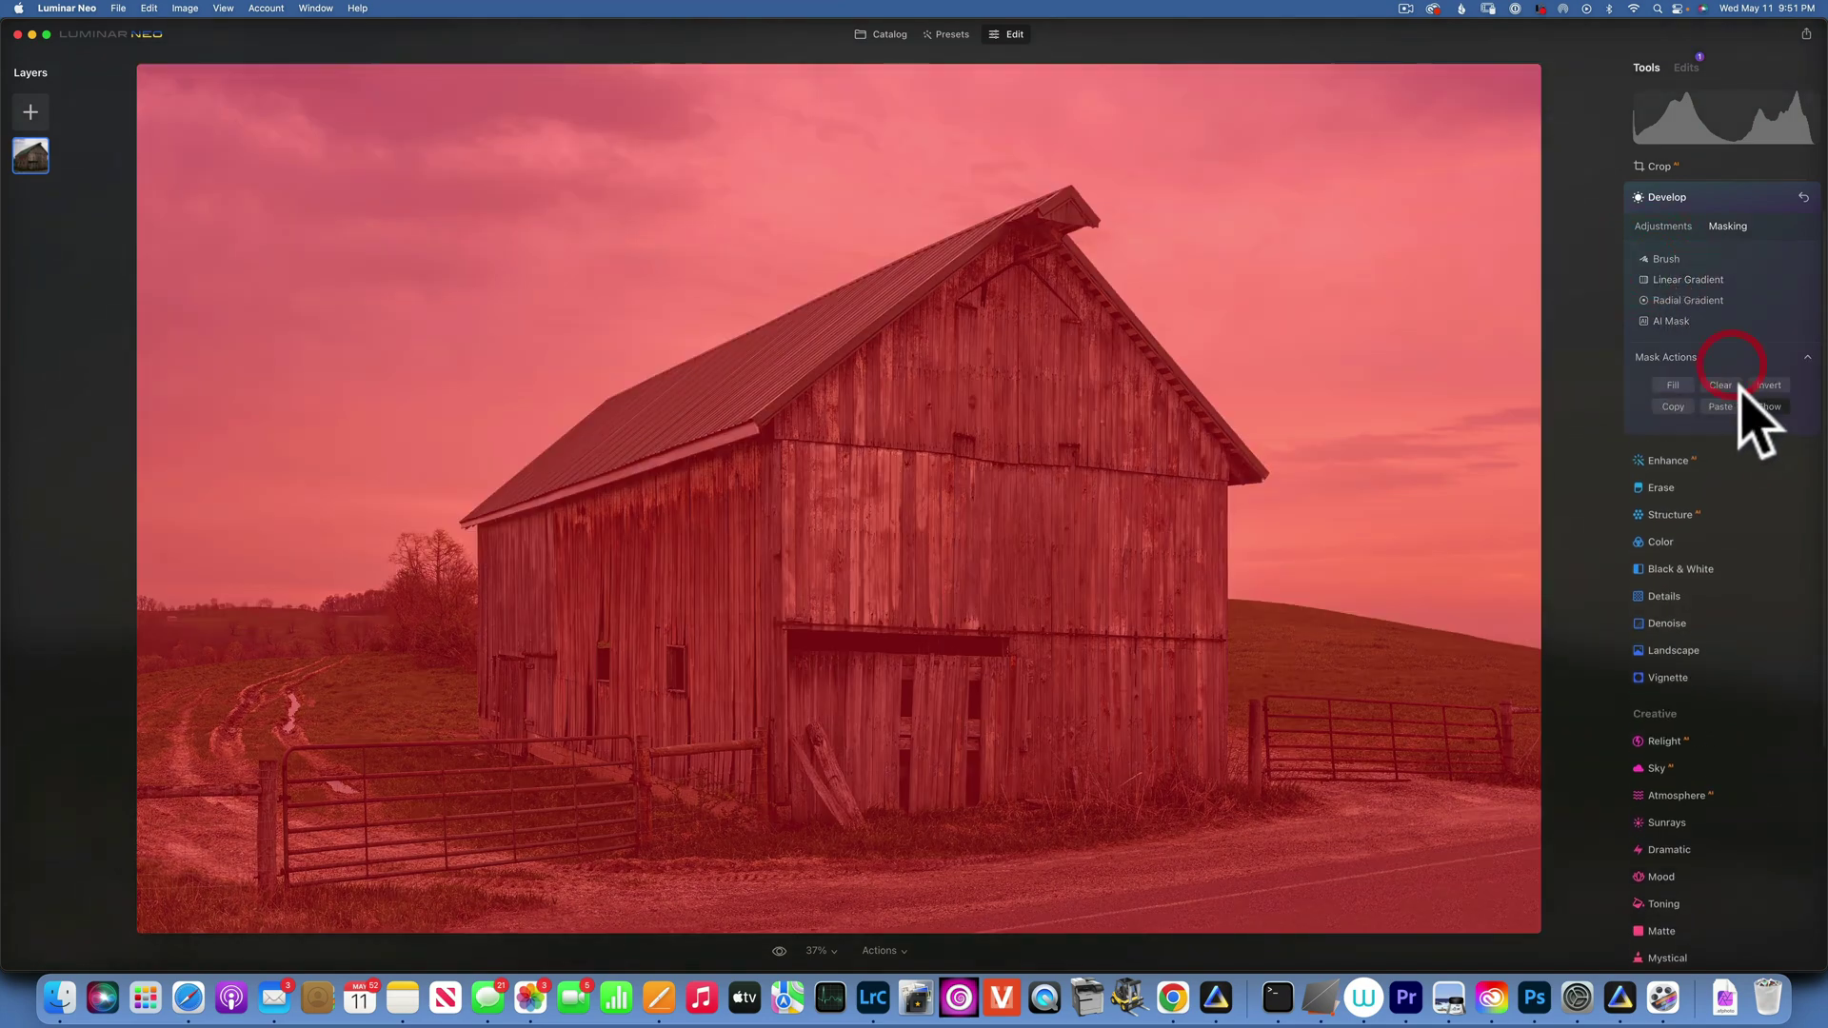
pyautogui.click(1722, 384)
pyautogui.click(1668, 318)
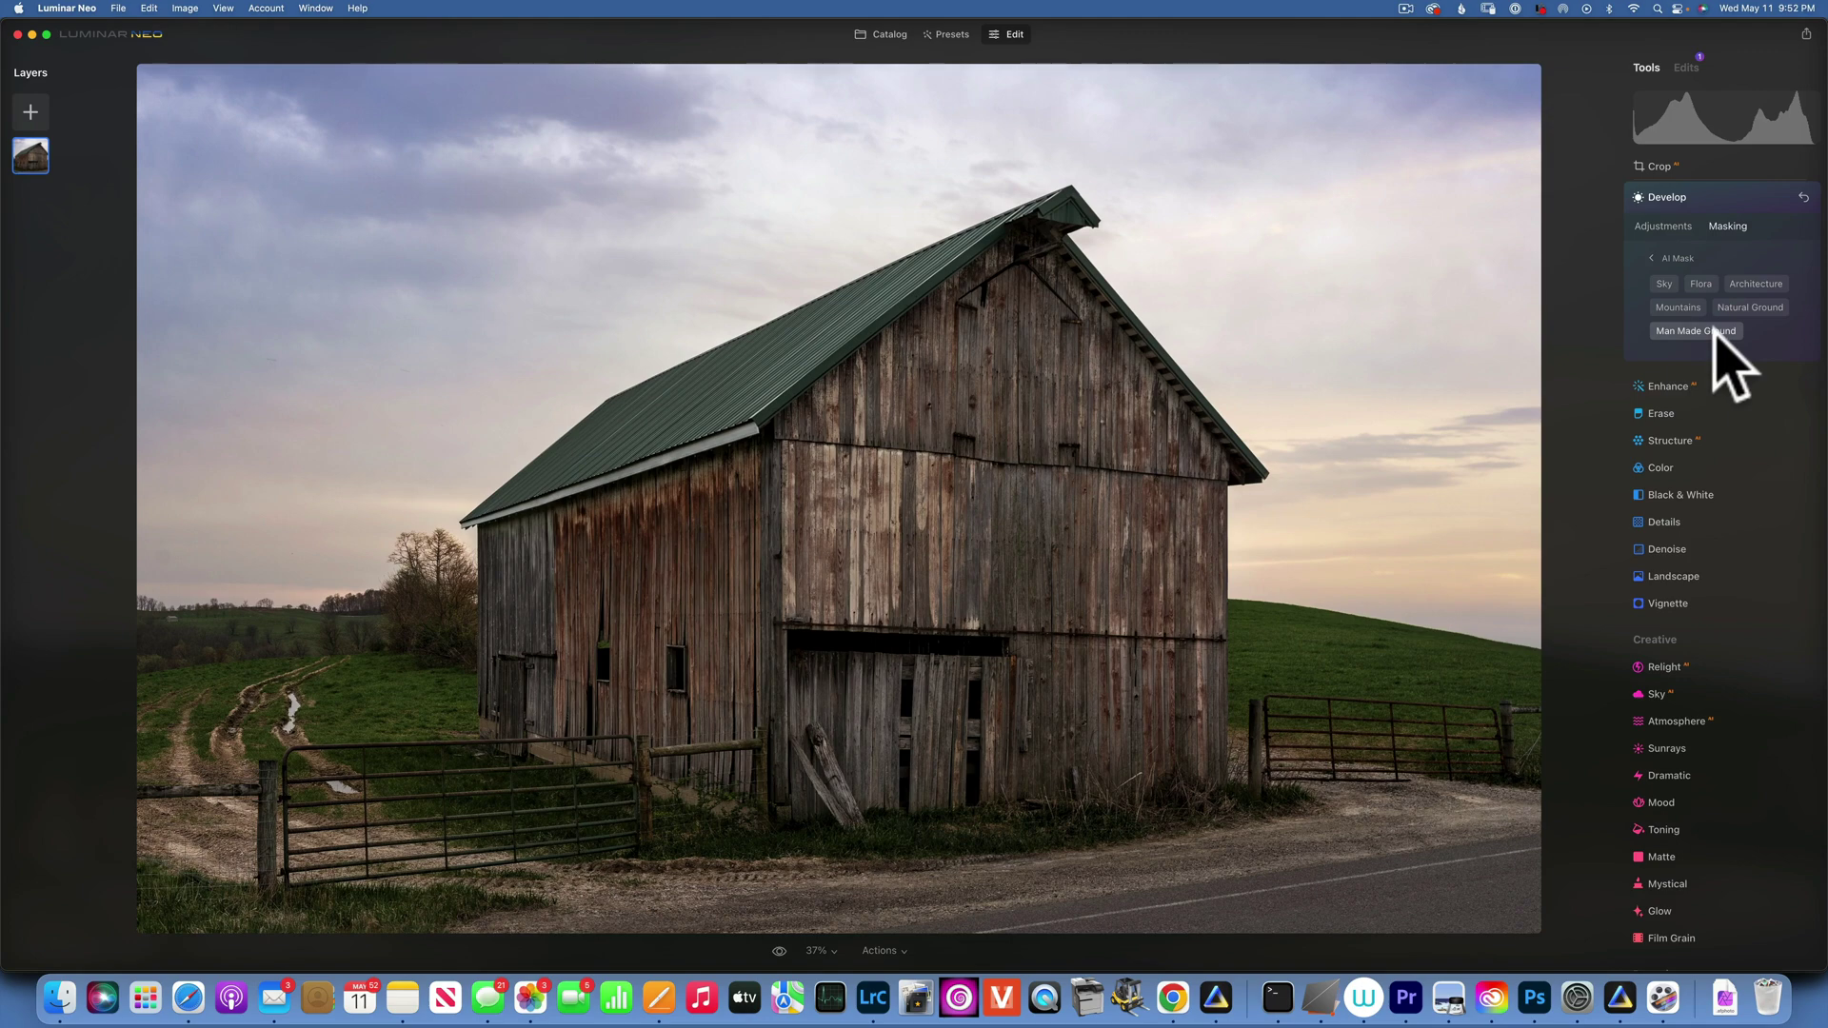
# Preview the Sky, Flora and Architecture AI masks on the barn photo in turn, switching each off again
pyautogui.click(1661, 281)
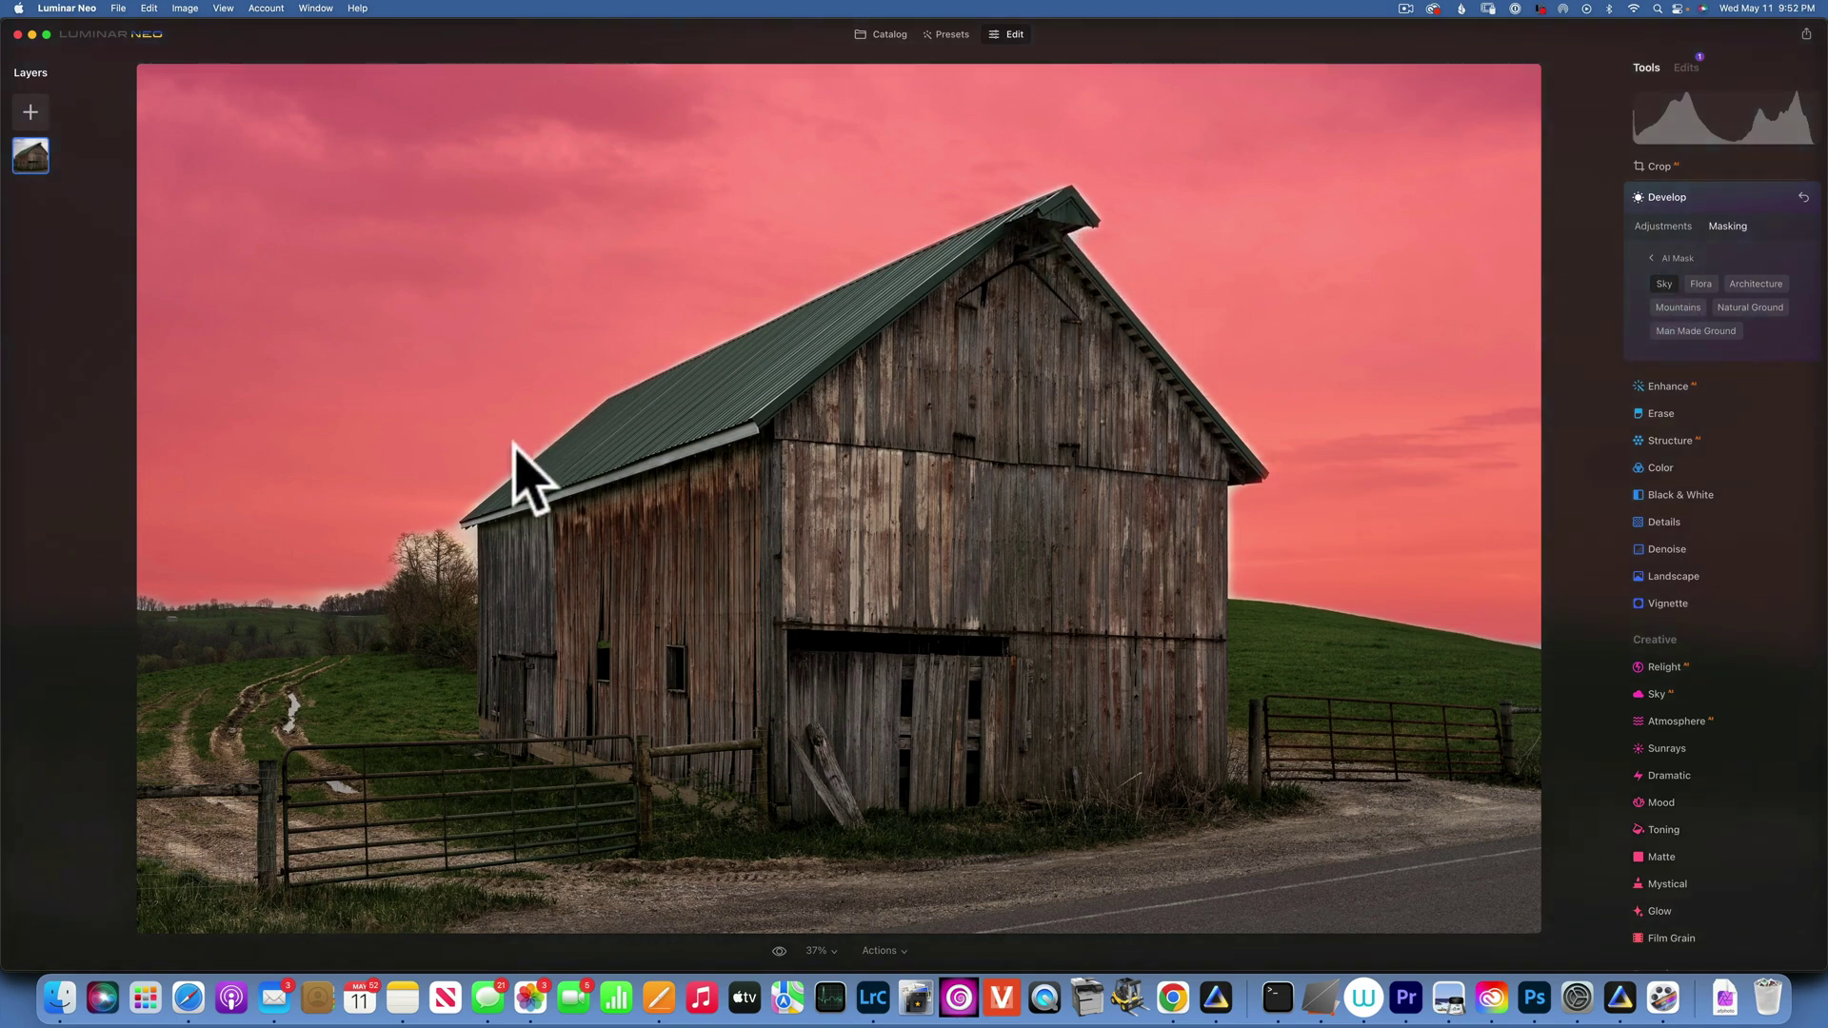
pyautogui.click(1663, 283)
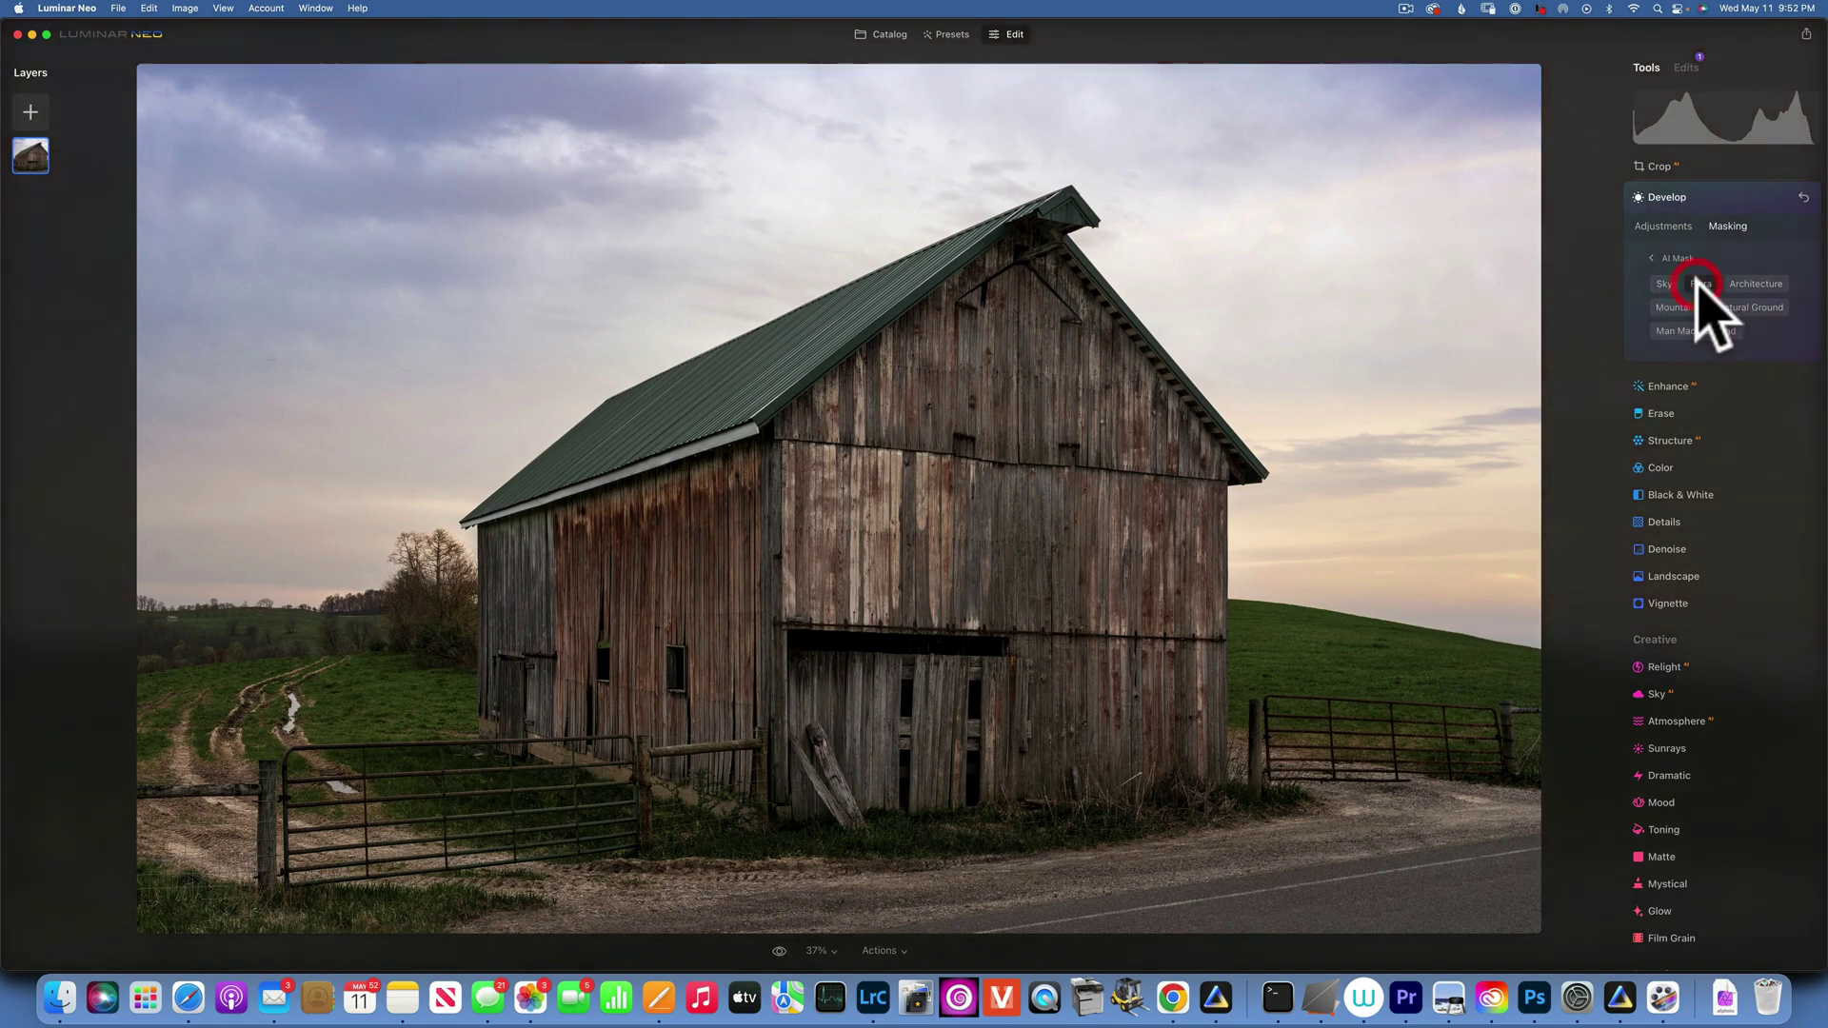
pyautogui.click(1698, 284)
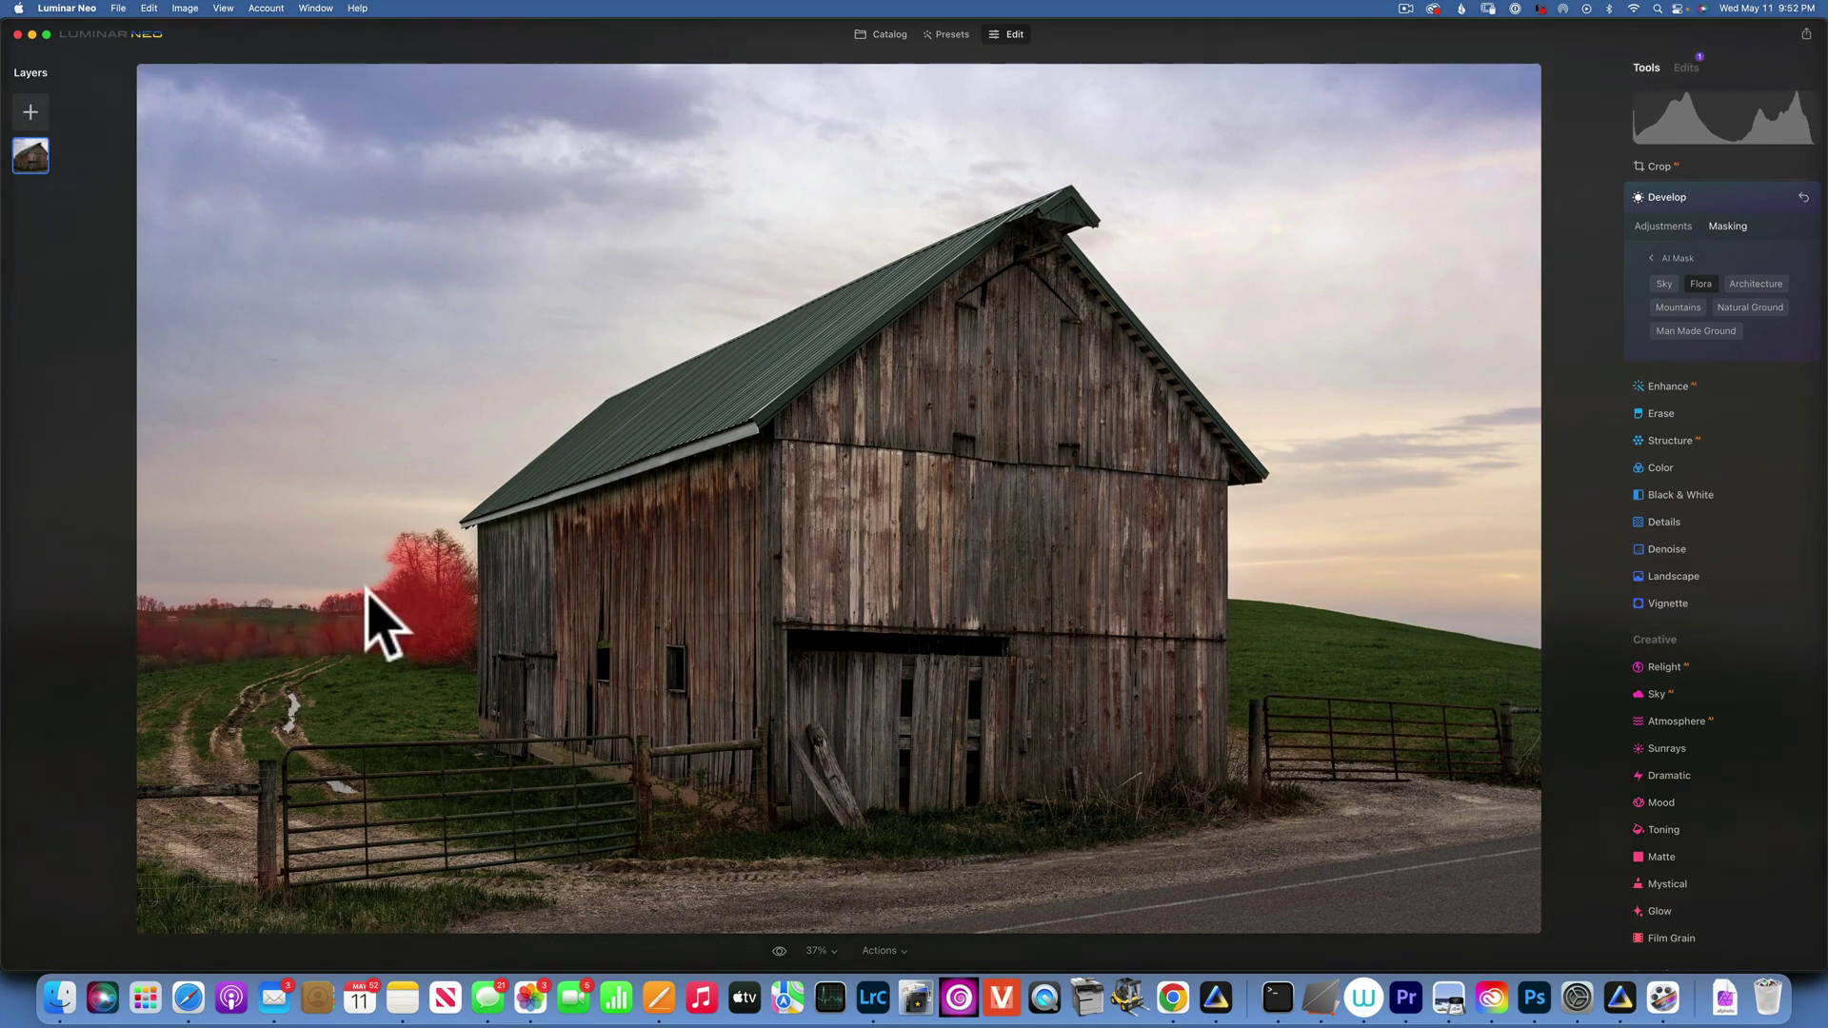
pyautogui.click(1701, 284)
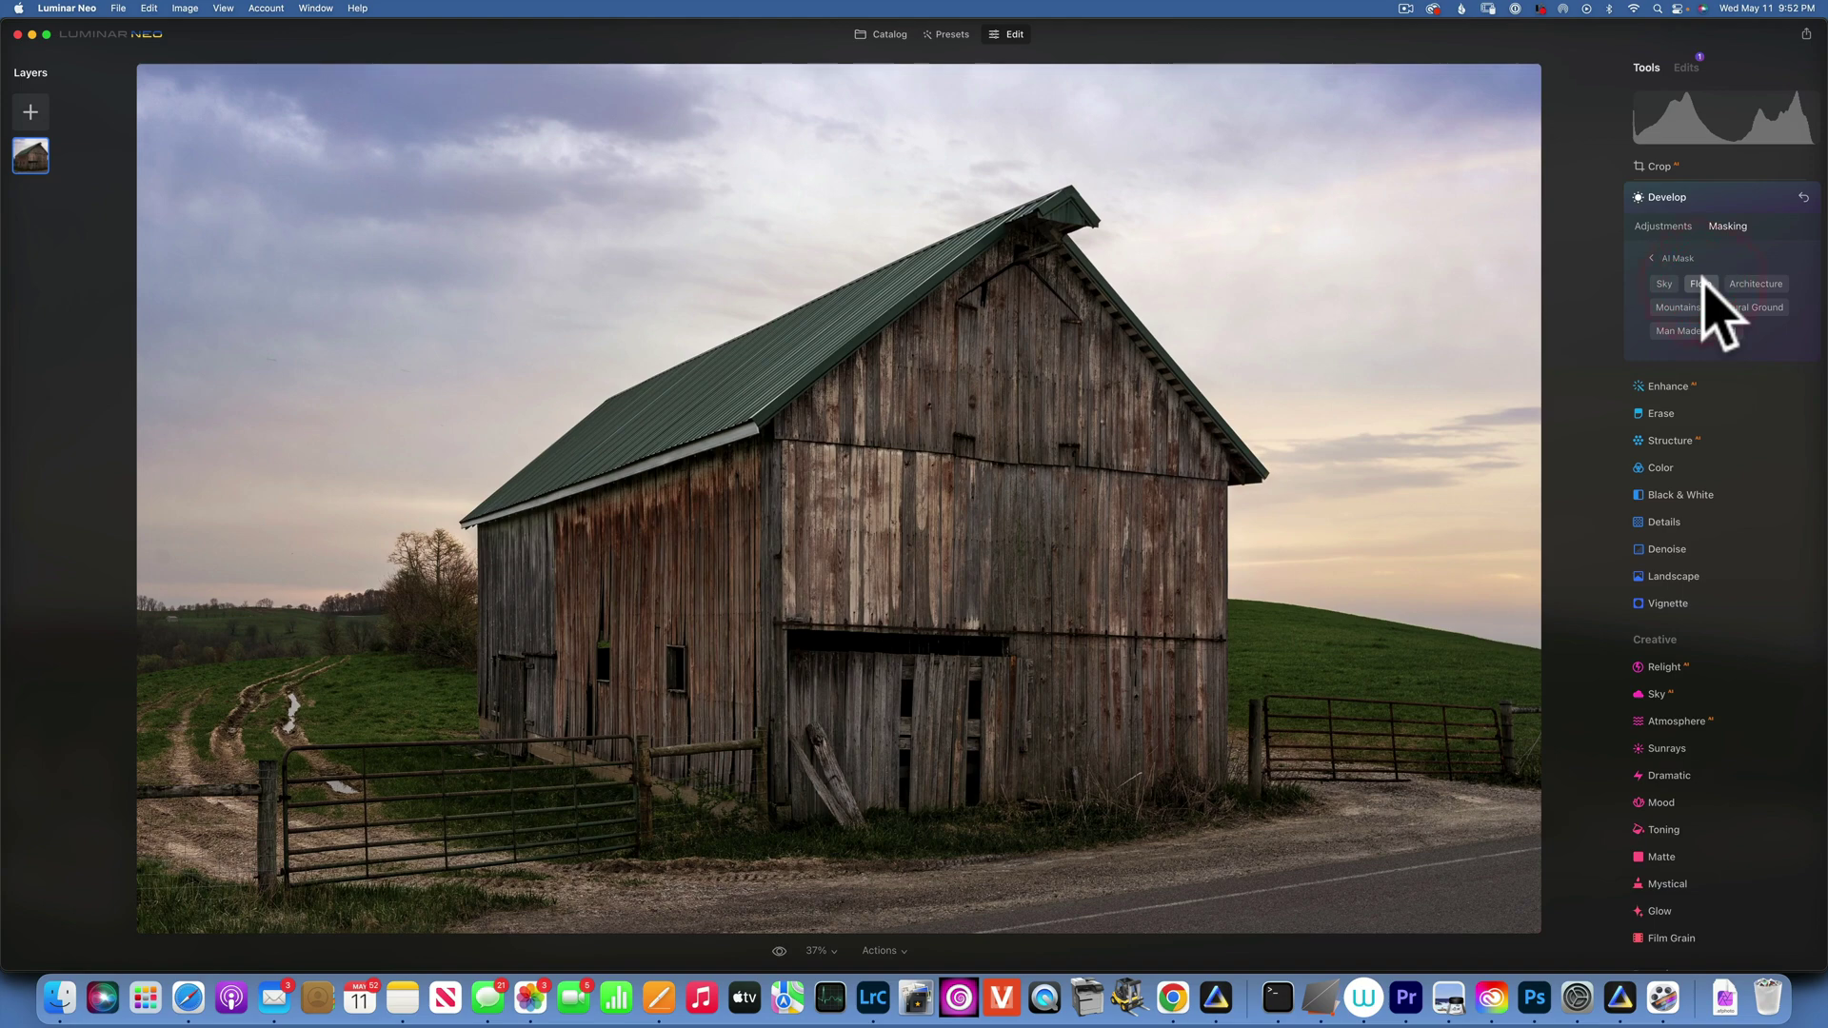
pyautogui.click(1769, 278)
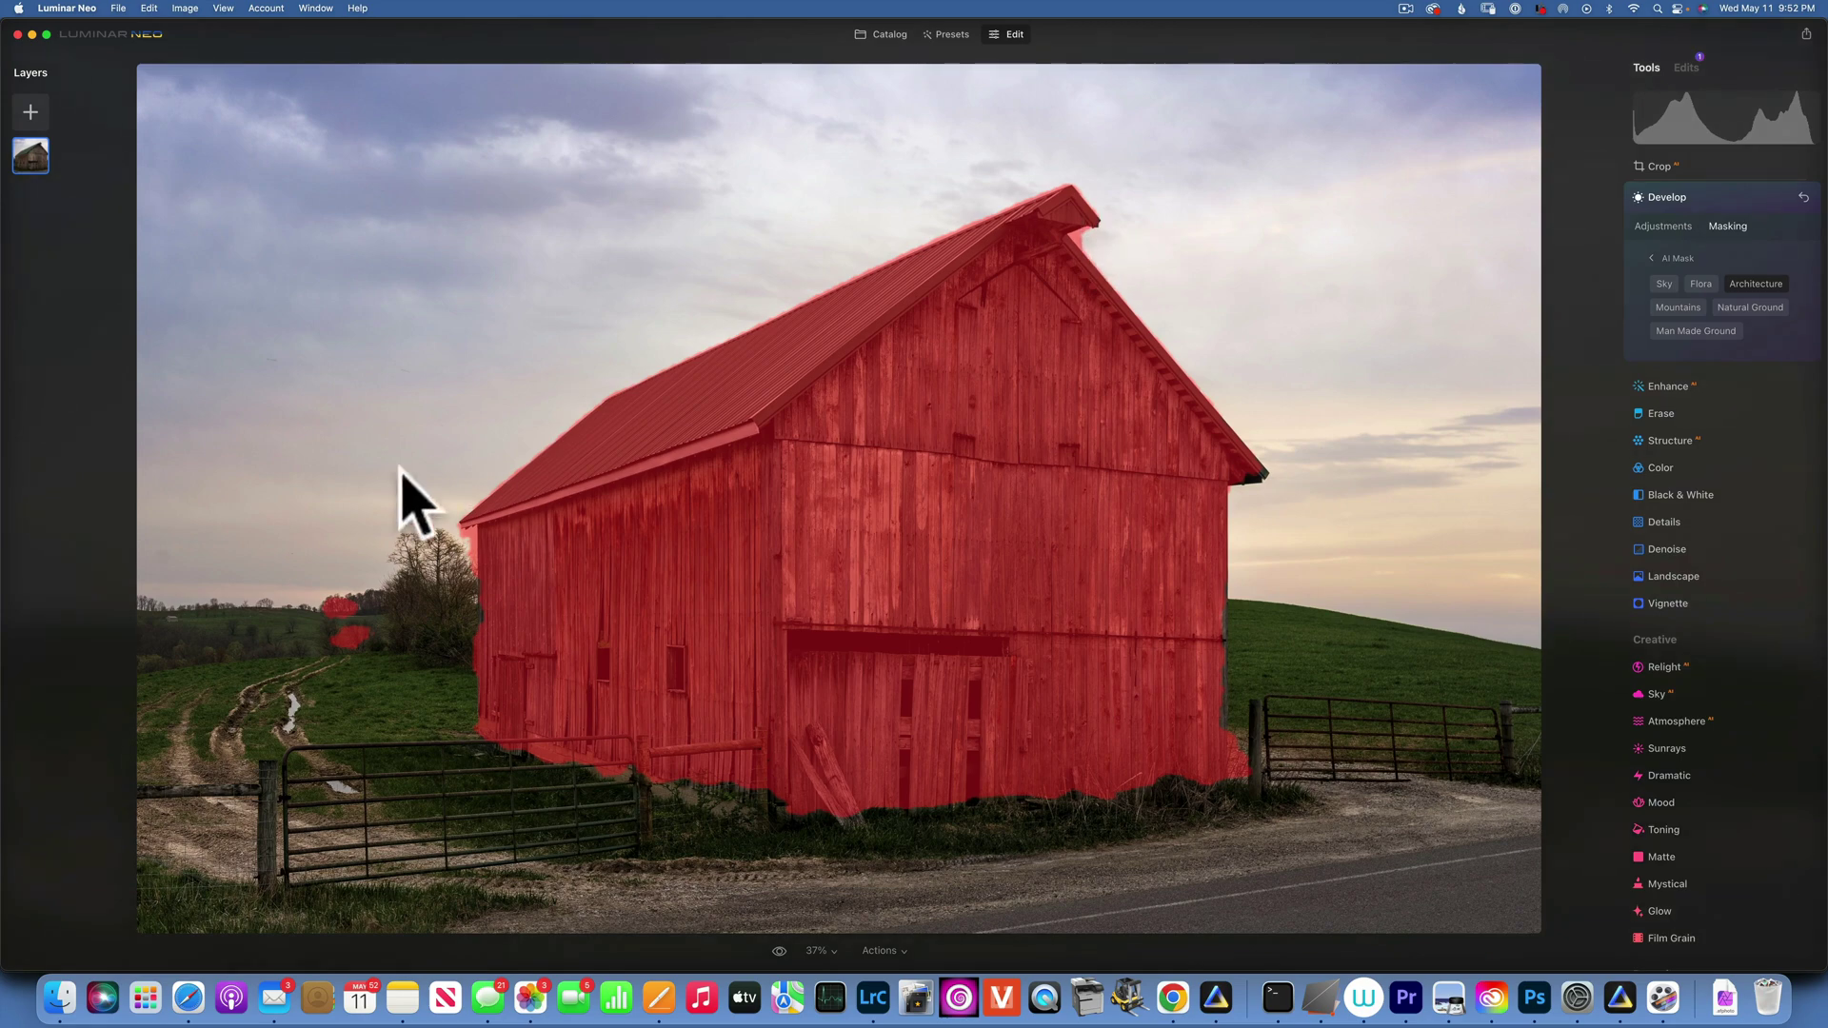
pyautogui.click(1756, 282)
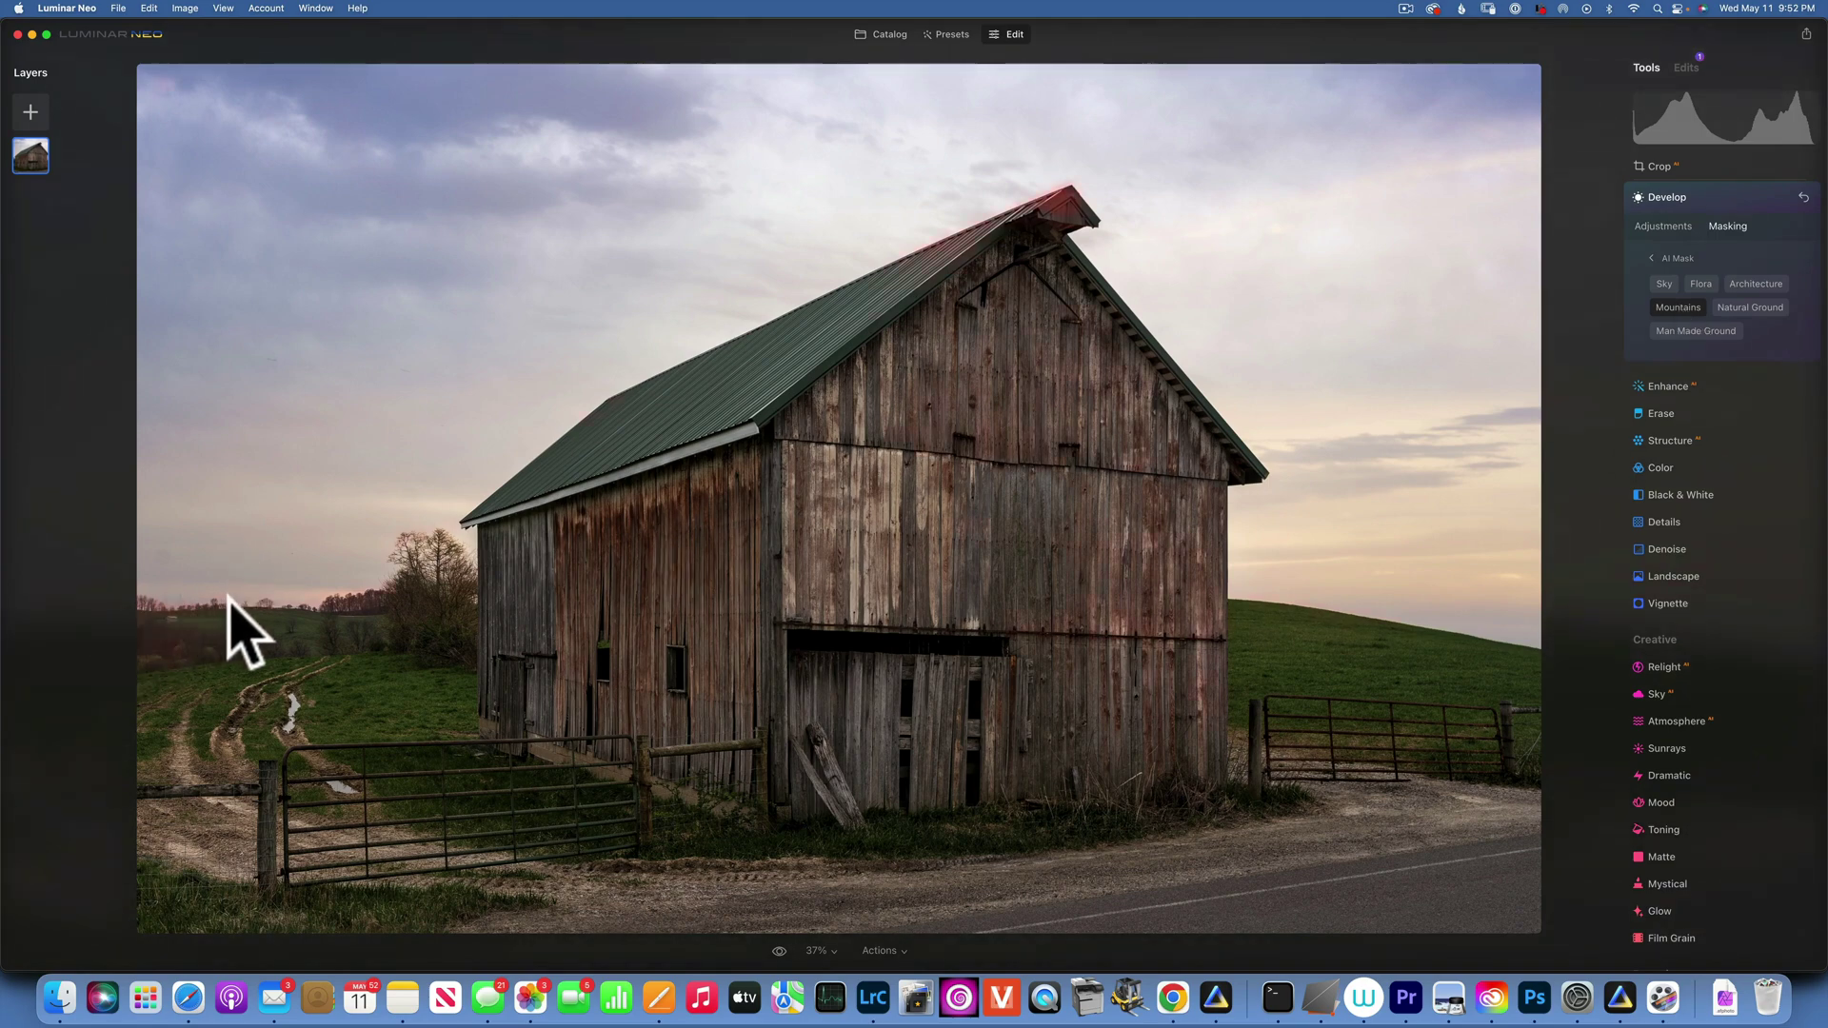
# Preview the Mountains, Natural Ground and Man Made Ground AI masks in turn, and reset the Develop tool
pyautogui.click(1683, 306)
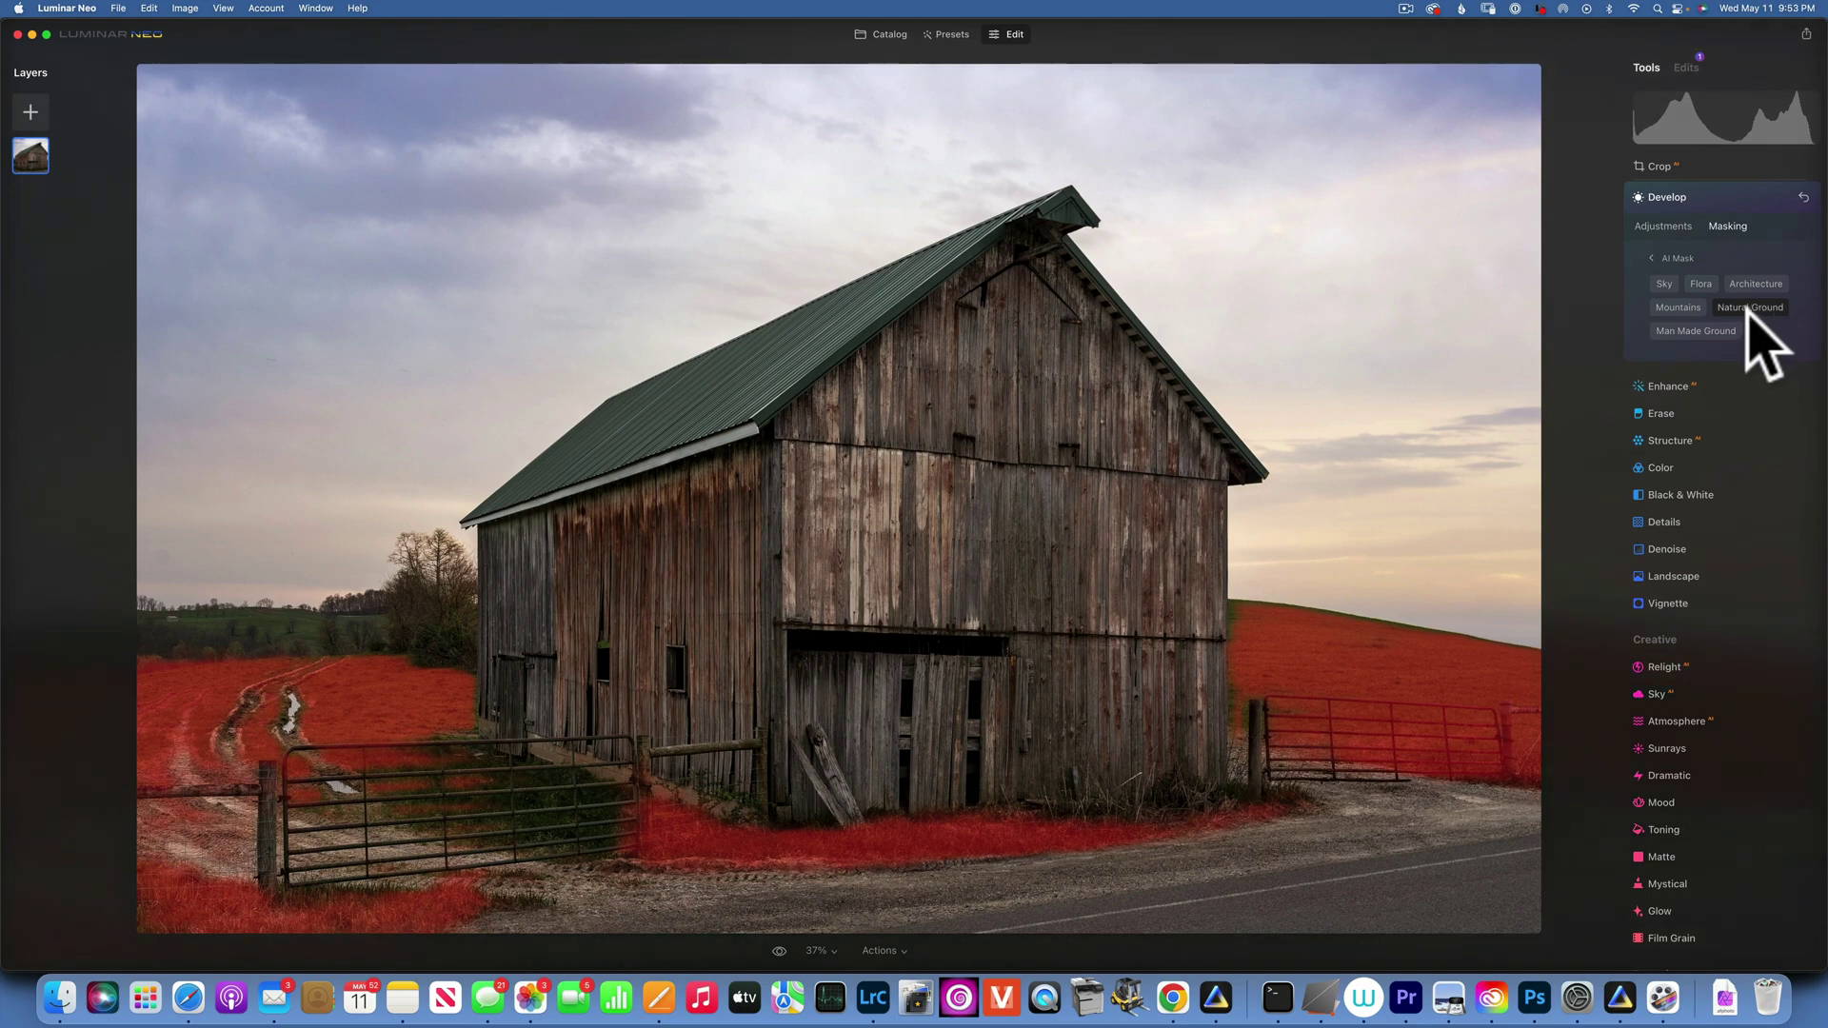
pyautogui.click(1753, 309)
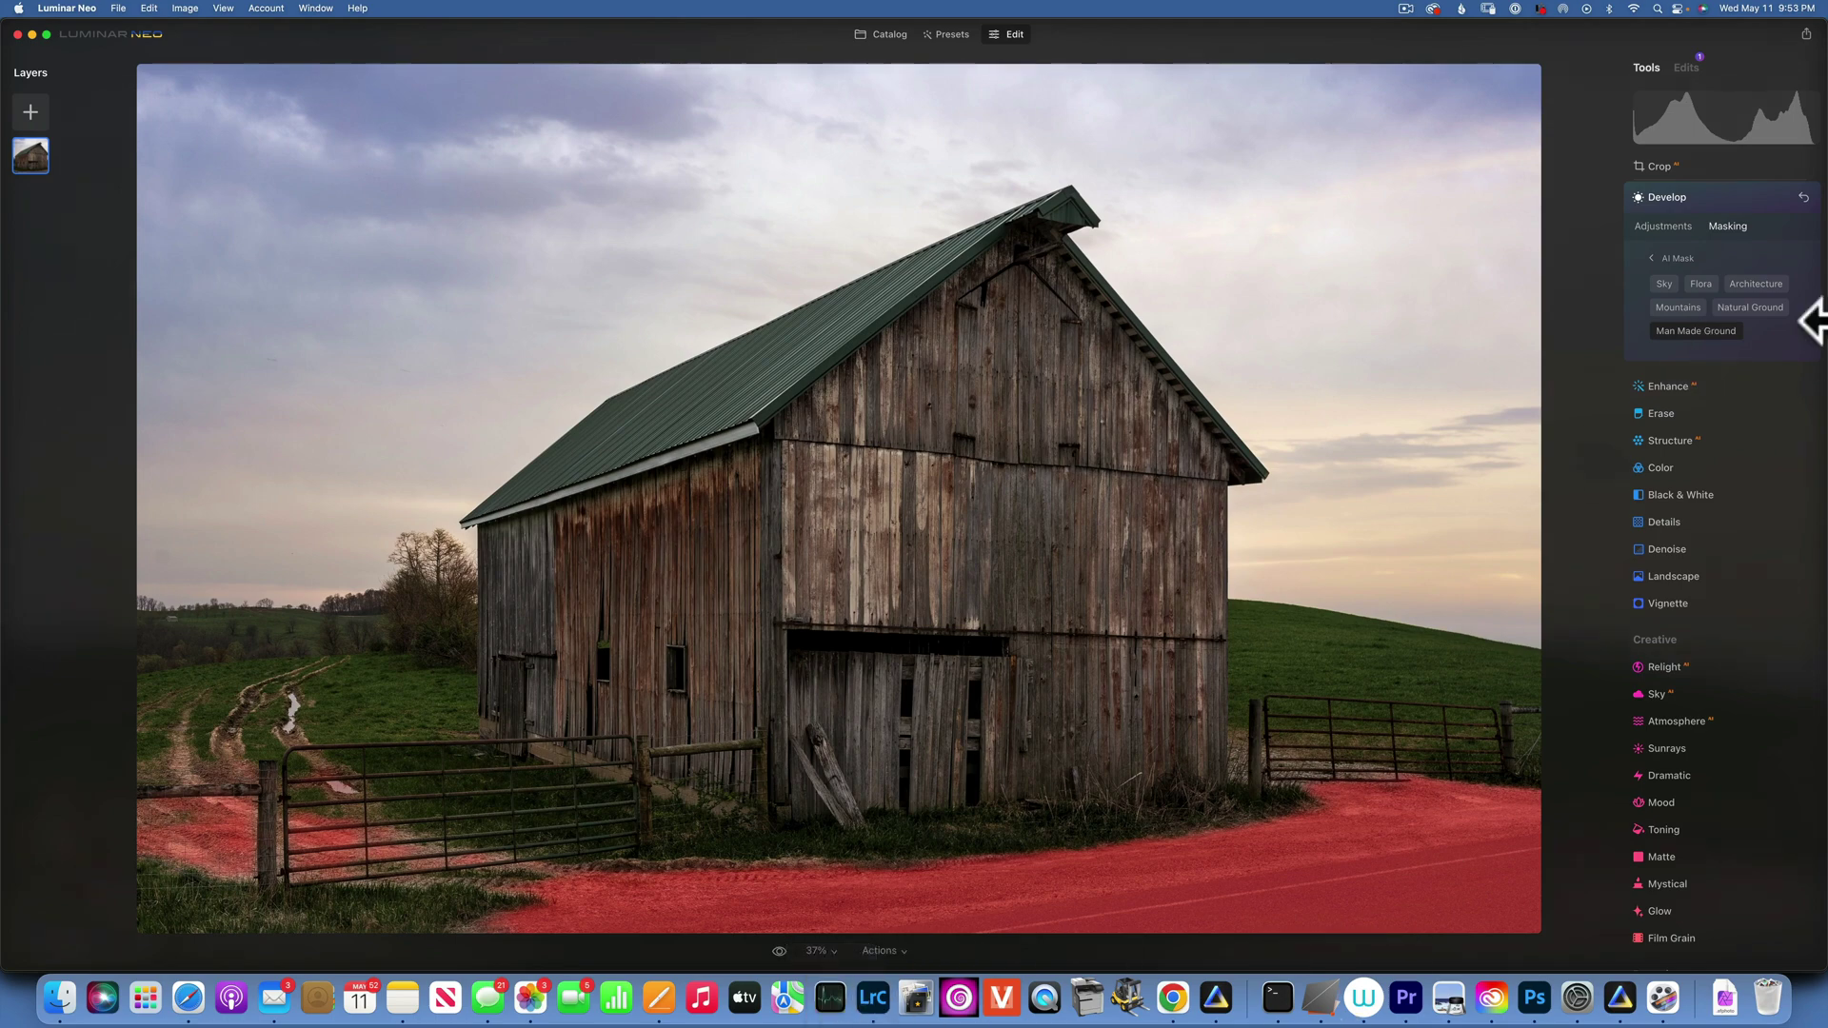
pyautogui.click(1703, 325)
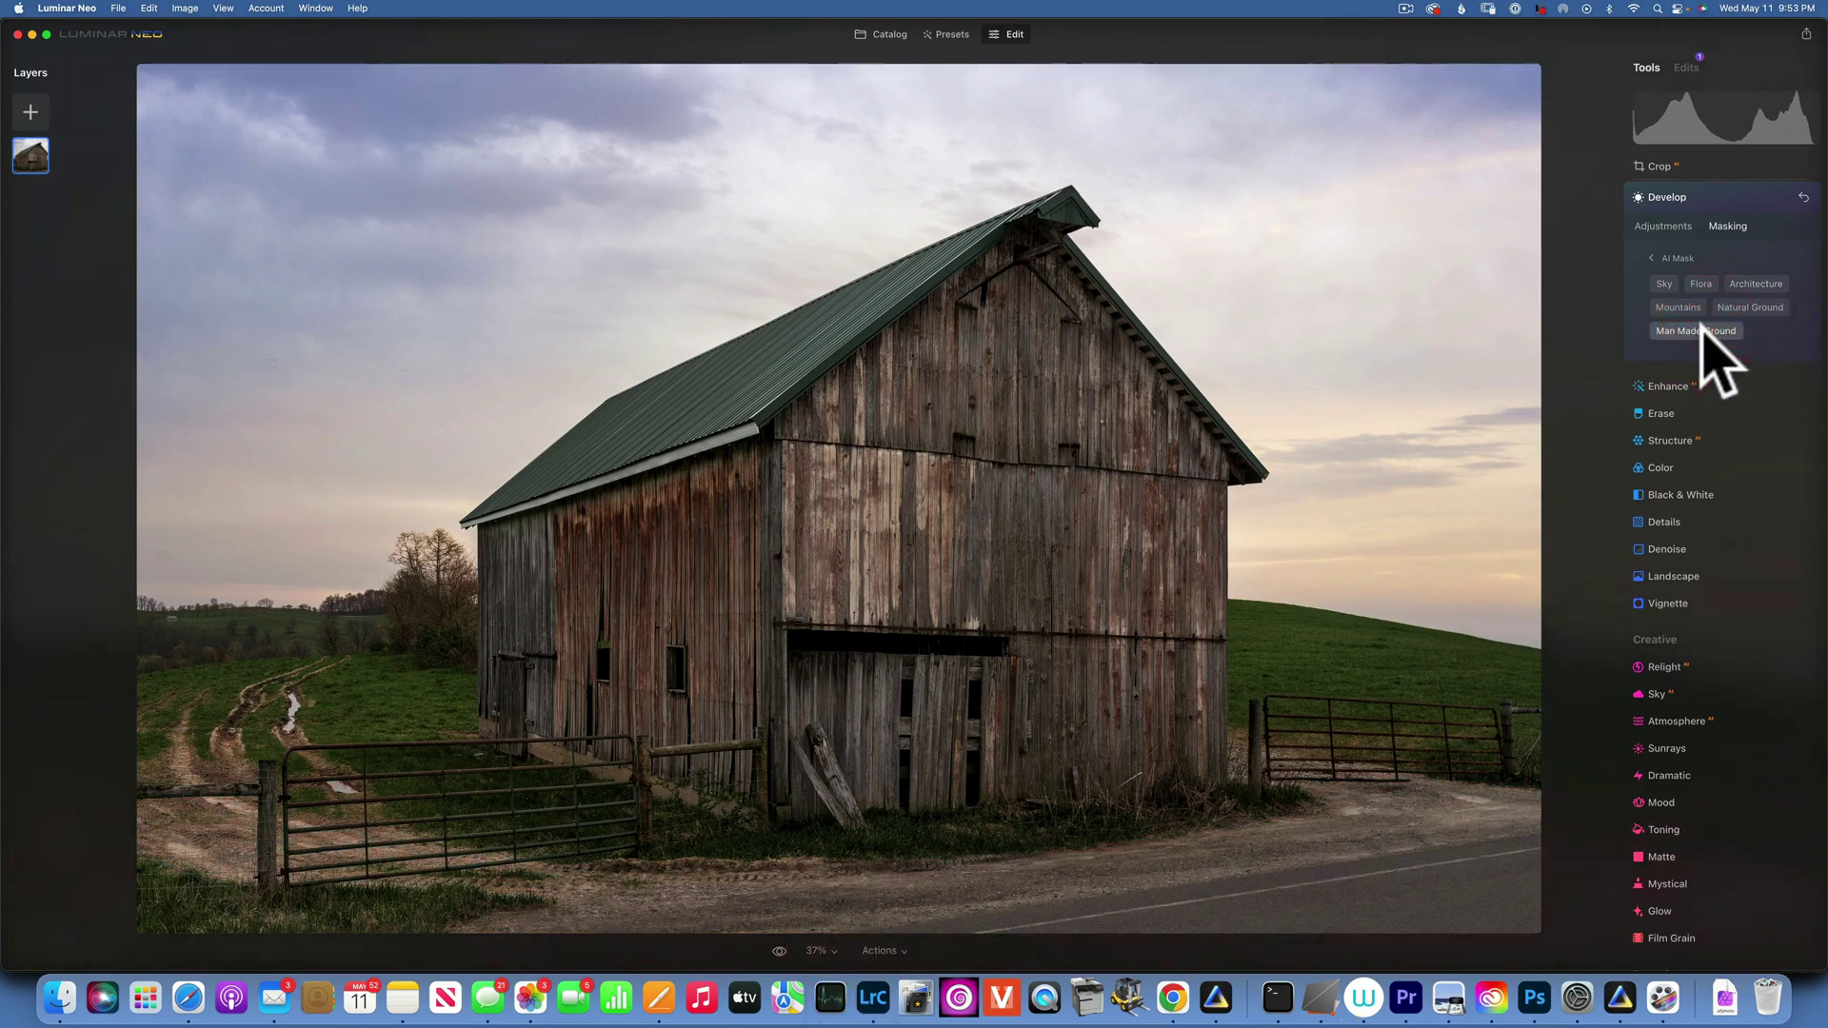
pyautogui.click(1803, 197)
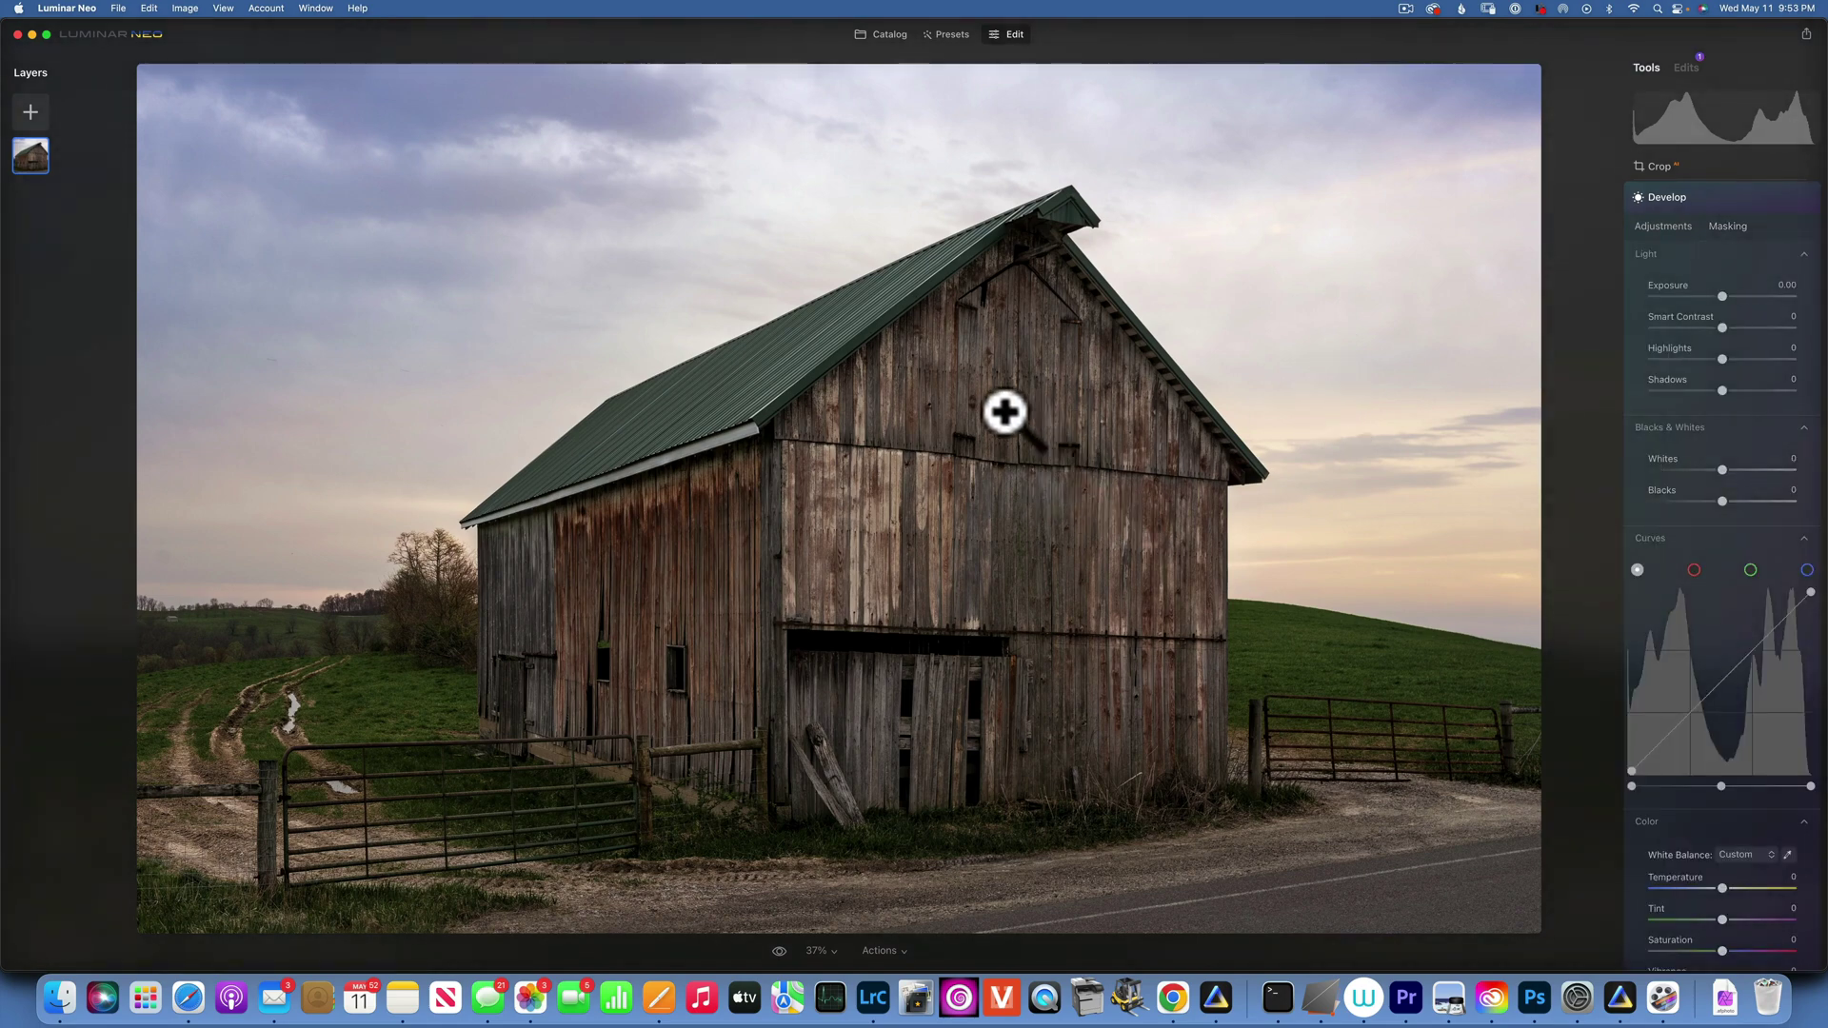
# Set the Develop exposure to 0.06, the whites to 41 and the blacks to -19
pyautogui.click(1719, 295)
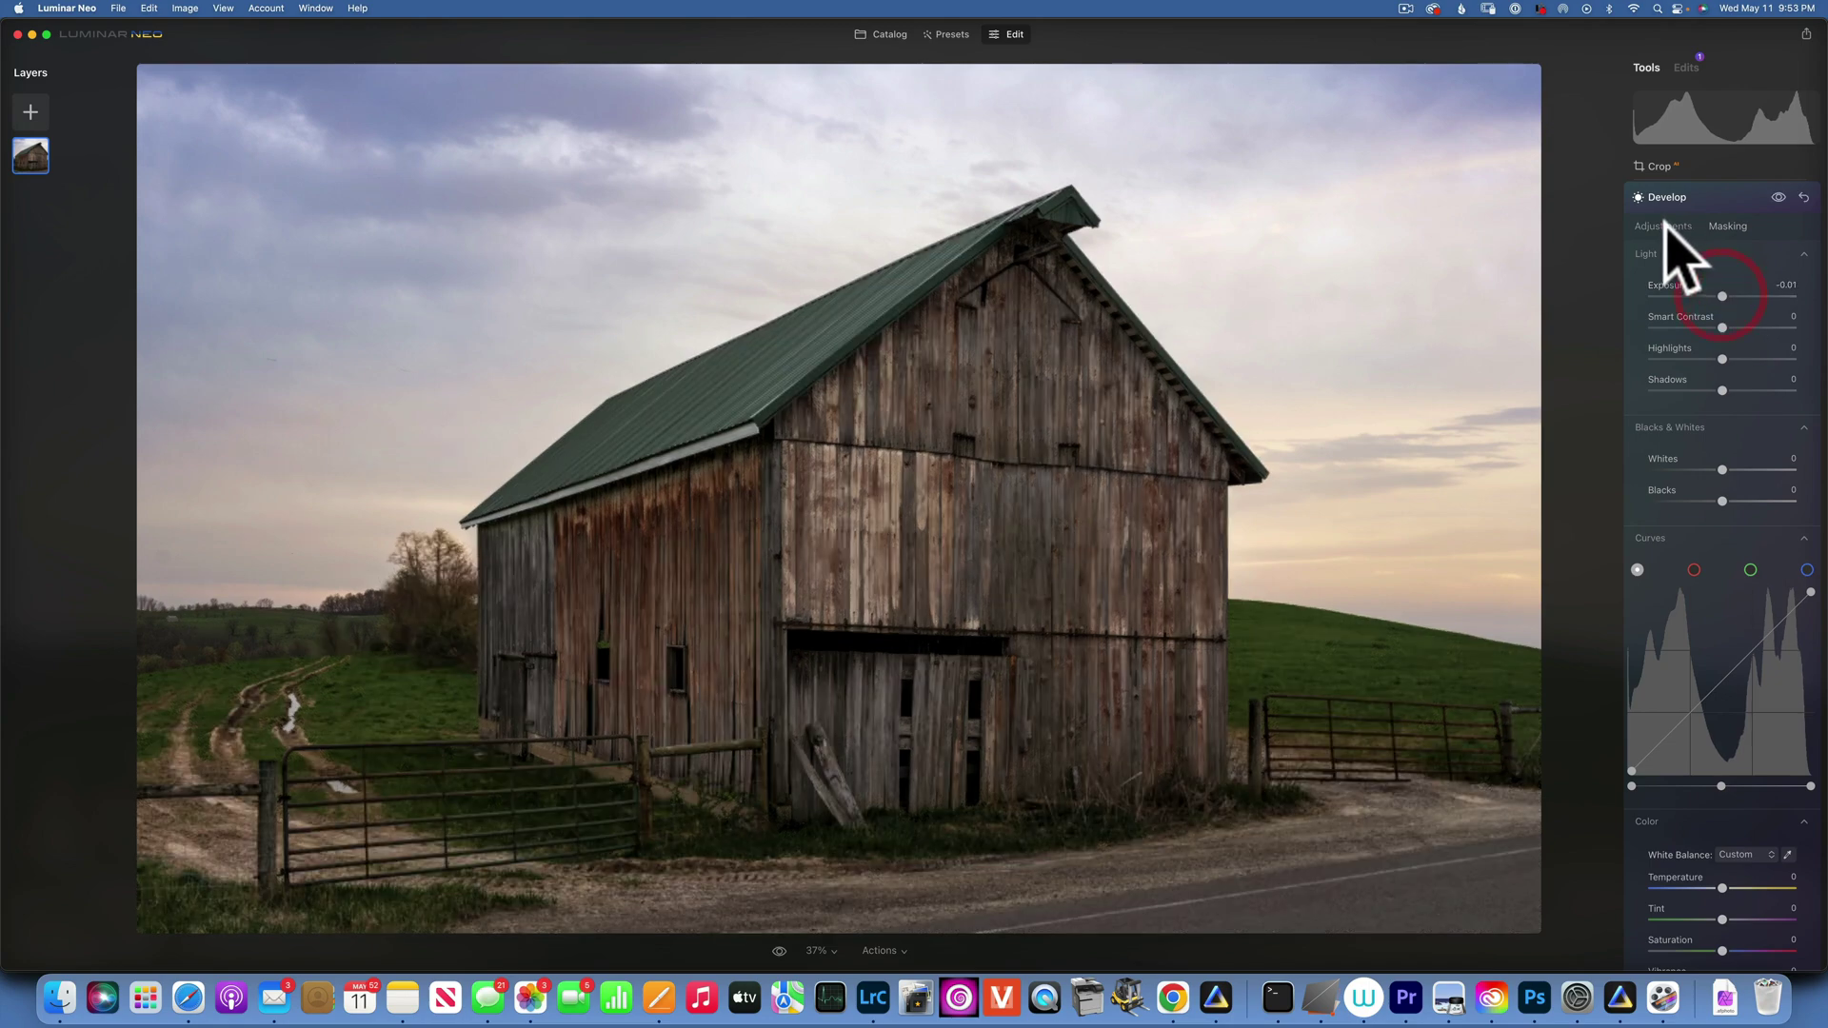
pyautogui.click(1721, 295)
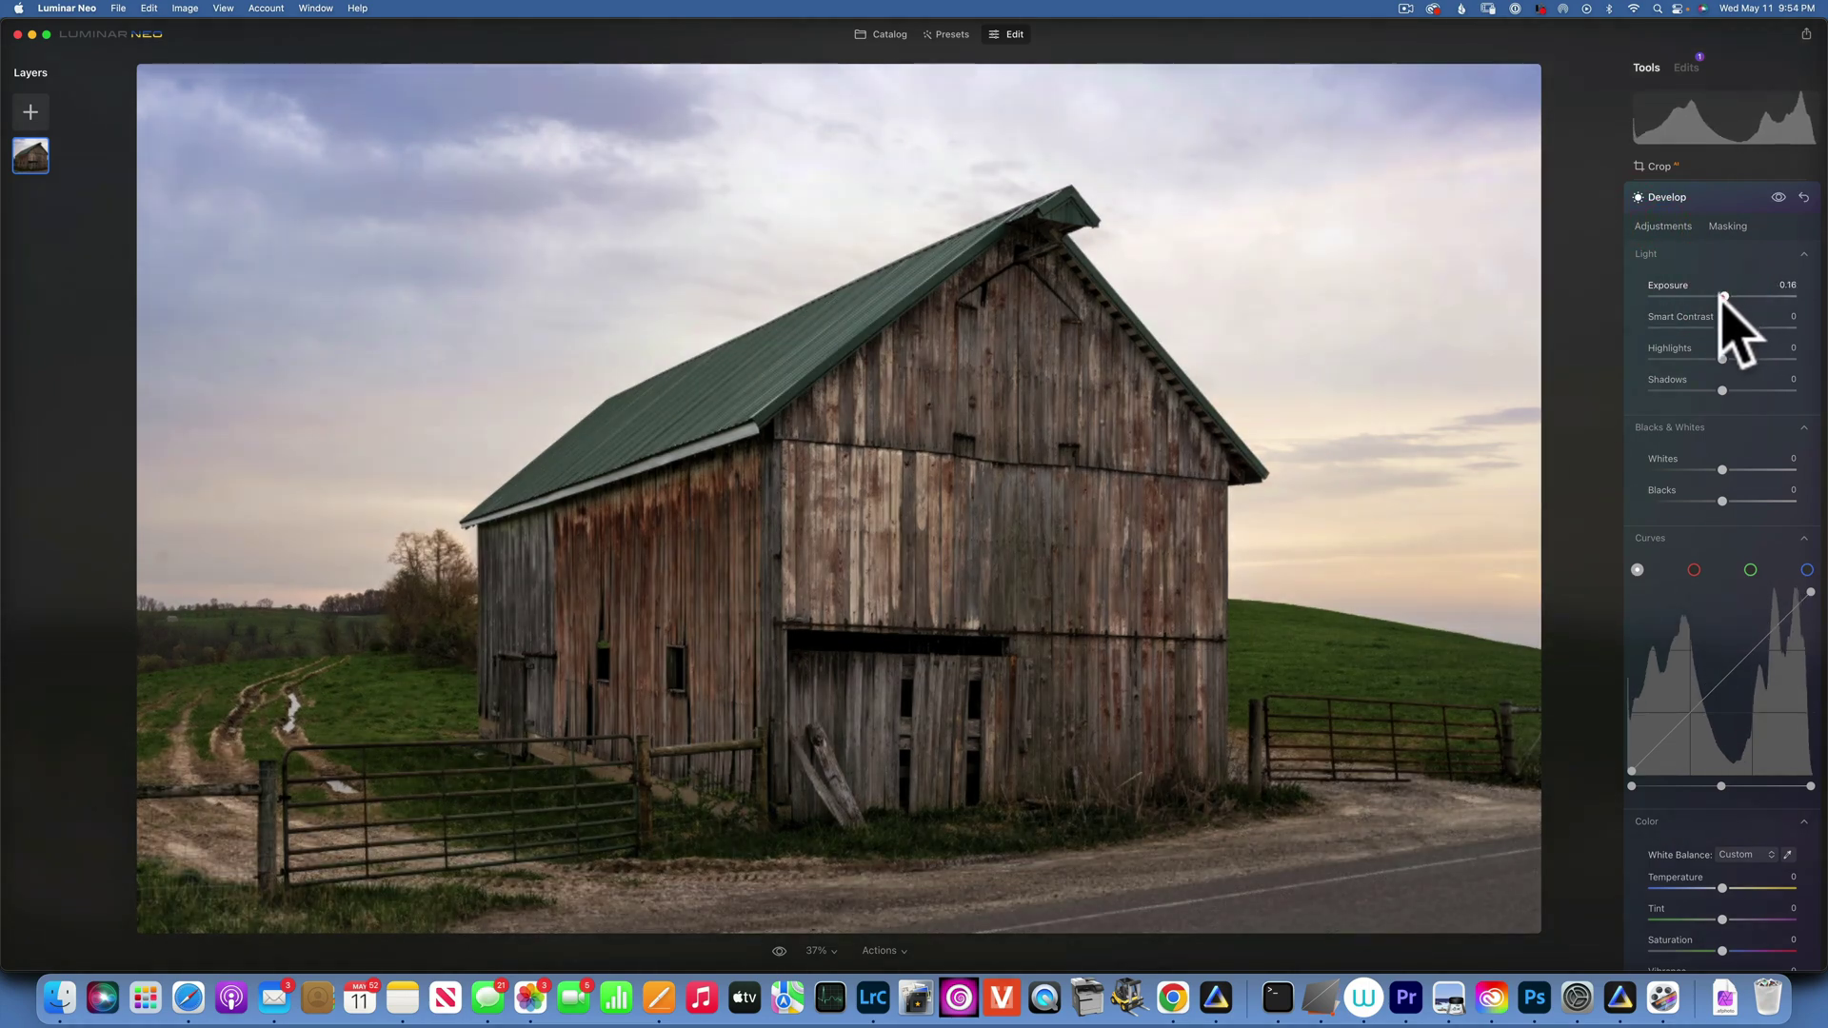
pyautogui.click(1723, 296)
pyautogui.moveTo(1719, 466)
pyautogui.mouseDown()
pyautogui.moveTo(1753, 468)
pyautogui.moveTo(1707, 498)
pyautogui.mouseUp()
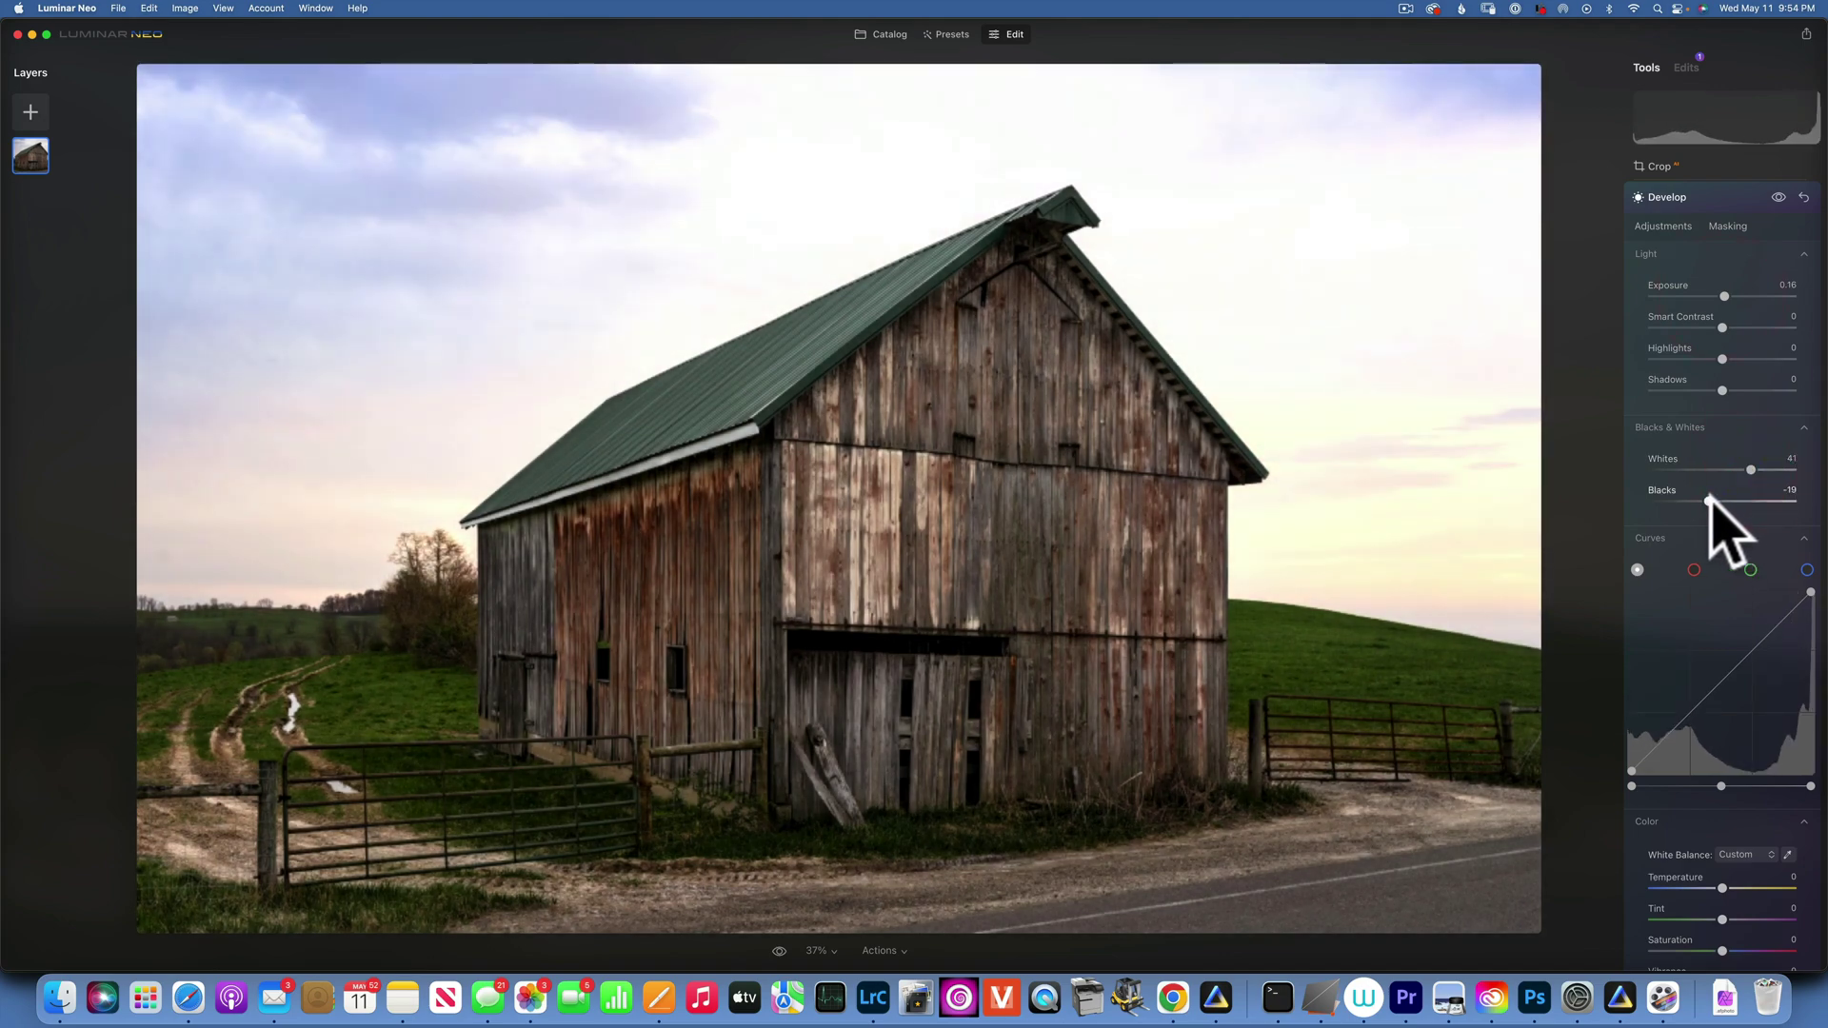
pyautogui.click(1708, 501)
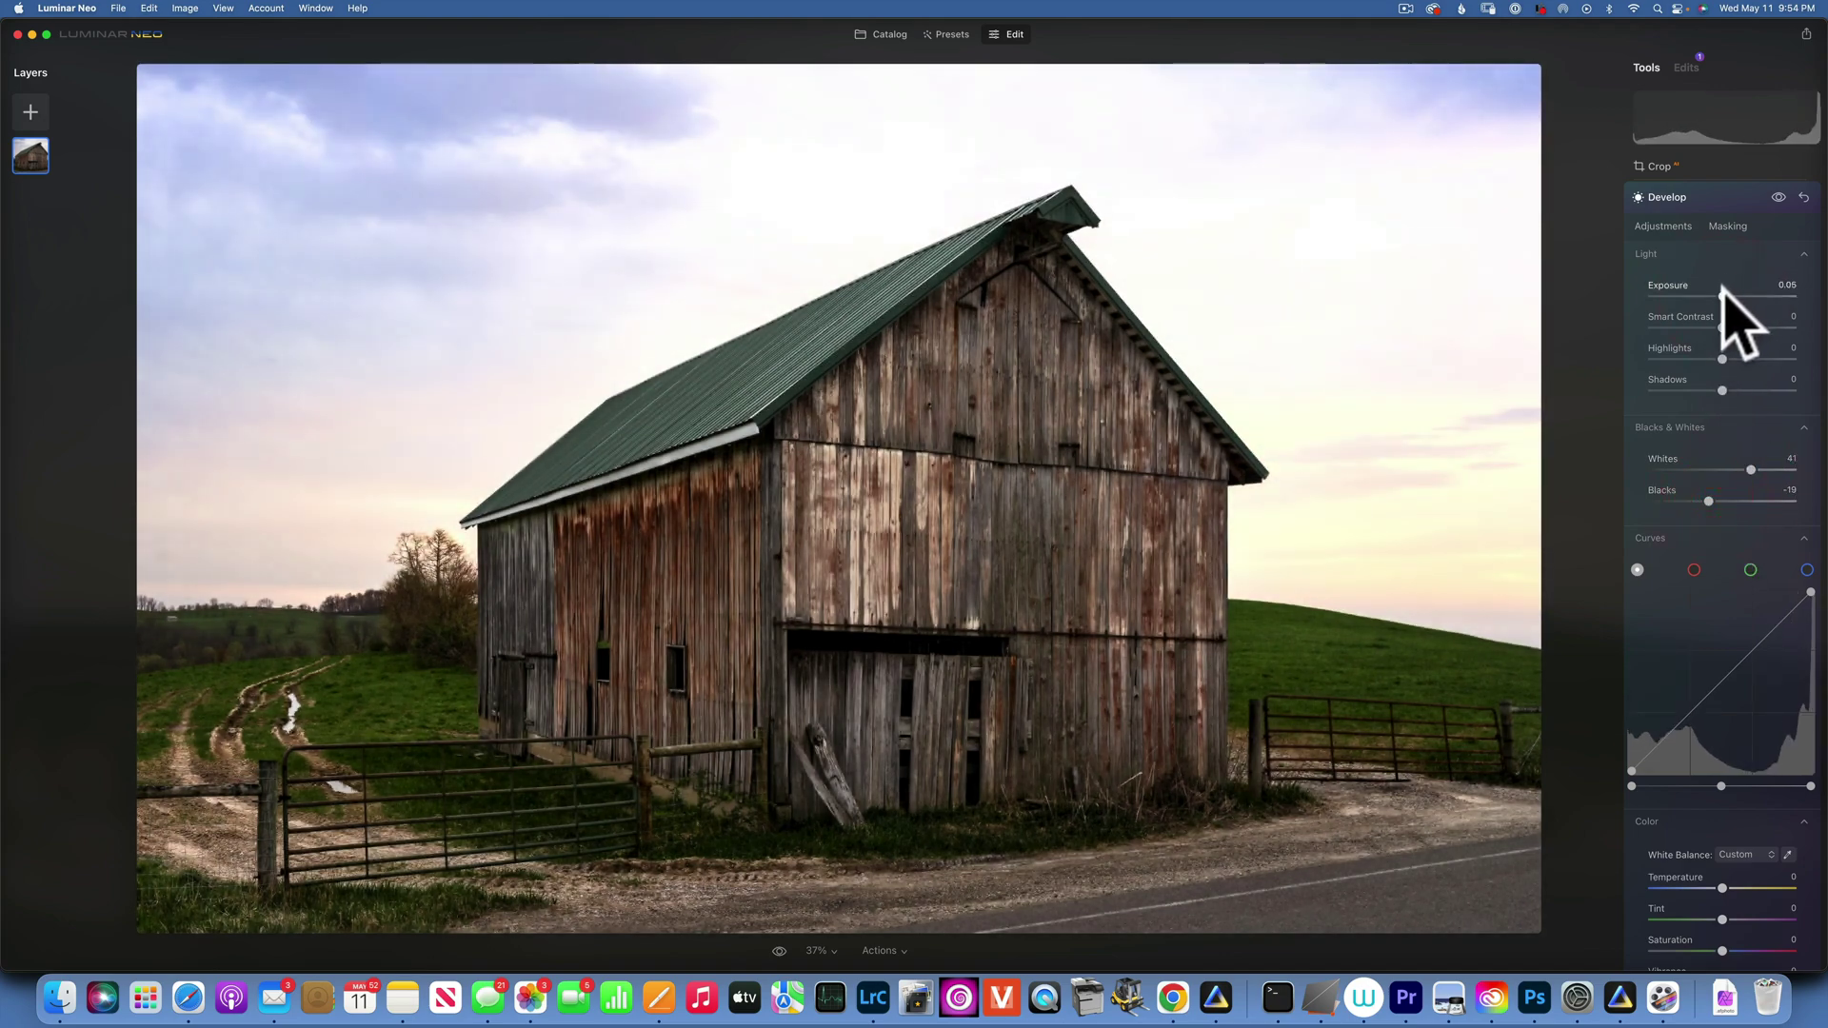
pyautogui.moveTo(1722, 286); pyautogui.dragTo(1723, 286)
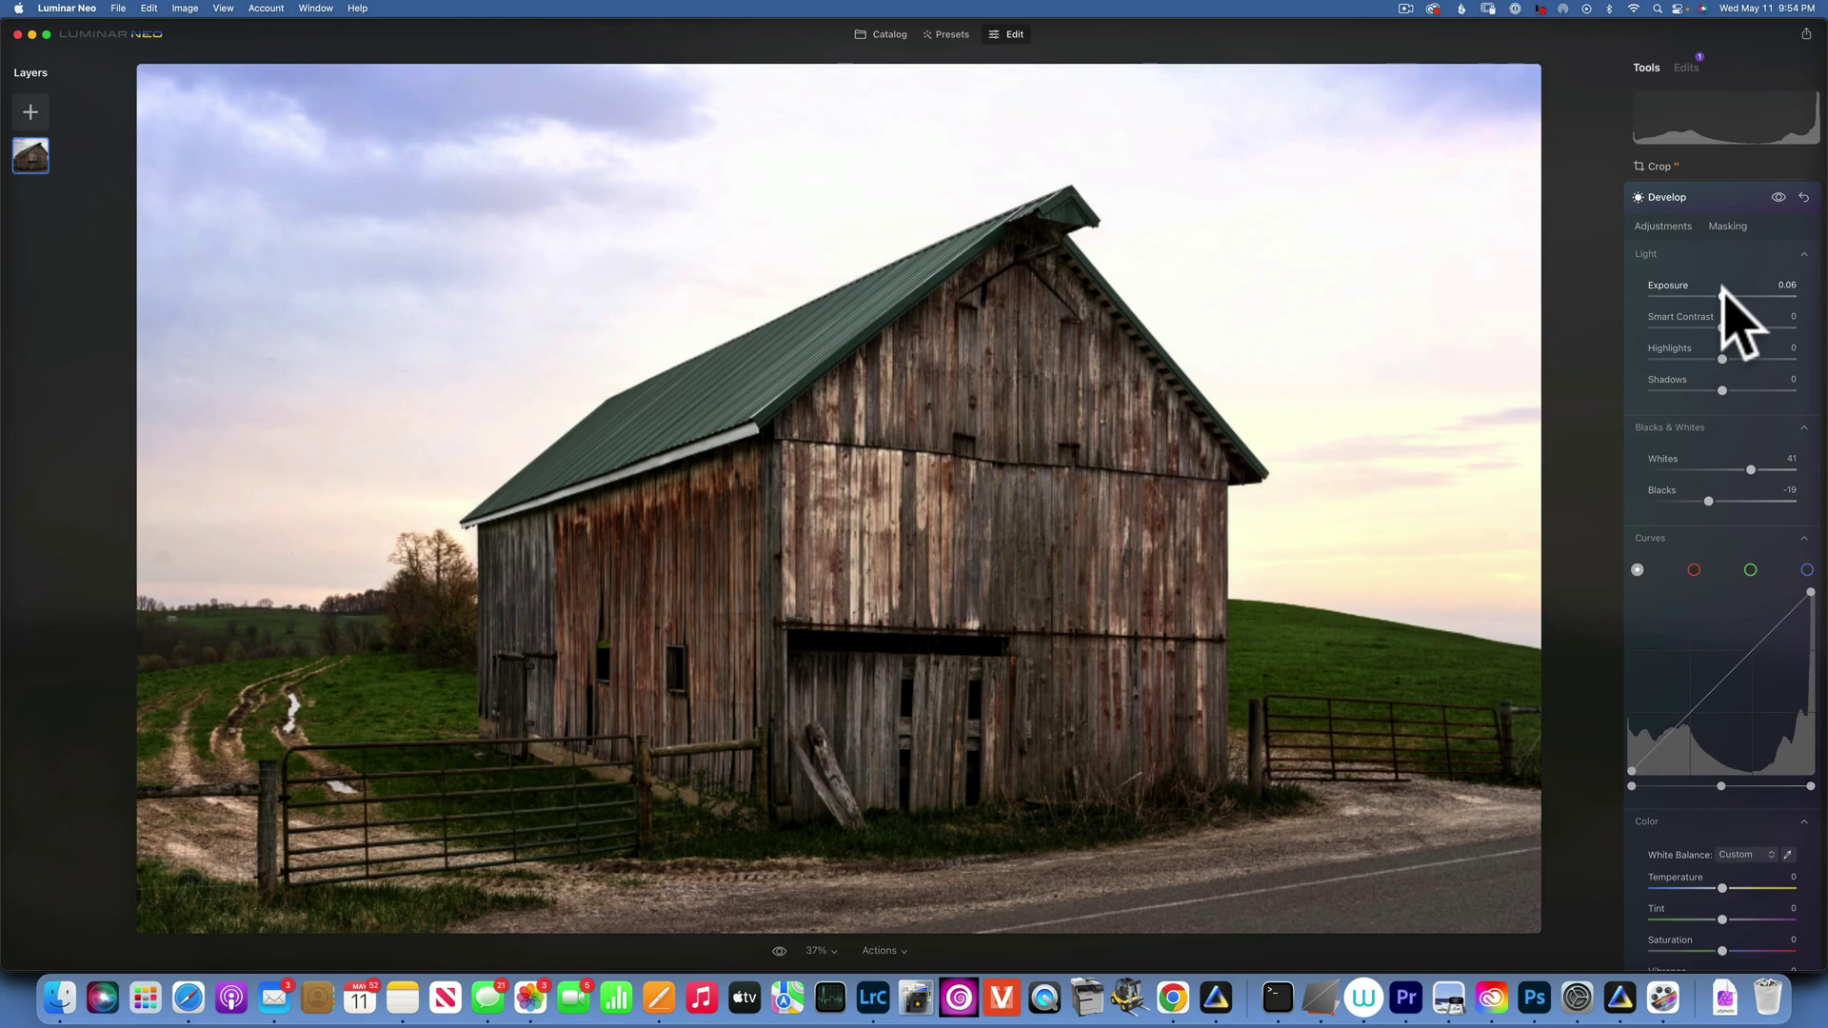
# Restrict the Develop adjustments to the barn with the Architecture AI mask
pyautogui.click(1728, 226)
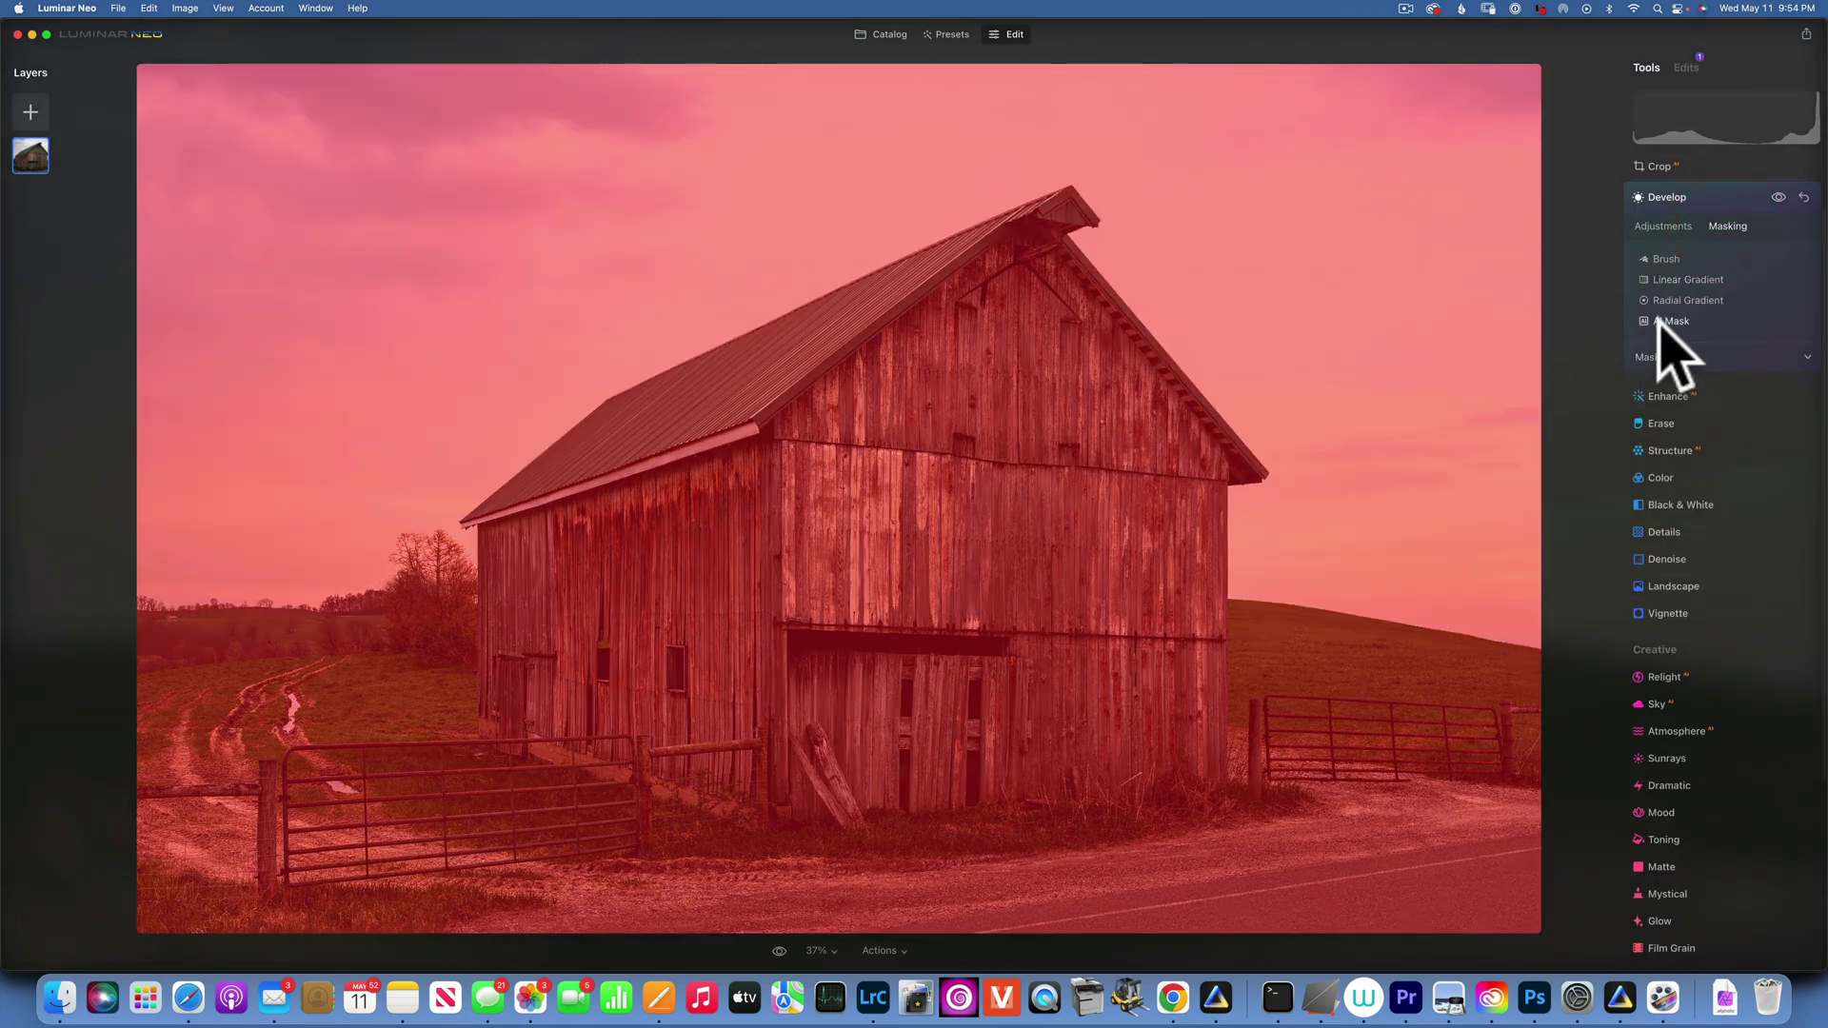
pyautogui.click(1661, 321)
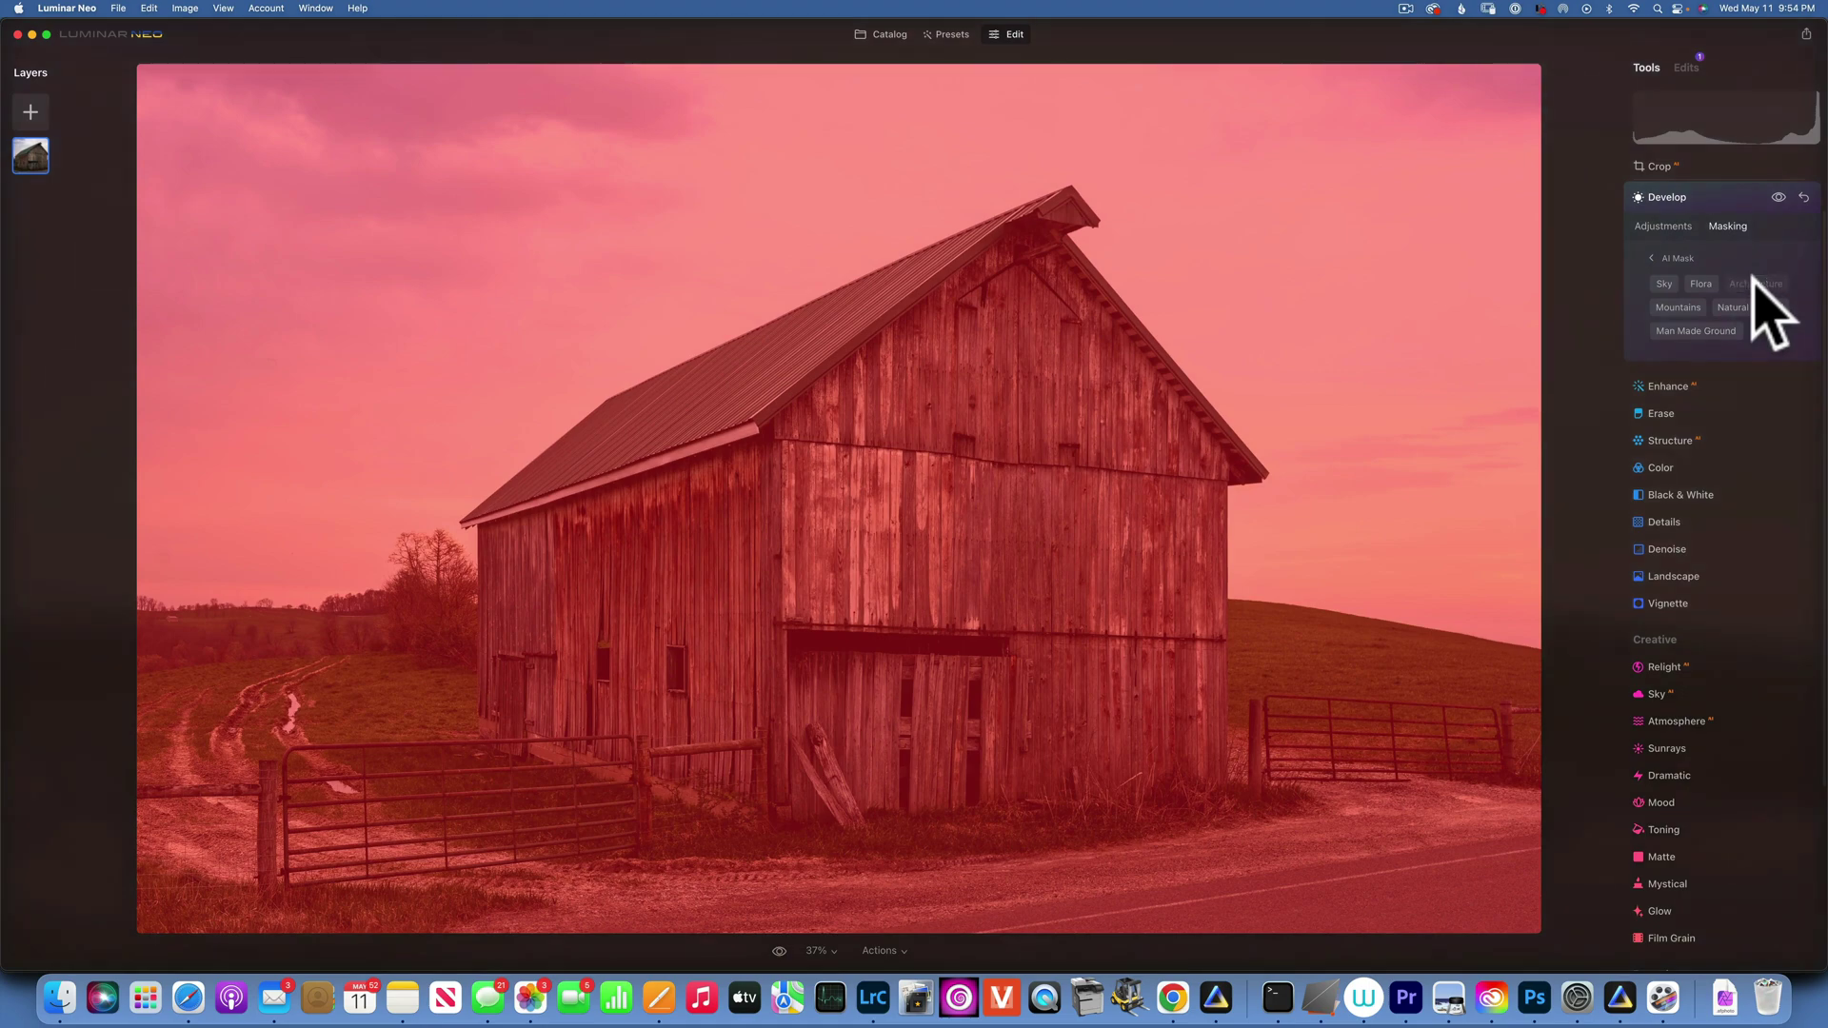
pyautogui.click(1753, 281)
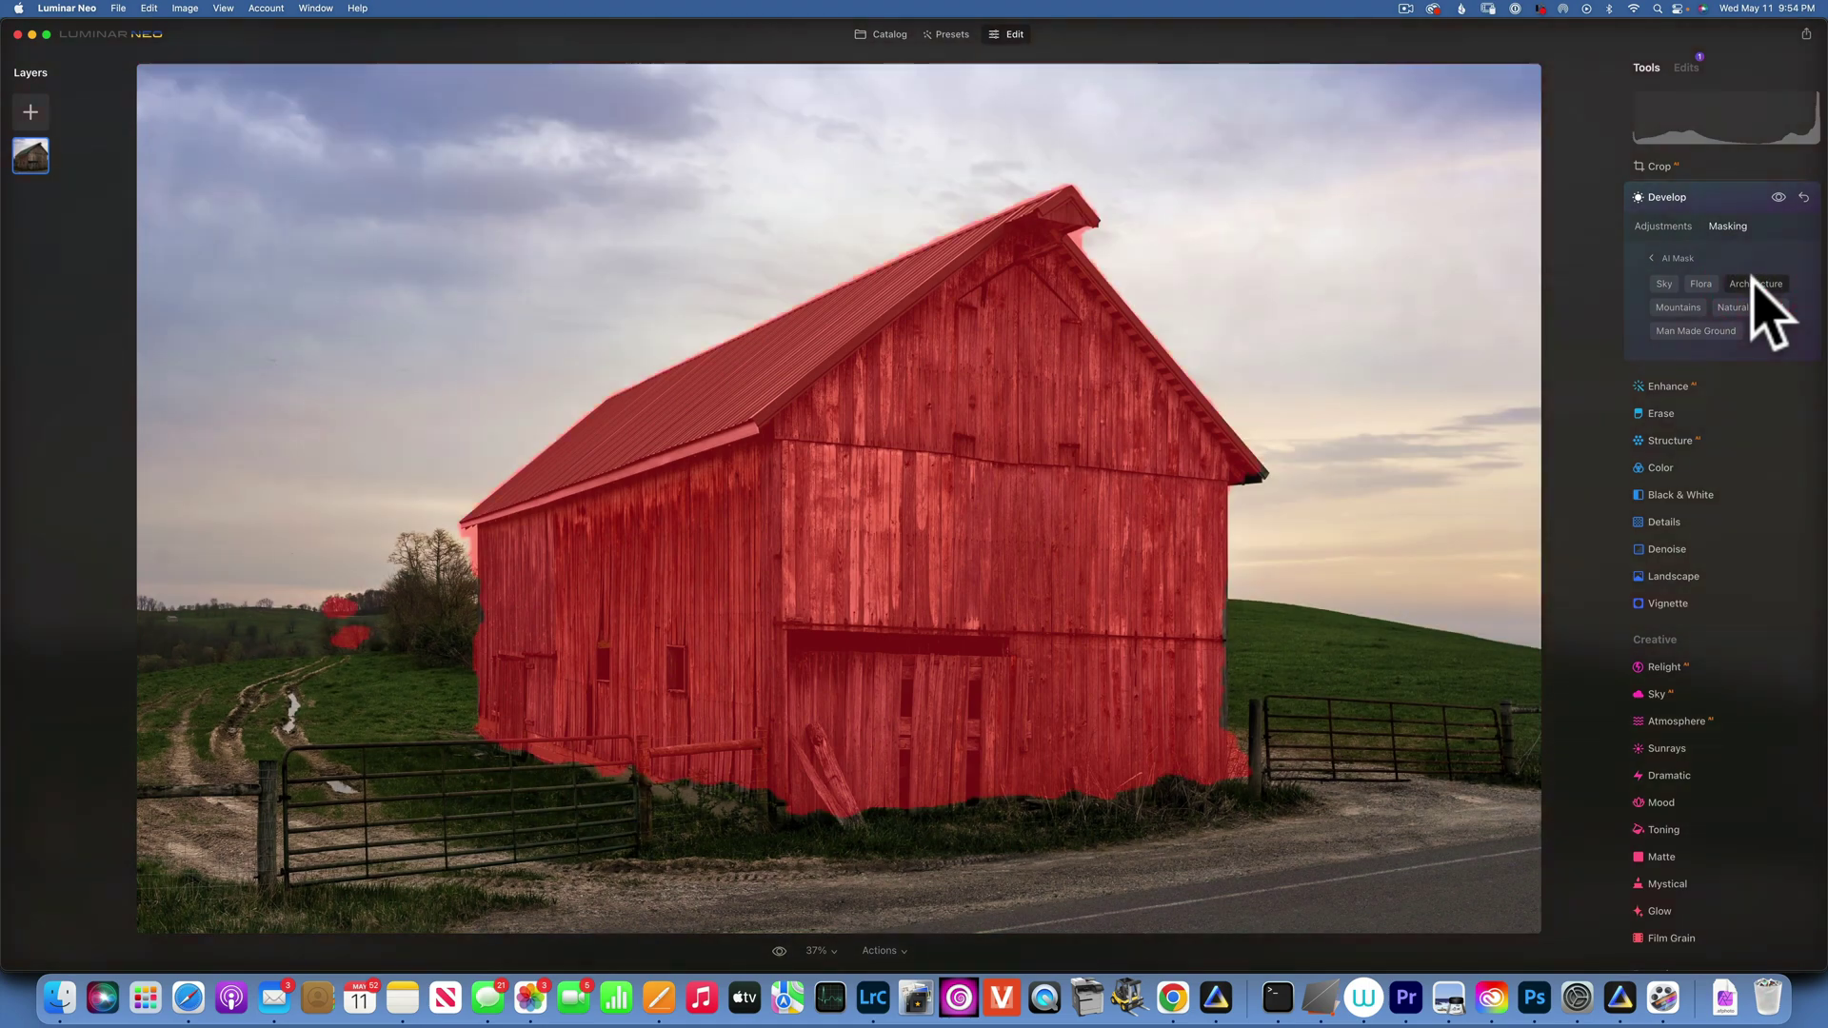
# Erase the mask spill along the barn's roof edges with the mask brush at size 52
pyautogui.click(1654, 257)
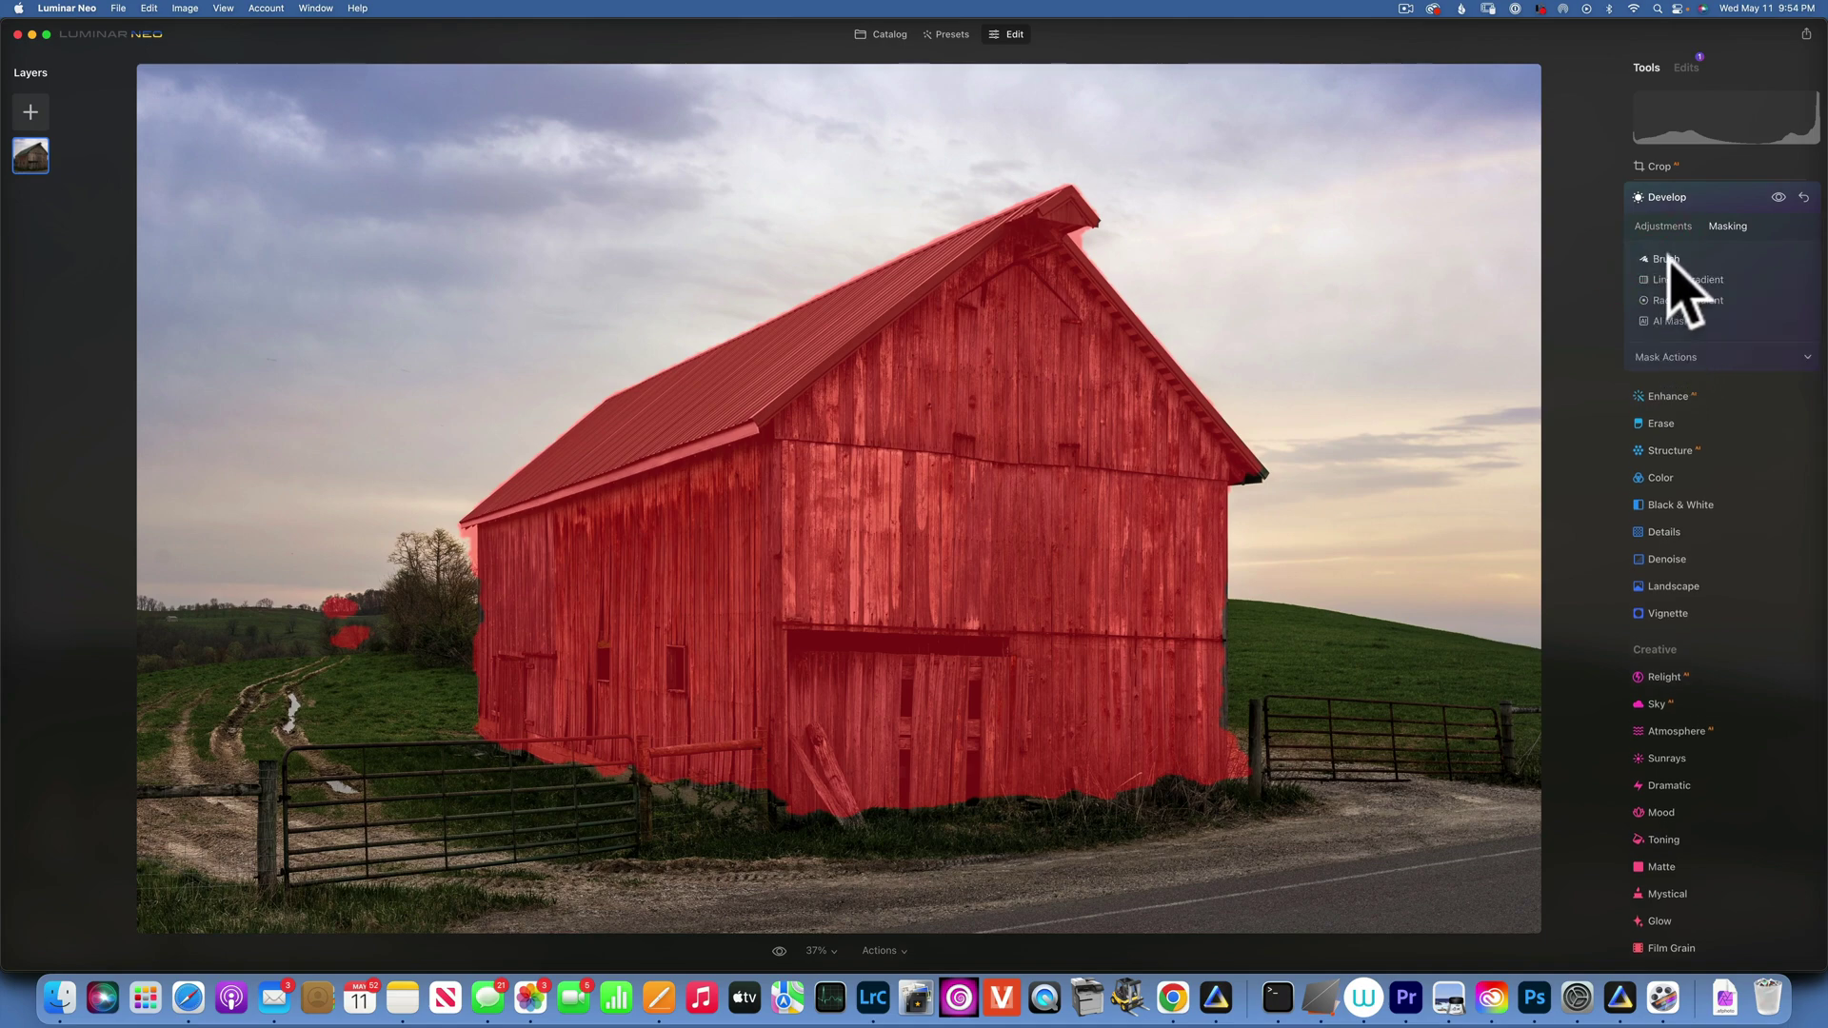
pyautogui.click(1666, 259)
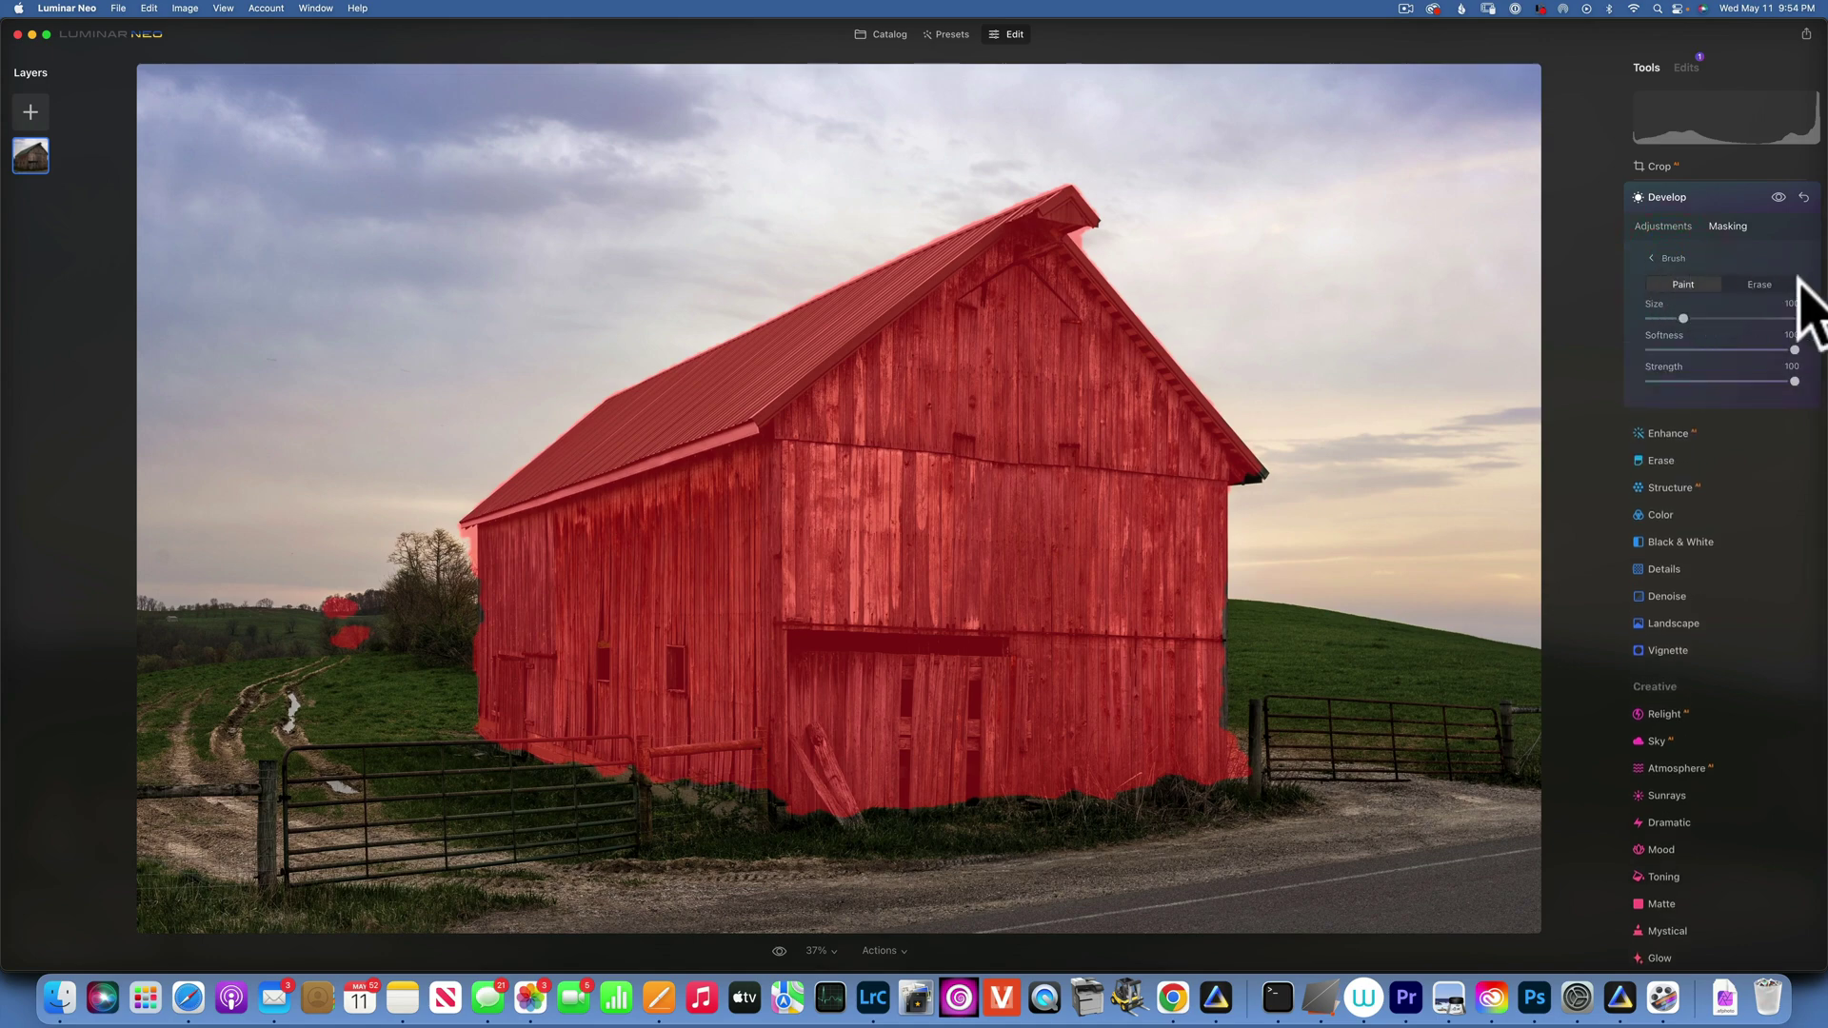
pyautogui.click(1759, 283)
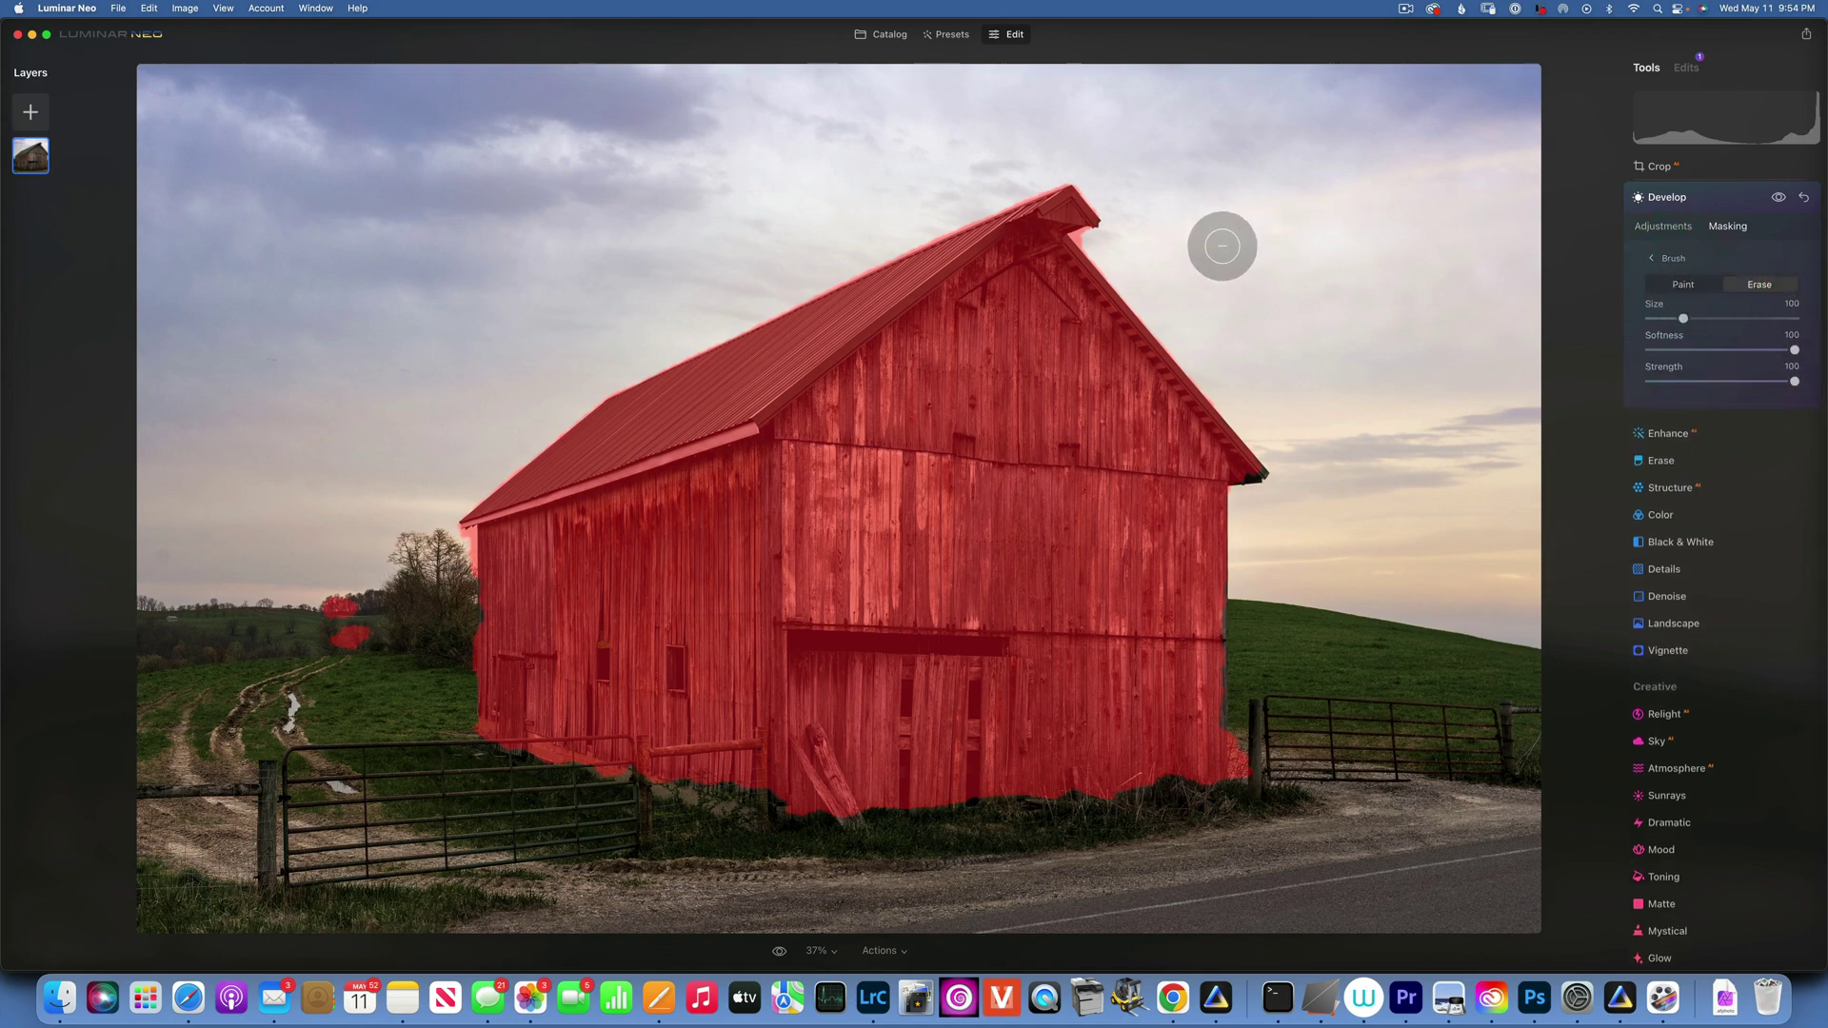
pyautogui.press('[')
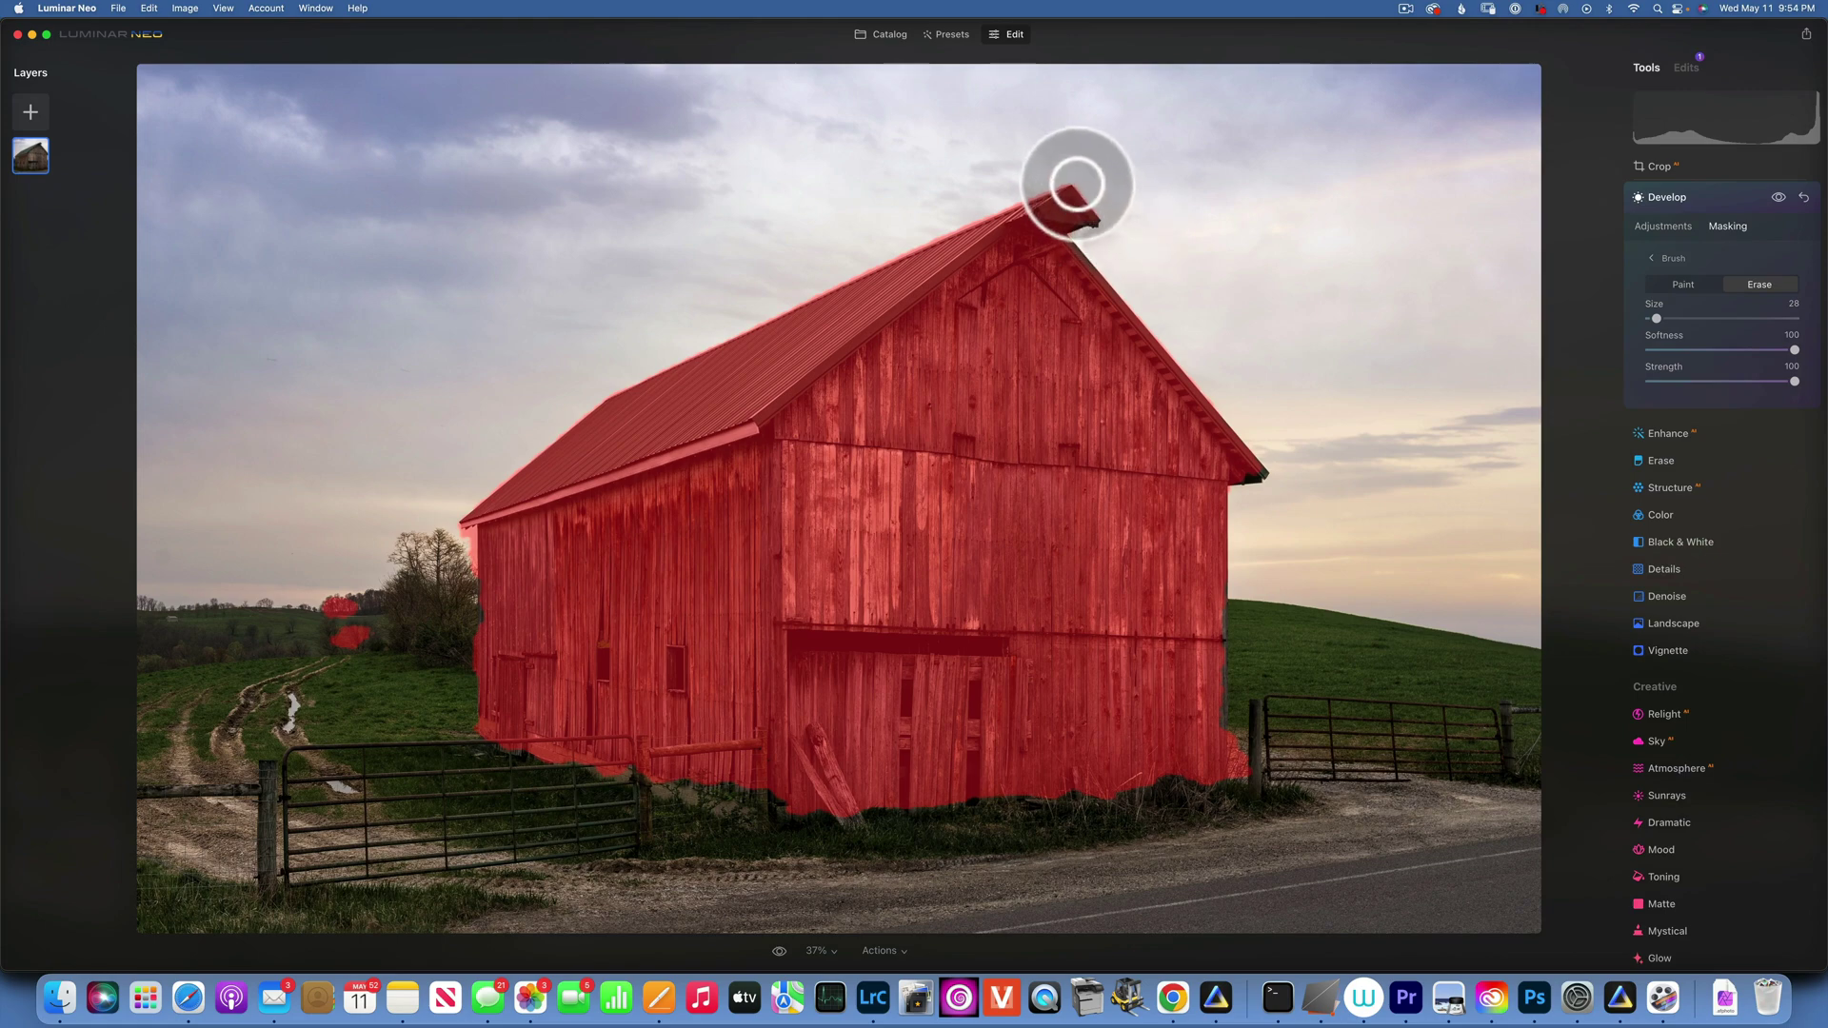
pyautogui.press(']')
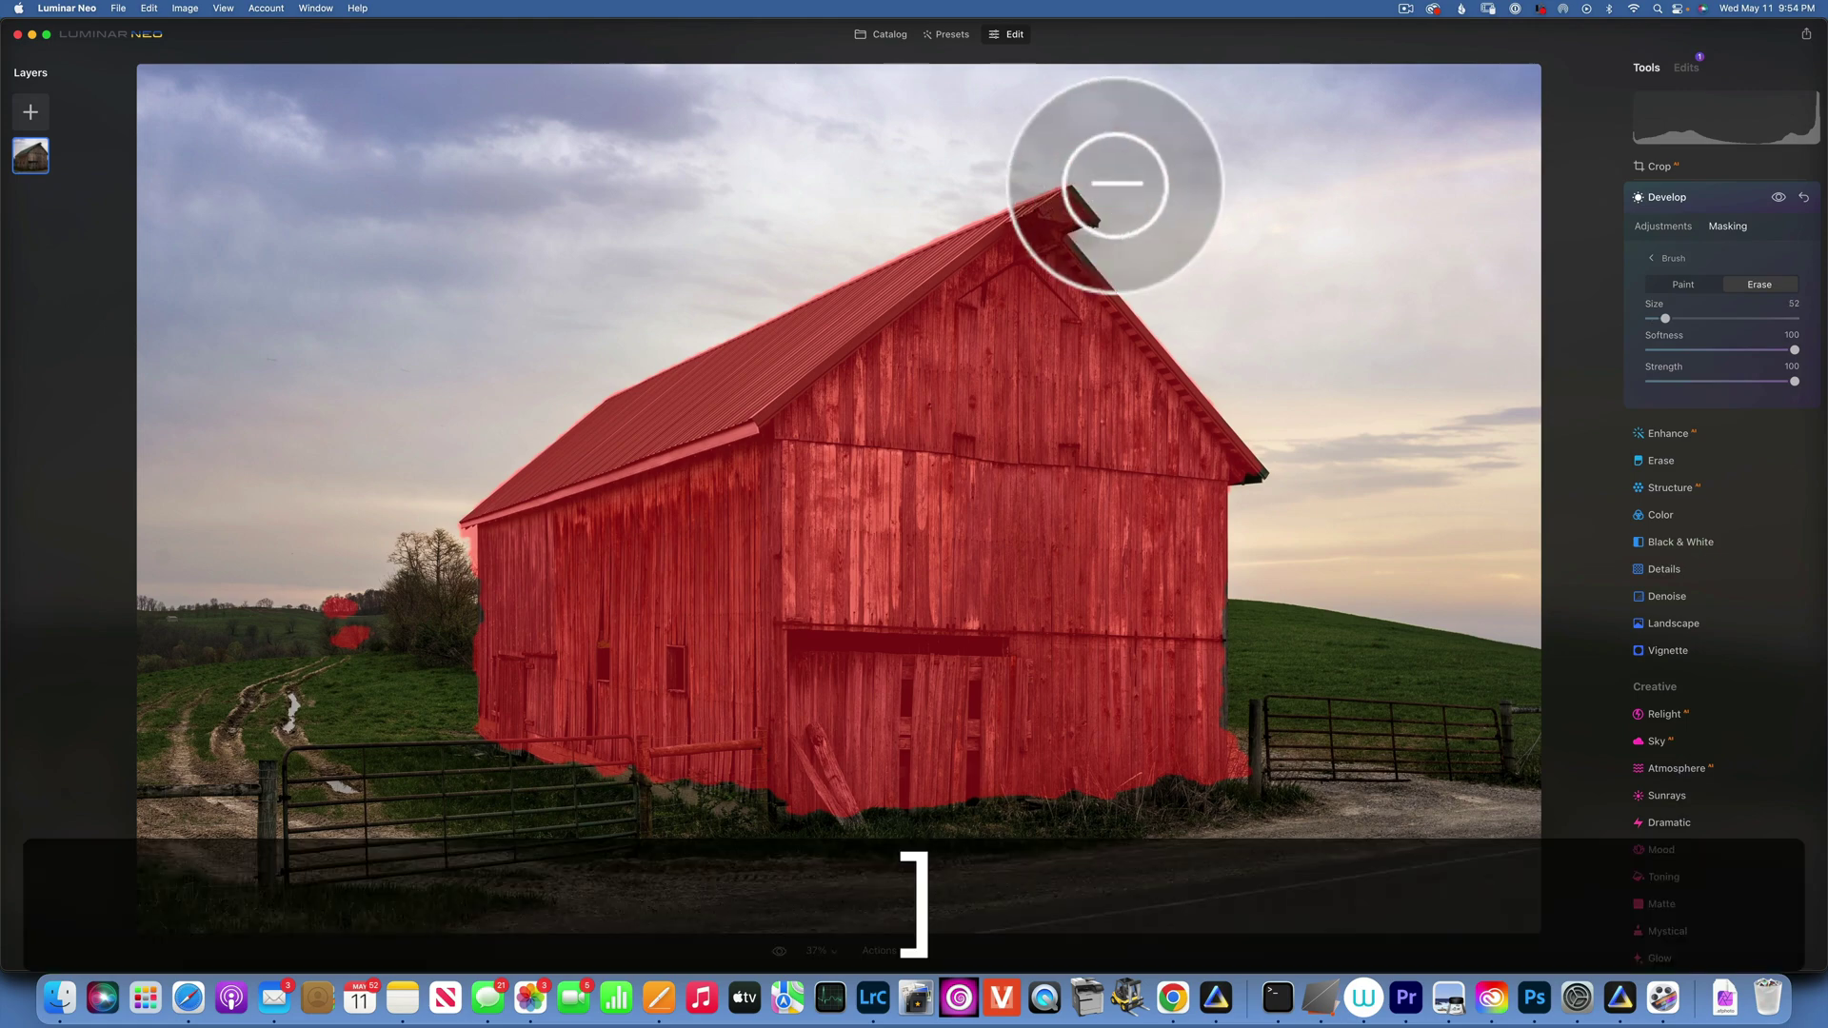
pyautogui.press('[')
pyautogui.press('[')
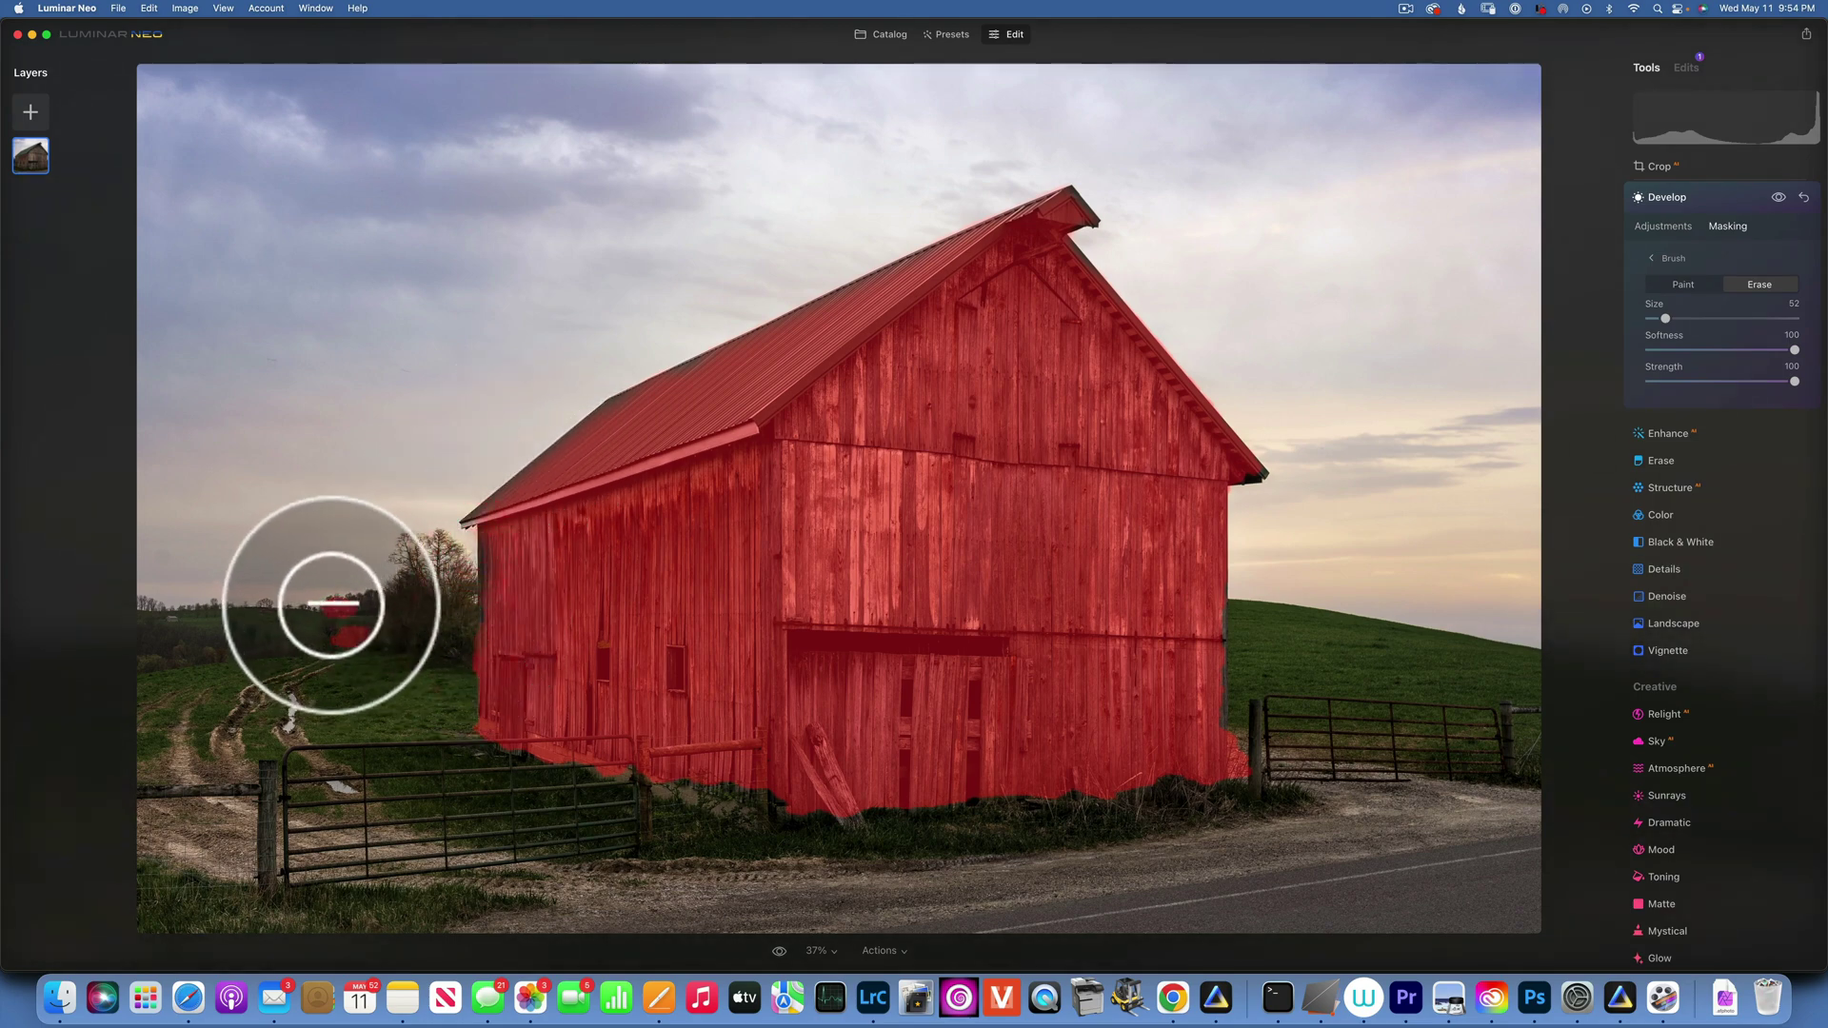
# Erase the mask spill on the distant trees and around the barn's base and right-hand wall, enlarging the brush to 100
pyautogui.moveTo(313, 620)
pyautogui.mouseDown()
pyautogui.moveTo(365, 594)
pyautogui.moveTo(339, 622)
pyautogui.moveTo(357, 654)
pyautogui.moveTo(336, 635)
pyautogui.moveTo(461, 660)
pyautogui.moveTo(451, 608)
pyautogui.moveTo(490, 607)
pyautogui.moveTo(436, 569)
pyautogui.moveTo(459, 572)
pyautogui.moveTo(481, 746)
pyautogui.moveTo(614, 781)
pyautogui.moveTo(507, 772)
pyautogui.moveTo(644, 789)
pyautogui.moveTo(615, 778)
pyautogui.moveTo(568, 793)
pyautogui.moveTo(798, 839)
pyautogui.mouseUp()
pyautogui.press(']')
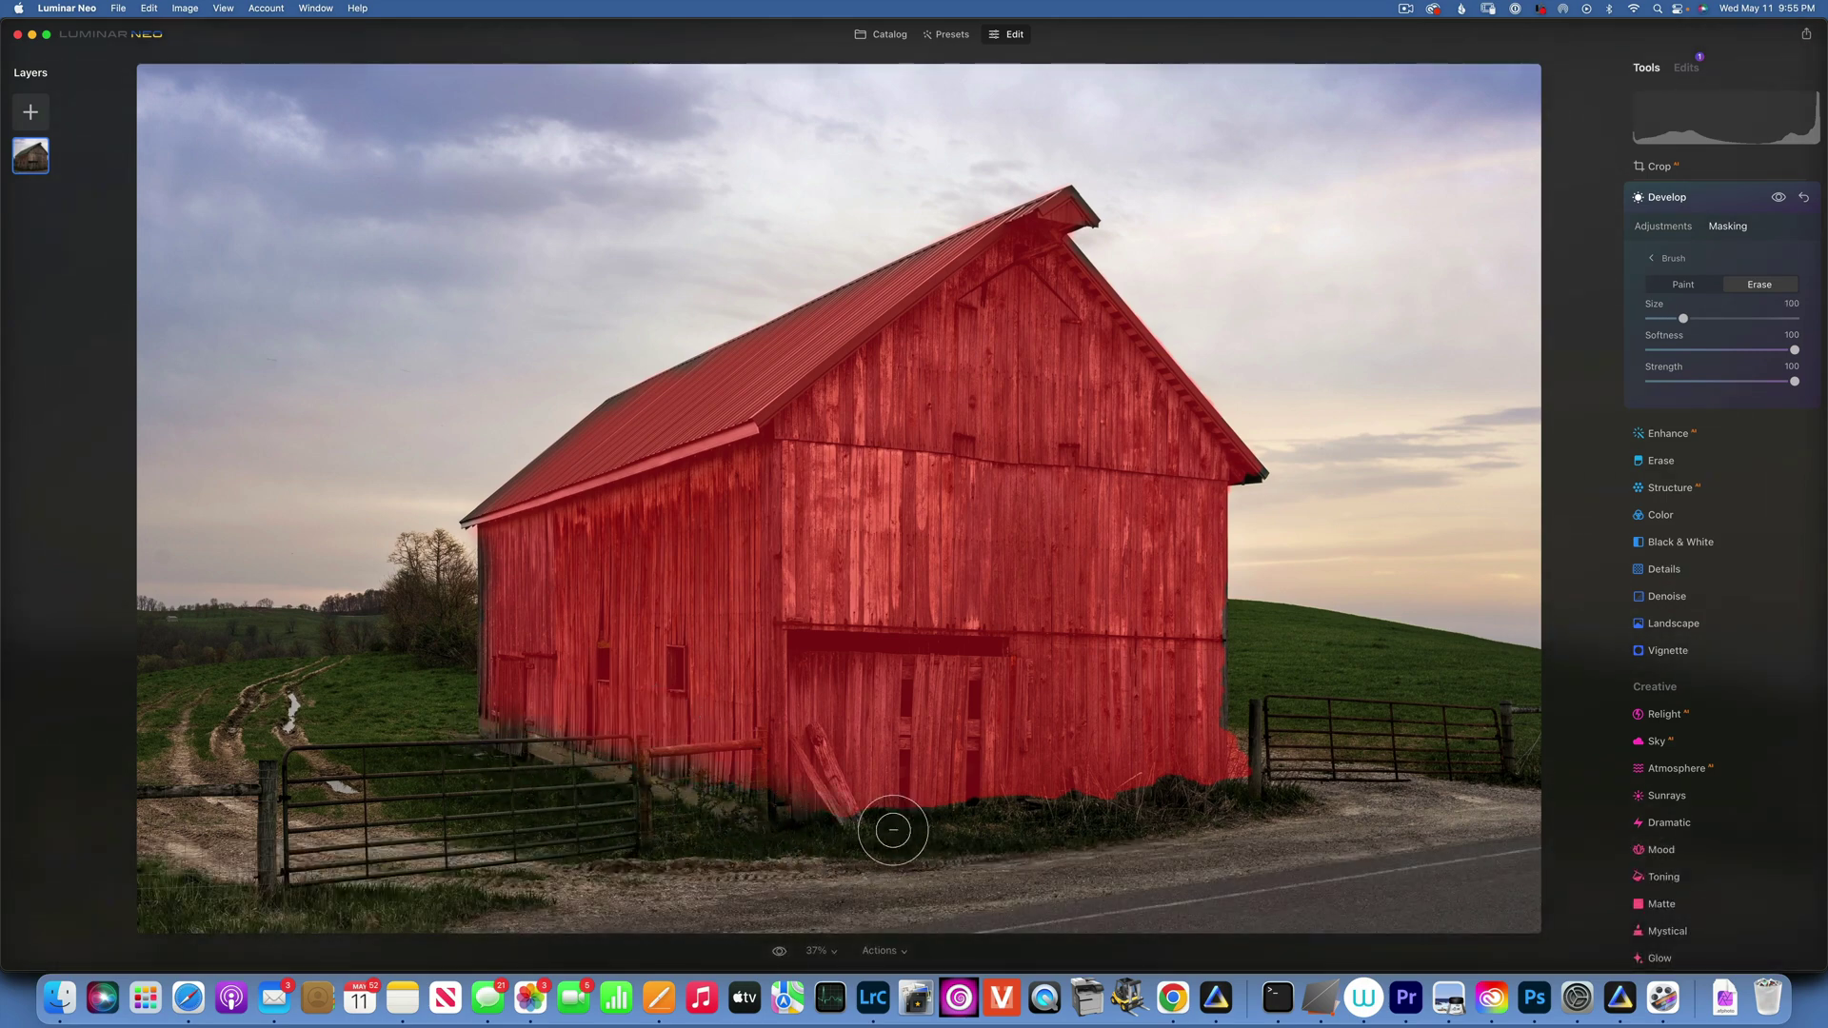
pyautogui.moveTo(978, 821); pyautogui.dragTo(1139, 804)
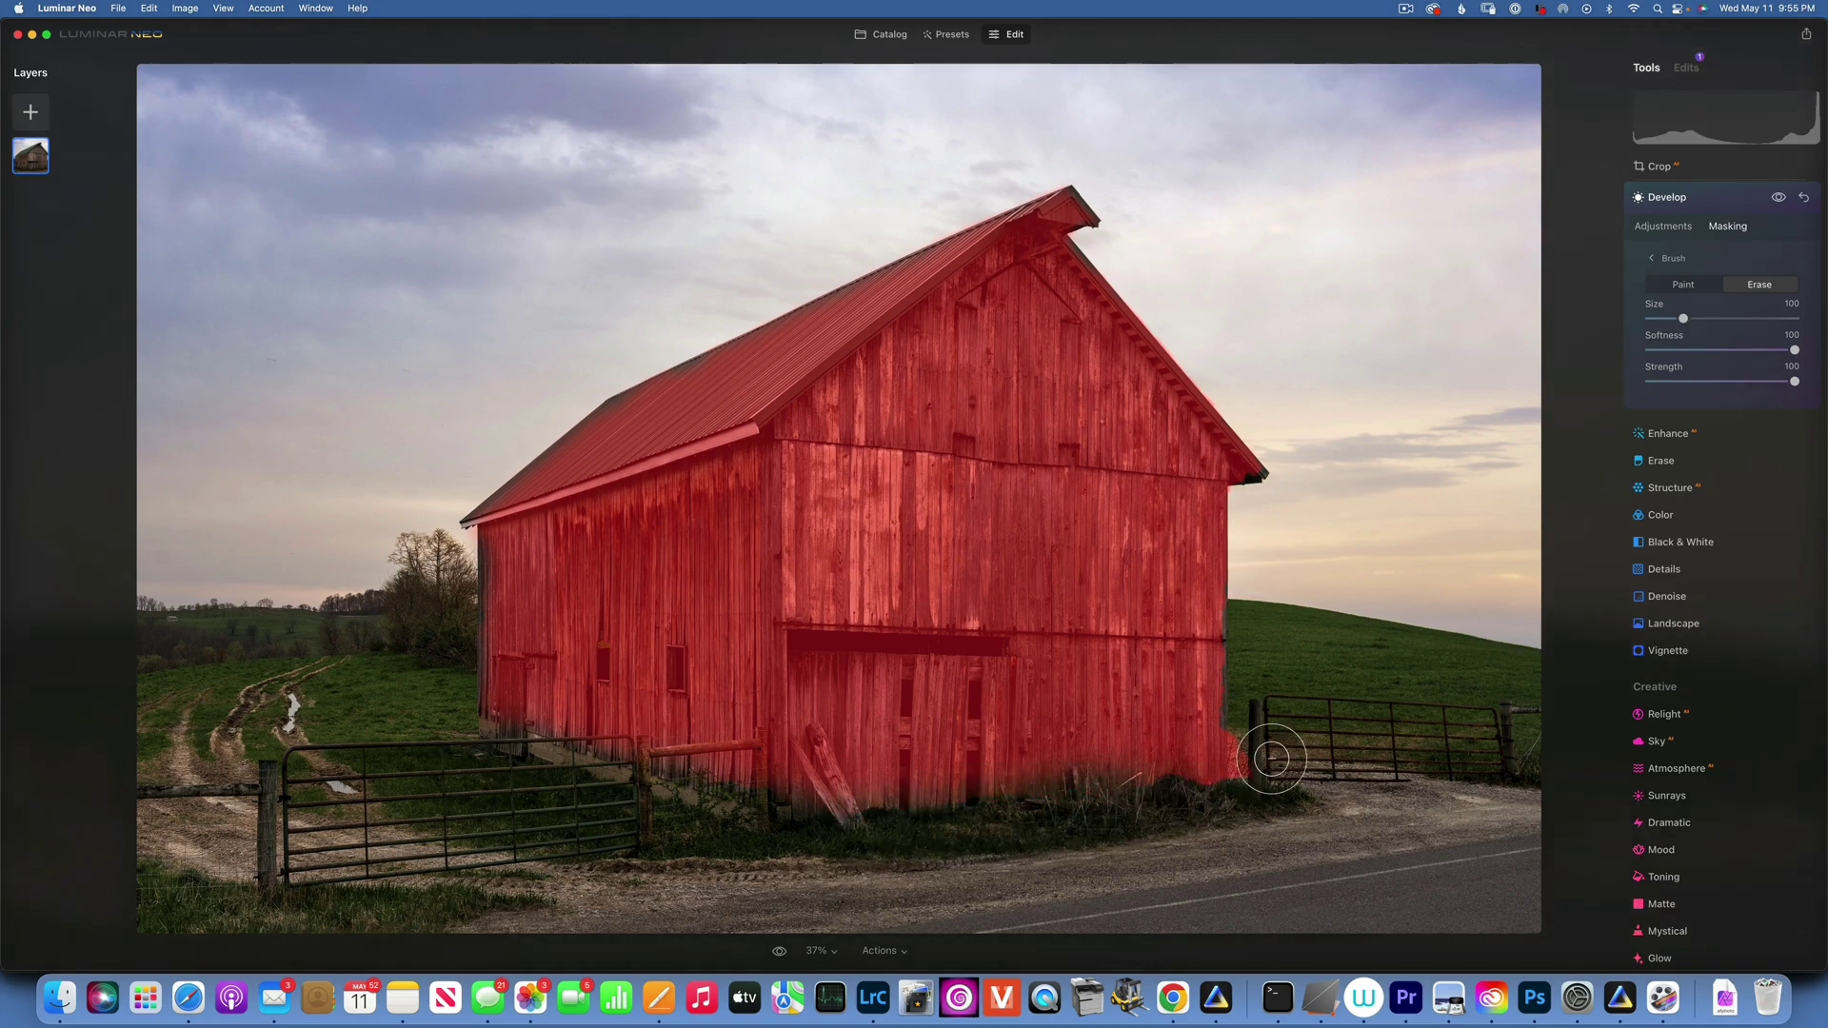
pyautogui.moveTo(1263, 778)
pyautogui.mouseDown()
pyautogui.moveTo(1238, 626)
pyautogui.moveTo(1242, 709)
pyautogui.moveTo(1261, 773)
pyautogui.moveTo(1242, 538)
pyautogui.mouseUp()
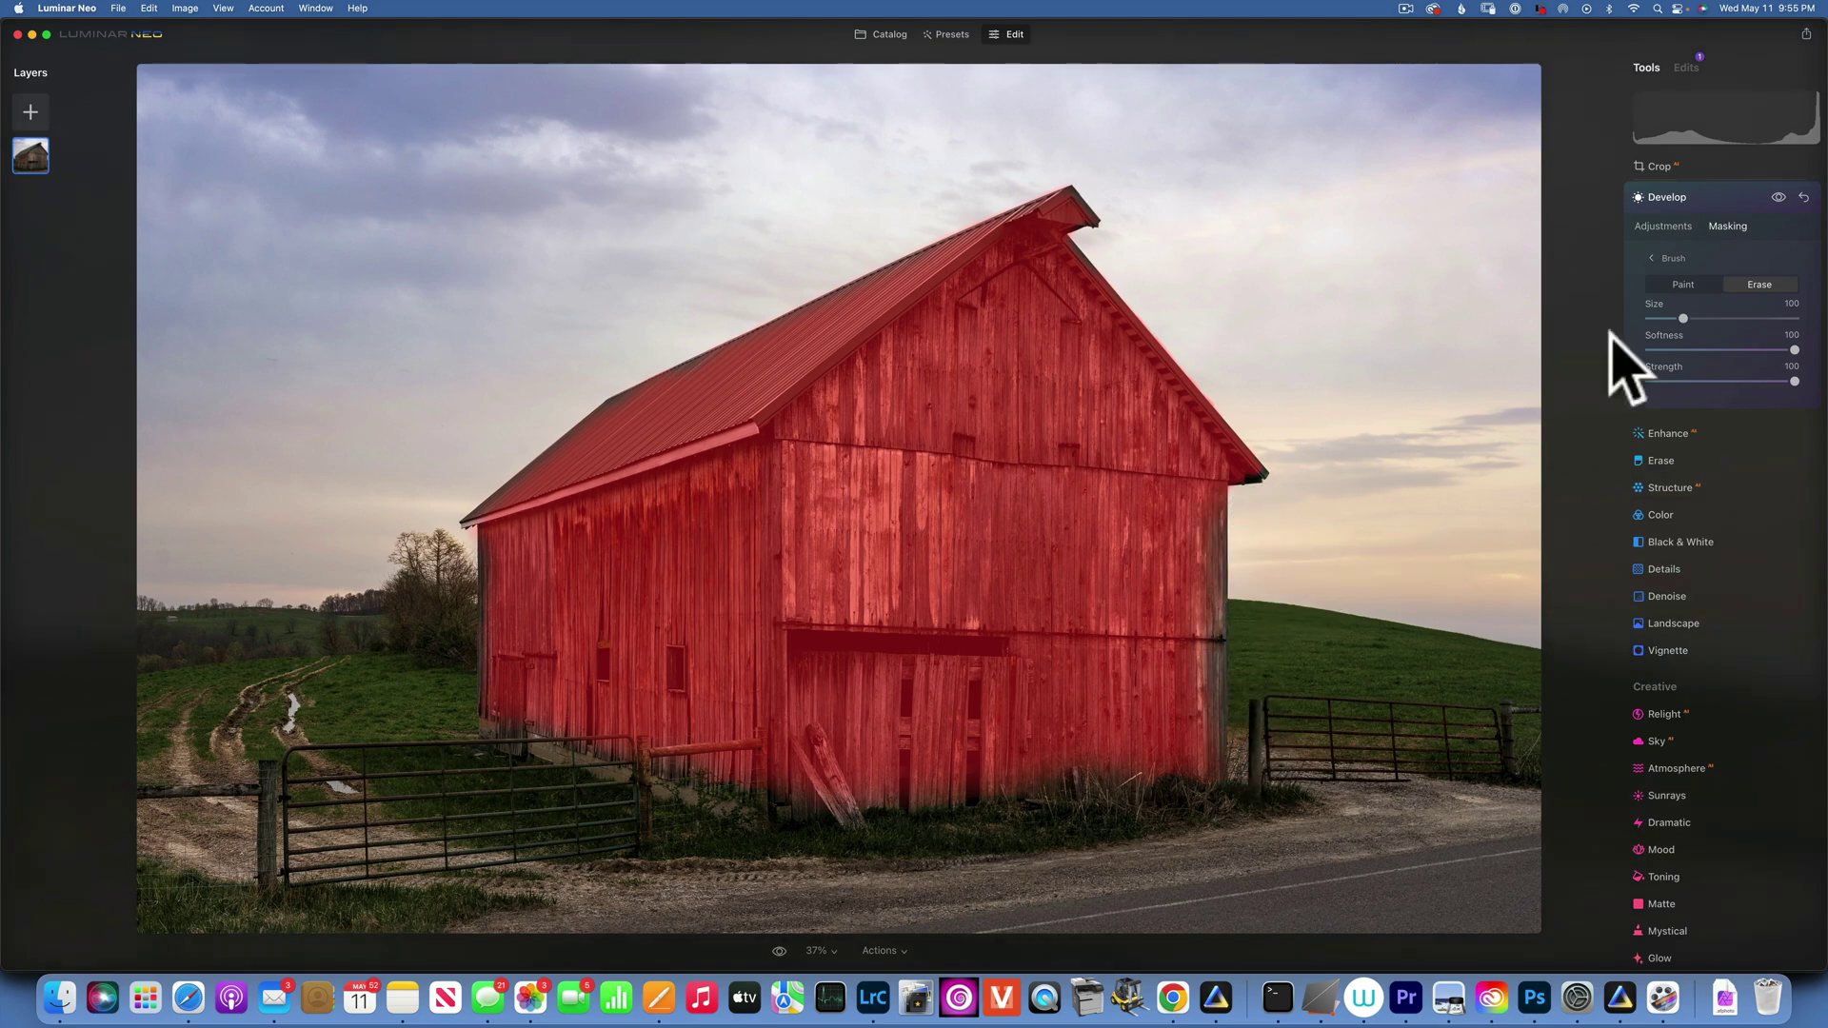
# Compare the barn with and without the masked Develop adjustments, leaving them switched on
pyautogui.click(1677, 223)
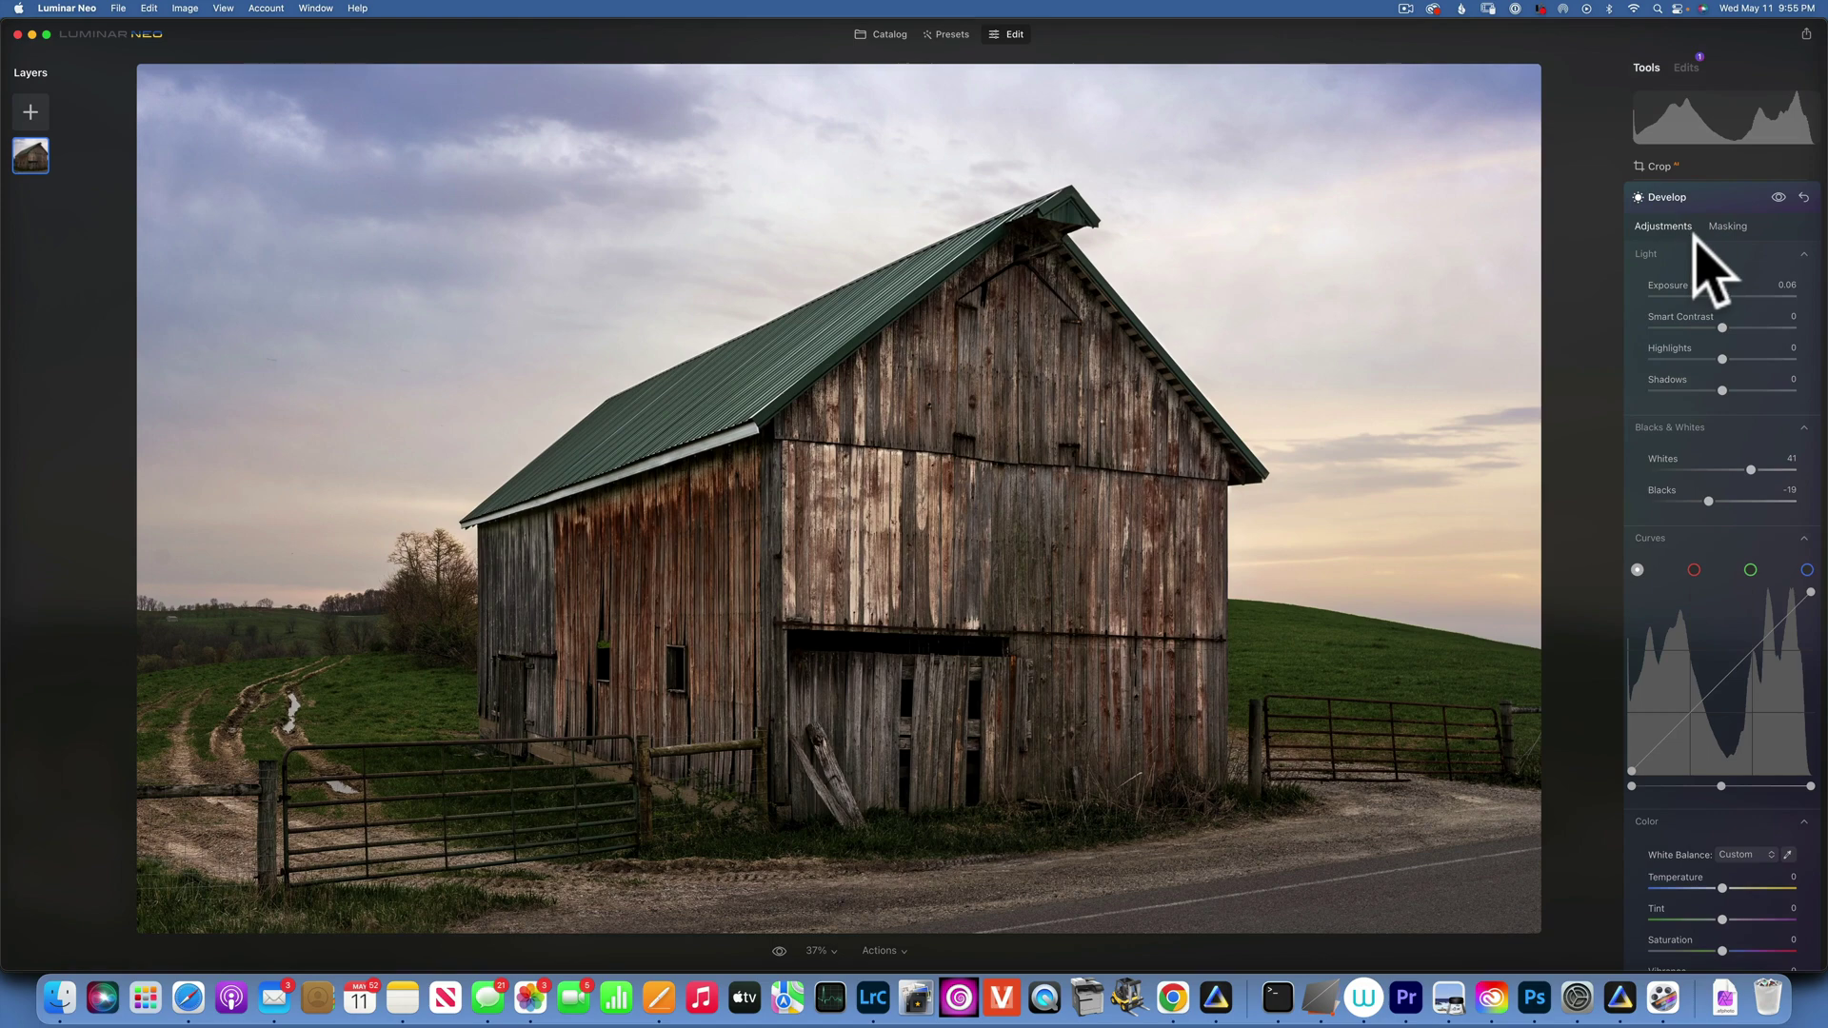
pyautogui.click(1776, 194)
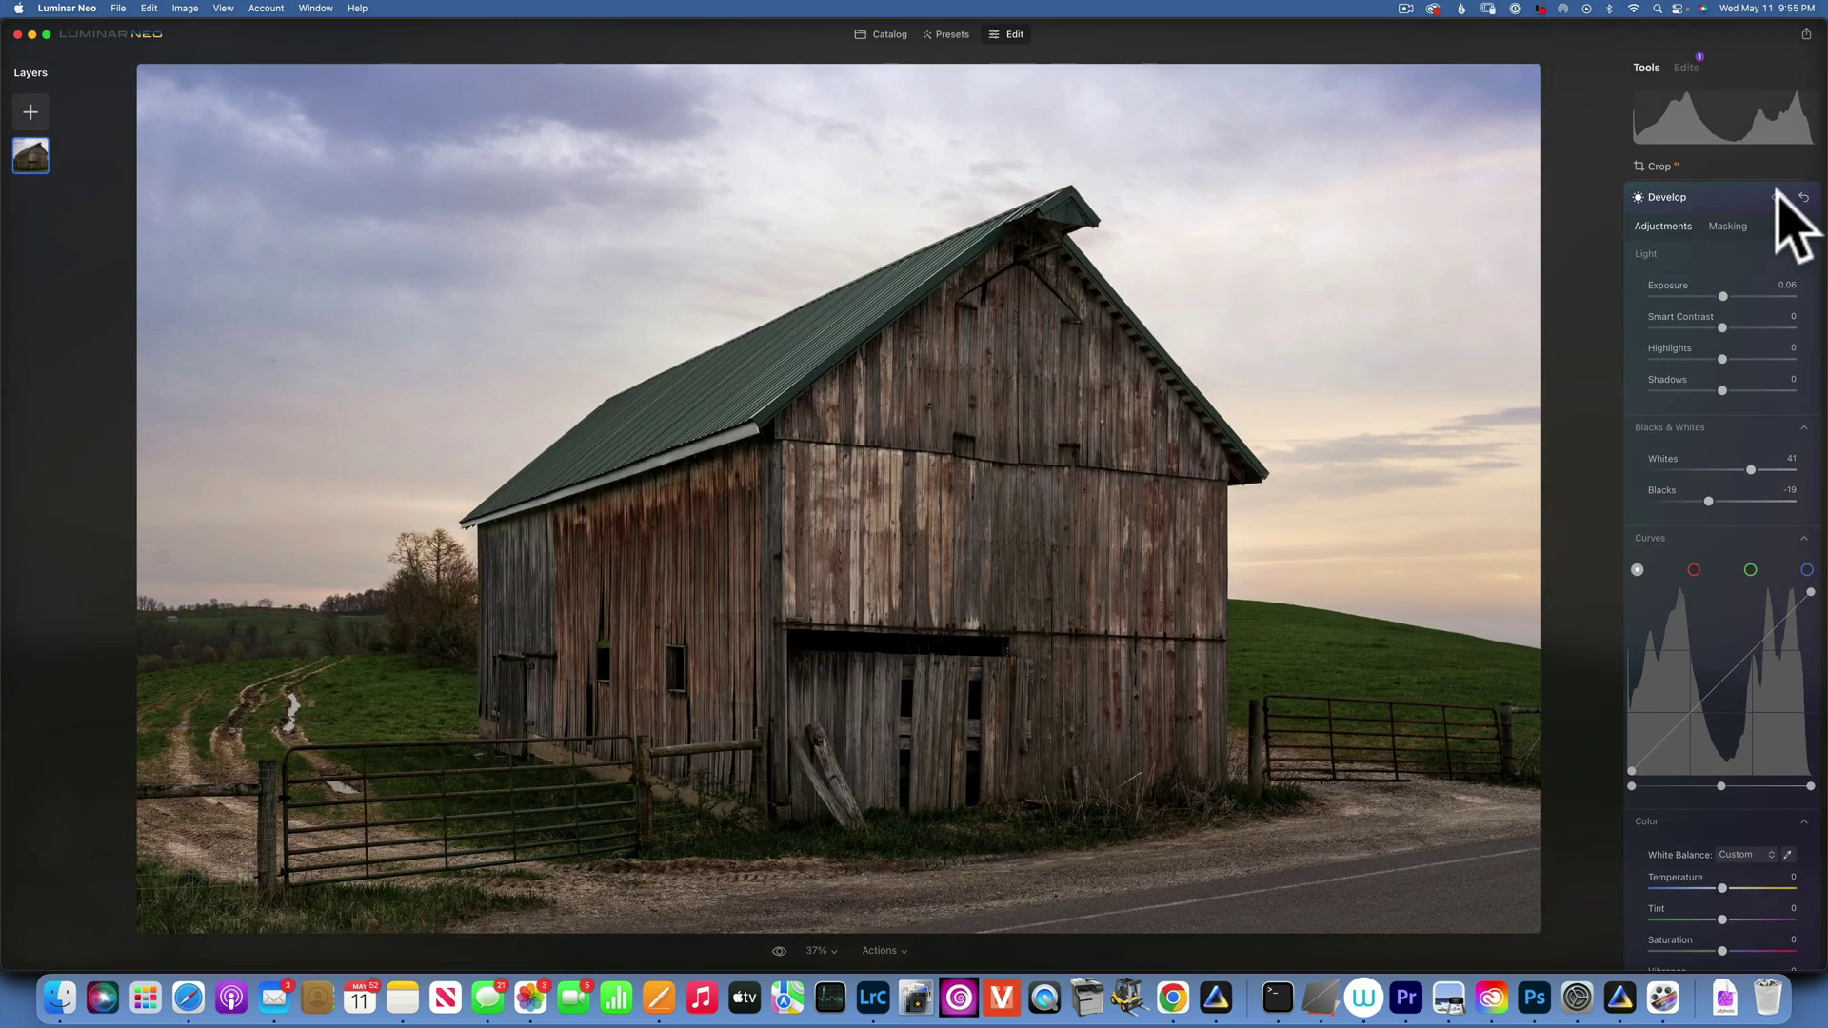
pyautogui.click(1776, 194)
pyautogui.click(1776, 194)
pyautogui.click(1776, 194)
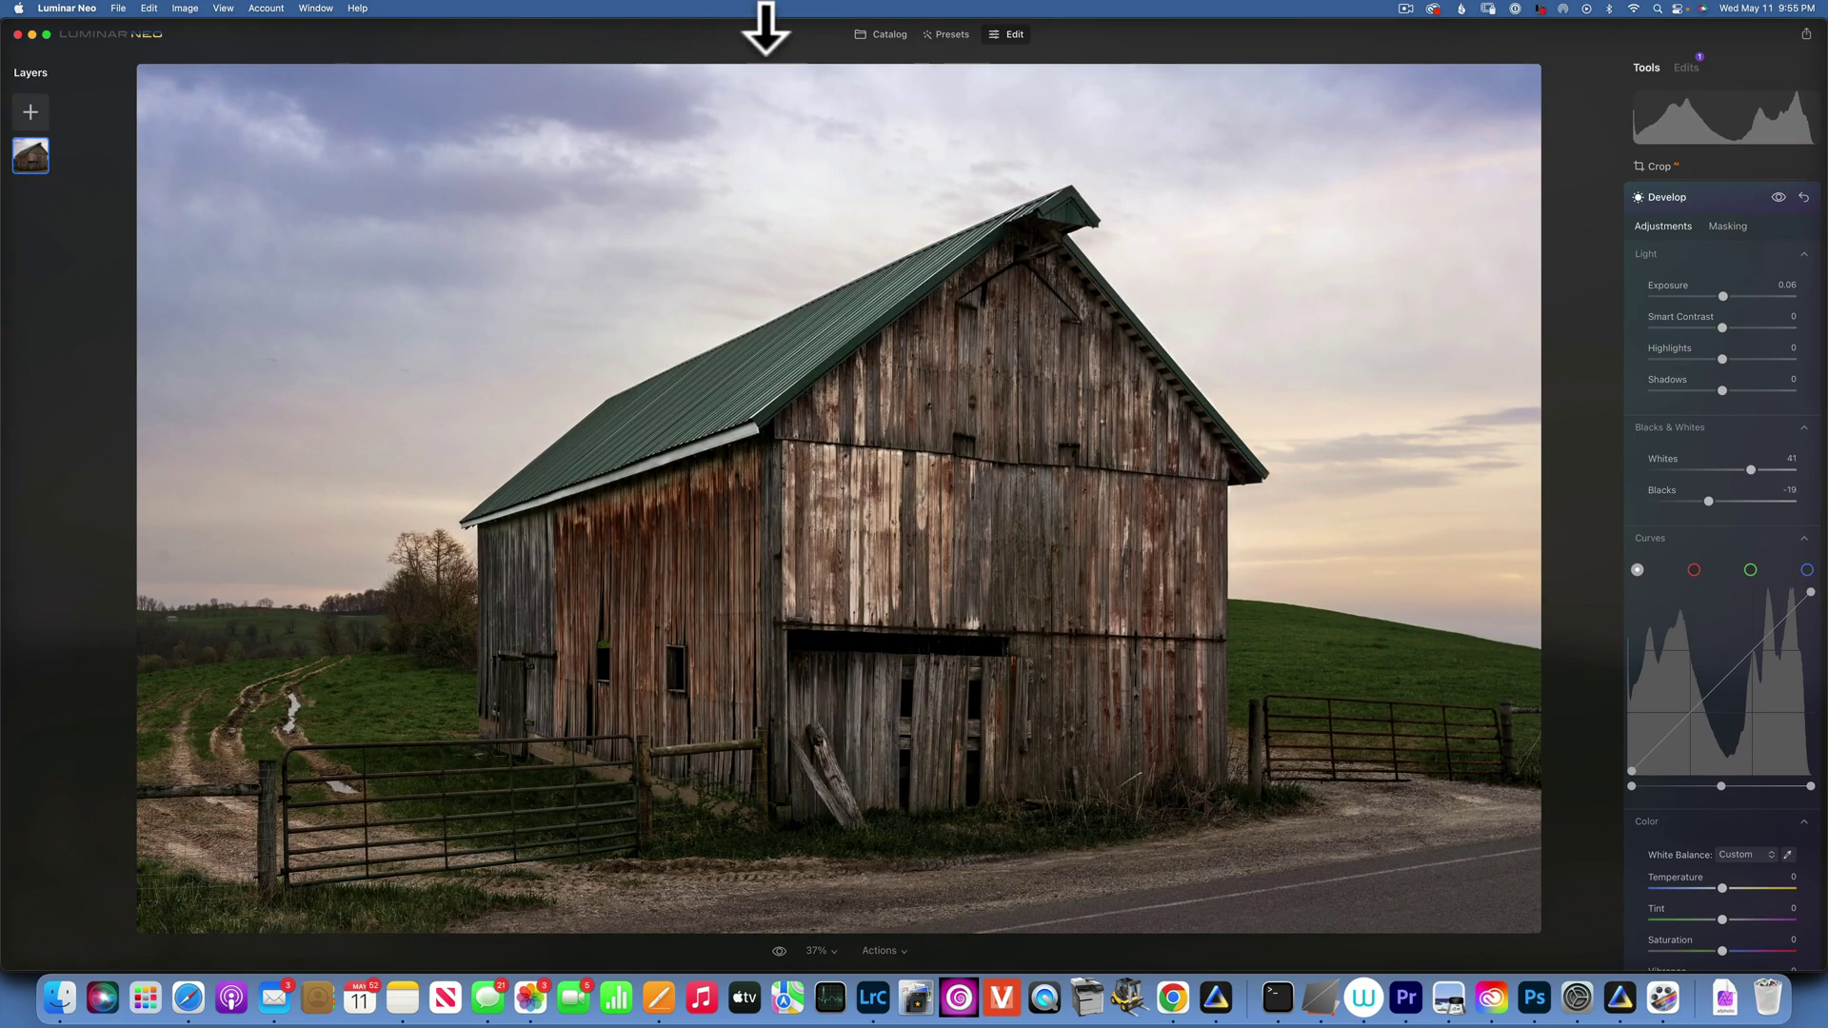
# Open the album photo of the wooden boat on the misty lake for editing and expand its Color tool
pyautogui.click(891, 34)
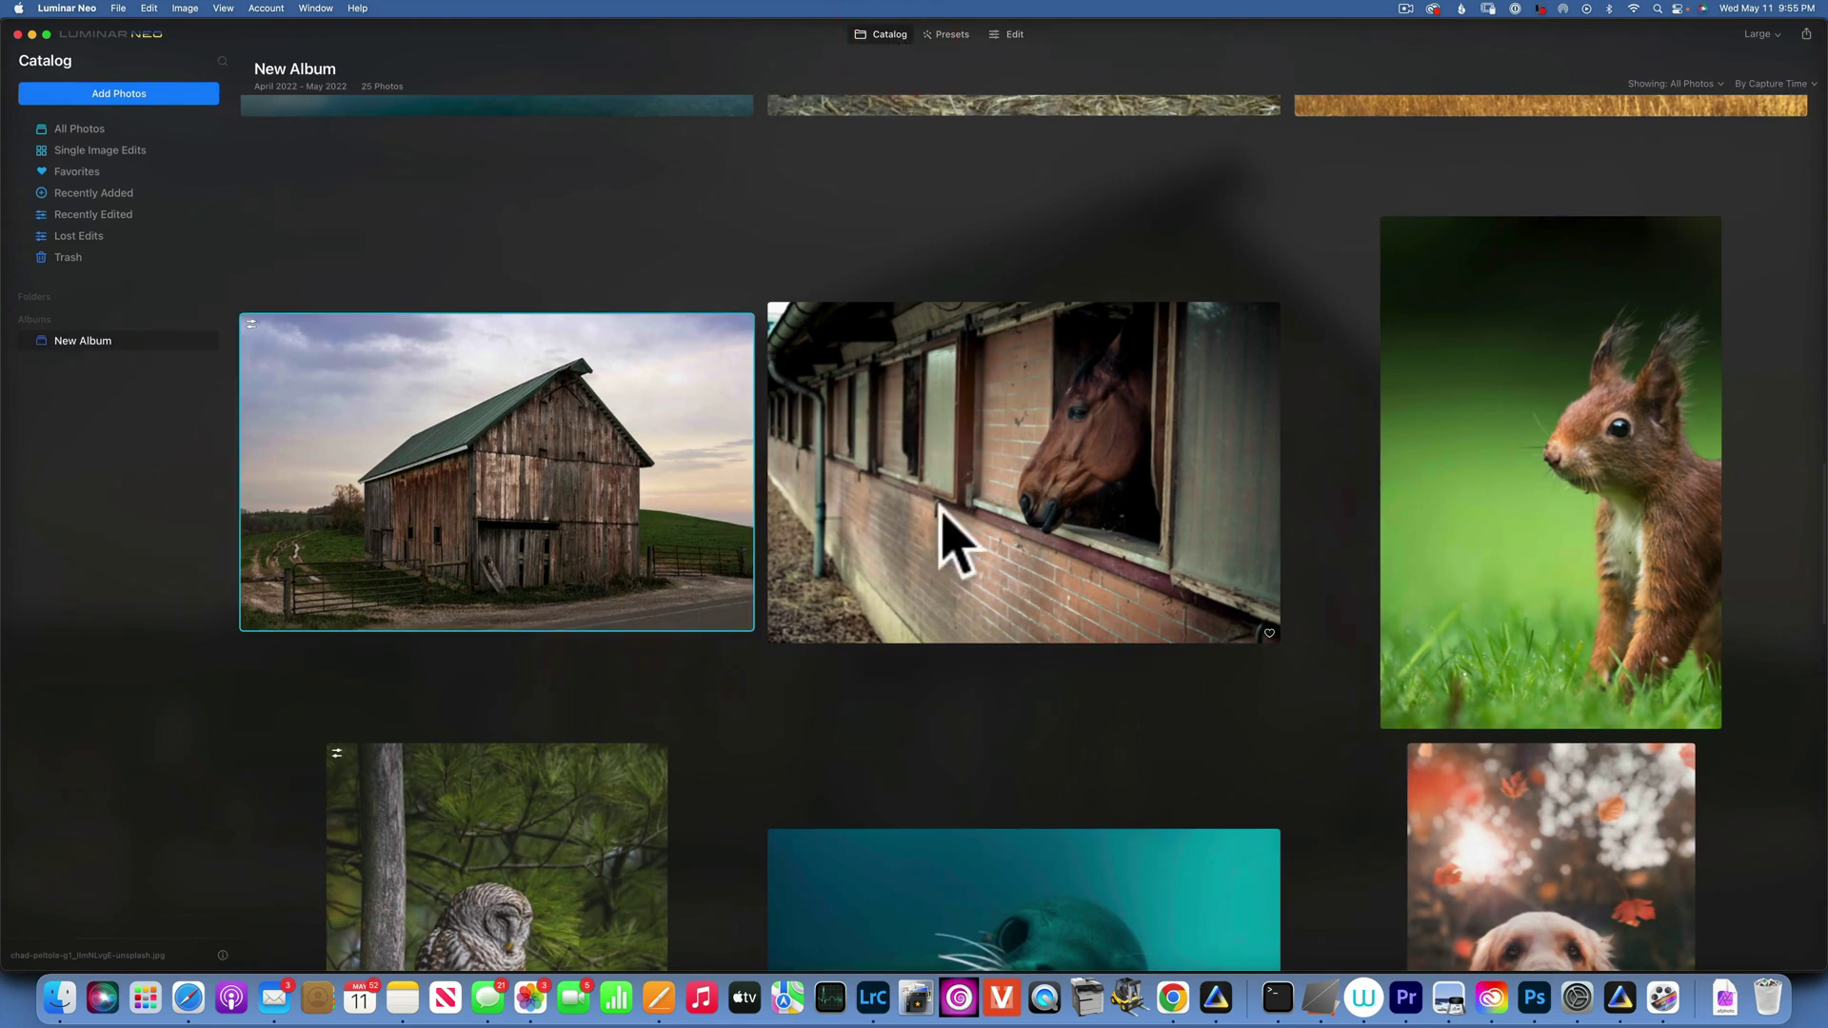
pyautogui.scroll(15, 964, 511)
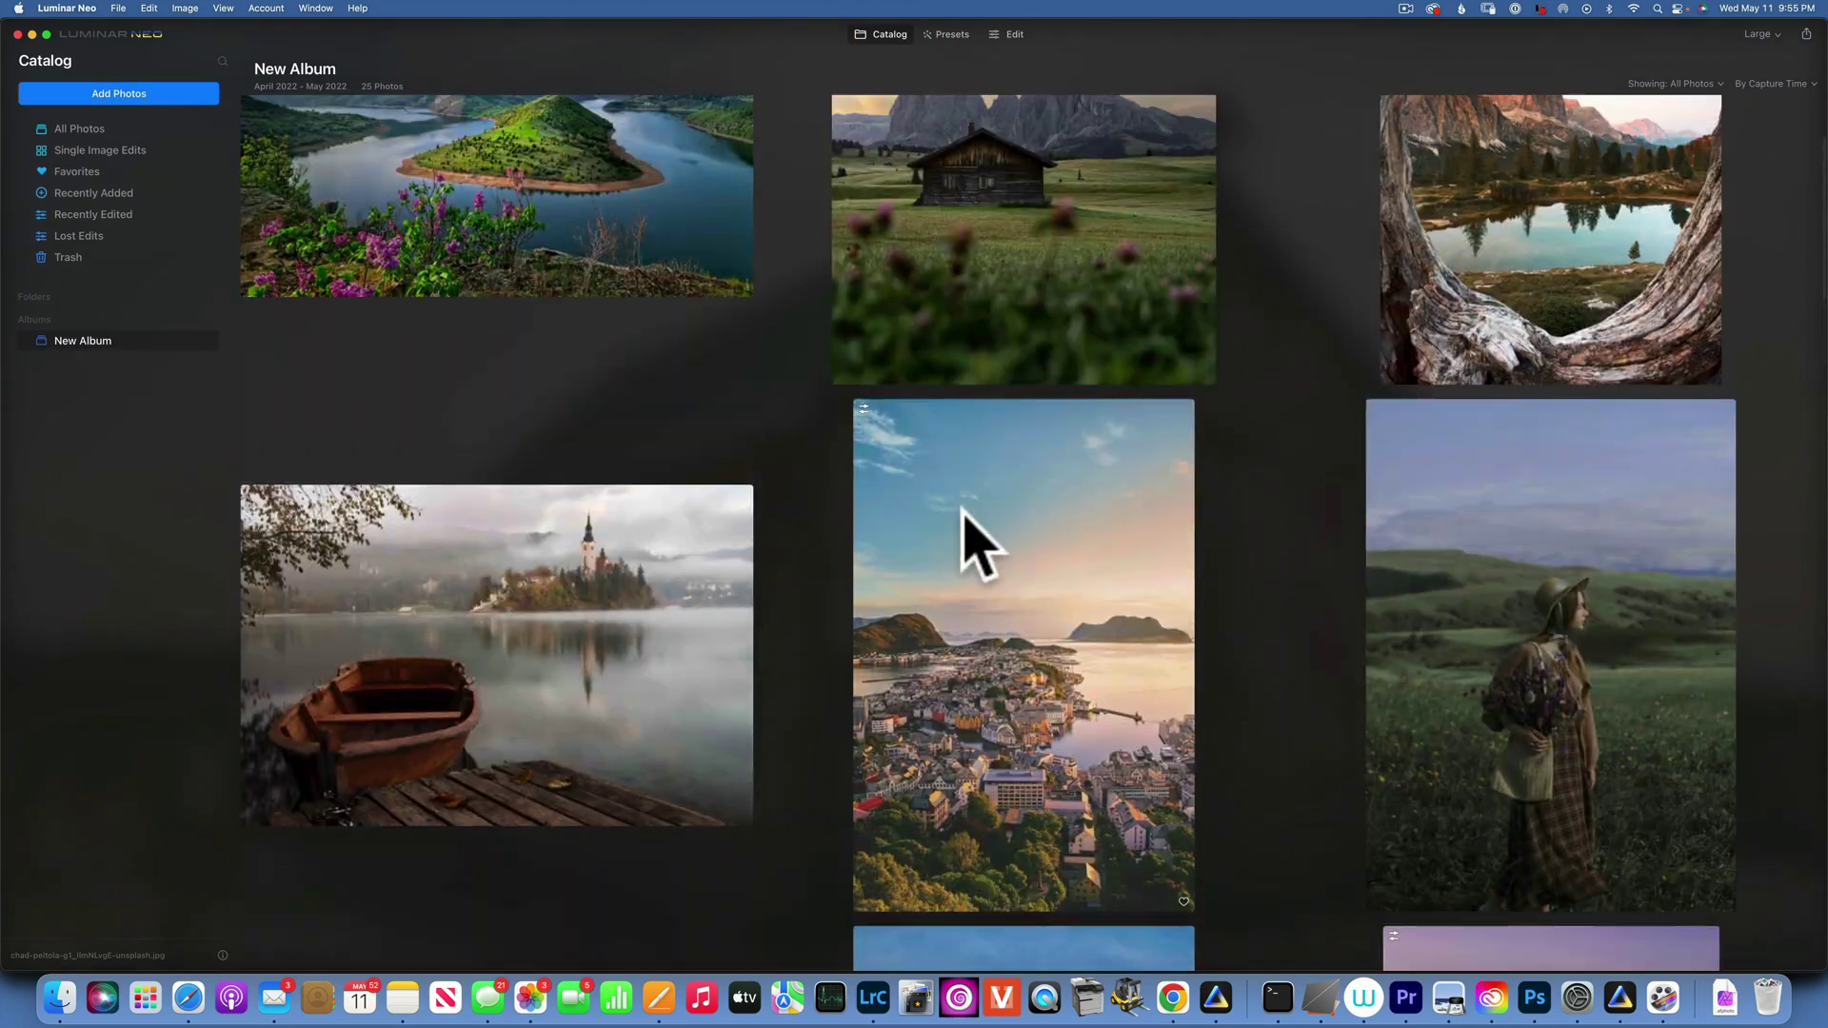
pyautogui.doubleClick(558, 641)
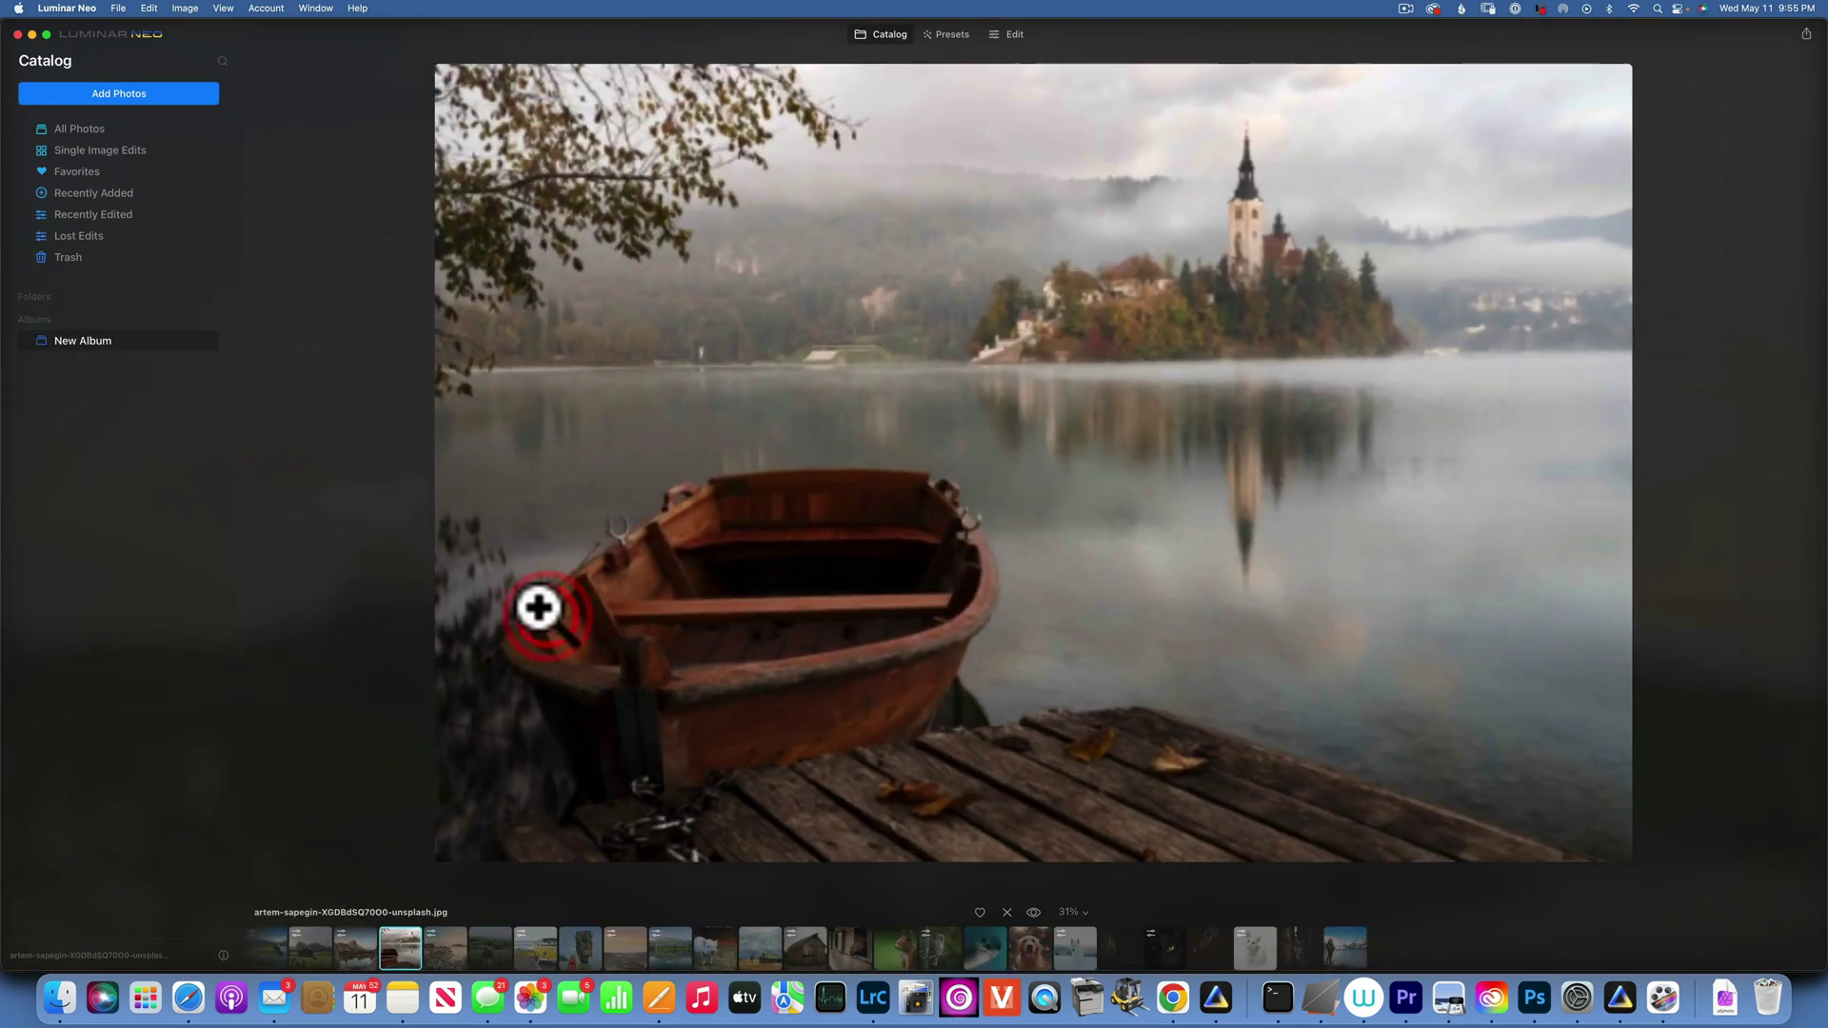
pyautogui.click(1015, 35)
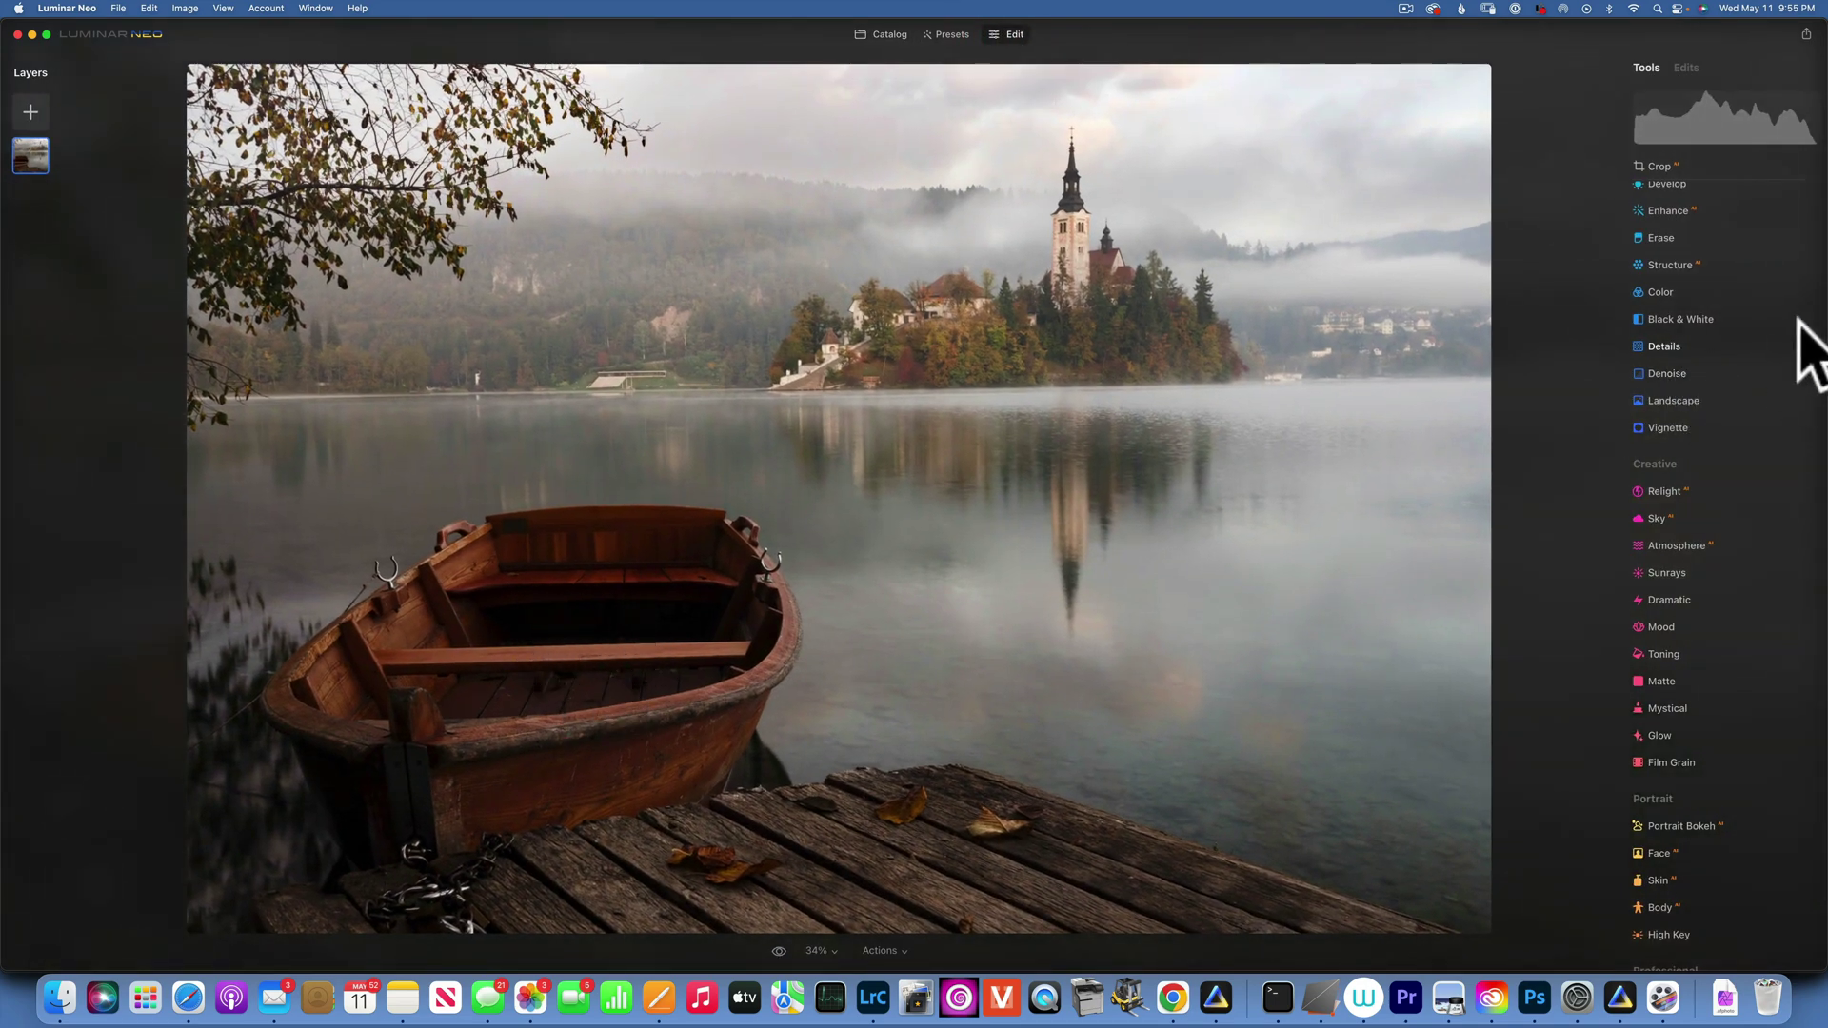
pyautogui.click(1658, 293)
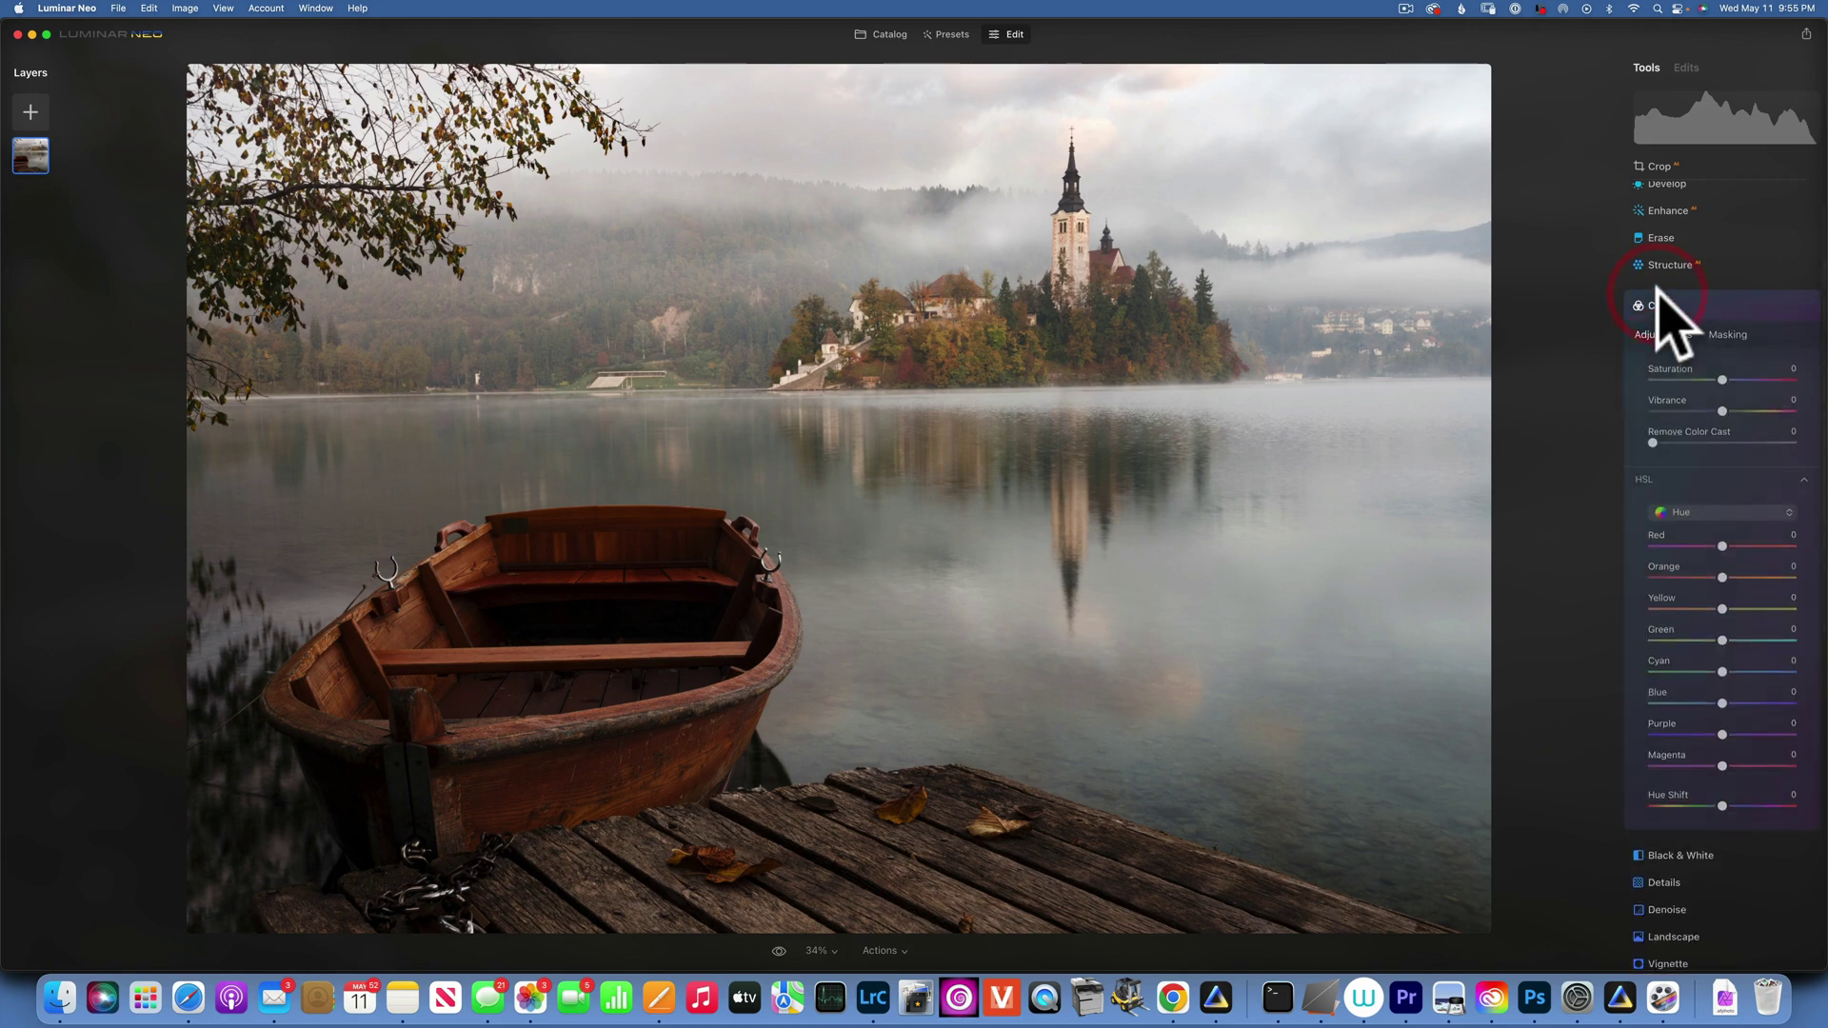
# Mask the Color tool to the wooden boat using the Transport AI mask
pyautogui.click(1727, 335)
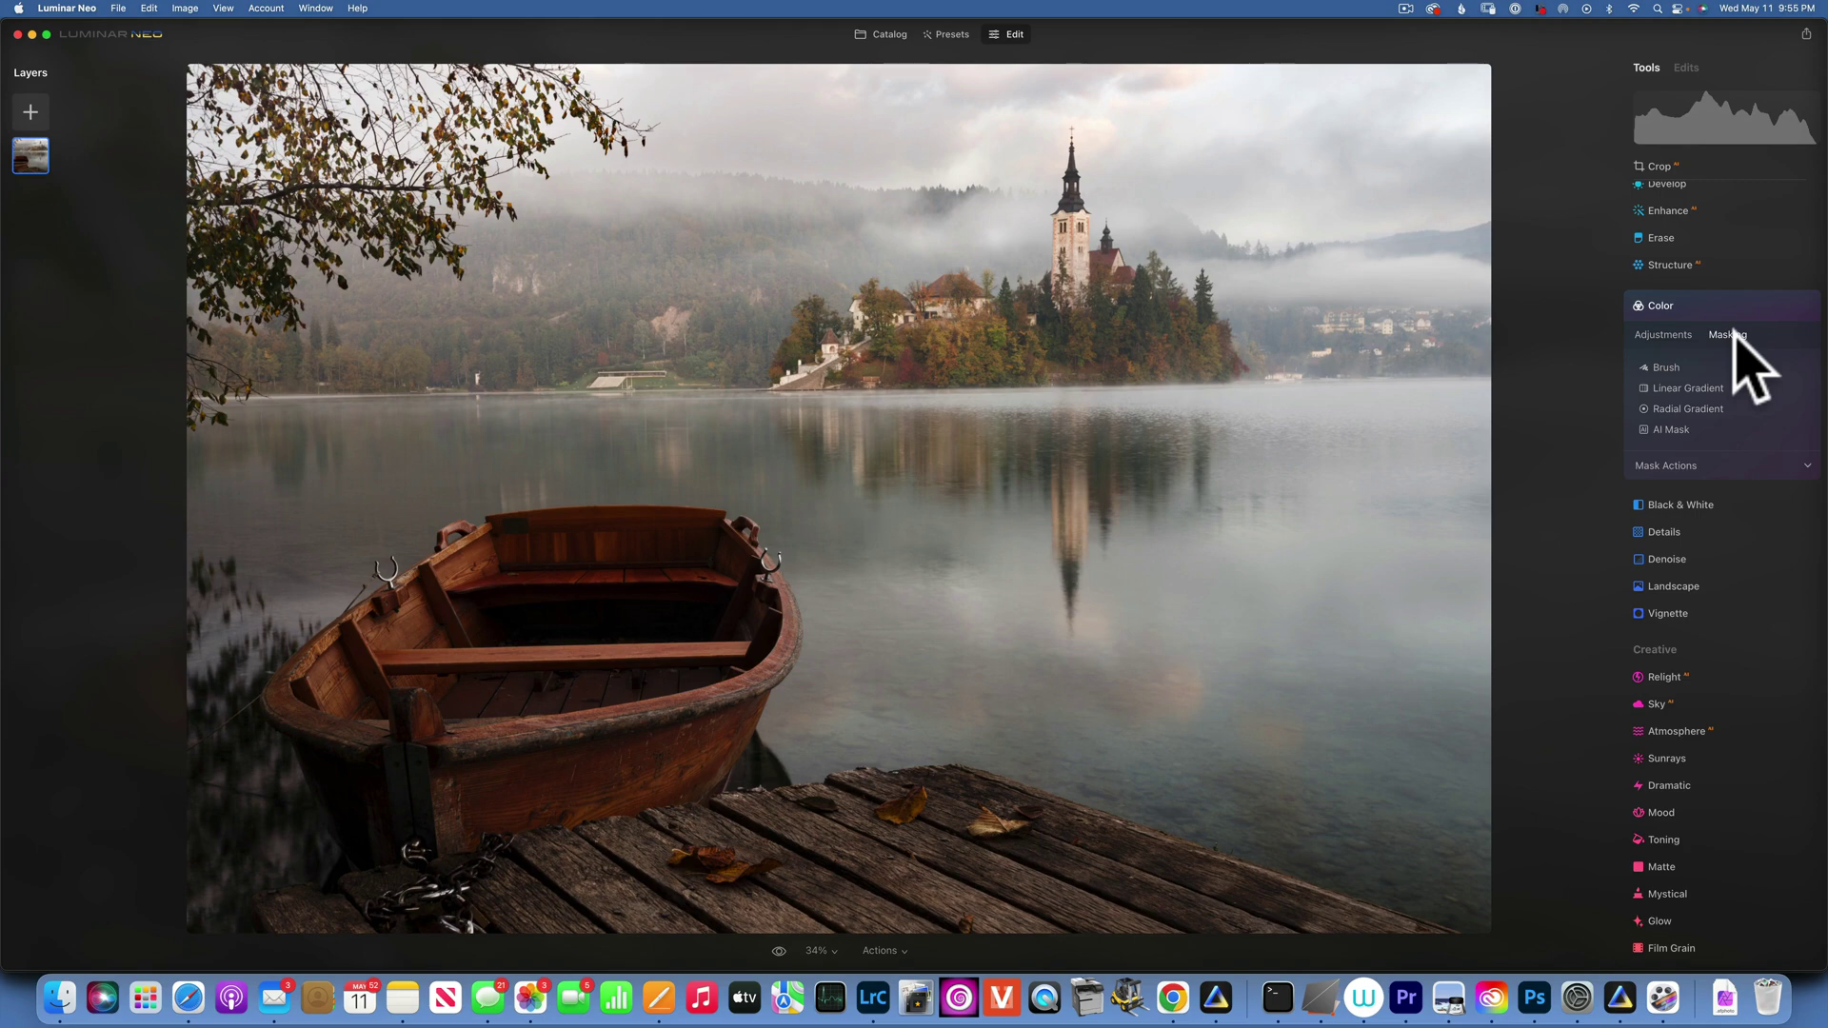
pyautogui.click(1671, 428)
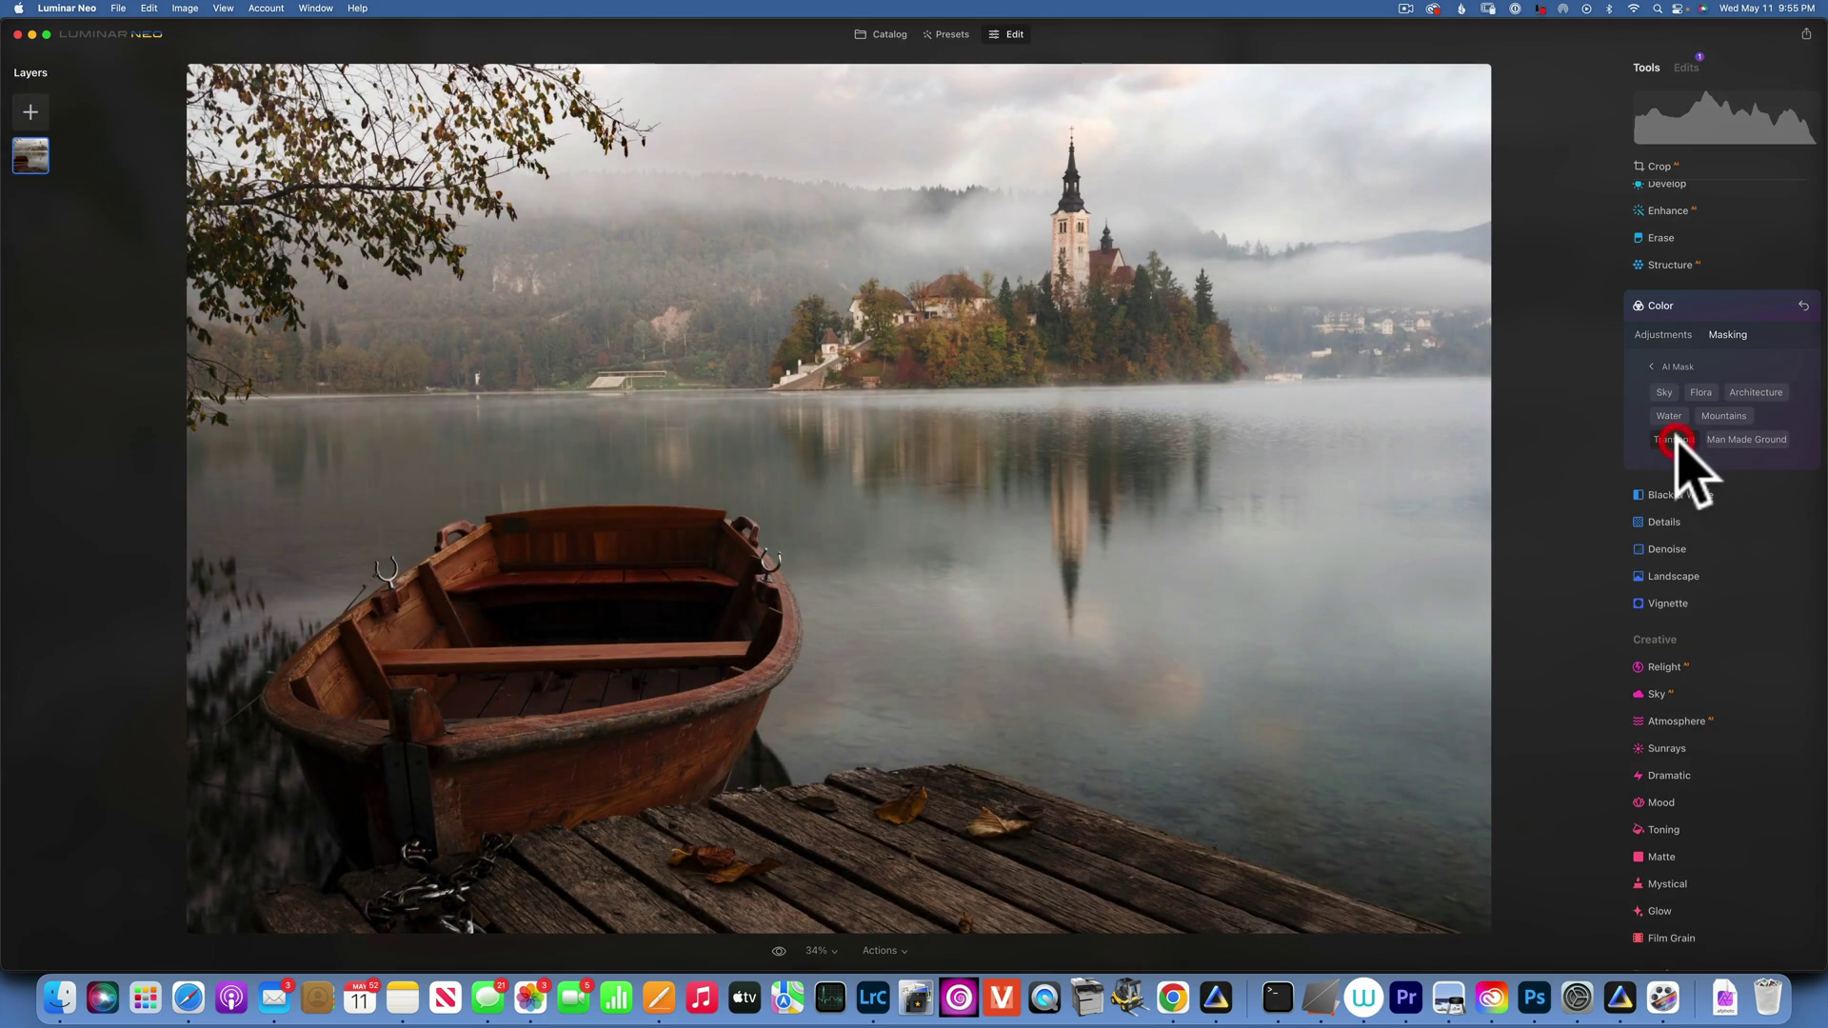
pyautogui.click(1677, 438)
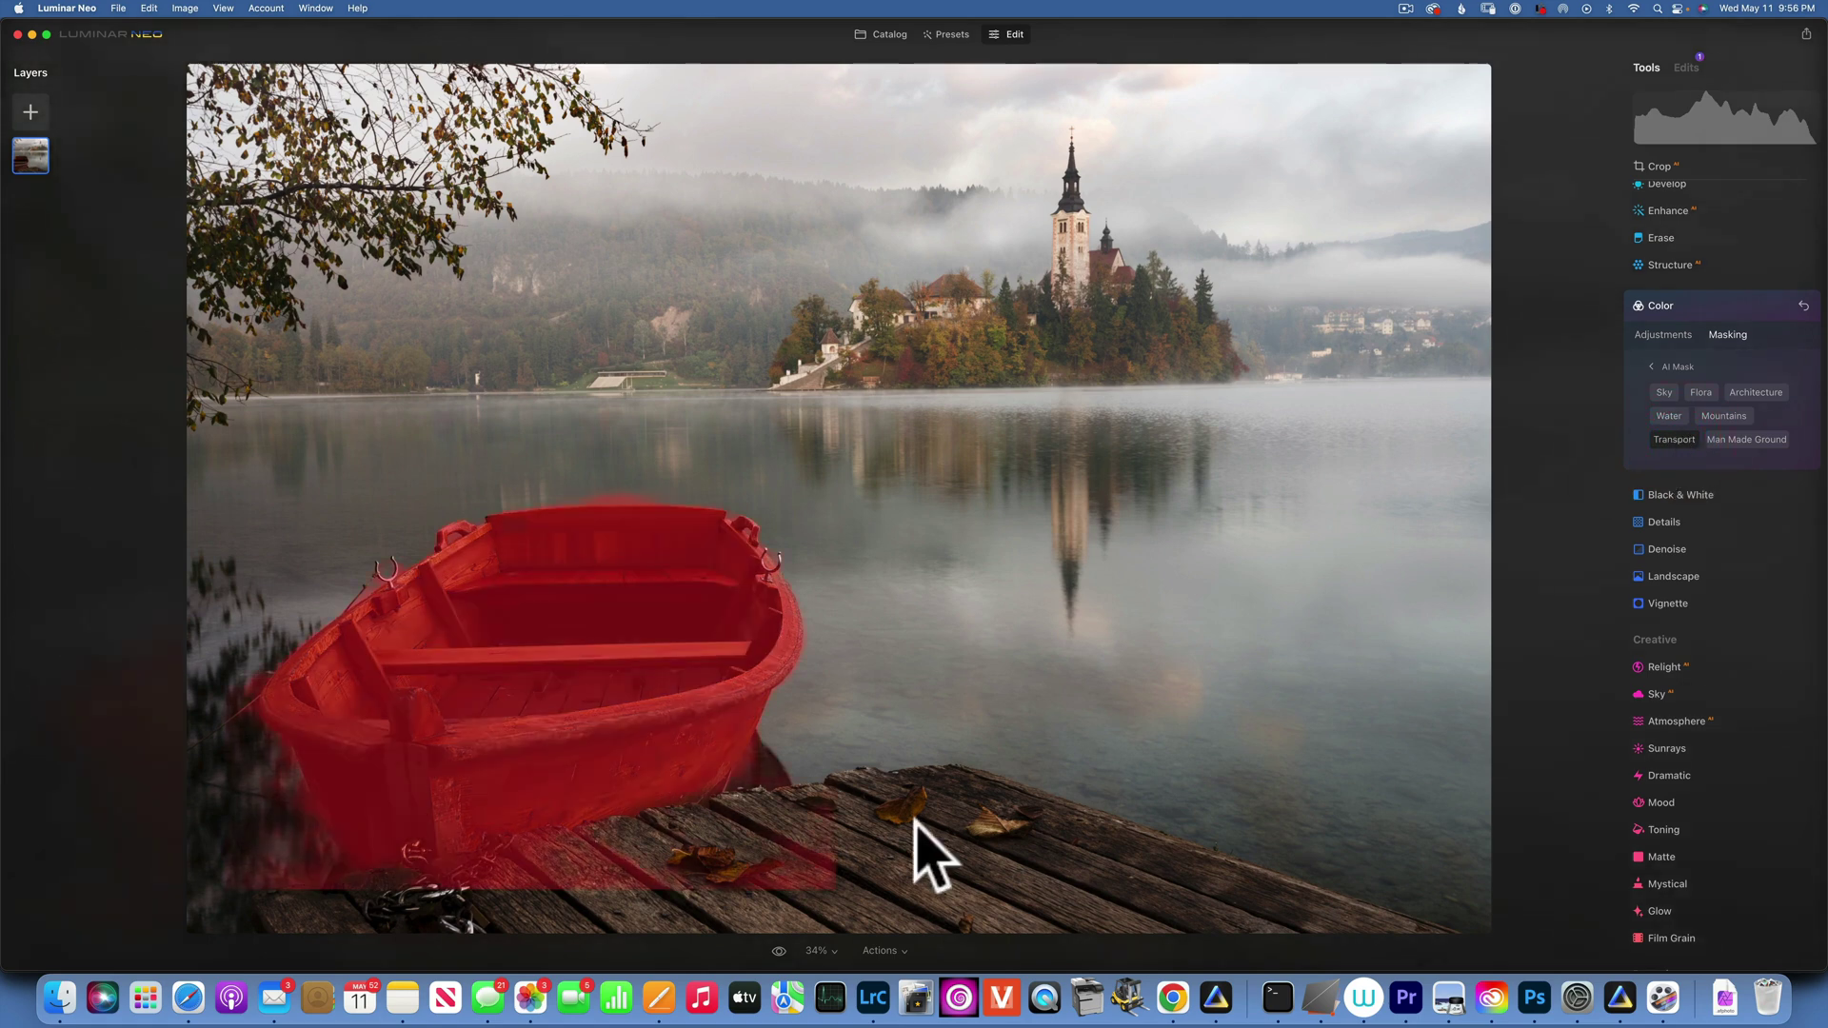
# Erase the mask spill on the dock and around the boat's edges with the mask brush at size 100
pyautogui.click(1651, 367)
pyautogui.click(1665, 391)
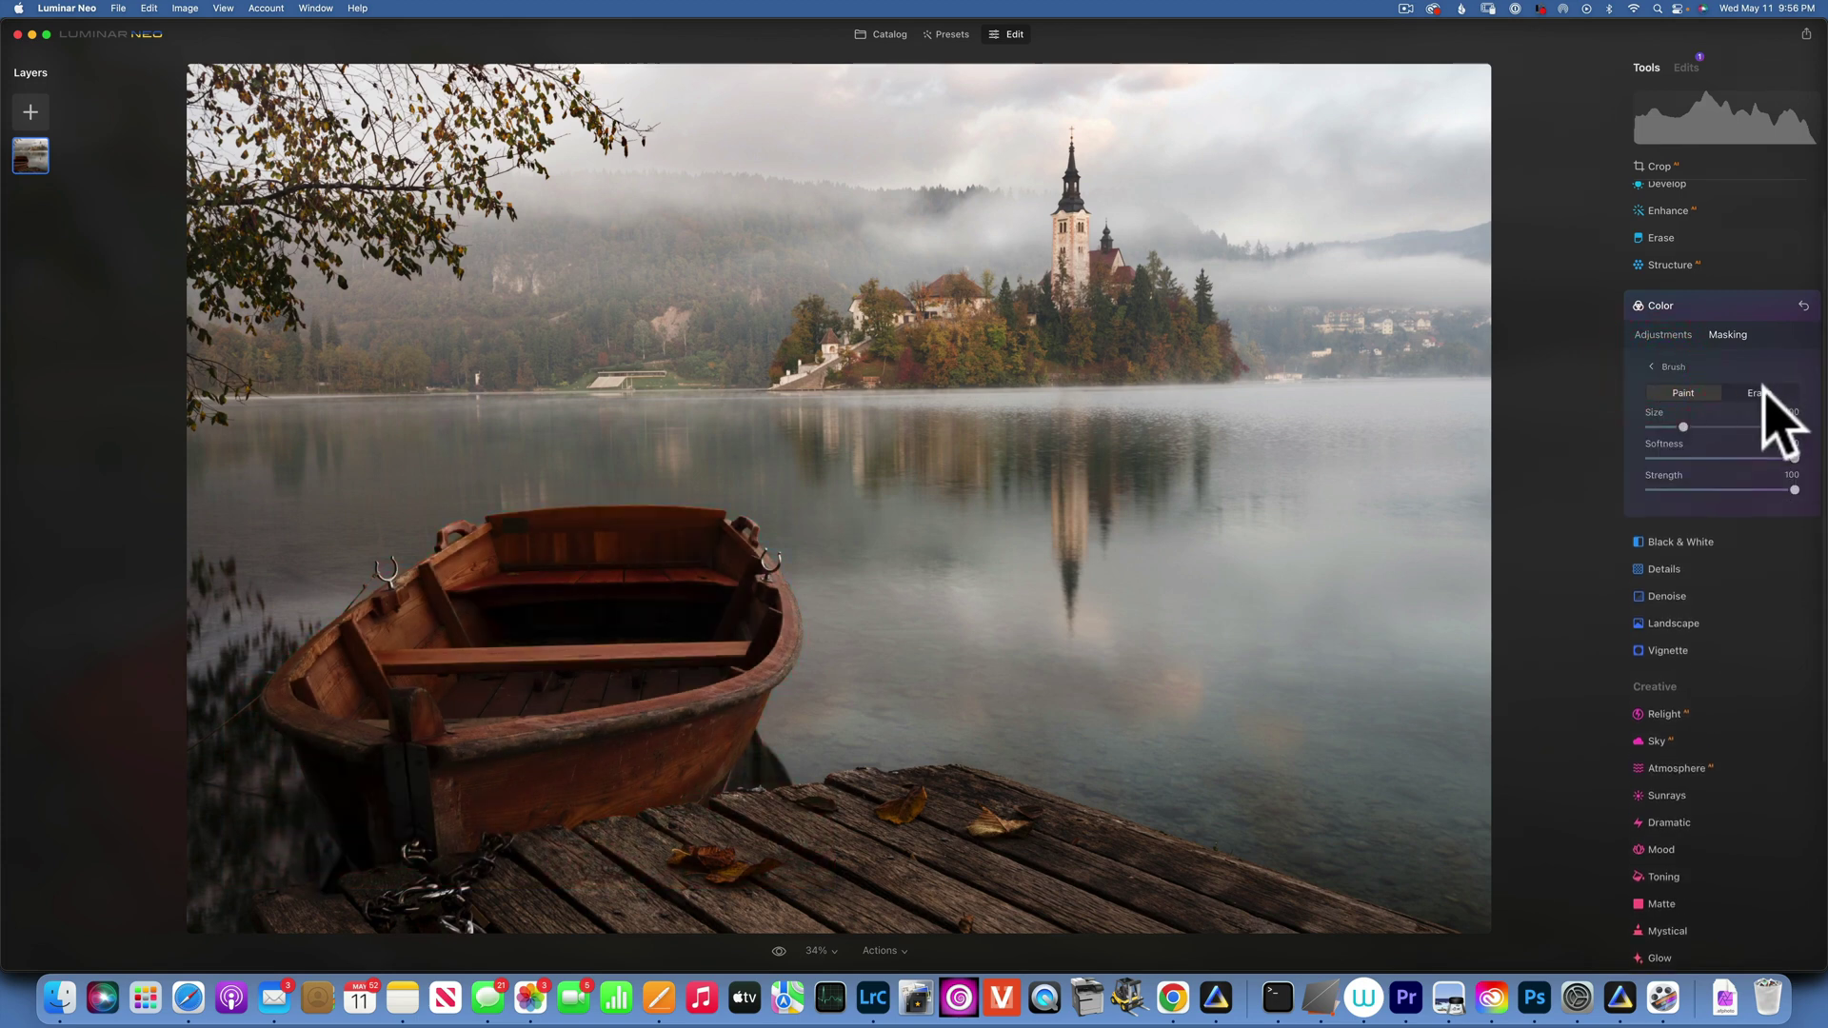
pyautogui.click(1759, 392)
pyautogui.moveTo(694, 869)
pyautogui.mouseDown()
pyautogui.moveTo(823, 874)
pyautogui.moveTo(831, 815)
pyautogui.moveTo(812, 862)
pyautogui.moveTo(860, 832)
pyautogui.moveTo(792, 780)
pyautogui.moveTo(616, 886)
pyautogui.moveTo(238, 874)
pyautogui.moveTo(314, 898)
pyautogui.moveTo(301, 809)
pyautogui.moveTo(232, 768)
pyautogui.moveTo(231, 725)
pyautogui.moveTo(256, 809)
pyautogui.moveTo(223, 726)
pyautogui.moveTo(240, 656)
pyautogui.moveTo(359, 528)
pyautogui.moveTo(343, 570)
pyautogui.moveTo(394, 535)
pyautogui.moveTo(364, 546)
pyautogui.moveTo(402, 498)
pyautogui.mouseUp()
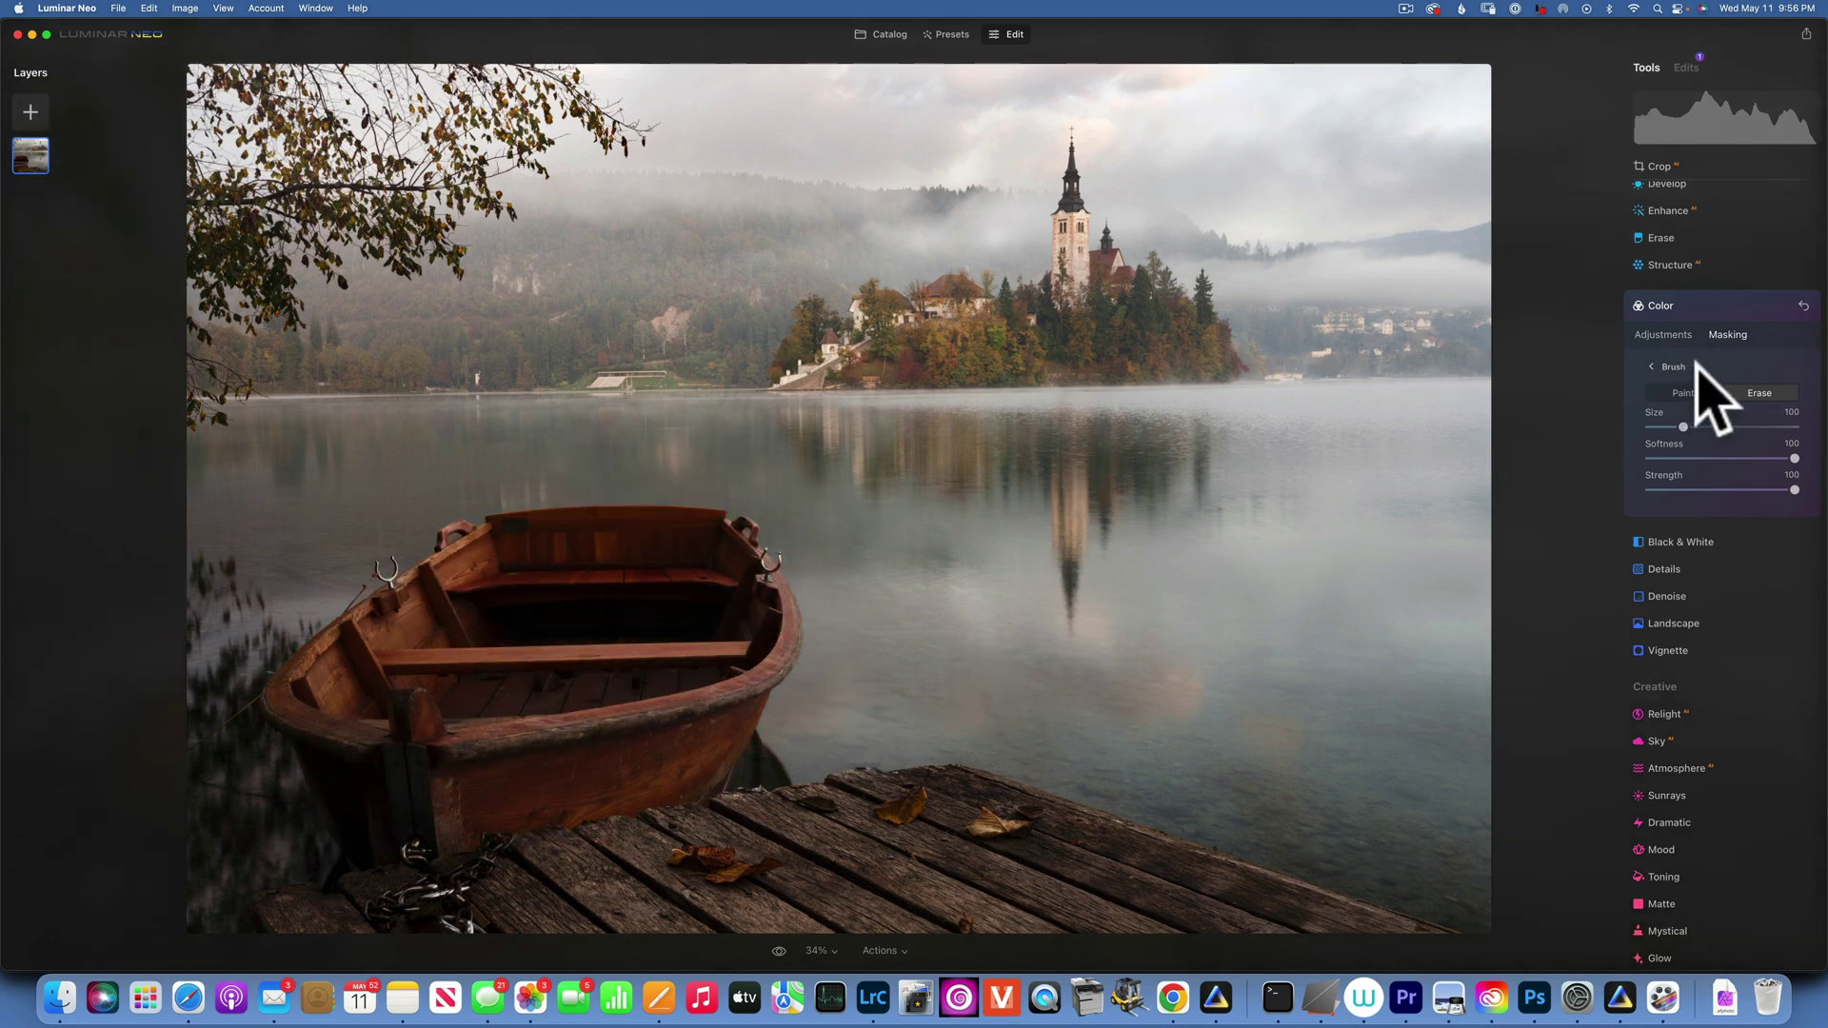
# Raise the boat's HSL saturation to 13 for Red and 26 for Orange in the Color tool
pyautogui.click(1660, 334)
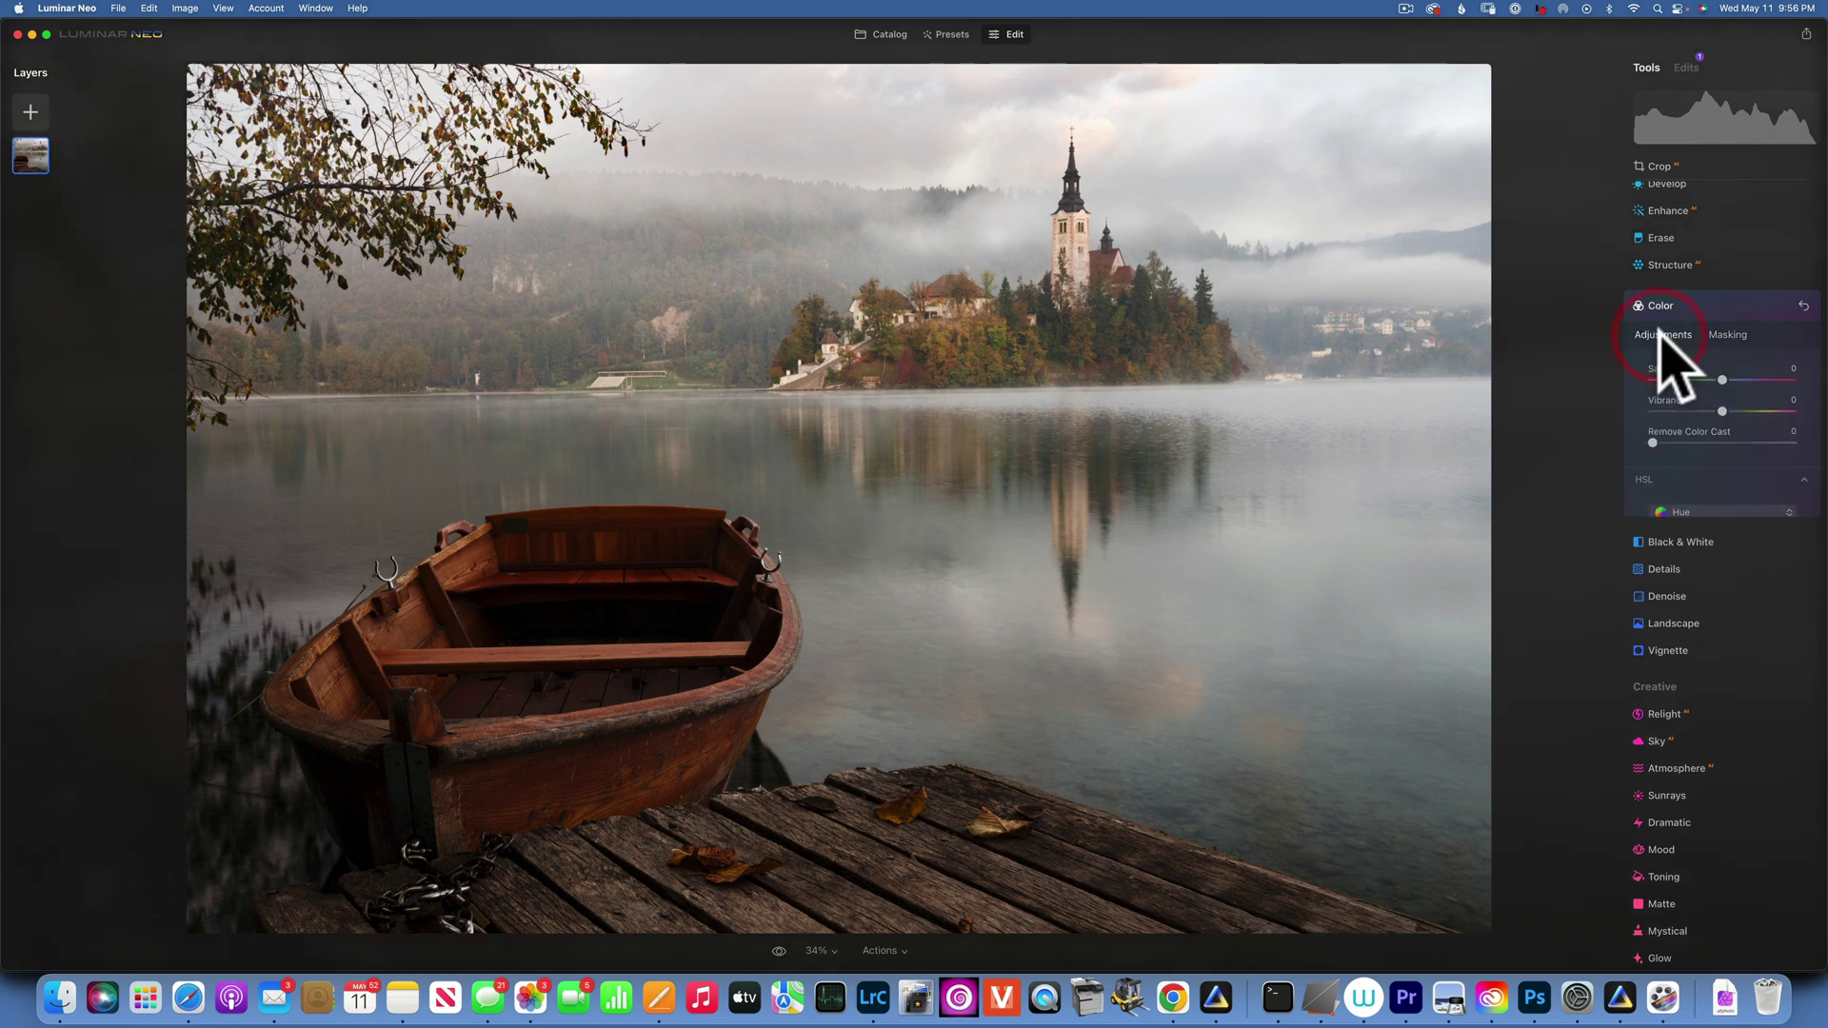
pyautogui.click(1716, 513)
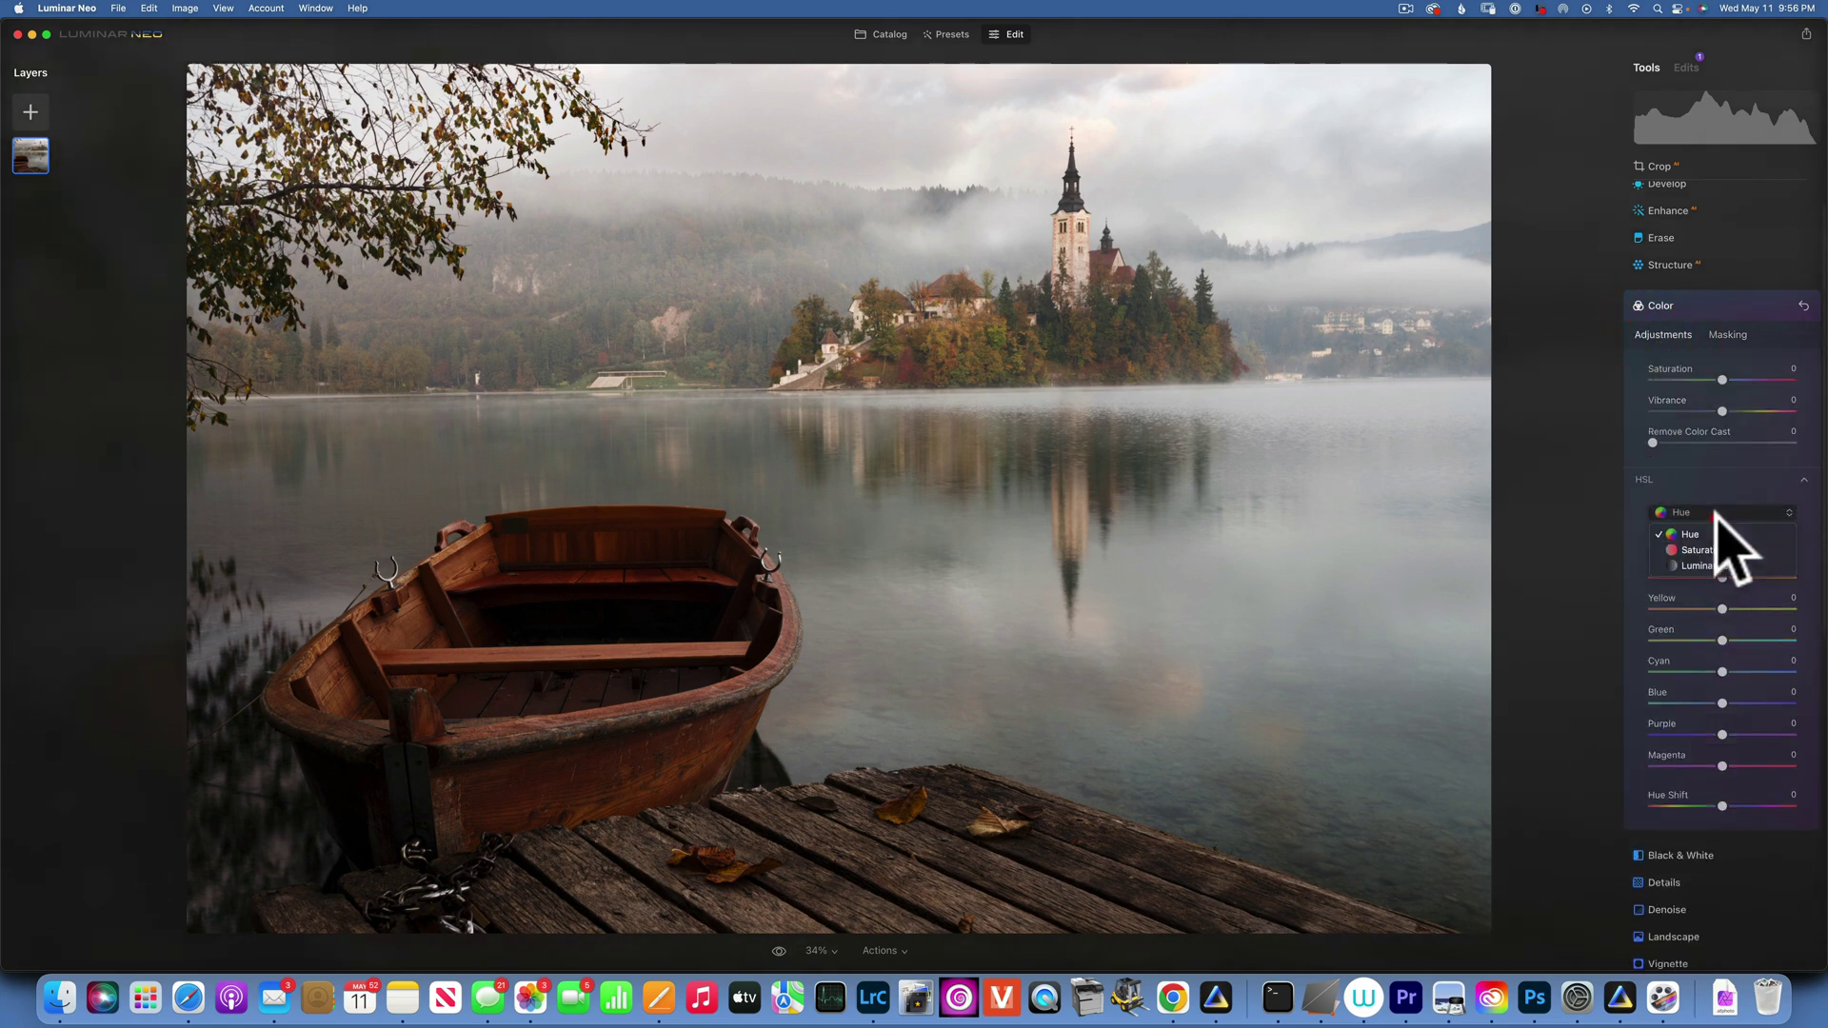
pyautogui.click(1714, 550)
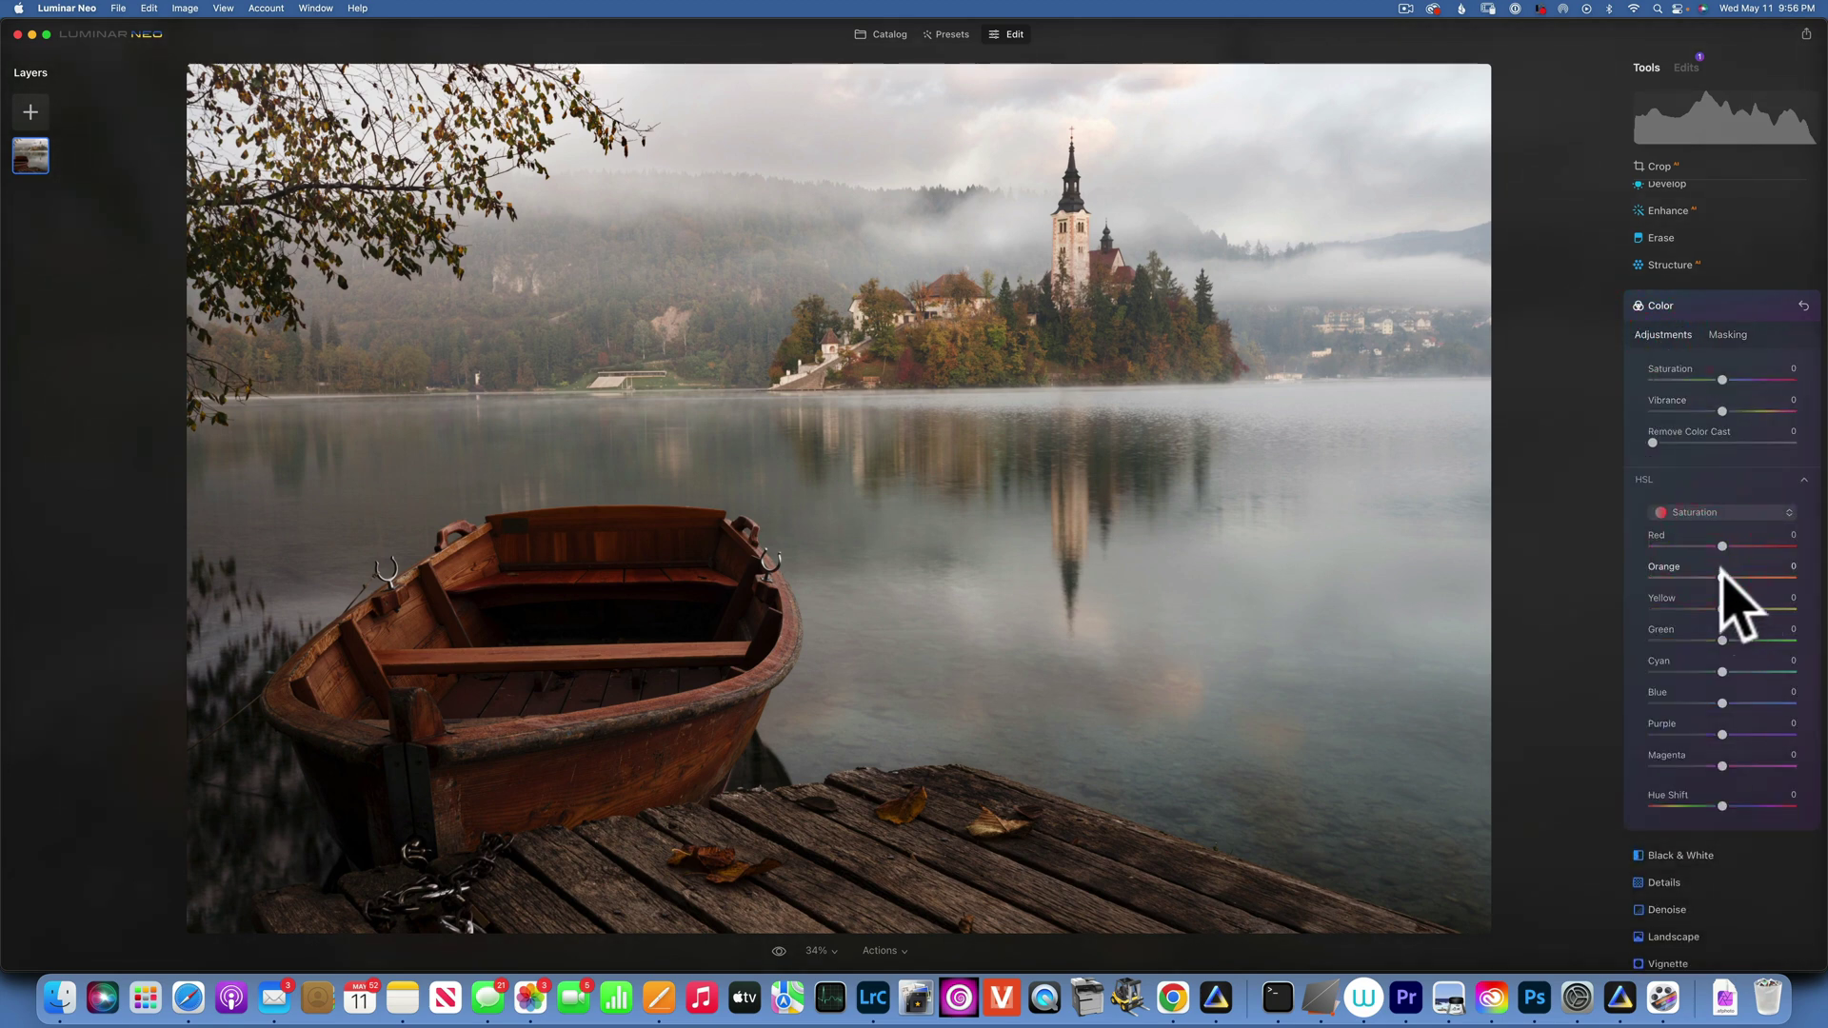
pyautogui.moveTo(1722, 578); pyautogui.dragTo(1744, 578)
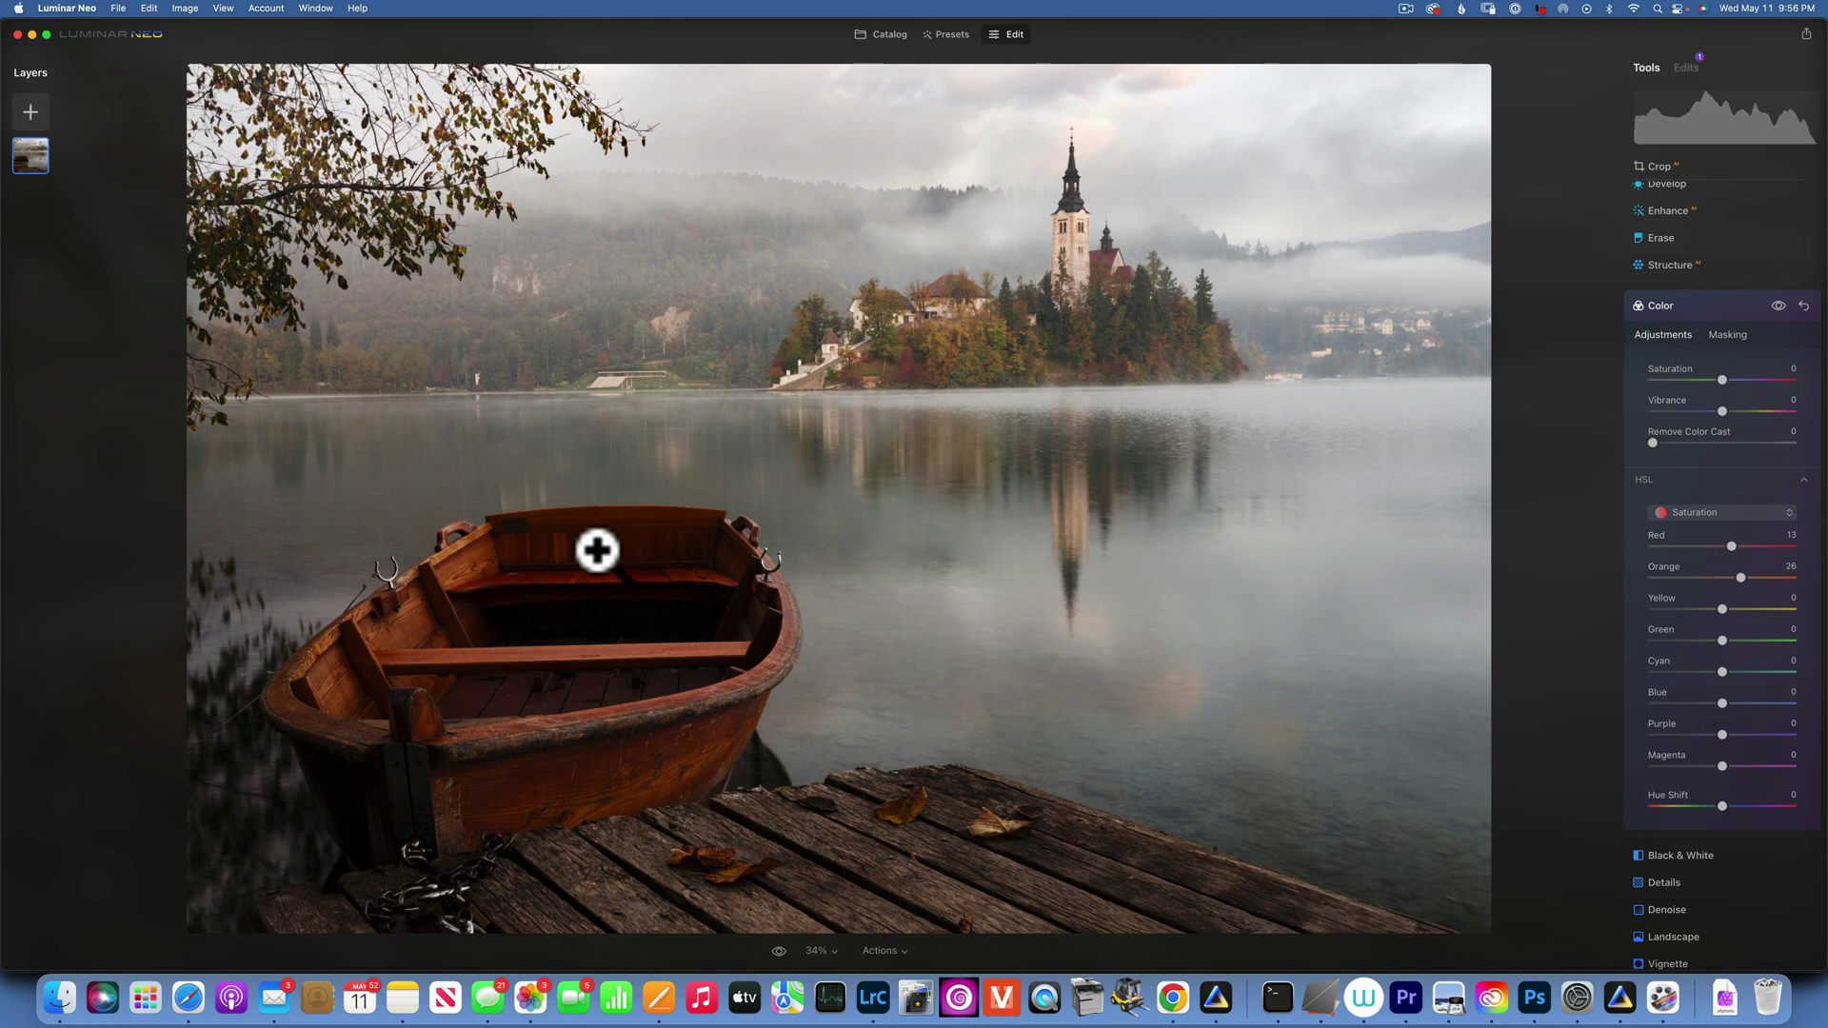
# Copy the refined boat mask from the Color tool
pyautogui.click(1730, 335)
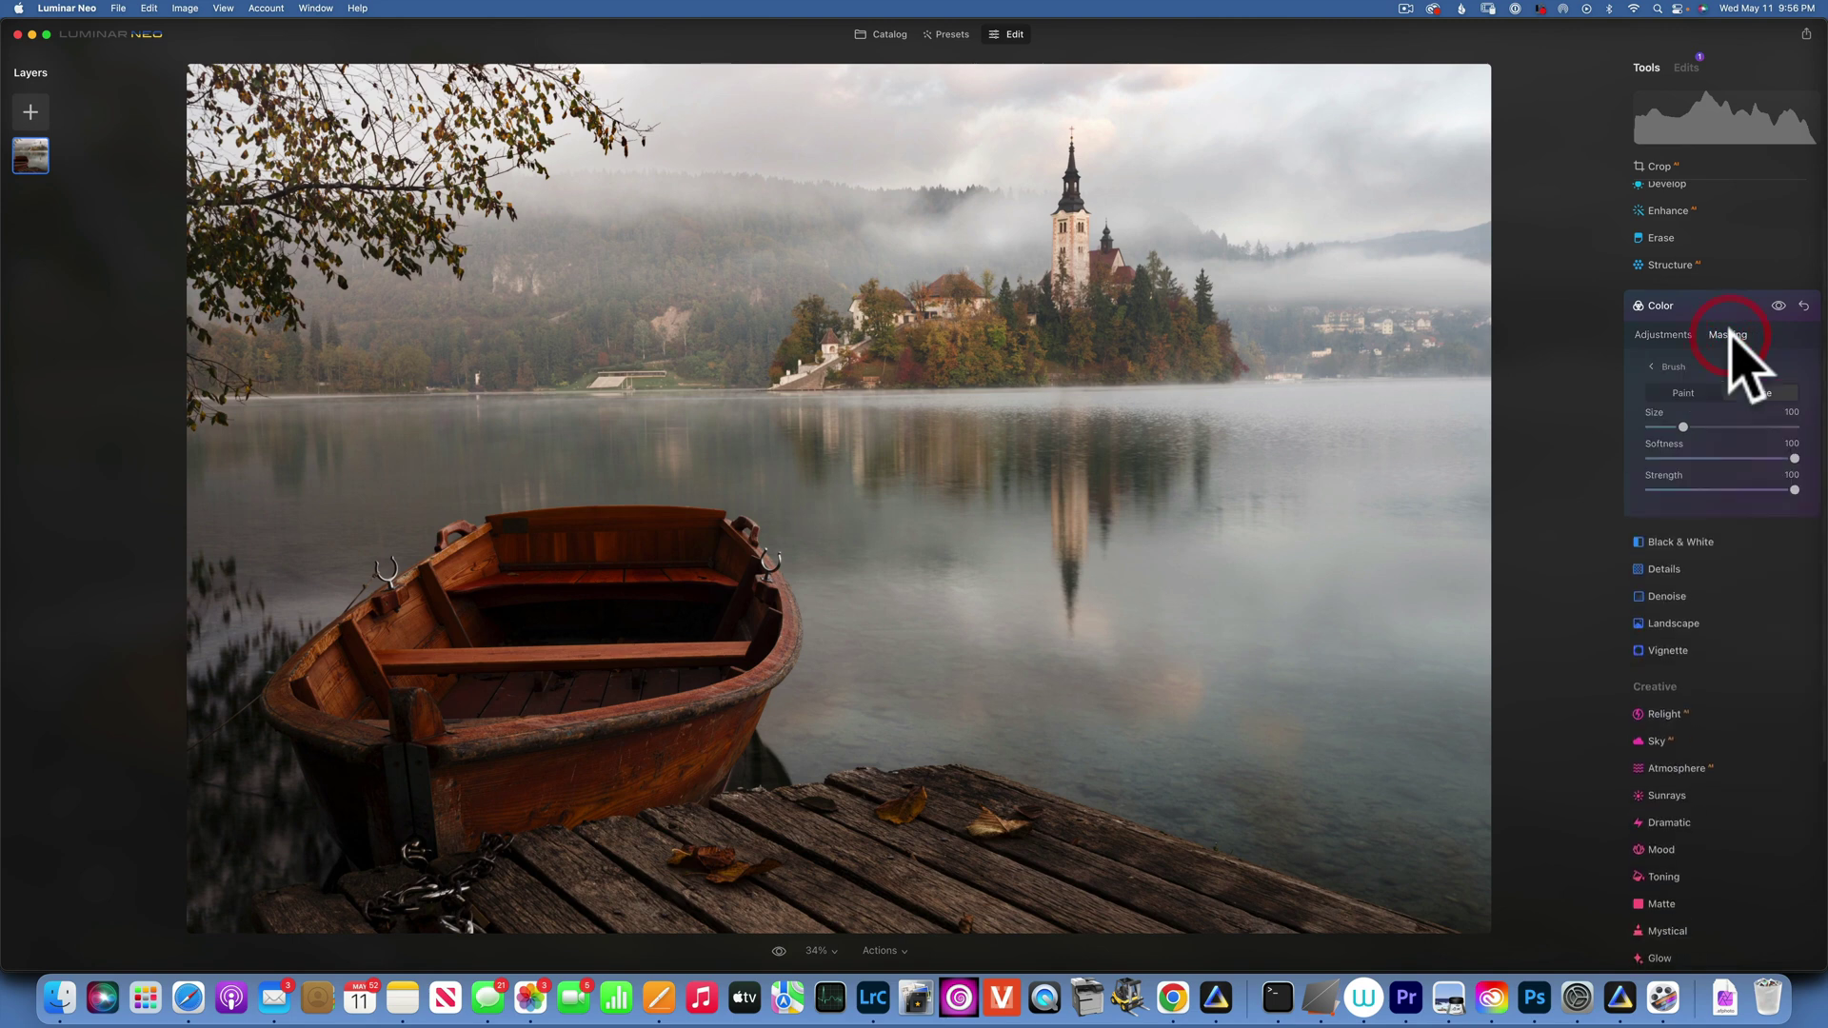
pyautogui.click(1773, 423)
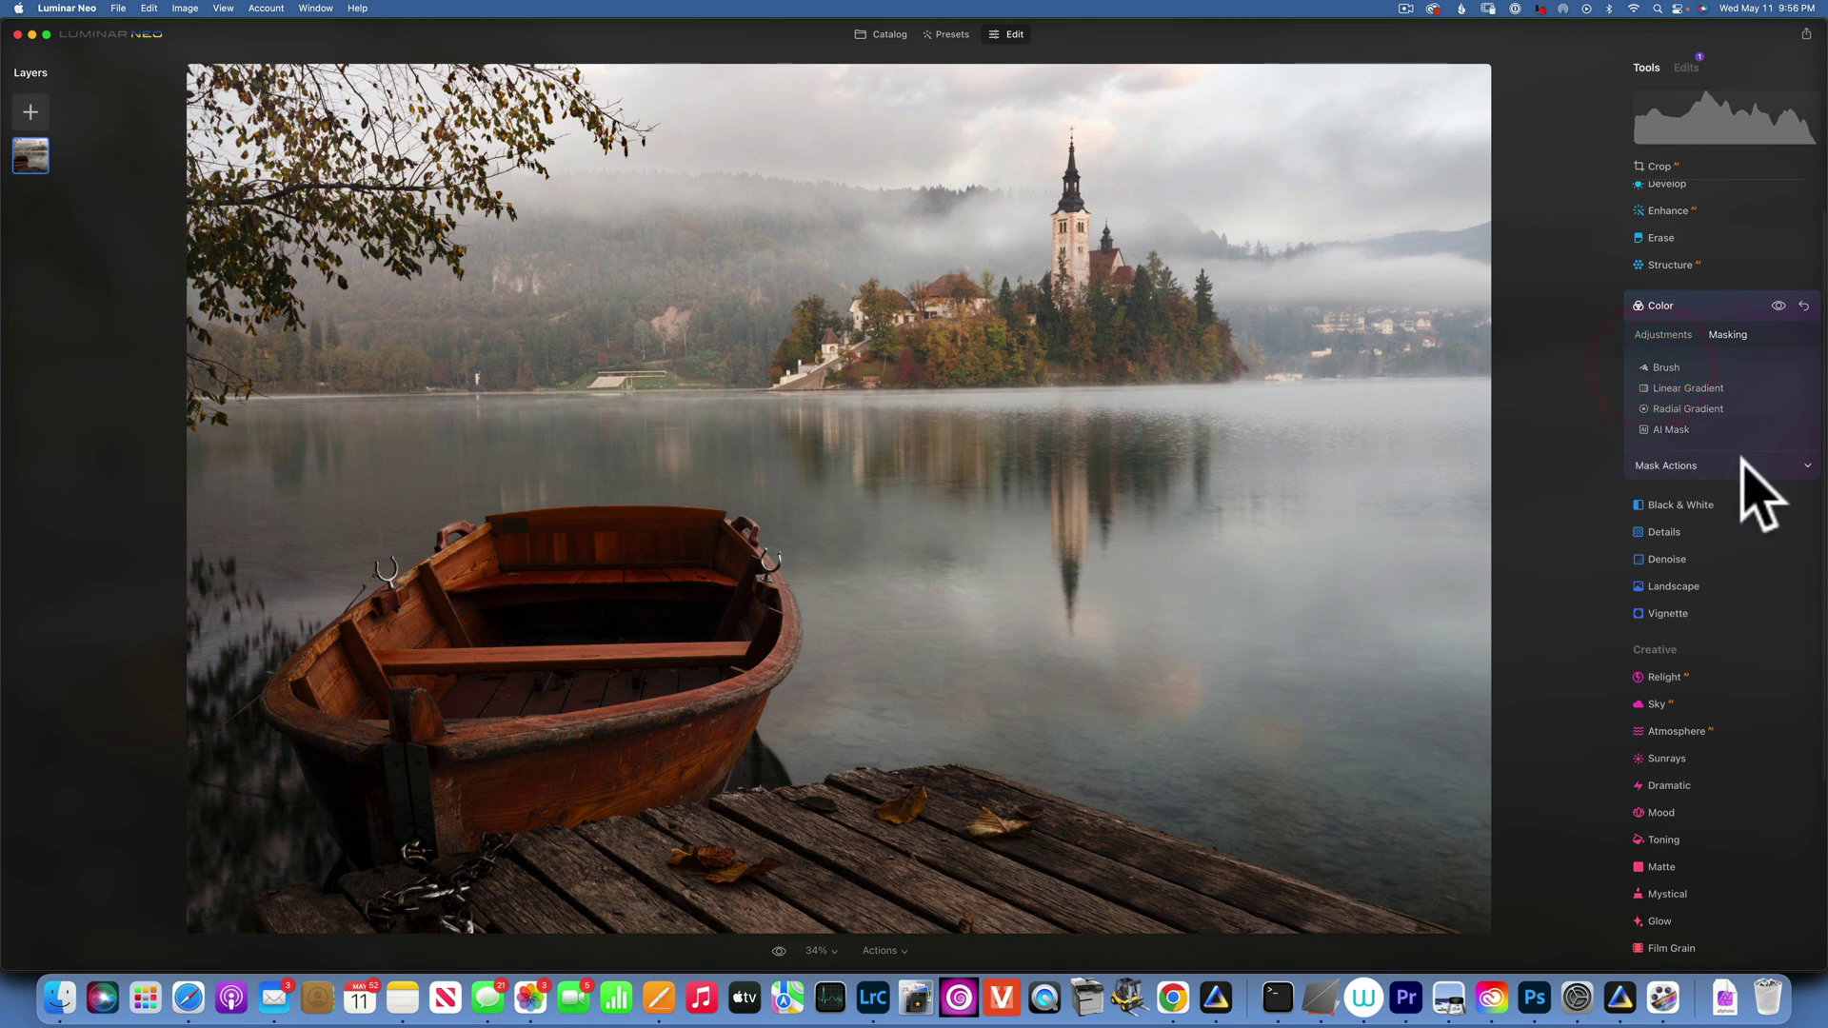
pyautogui.click(1743, 465)
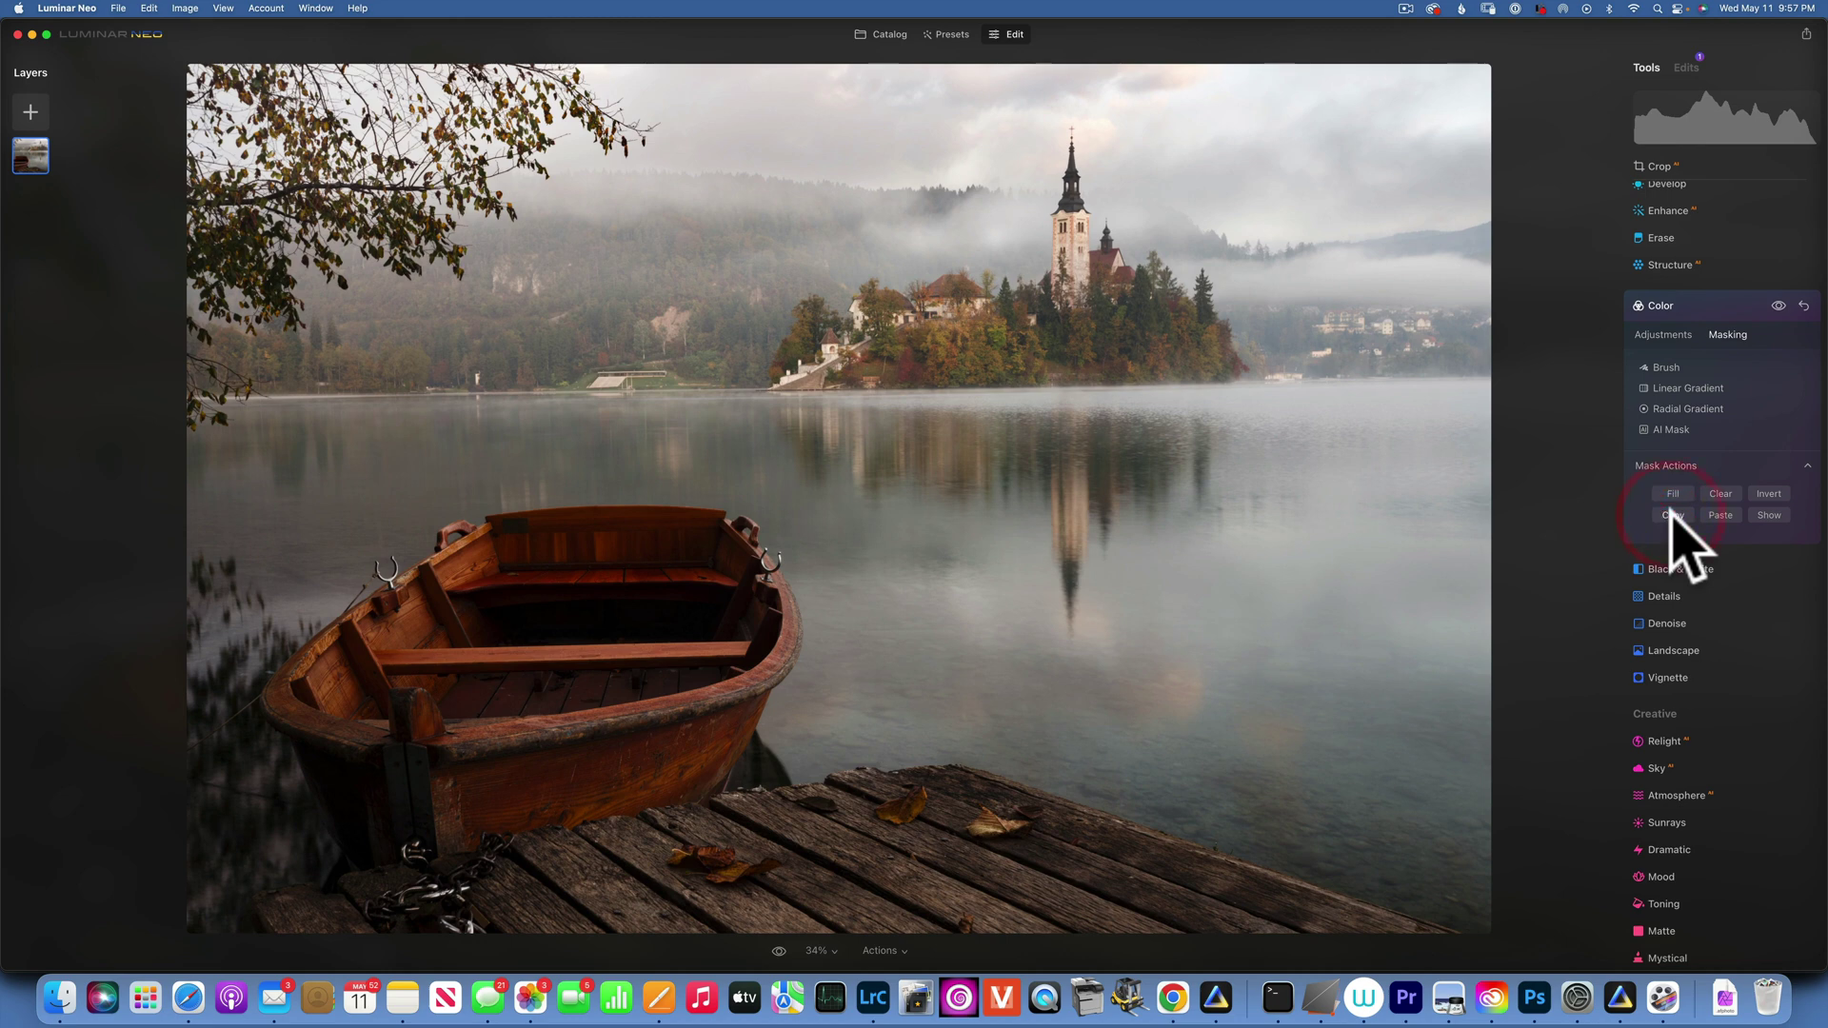
# Collapse the Color tool and raise the exposure to 1.01 in the Develop tool
pyautogui.click(1662, 303)
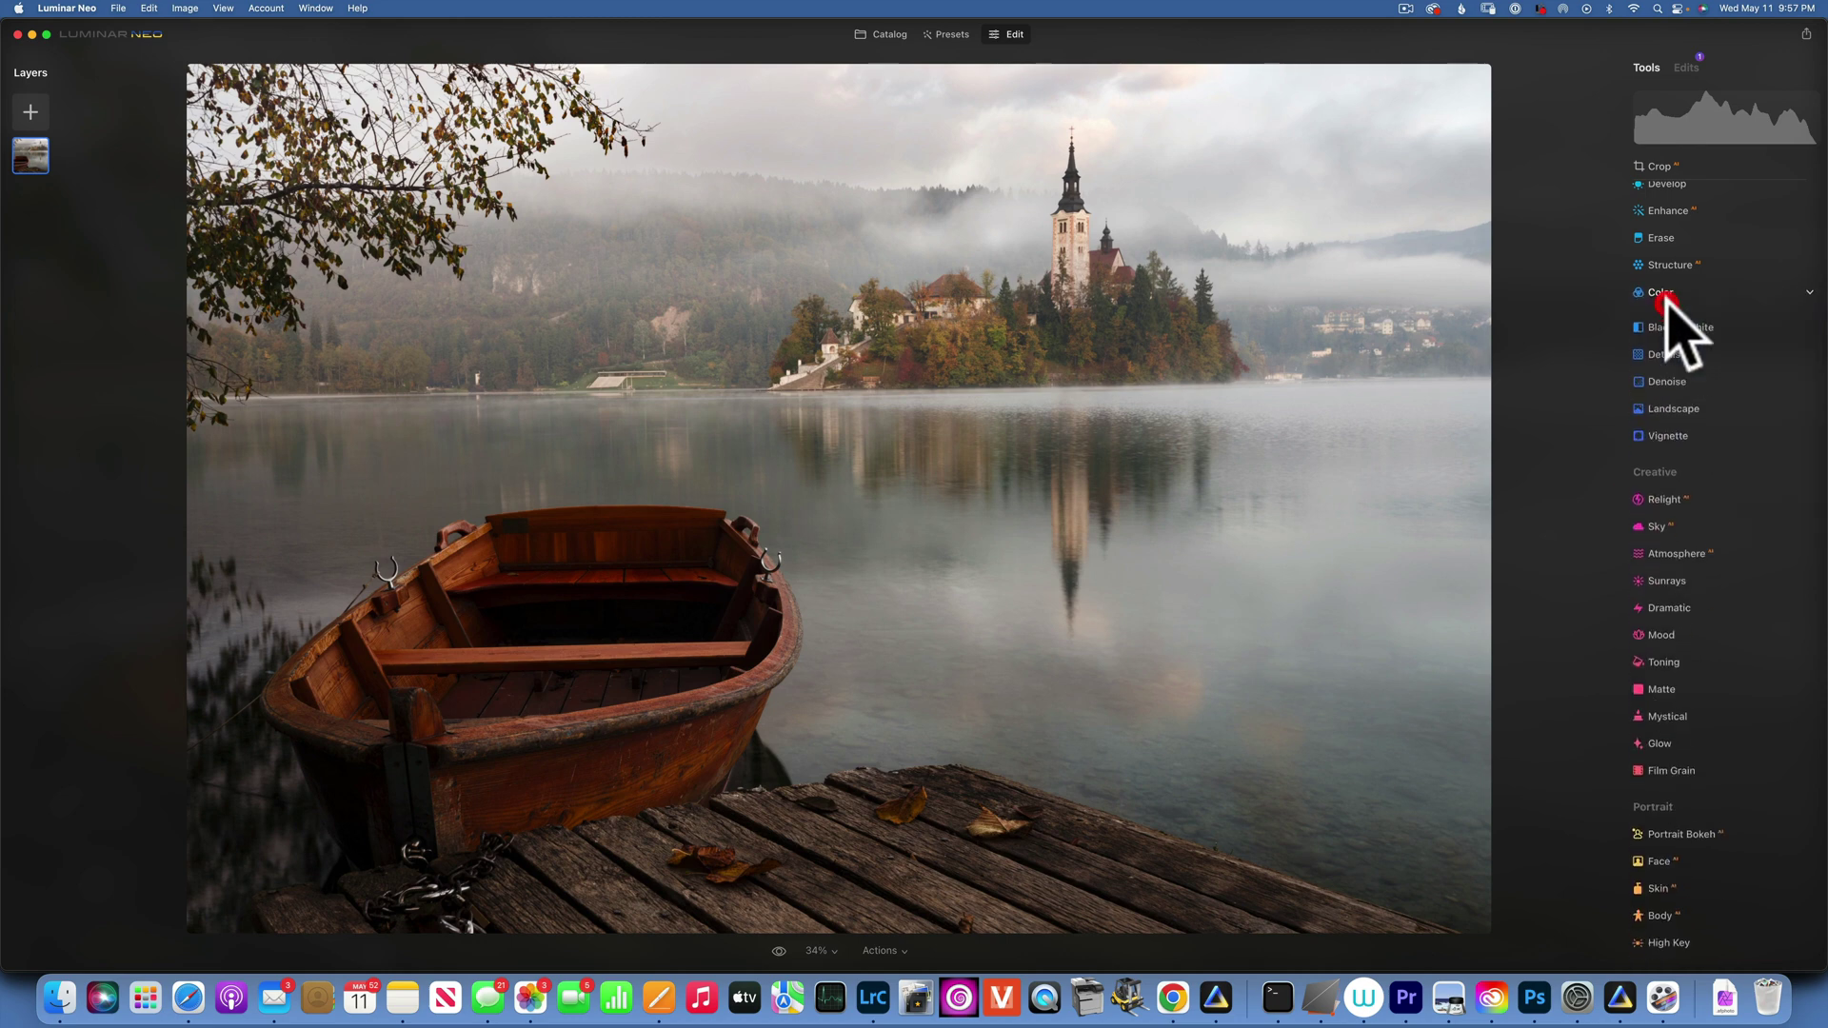
pyautogui.scroll(2, 1673, 266)
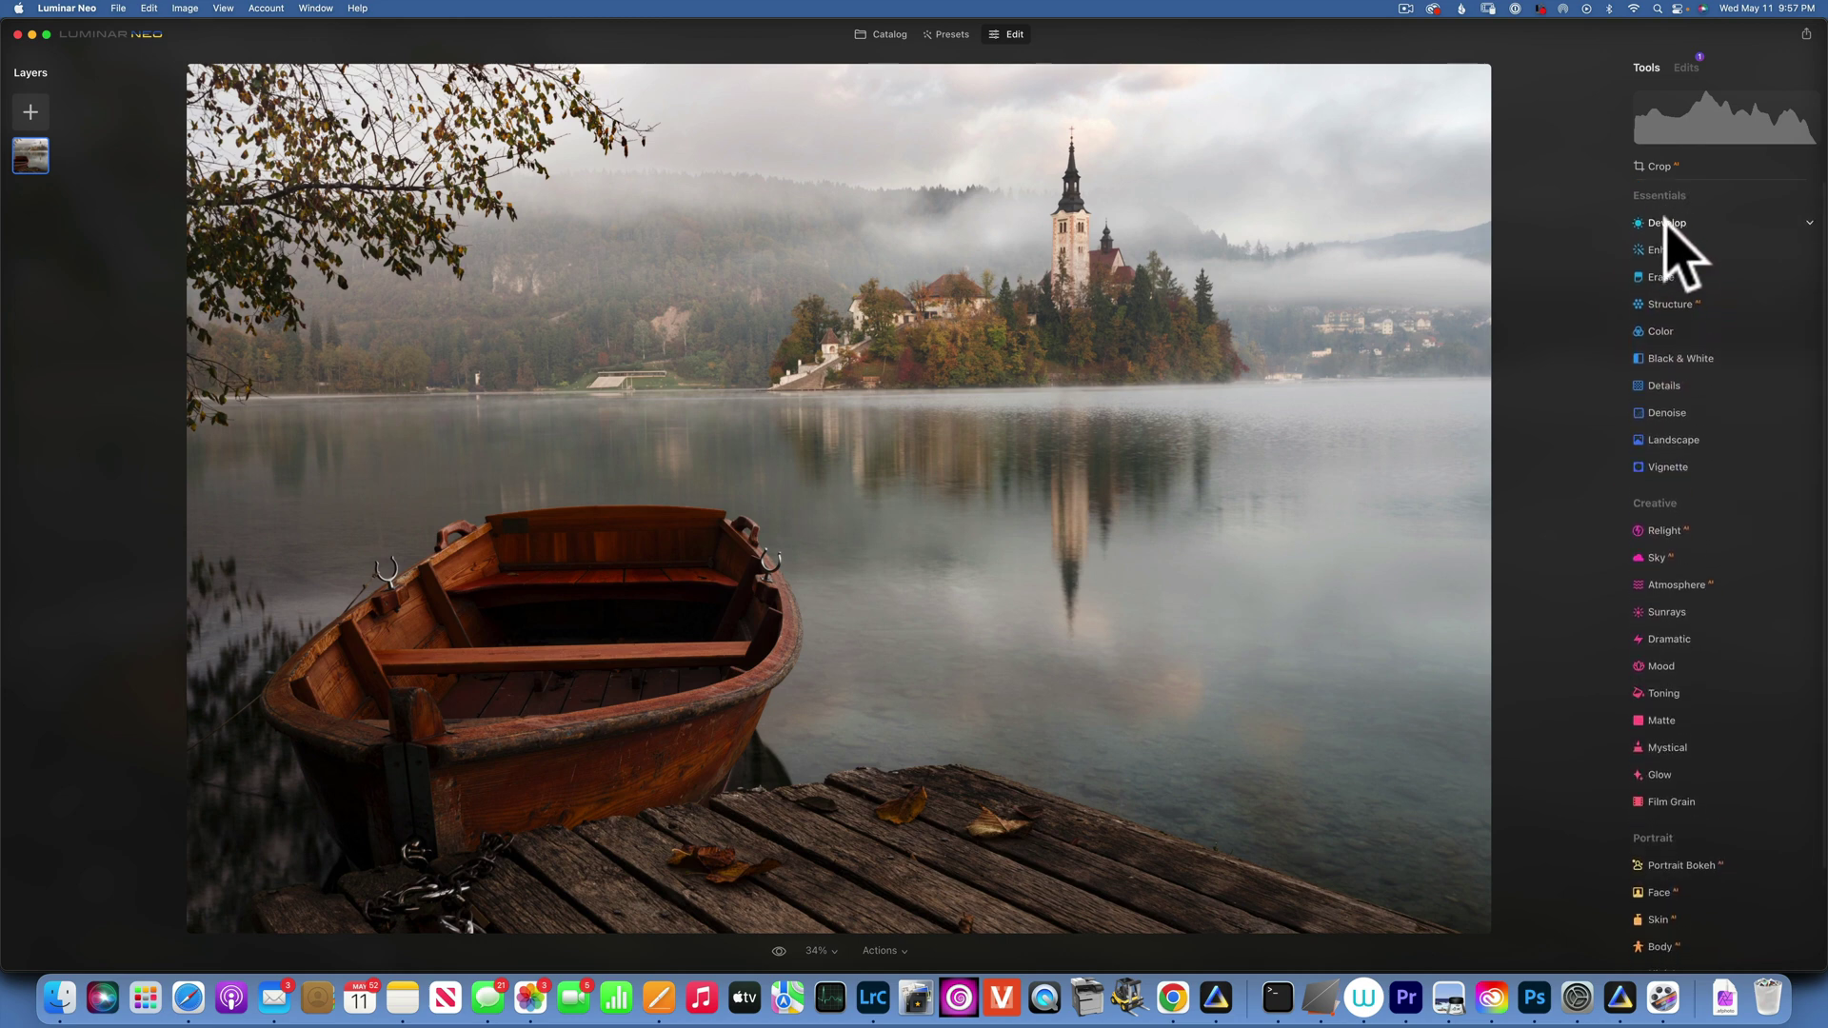
pyautogui.click(1666, 225)
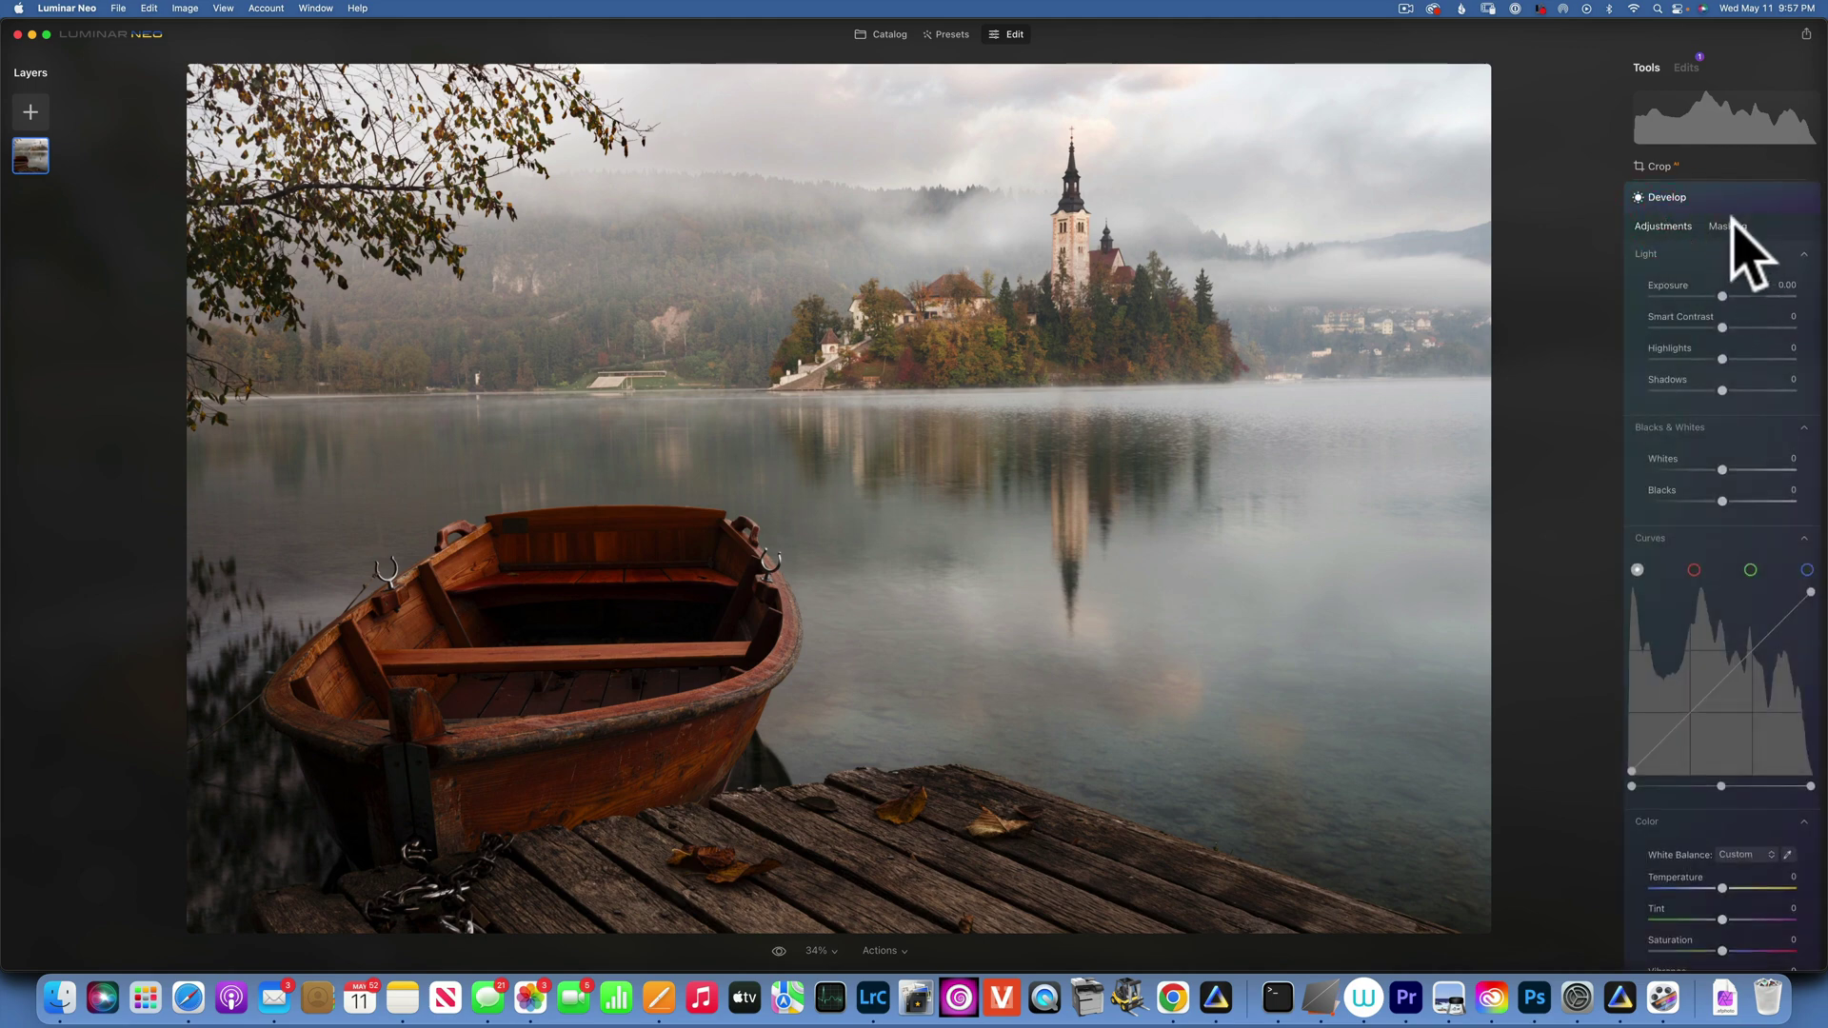
pyautogui.moveTo(1725, 294); pyautogui.dragTo(1740, 297)
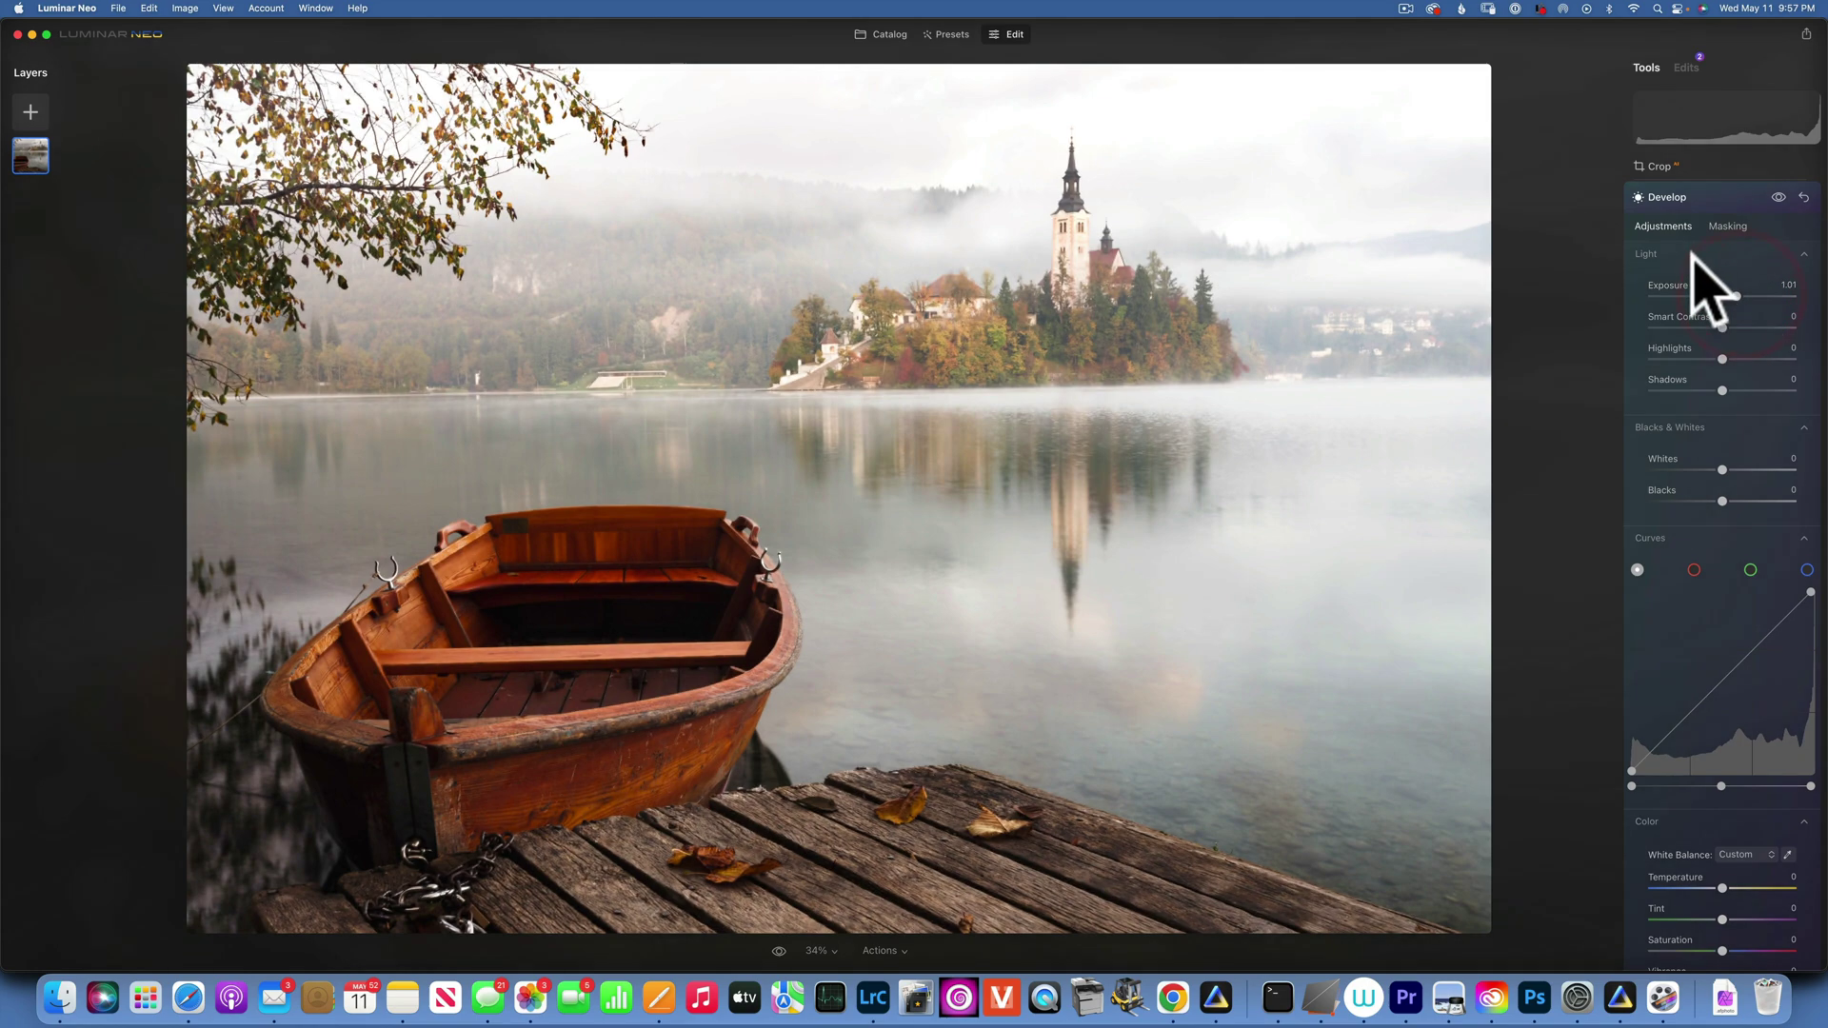
# Paste the copied boat mask into the Develop tool and toggle its overlay to check coverage, leaving it hidden
pyautogui.click(1728, 227)
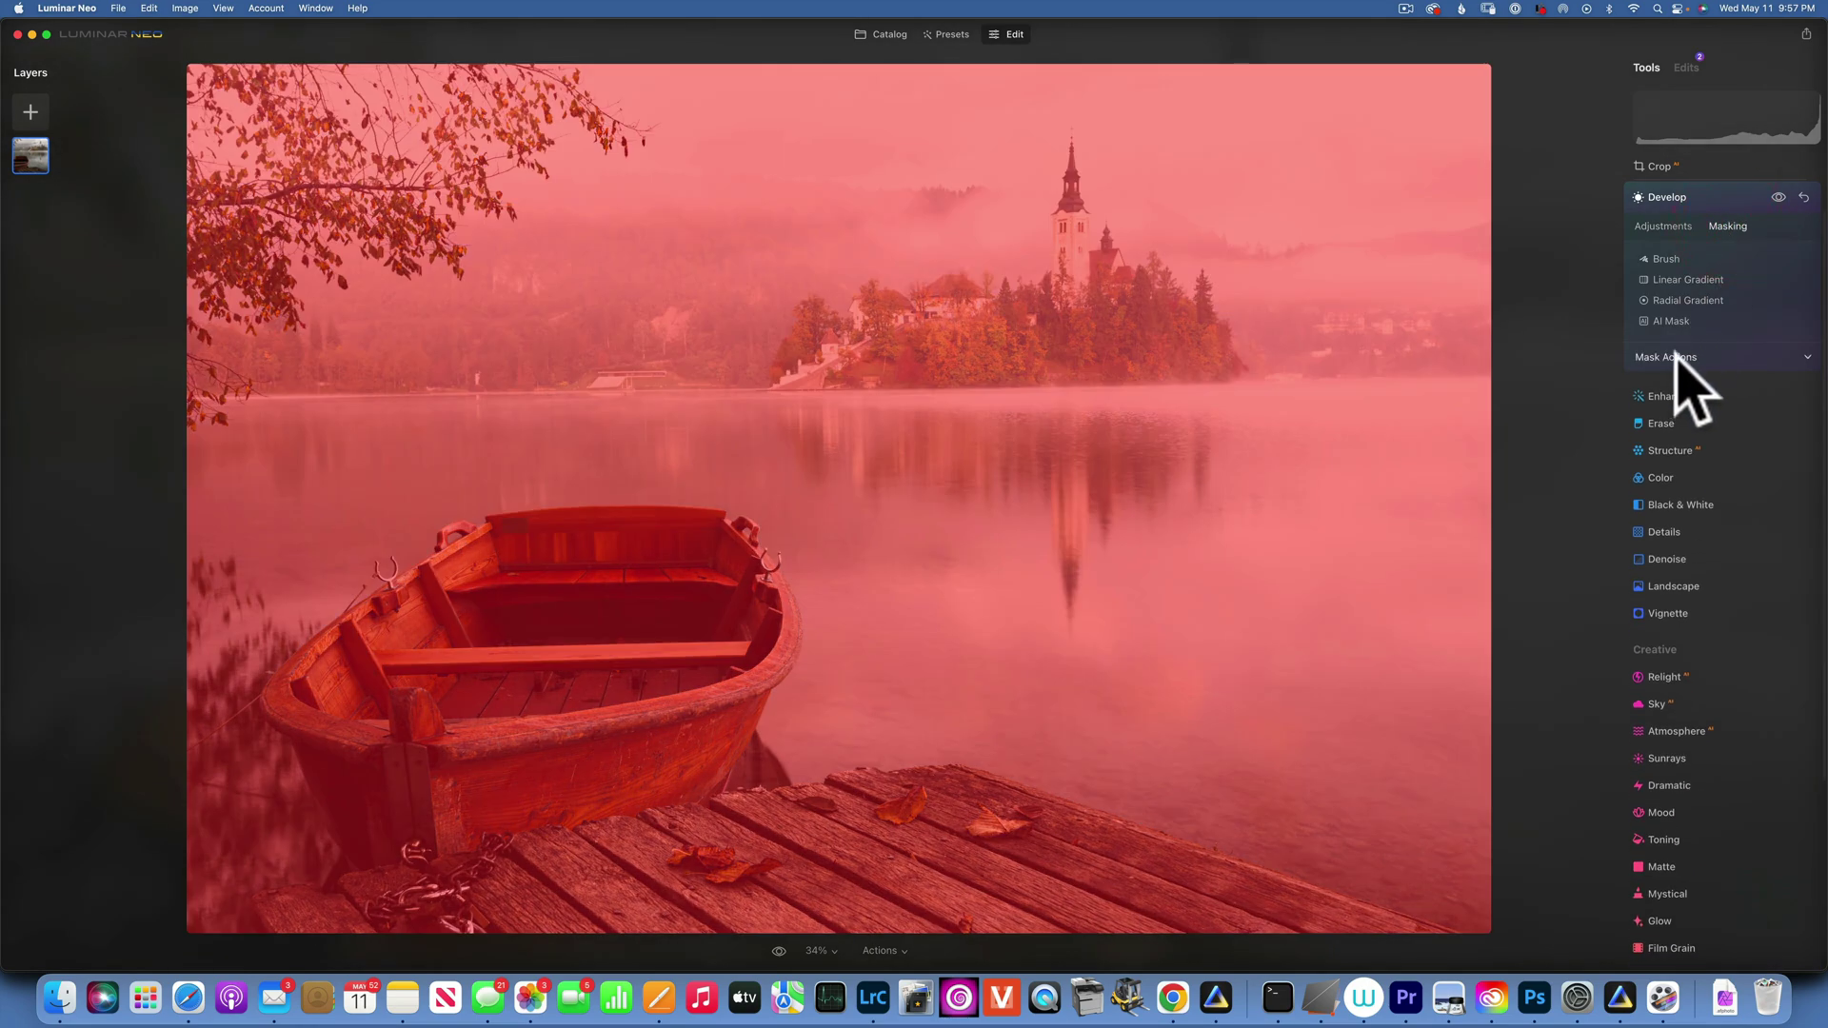
pyautogui.click(1667, 358)
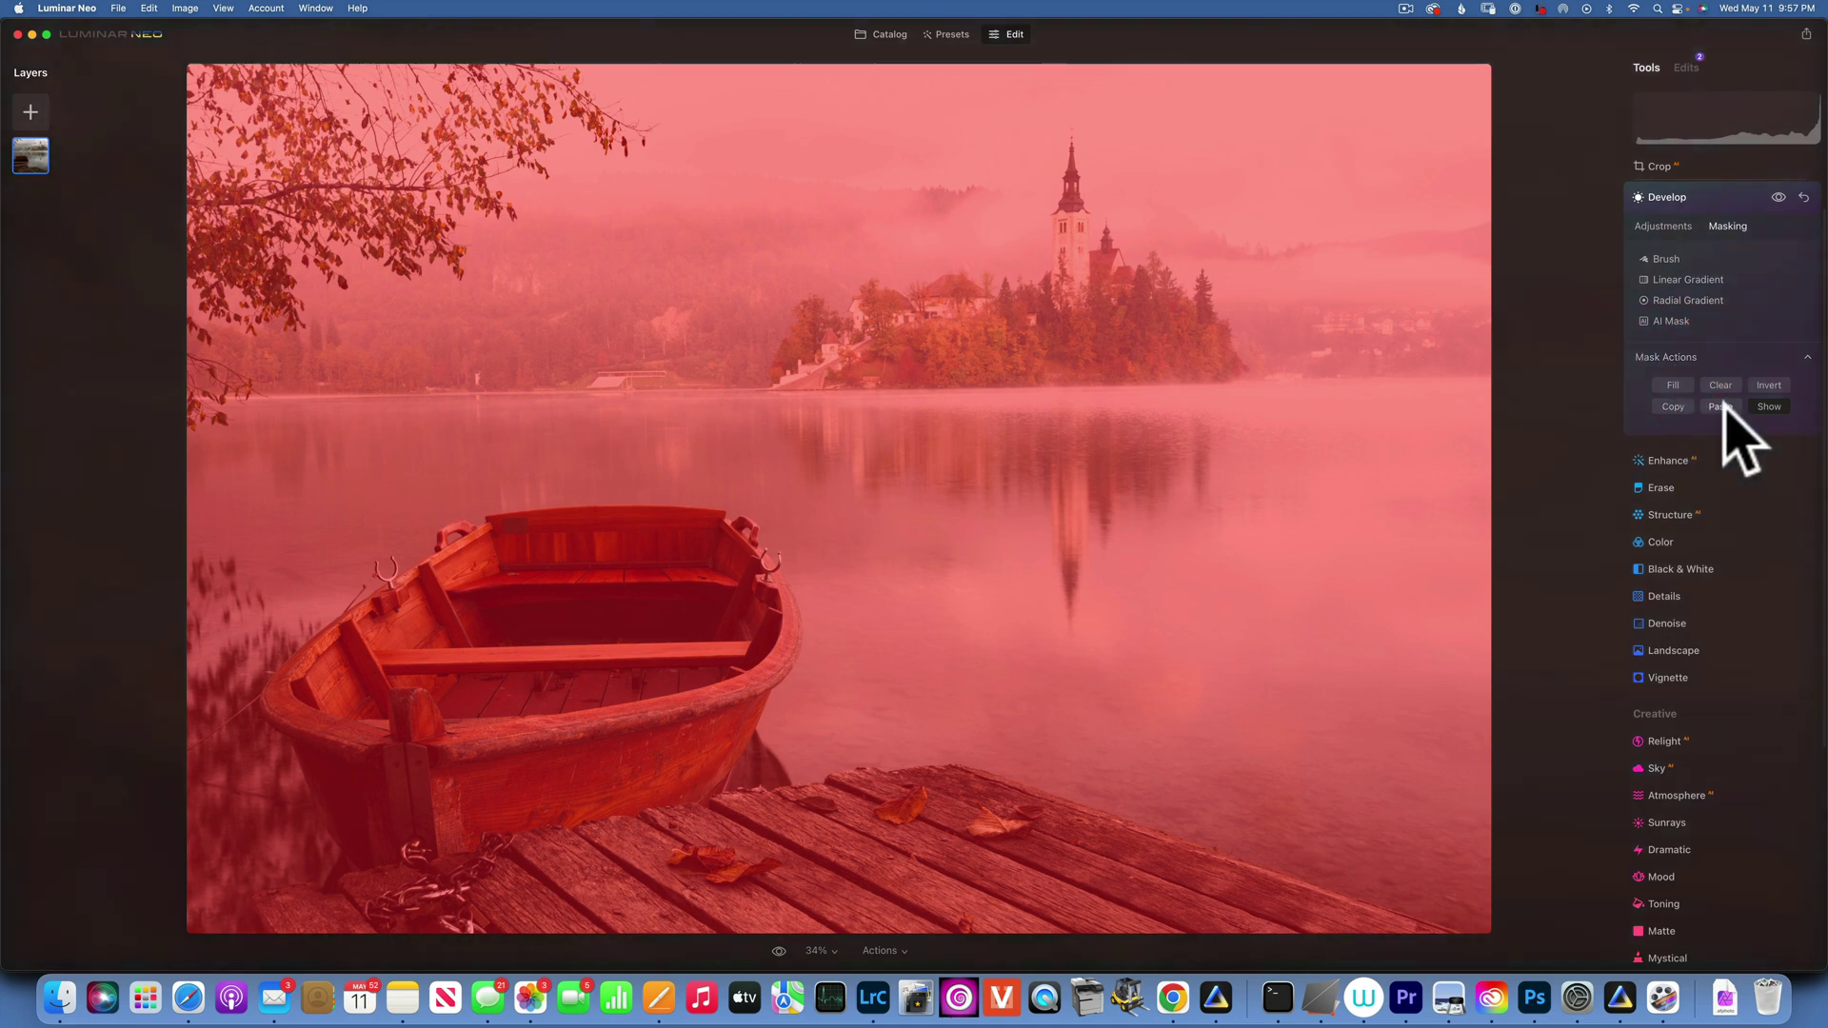
pyautogui.click(1722, 408)
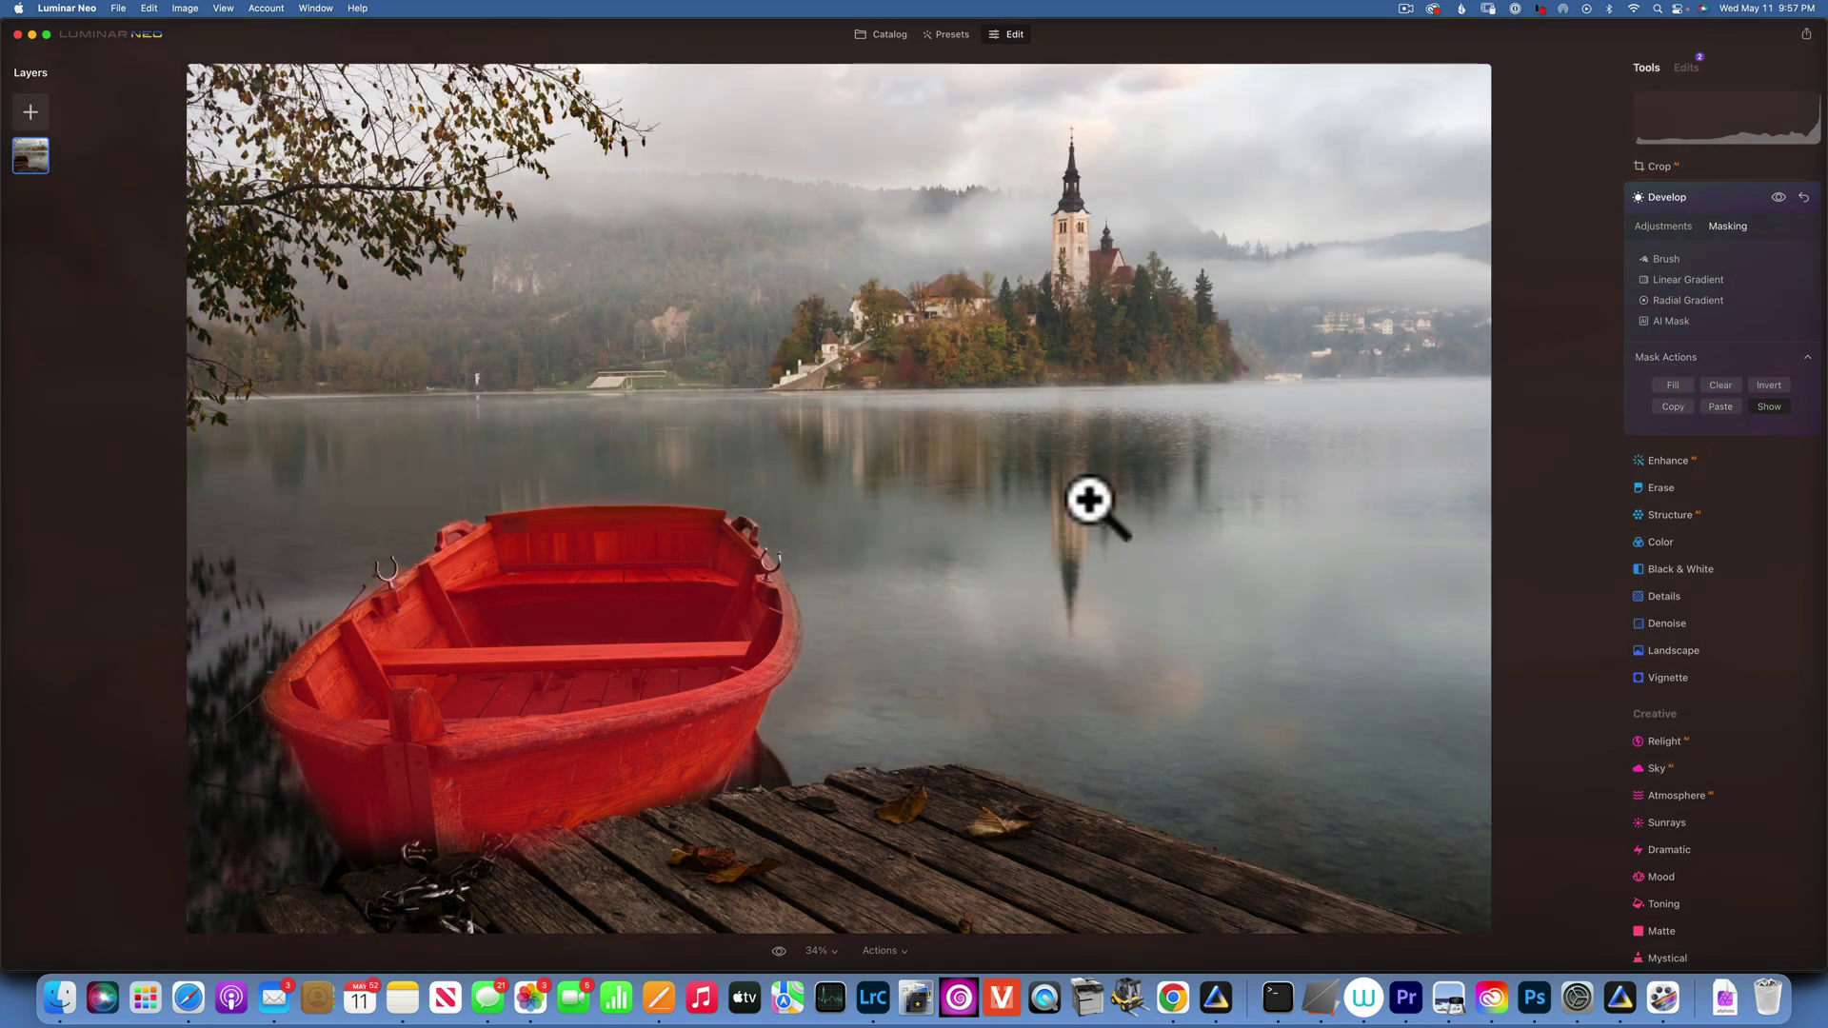
pyautogui.click(1768, 407)
pyautogui.click(1768, 406)
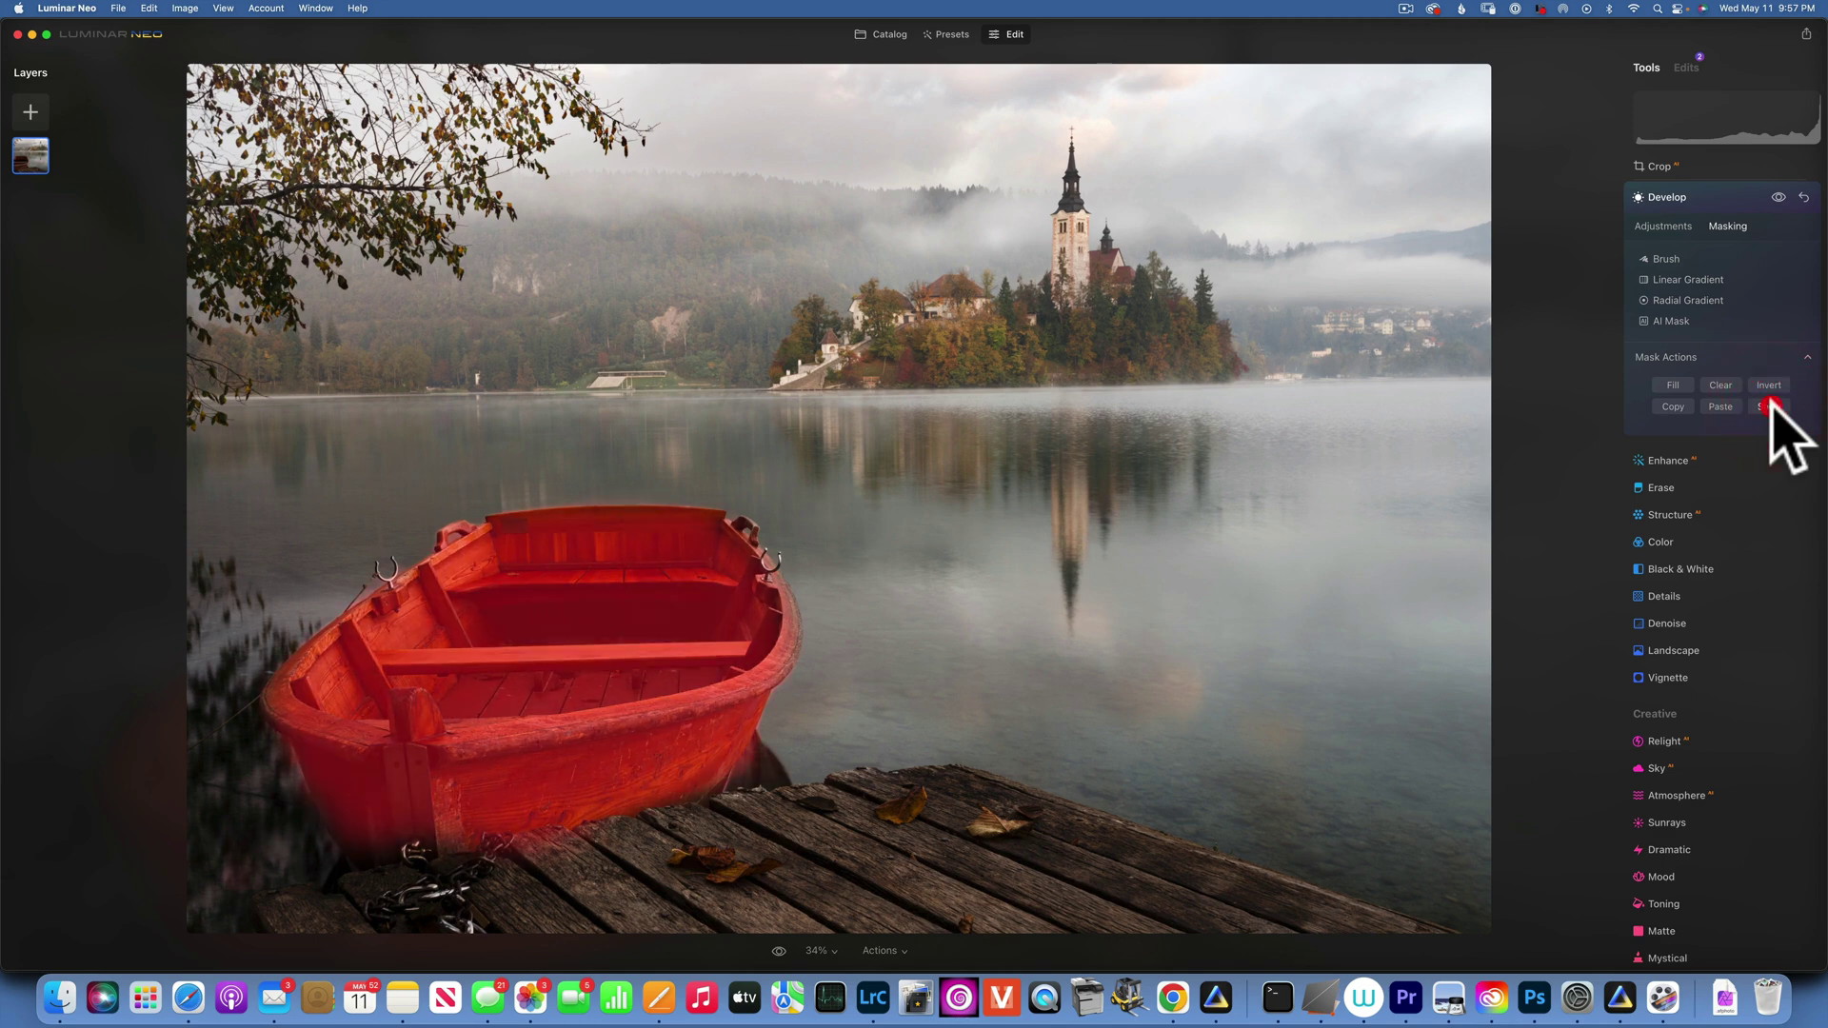
pyautogui.click(1768, 406)
# Set the boat's masked Develop adjustments to Exposure 0.73, Whites 55 and Highlights 60
pyautogui.click(1664, 227)
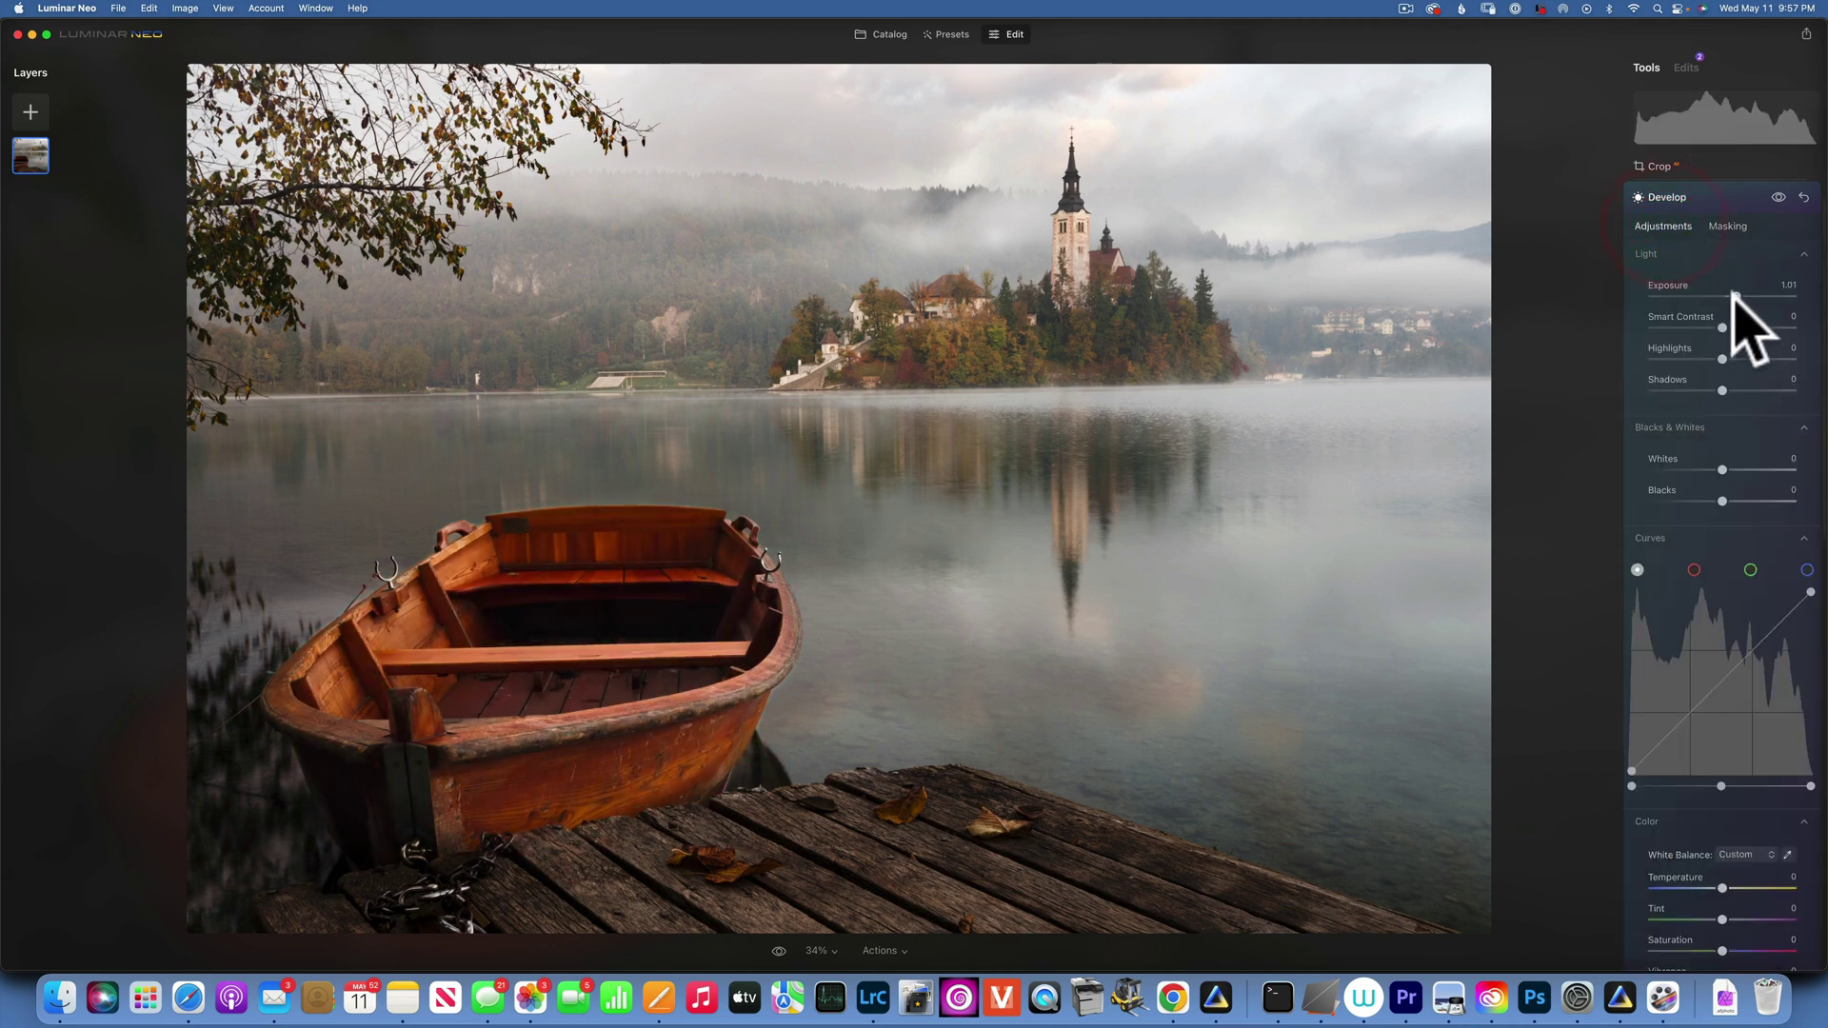
pyautogui.moveTo(1733, 294); pyautogui.dragTo(1728, 296)
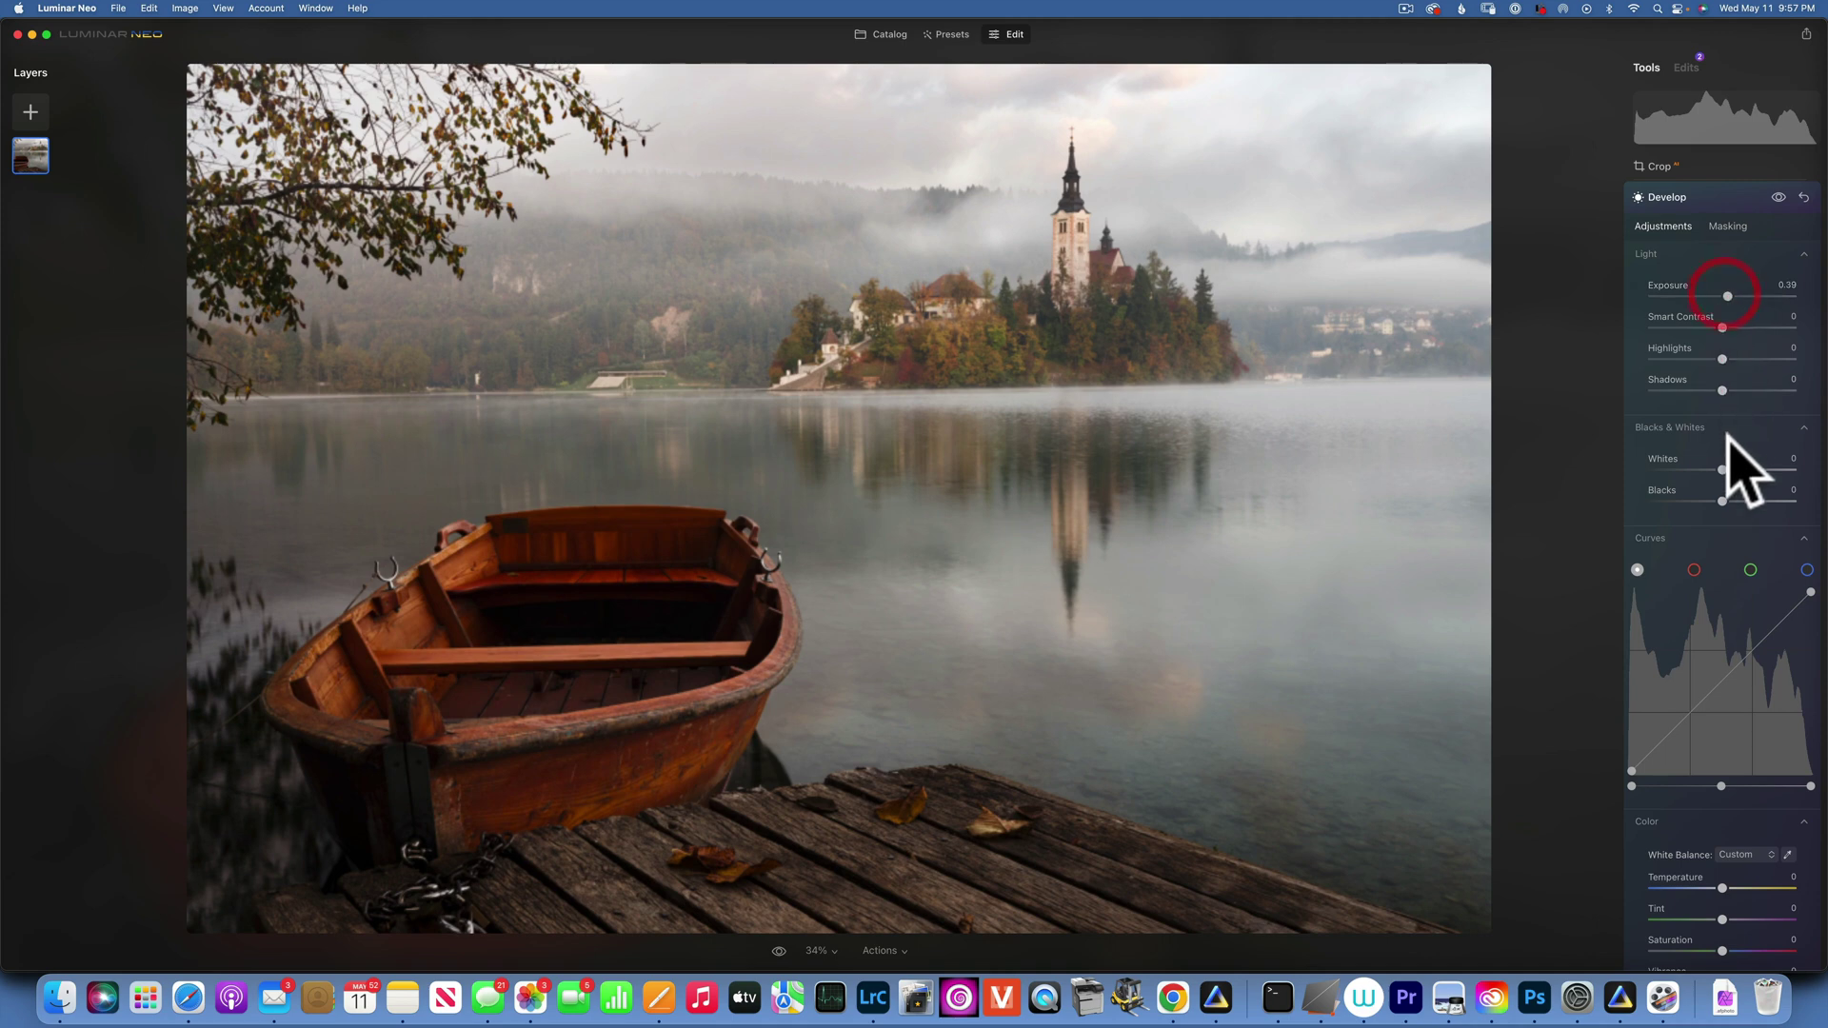
pyautogui.moveTo(1722, 470); pyautogui.dragTo(1763, 469)
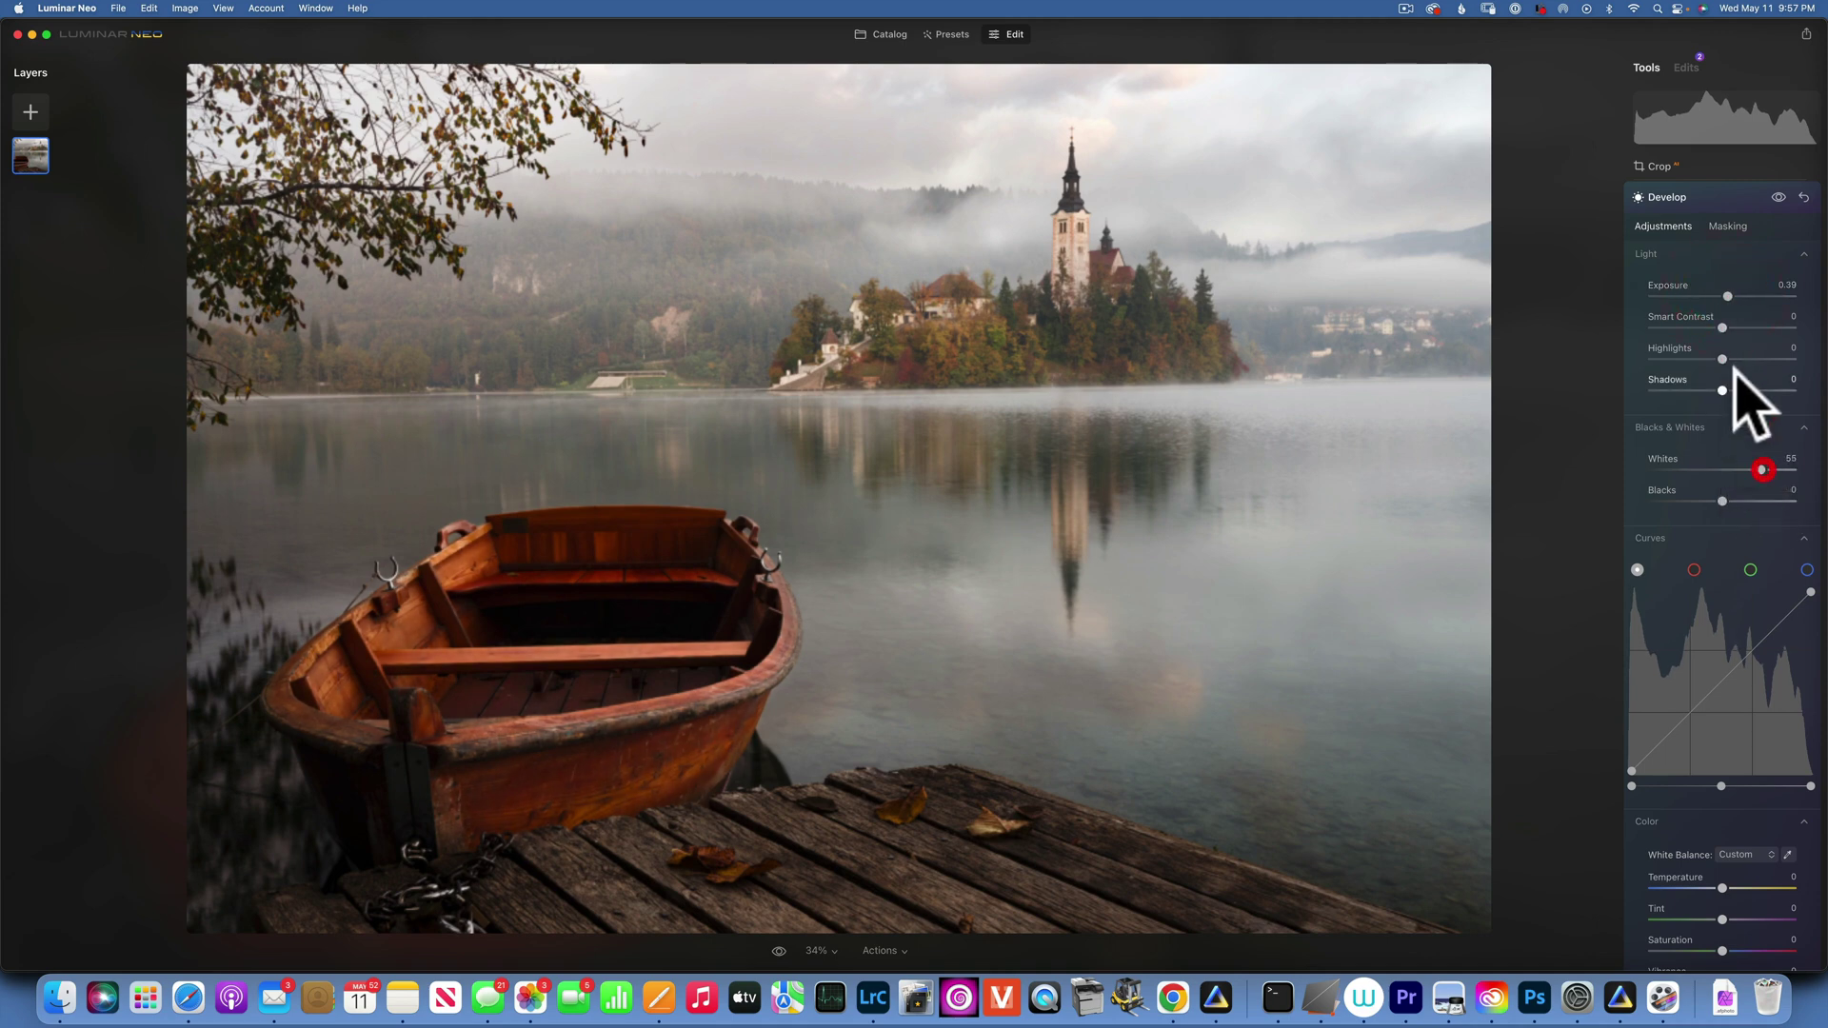
pyautogui.moveTo(1728, 296); pyautogui.dragTo(1732, 294)
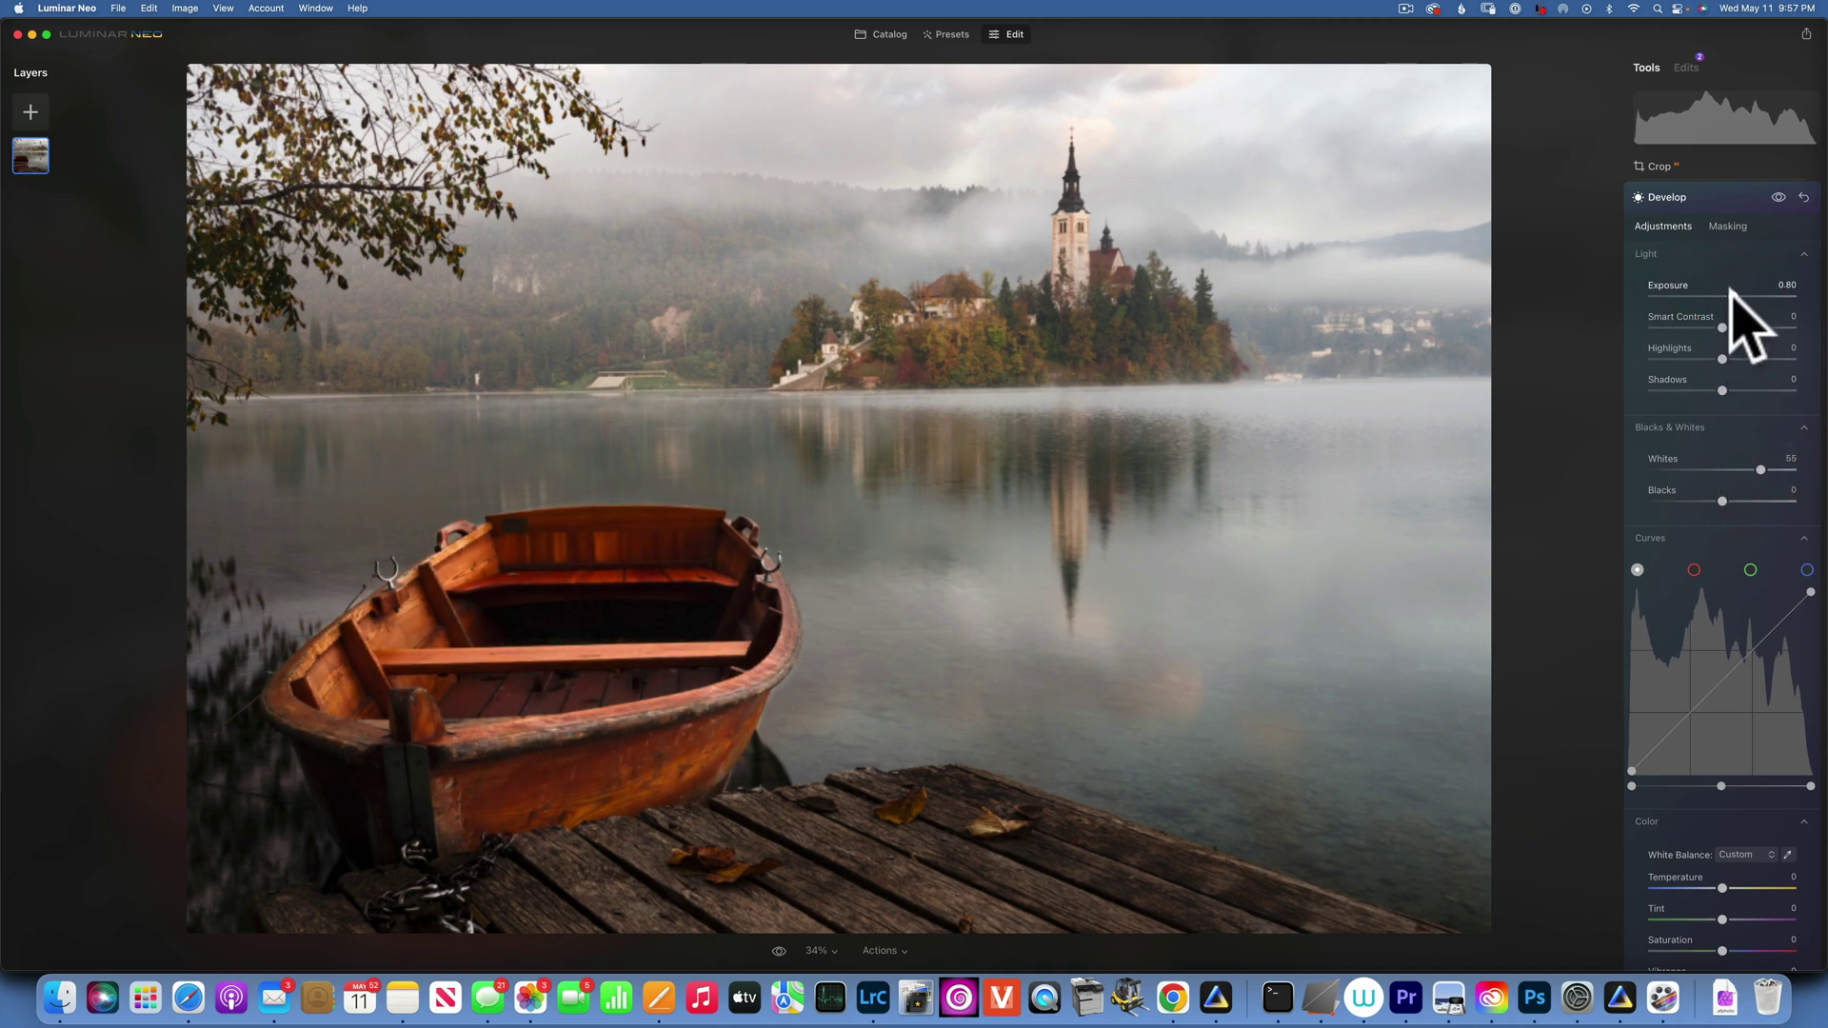
pyautogui.click(1731, 294)
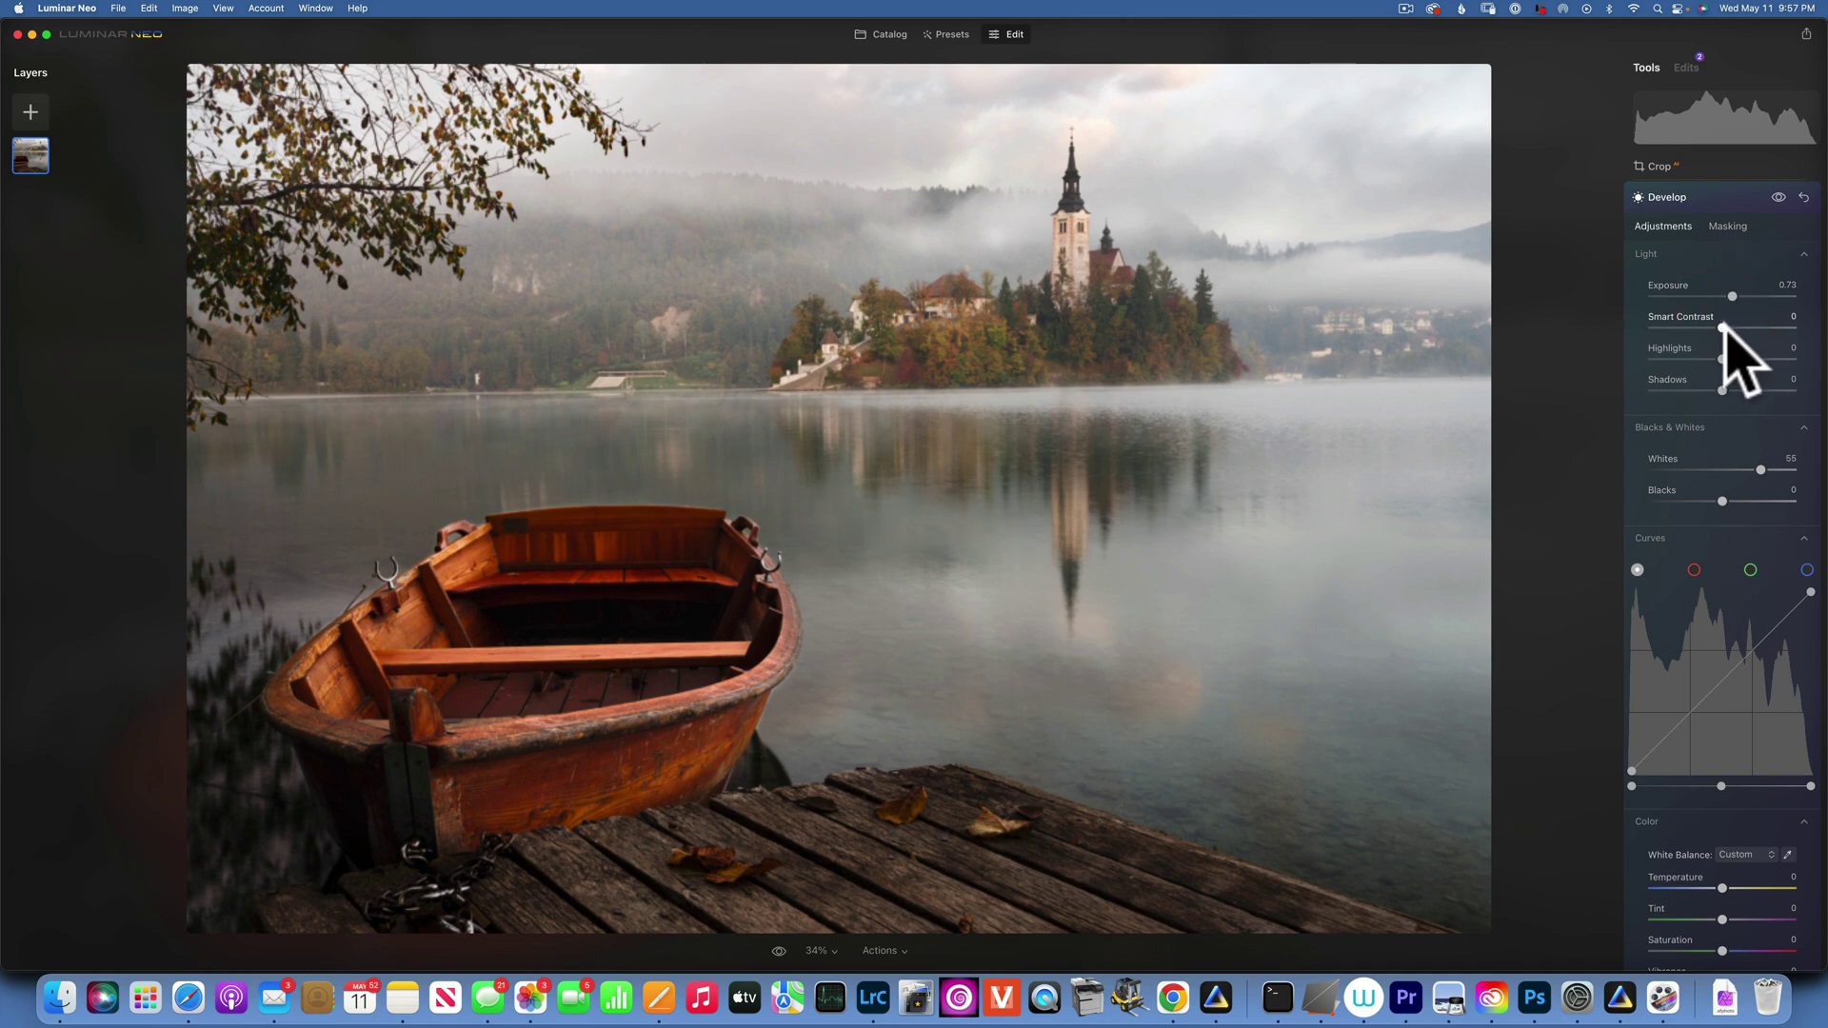
pyautogui.moveTo(1722, 359); pyautogui.dragTo(1764, 358)
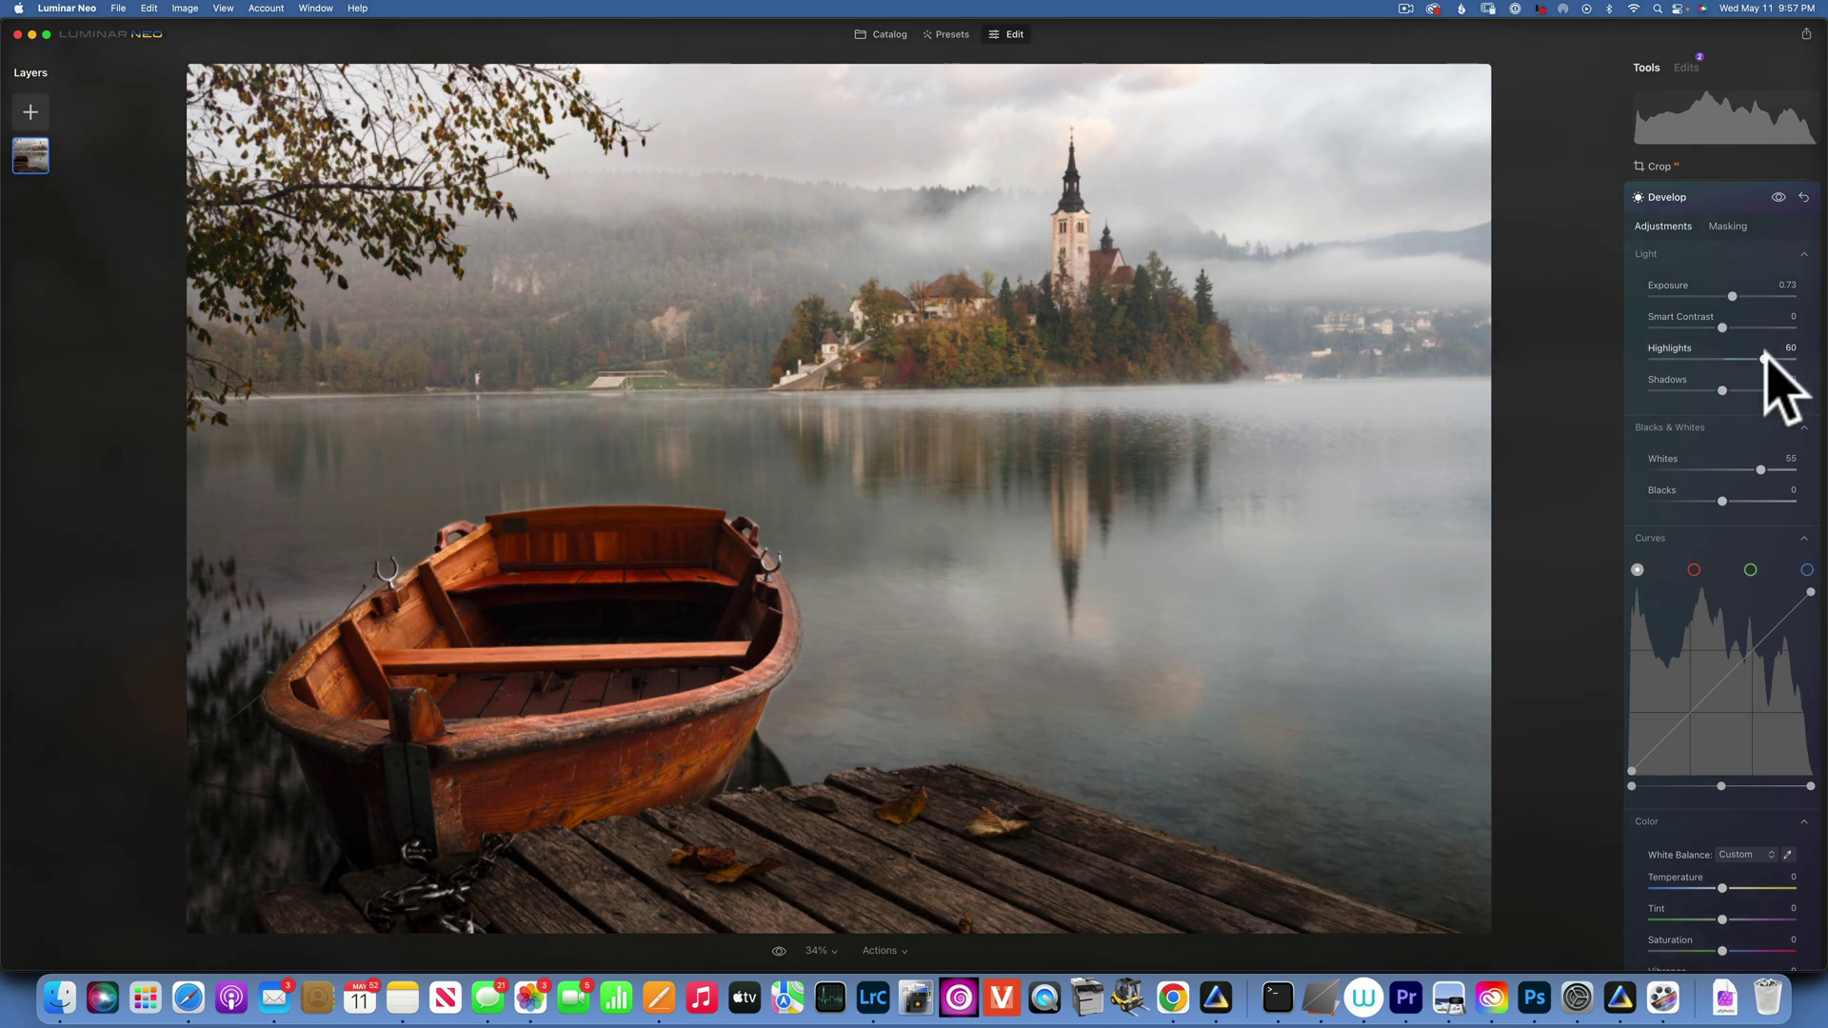
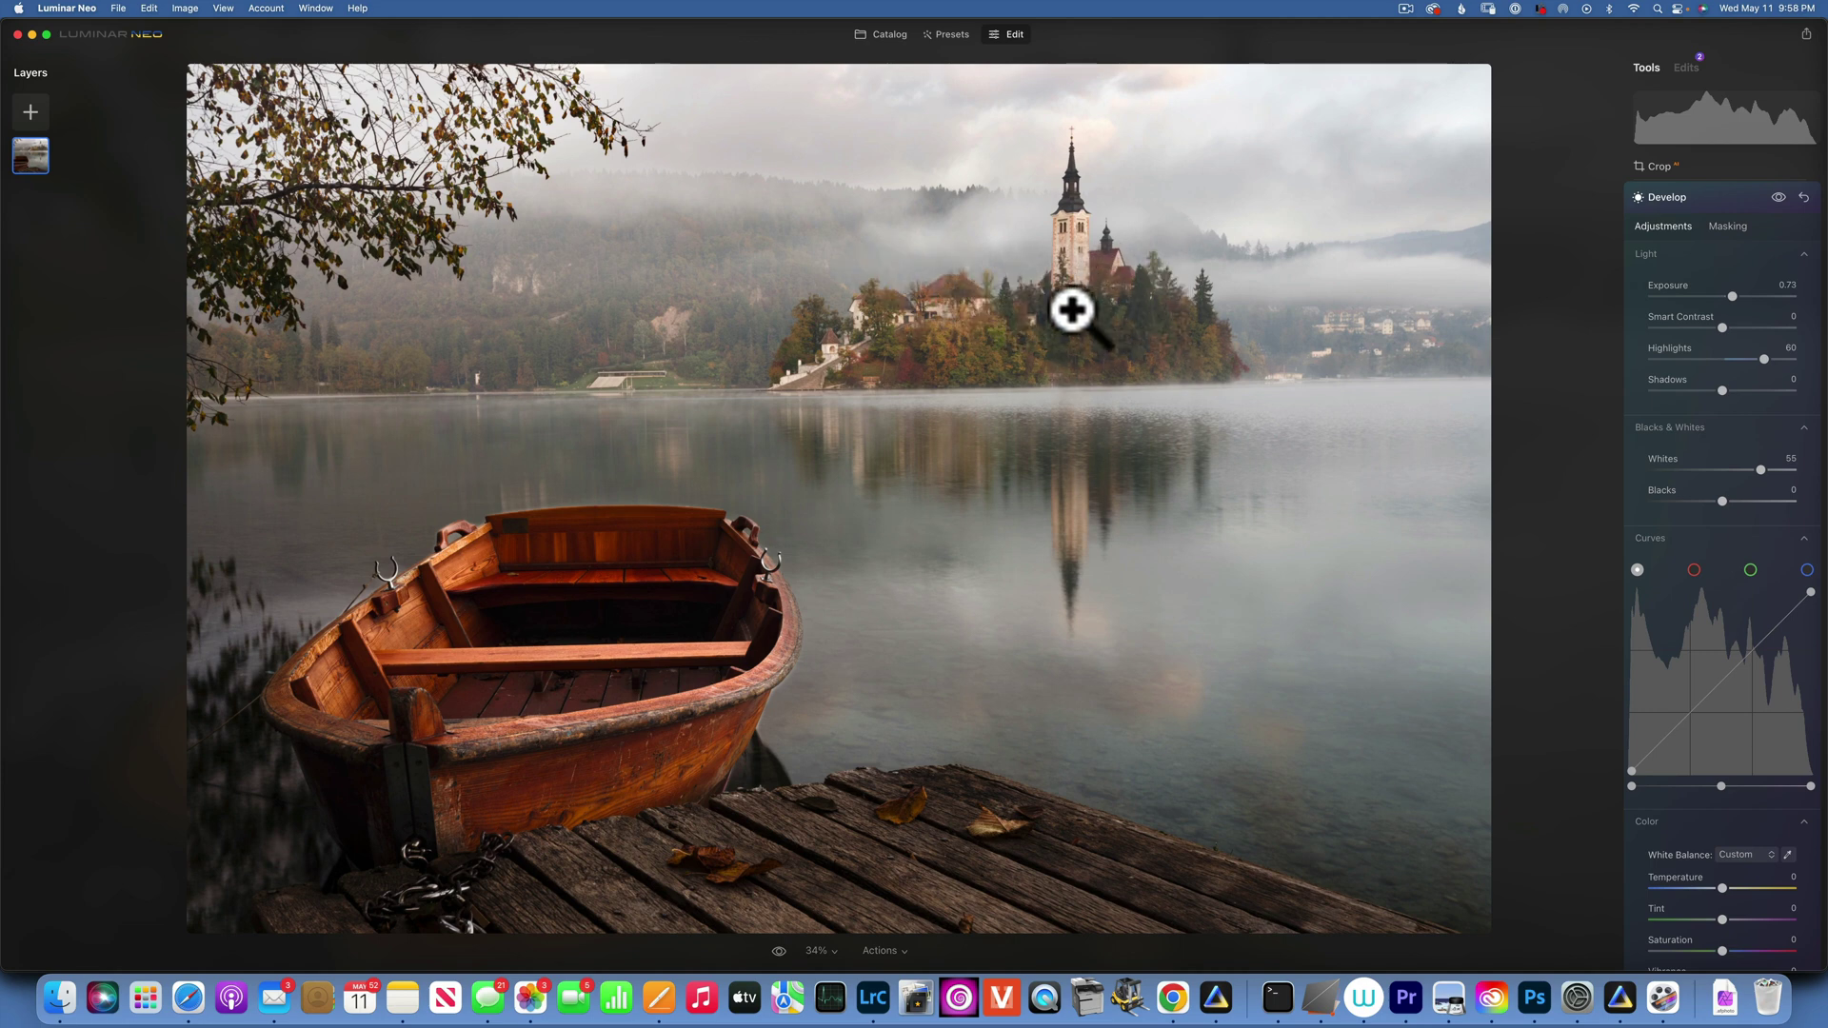
# Start a second Develop adjustment on the lake photo and set its Saturation to 32
pyautogui.click(1673, 196)
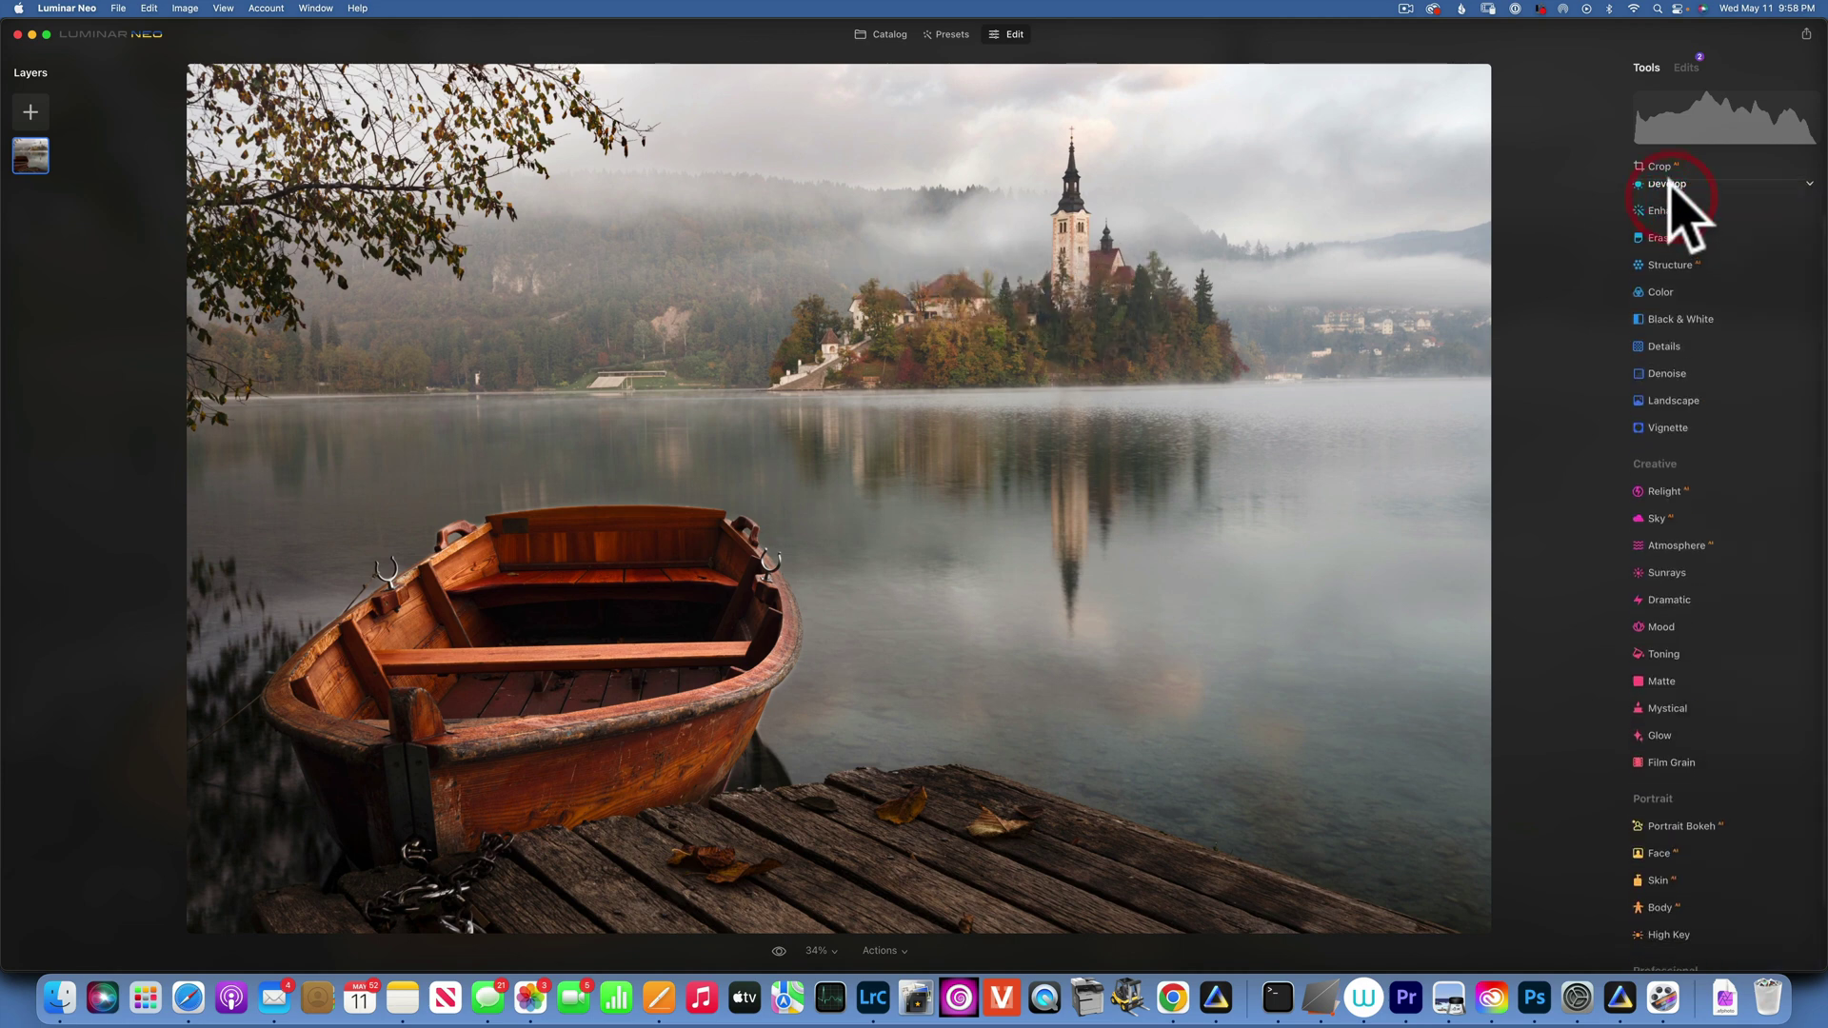
pyautogui.click(1668, 183)
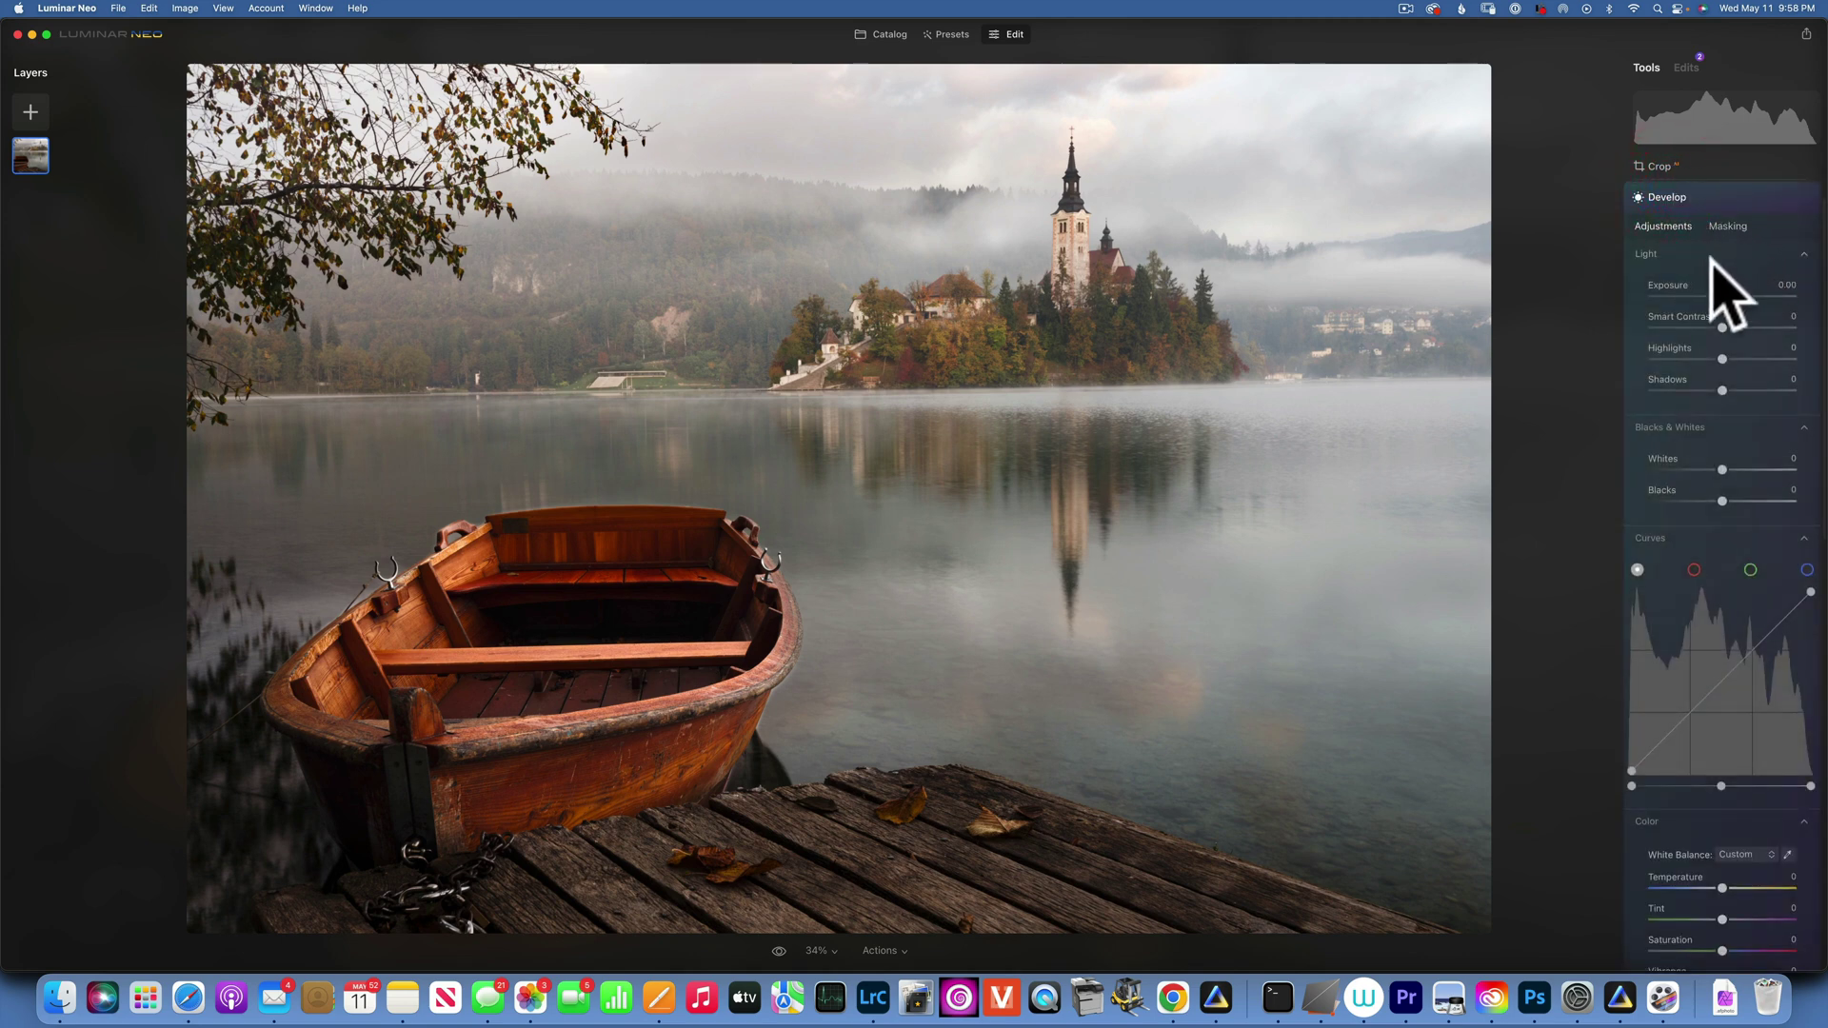
pyautogui.scroll(-5, 1728, 800)
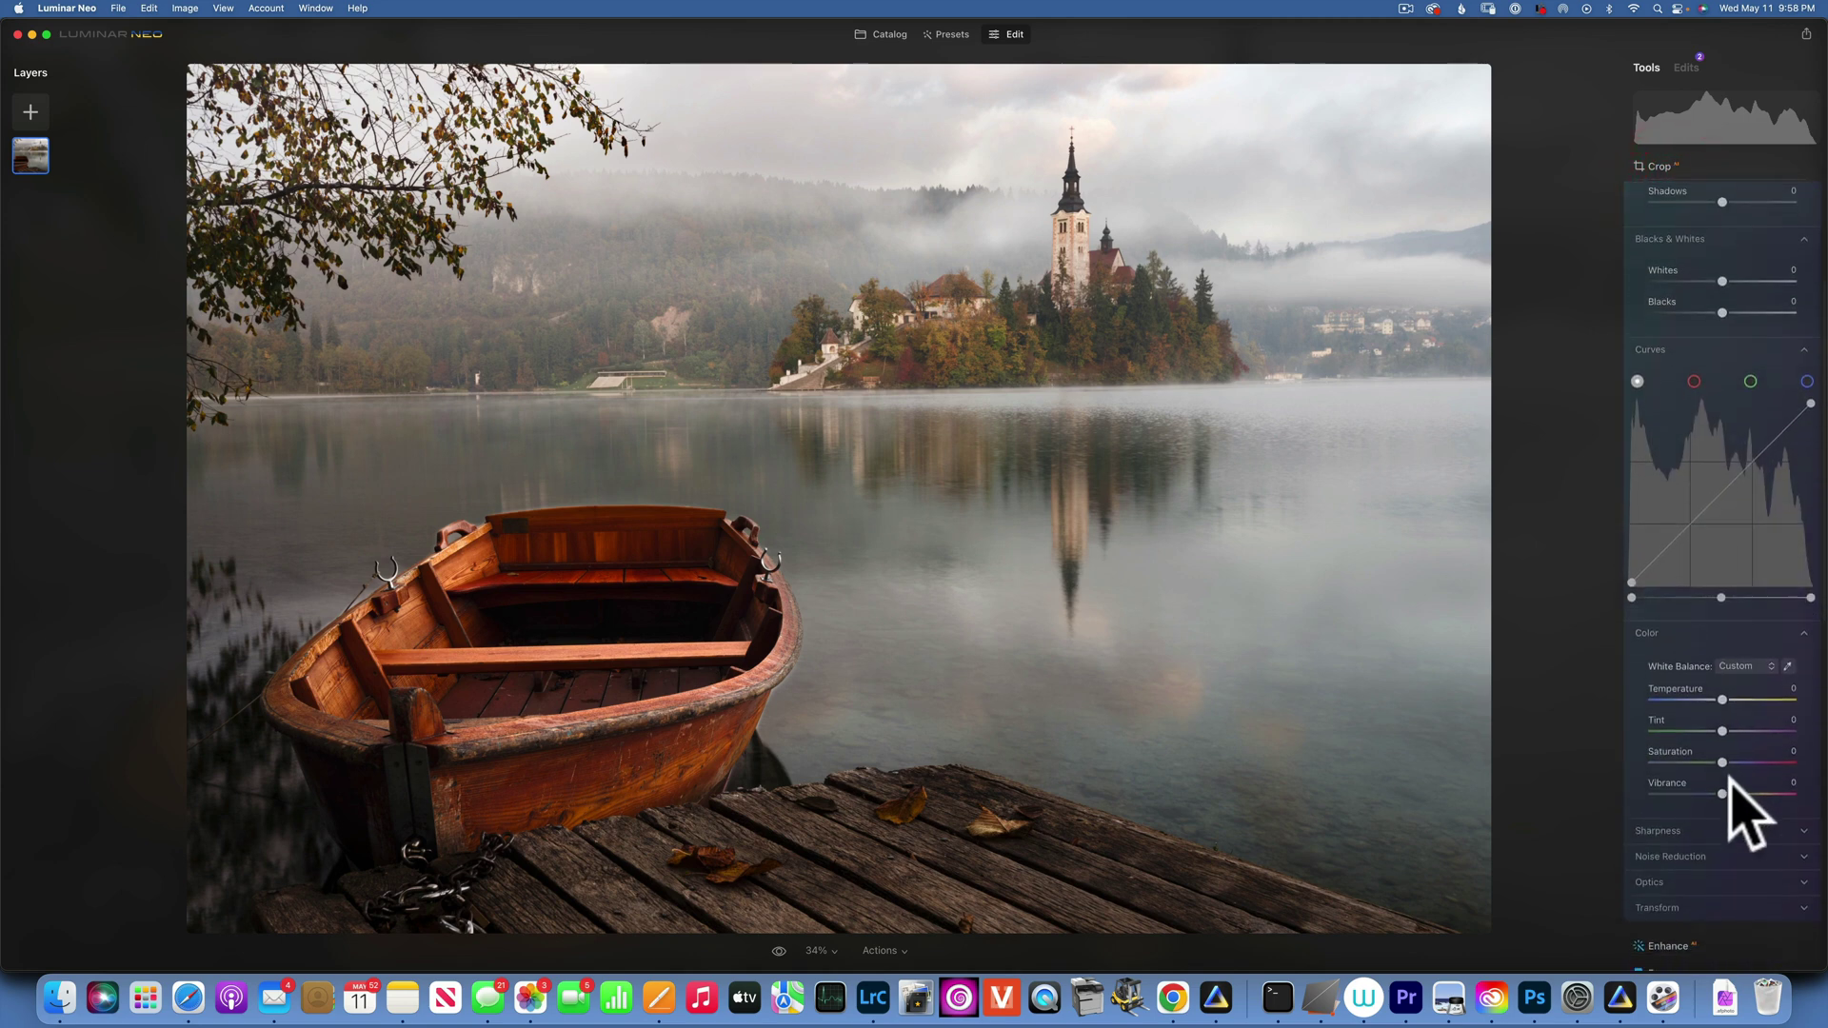
pyautogui.moveTo(1724, 749); pyautogui.dragTo(1747, 749)
pyautogui.scroll(2, 1747, 749)
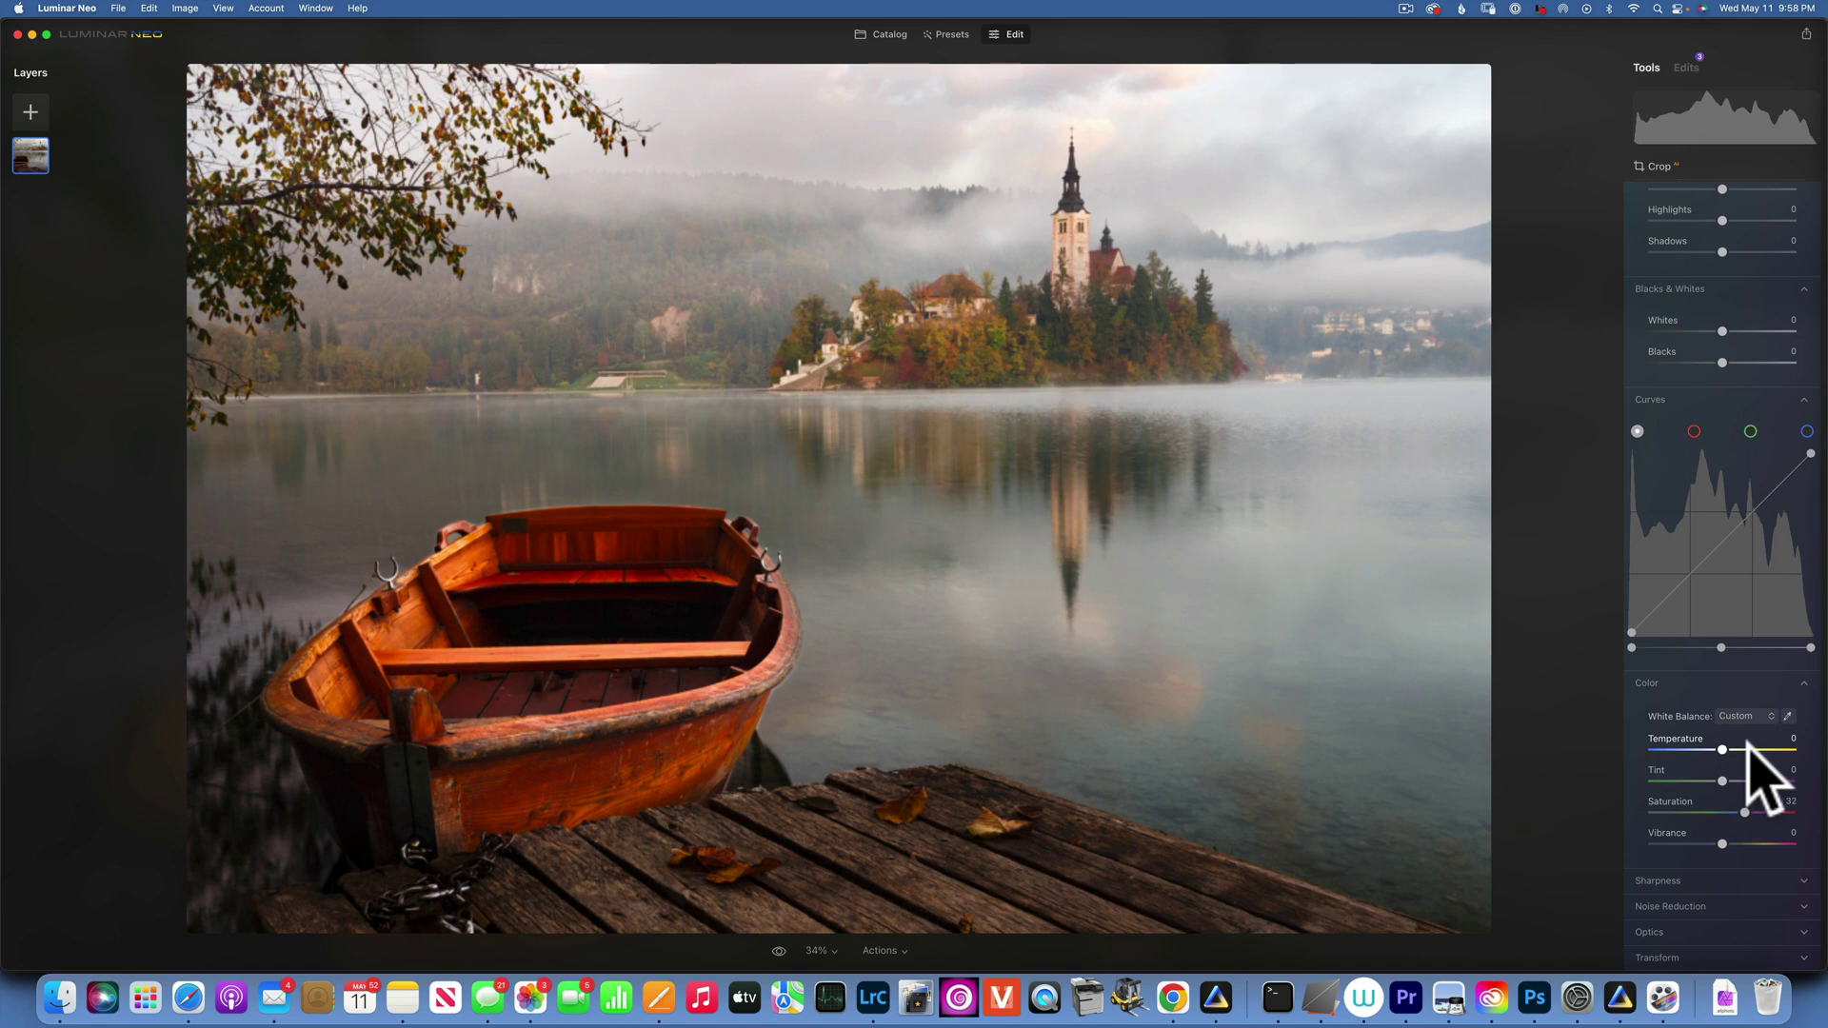
pyautogui.scroll(5, 1730, 294)
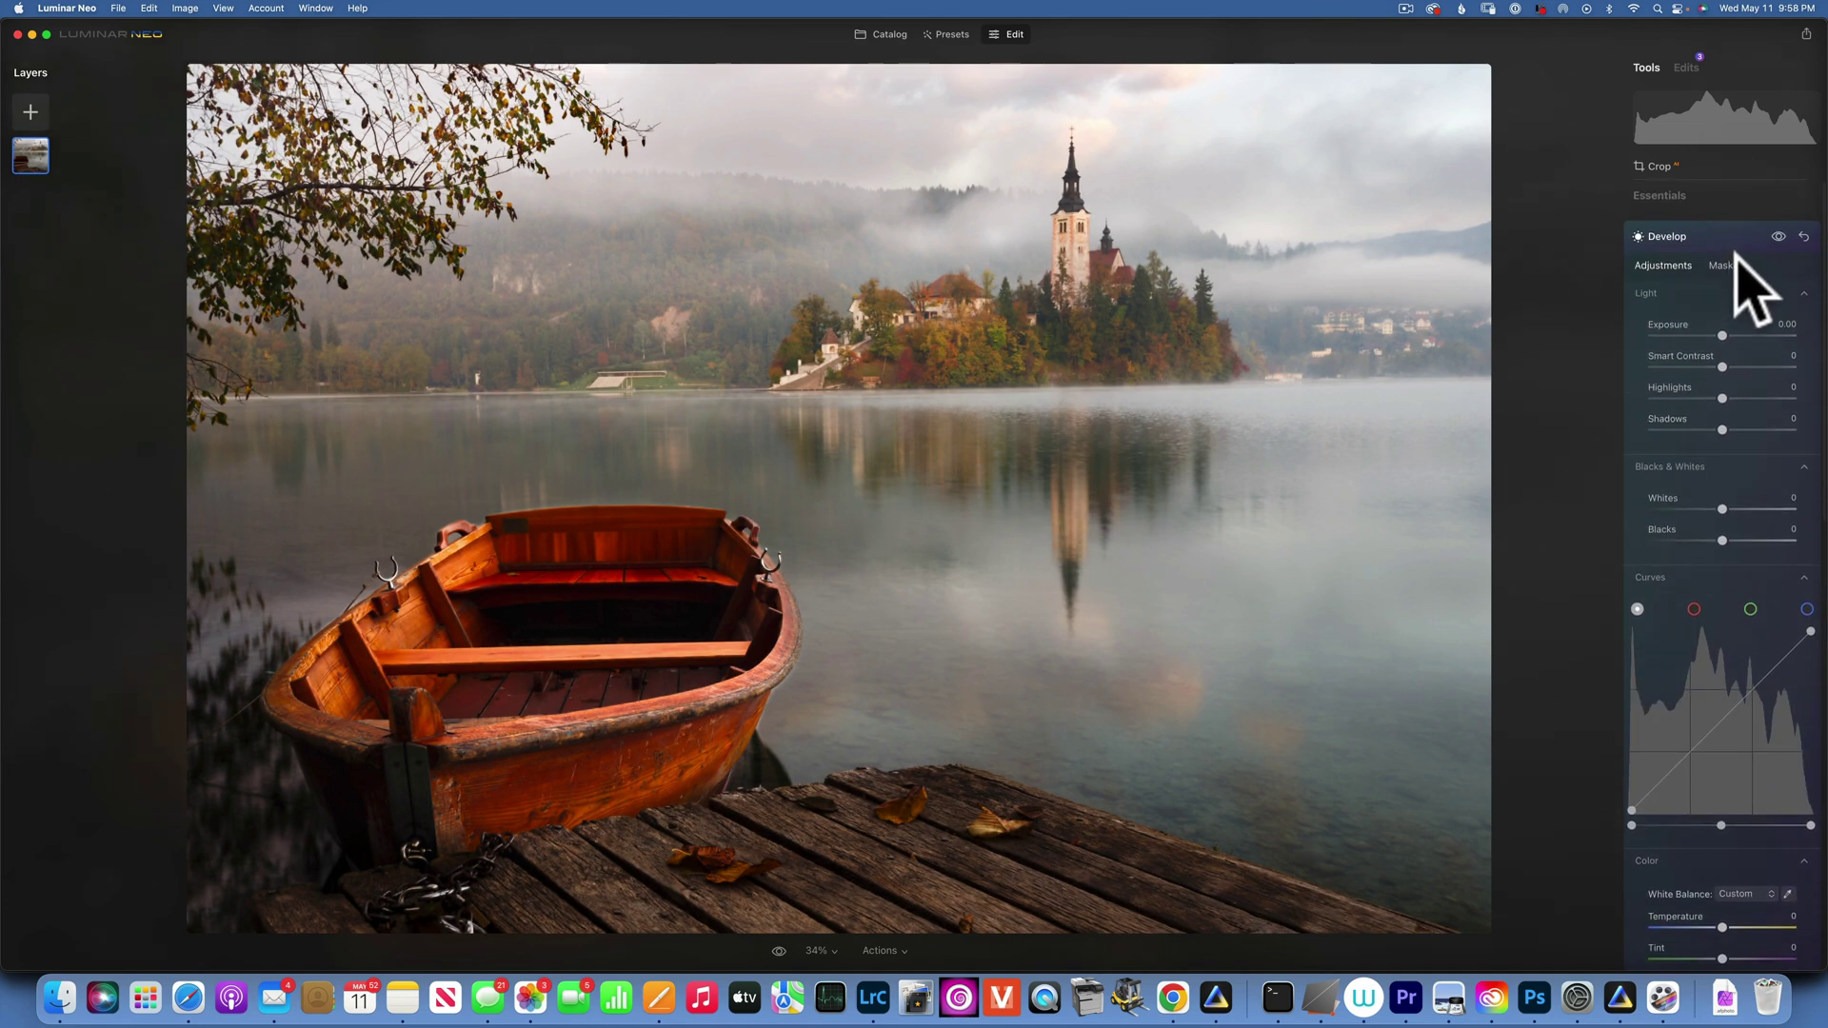
# Place a radial gradient mask centred on the church island and invert it so the saturation boost applies inside the circle
pyautogui.click(1729, 266)
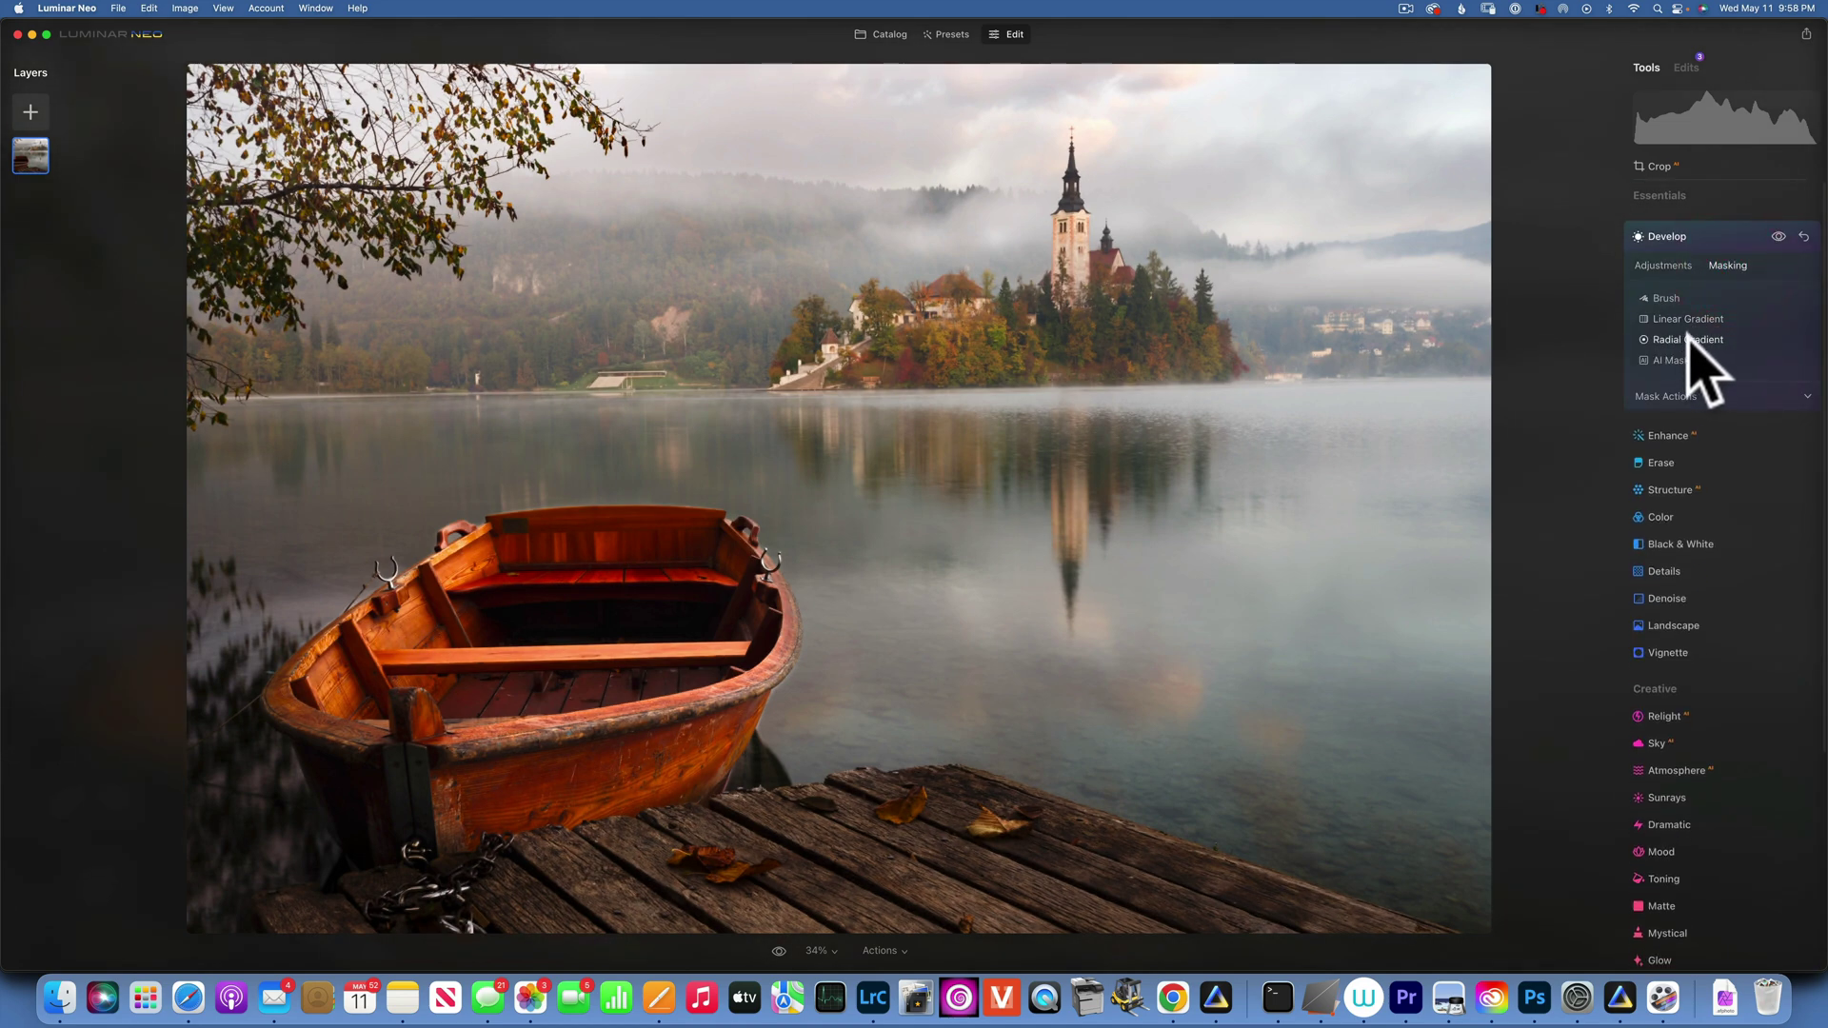
pyautogui.click(1688, 339)
pyautogui.moveTo(1038, 314); pyautogui.dragTo(1185, 346)
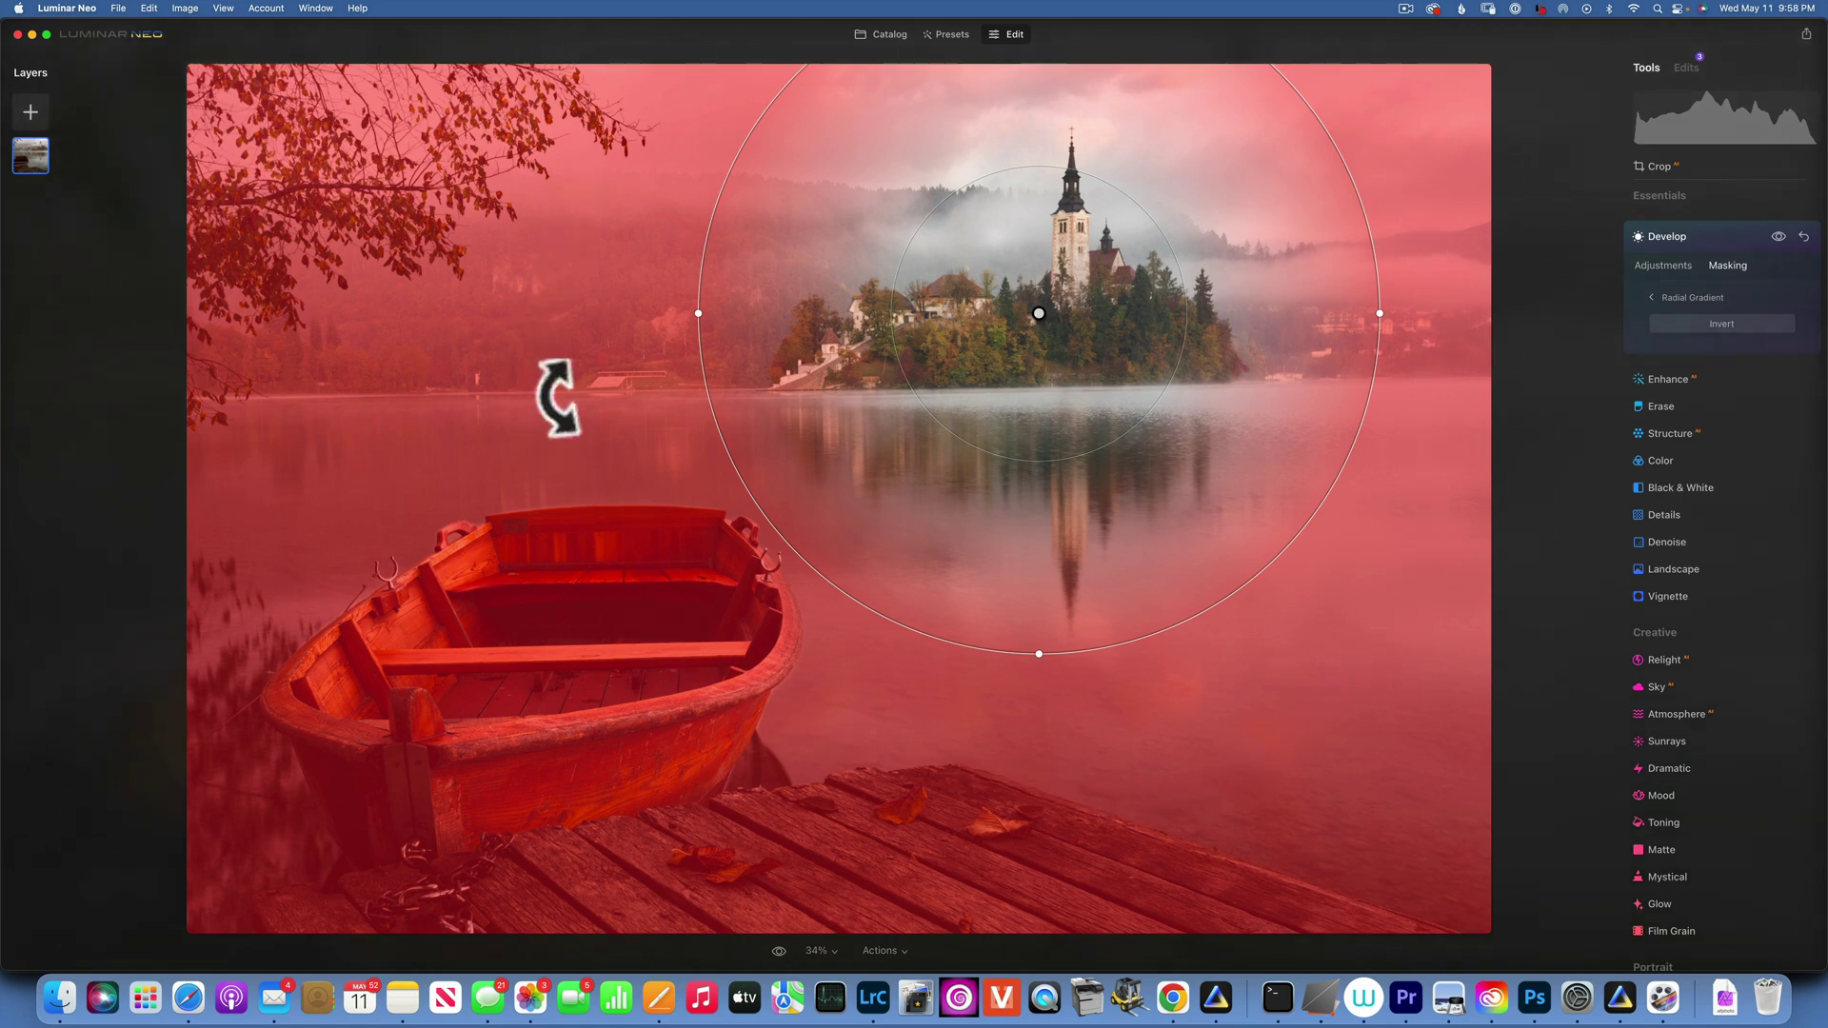
pyautogui.click(1719, 323)
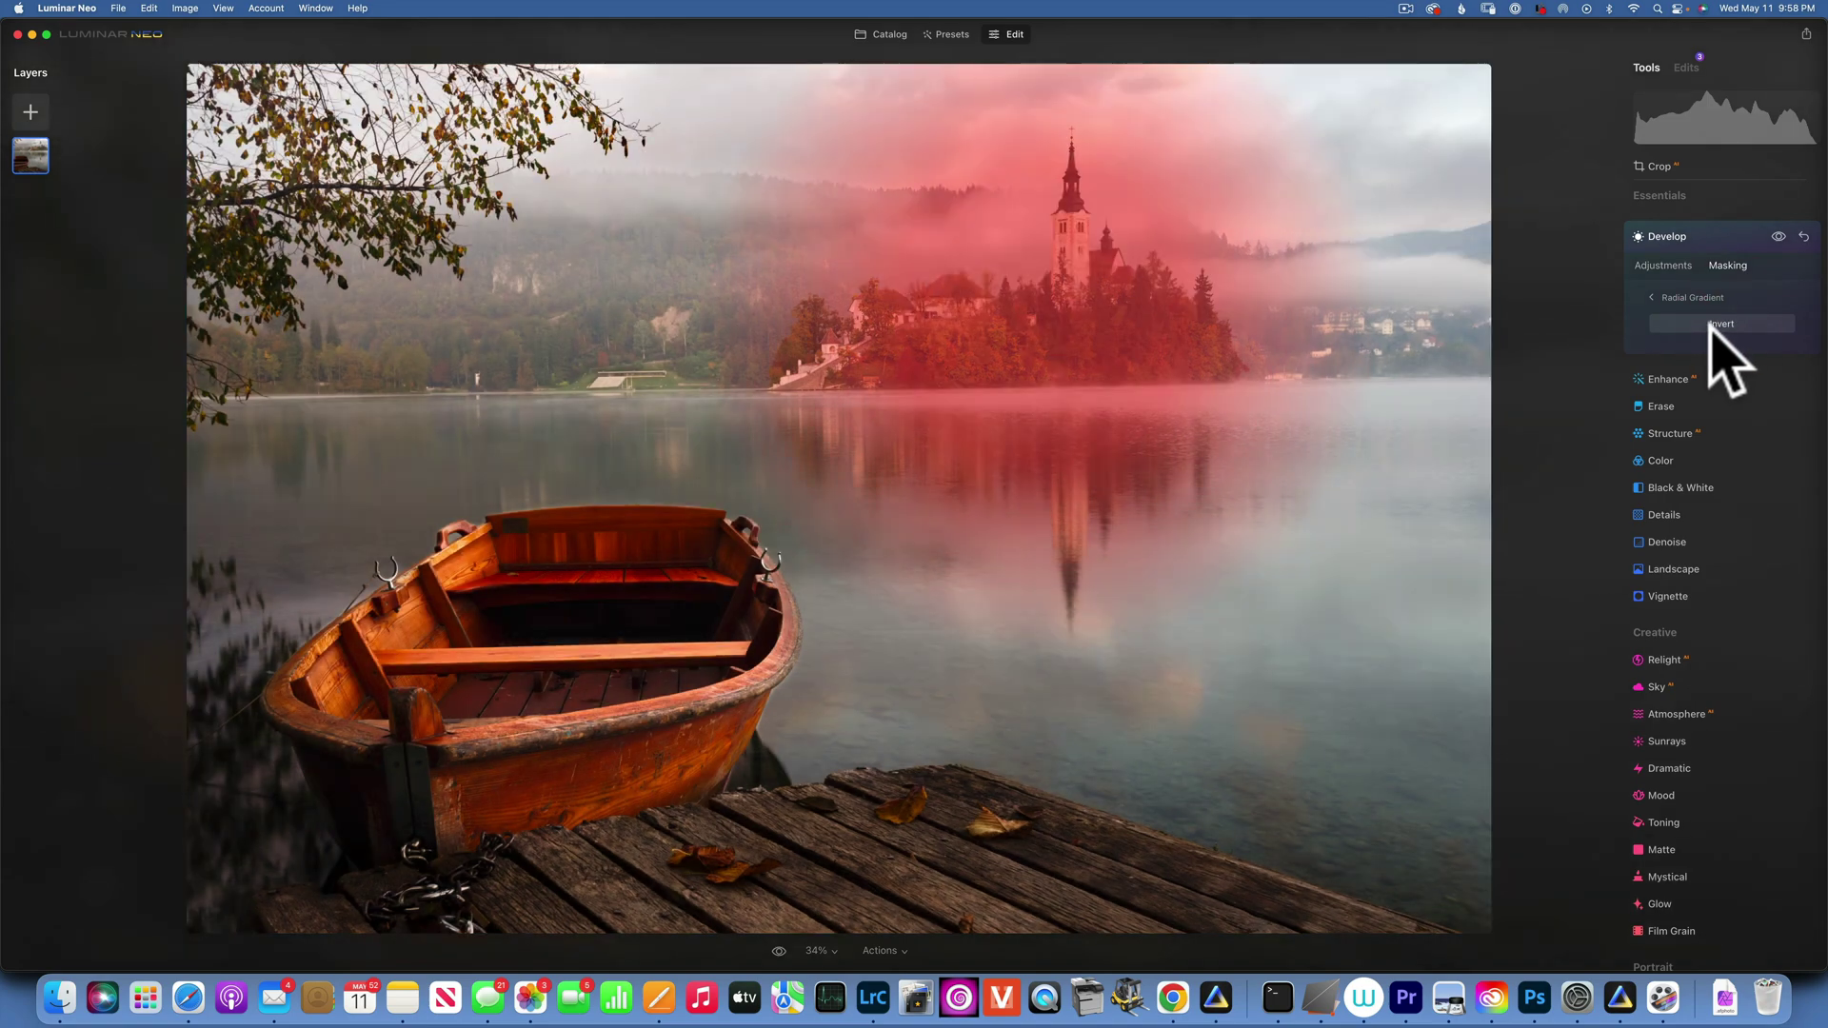
# Return to the Develop adjustments of the lake photo and compare the edited picture with the original several times
pyautogui.click(1658, 267)
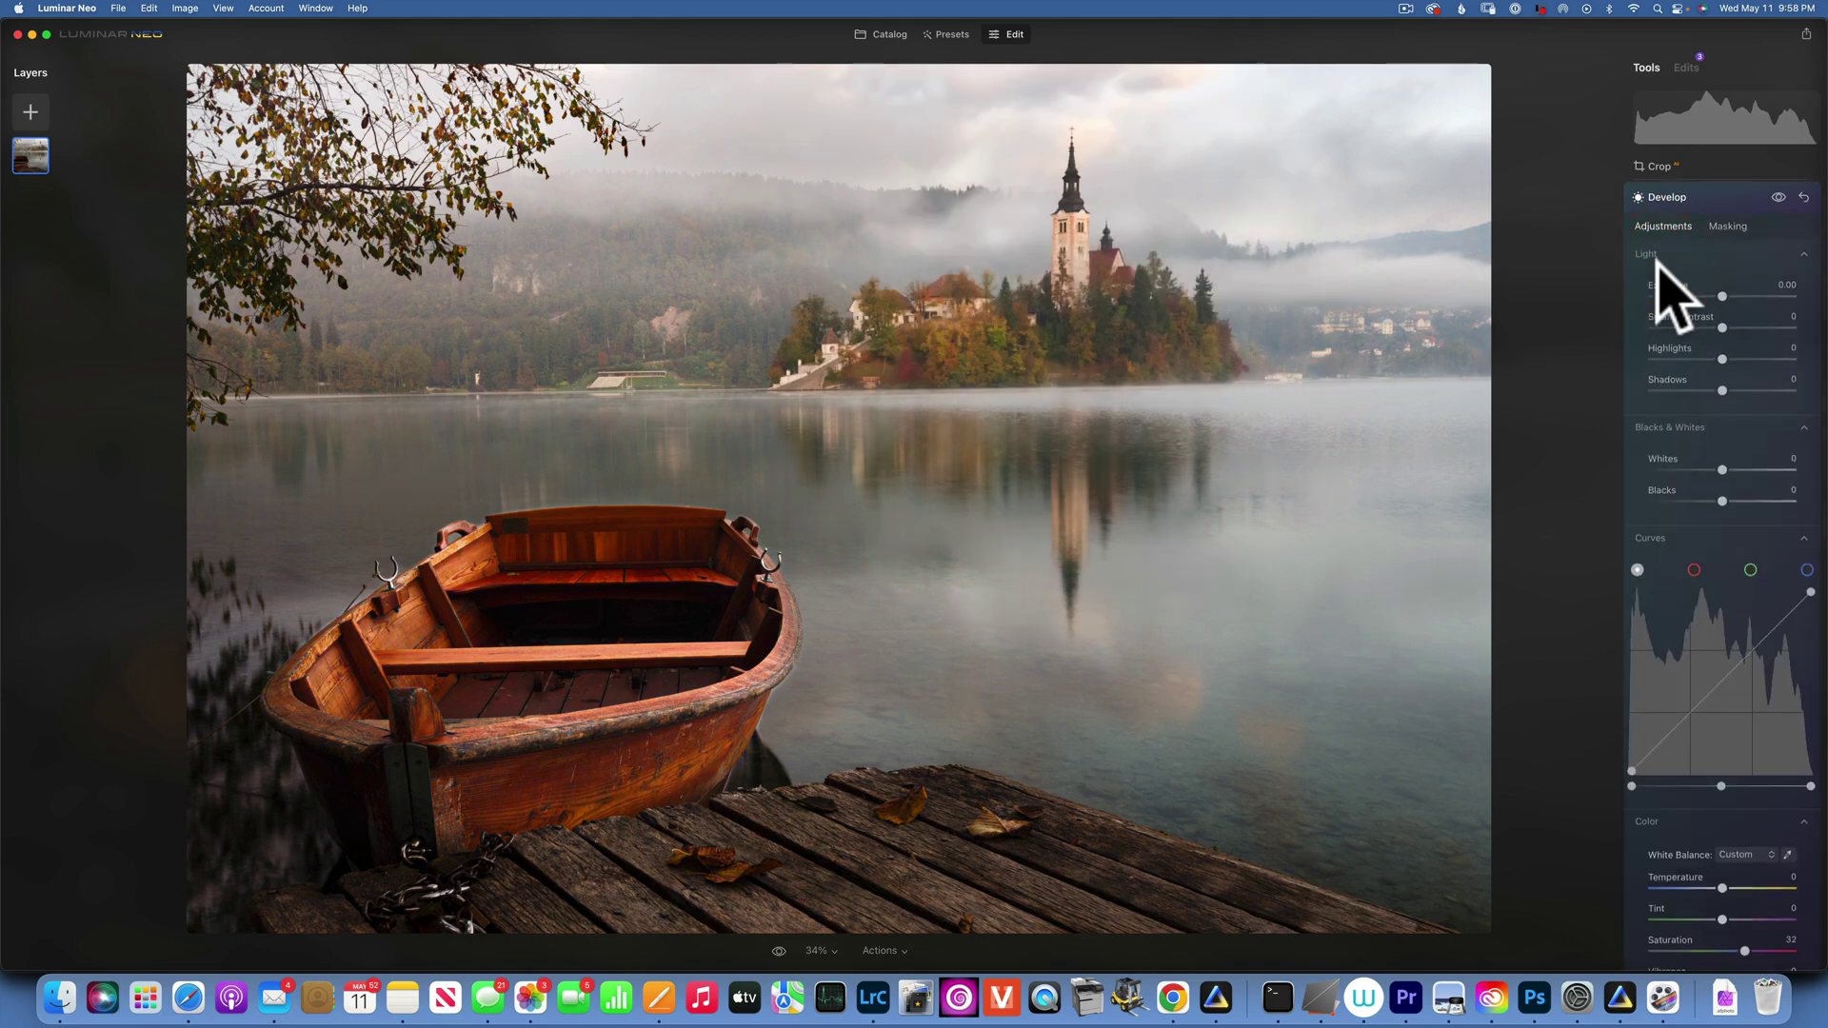
pyautogui.click(1777, 197)
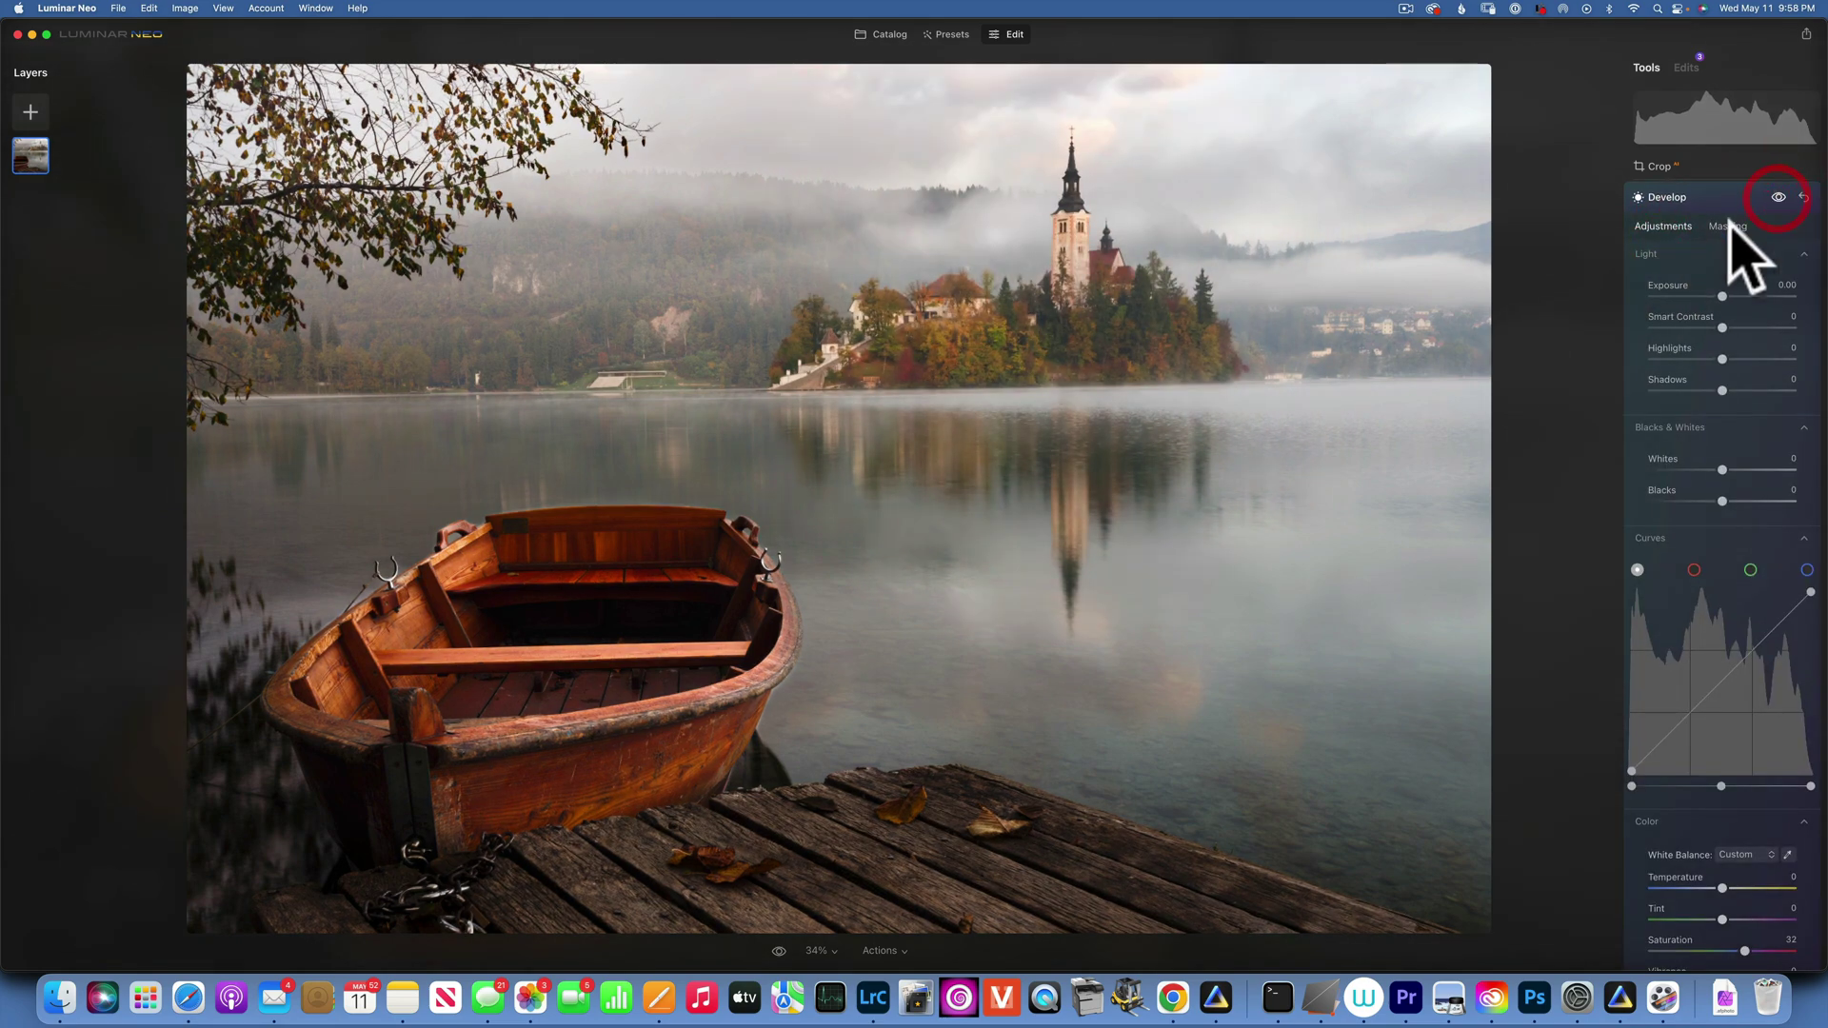
pyautogui.click(778, 950)
pyautogui.click(778, 950)
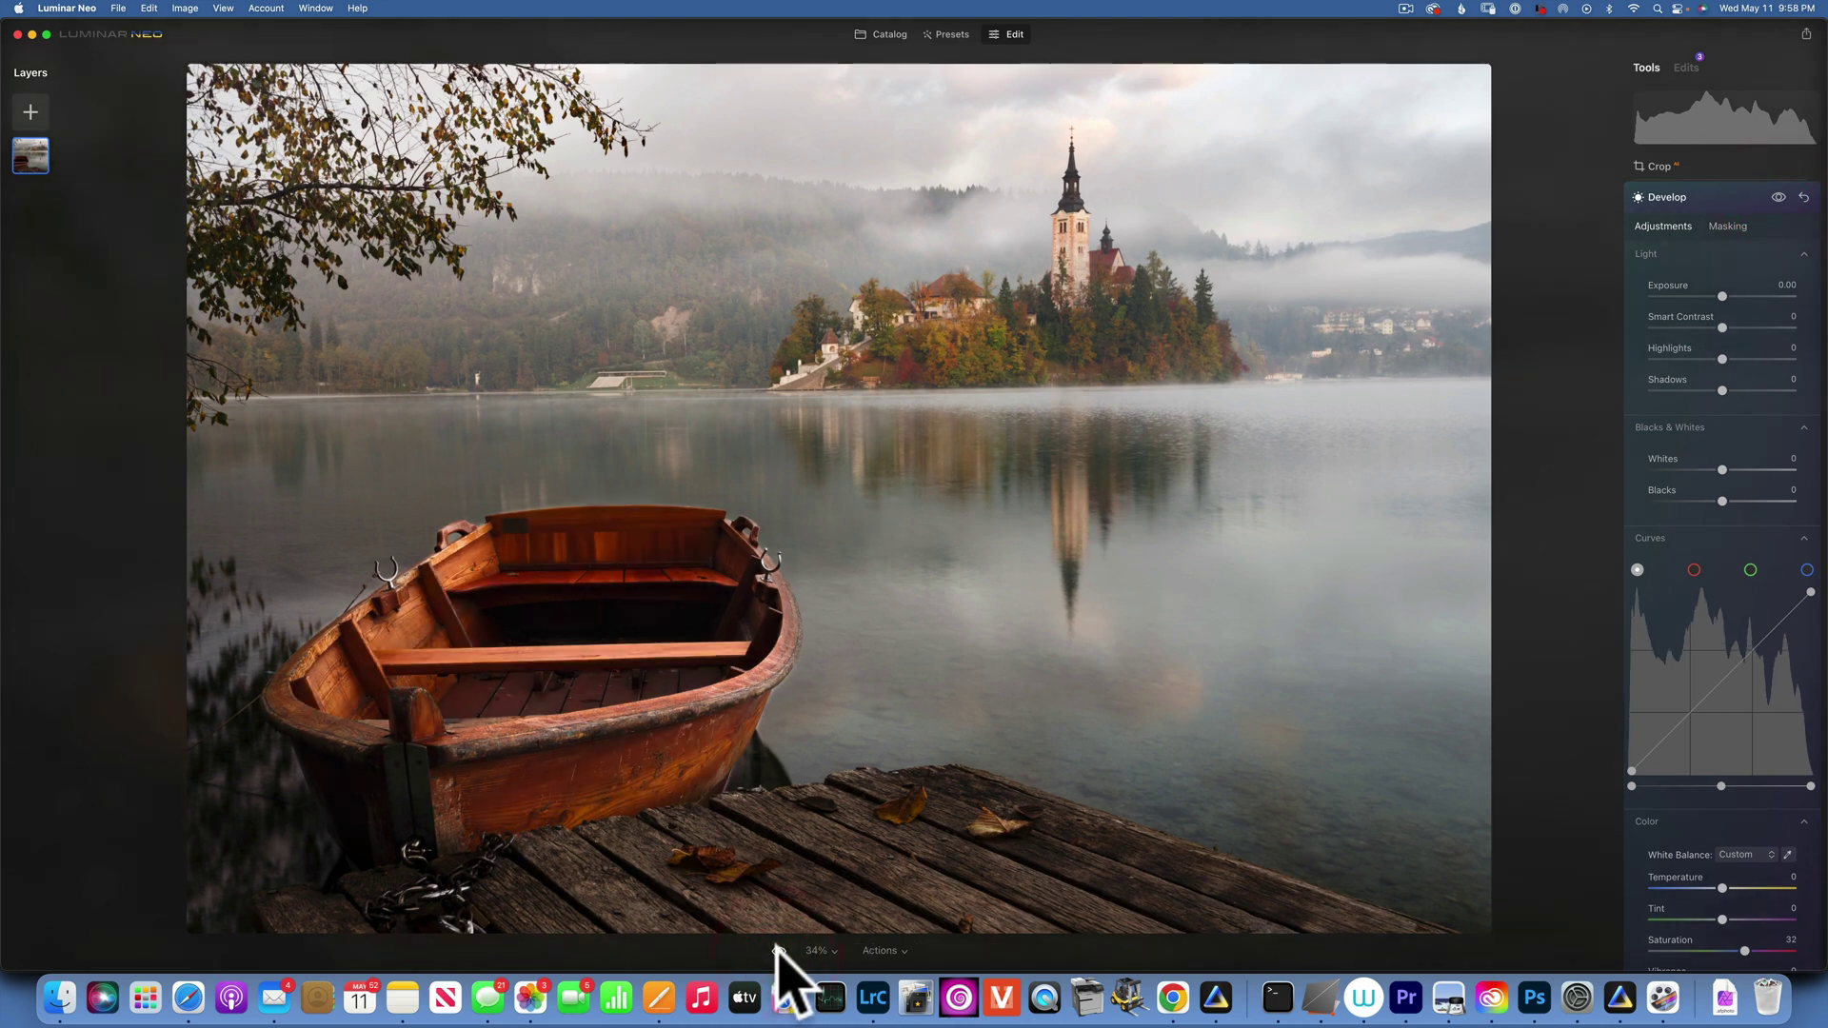
pyautogui.click(779, 950)
pyautogui.click(779, 950)
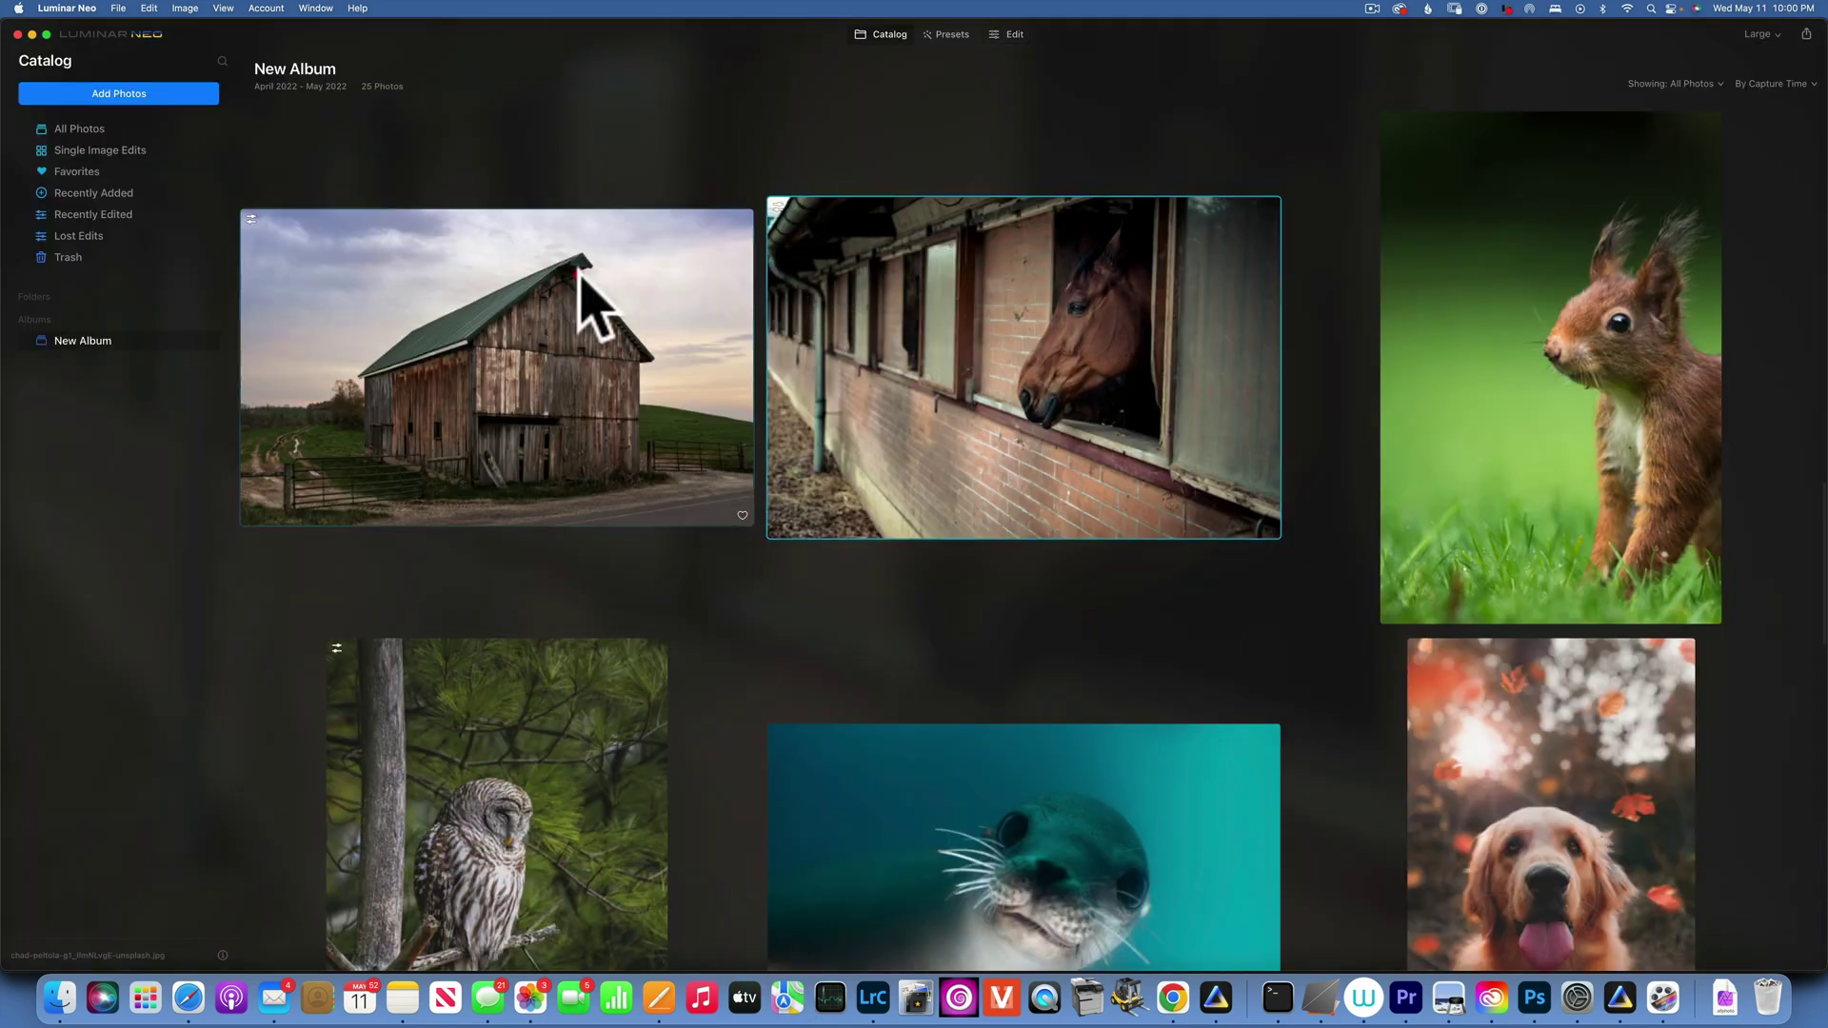
# Find the photo of the horse at the stable window in New Album and open it for editing
pyautogui.click(581, 267)
pyautogui.scroll(-5, 578, 270)
pyautogui.scroll(5, 595, 304)
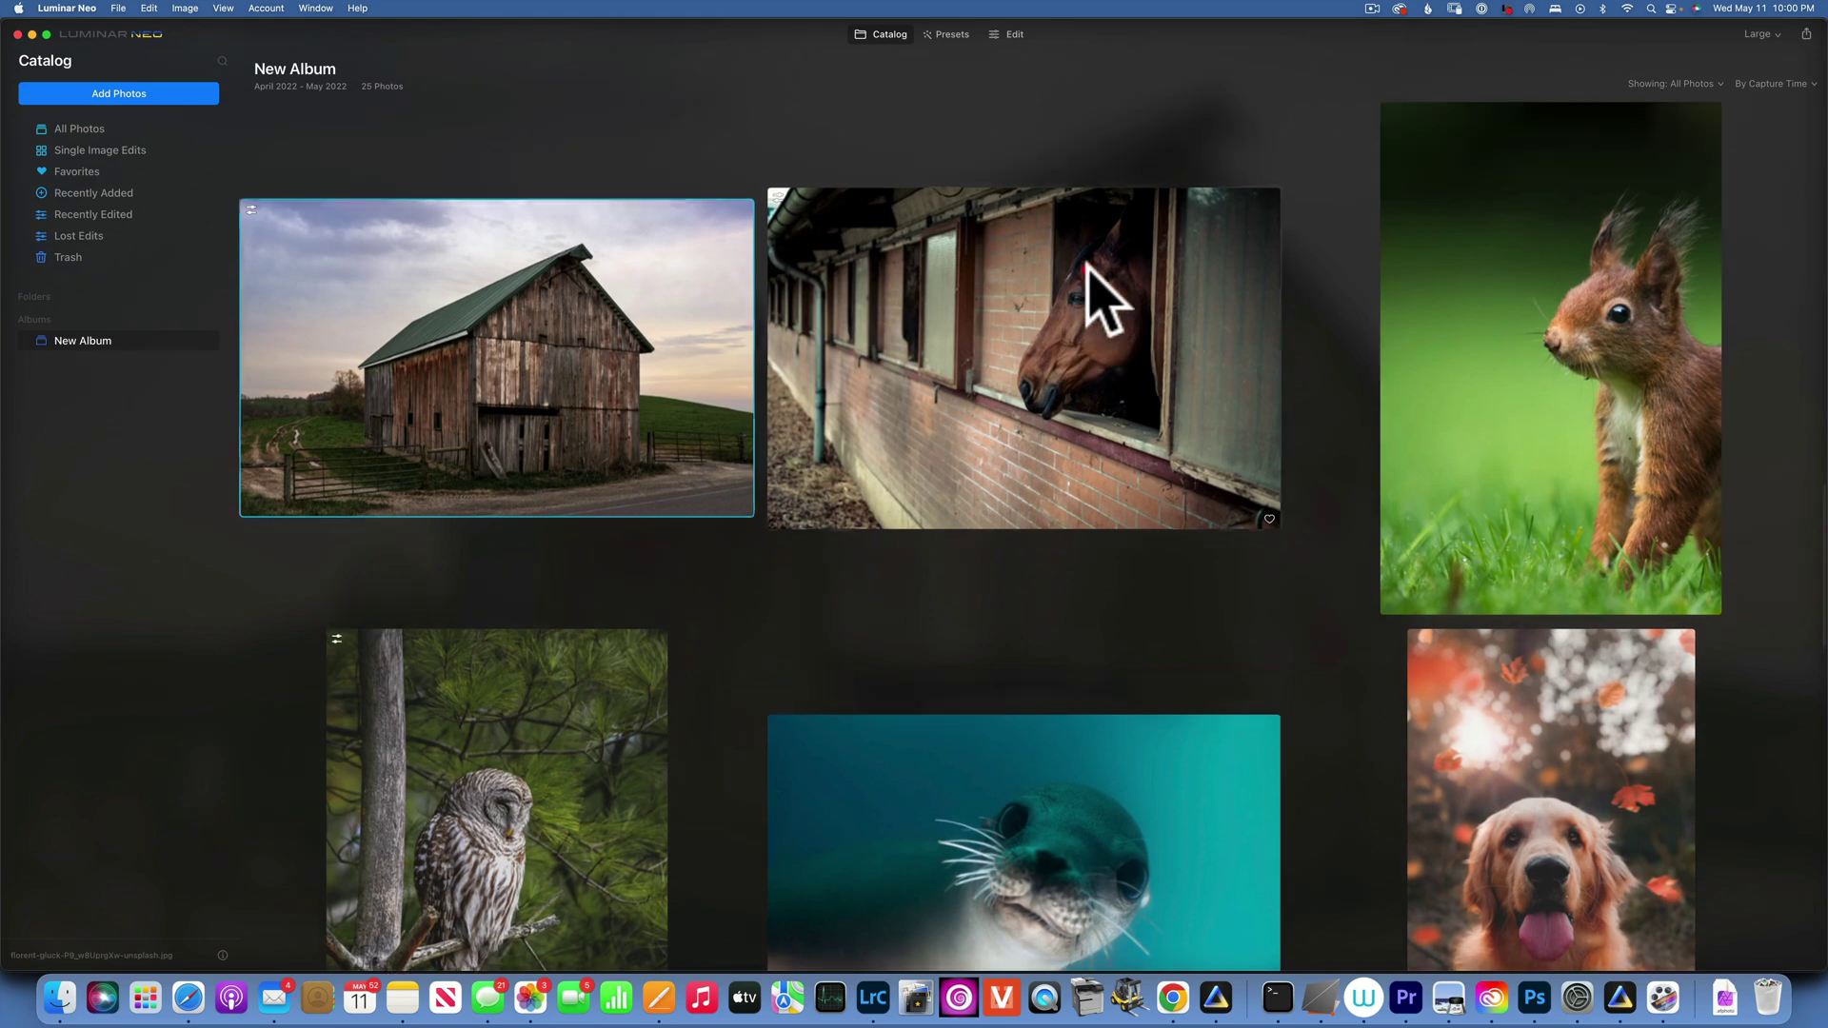
pyautogui.doubleClick(1093, 282)
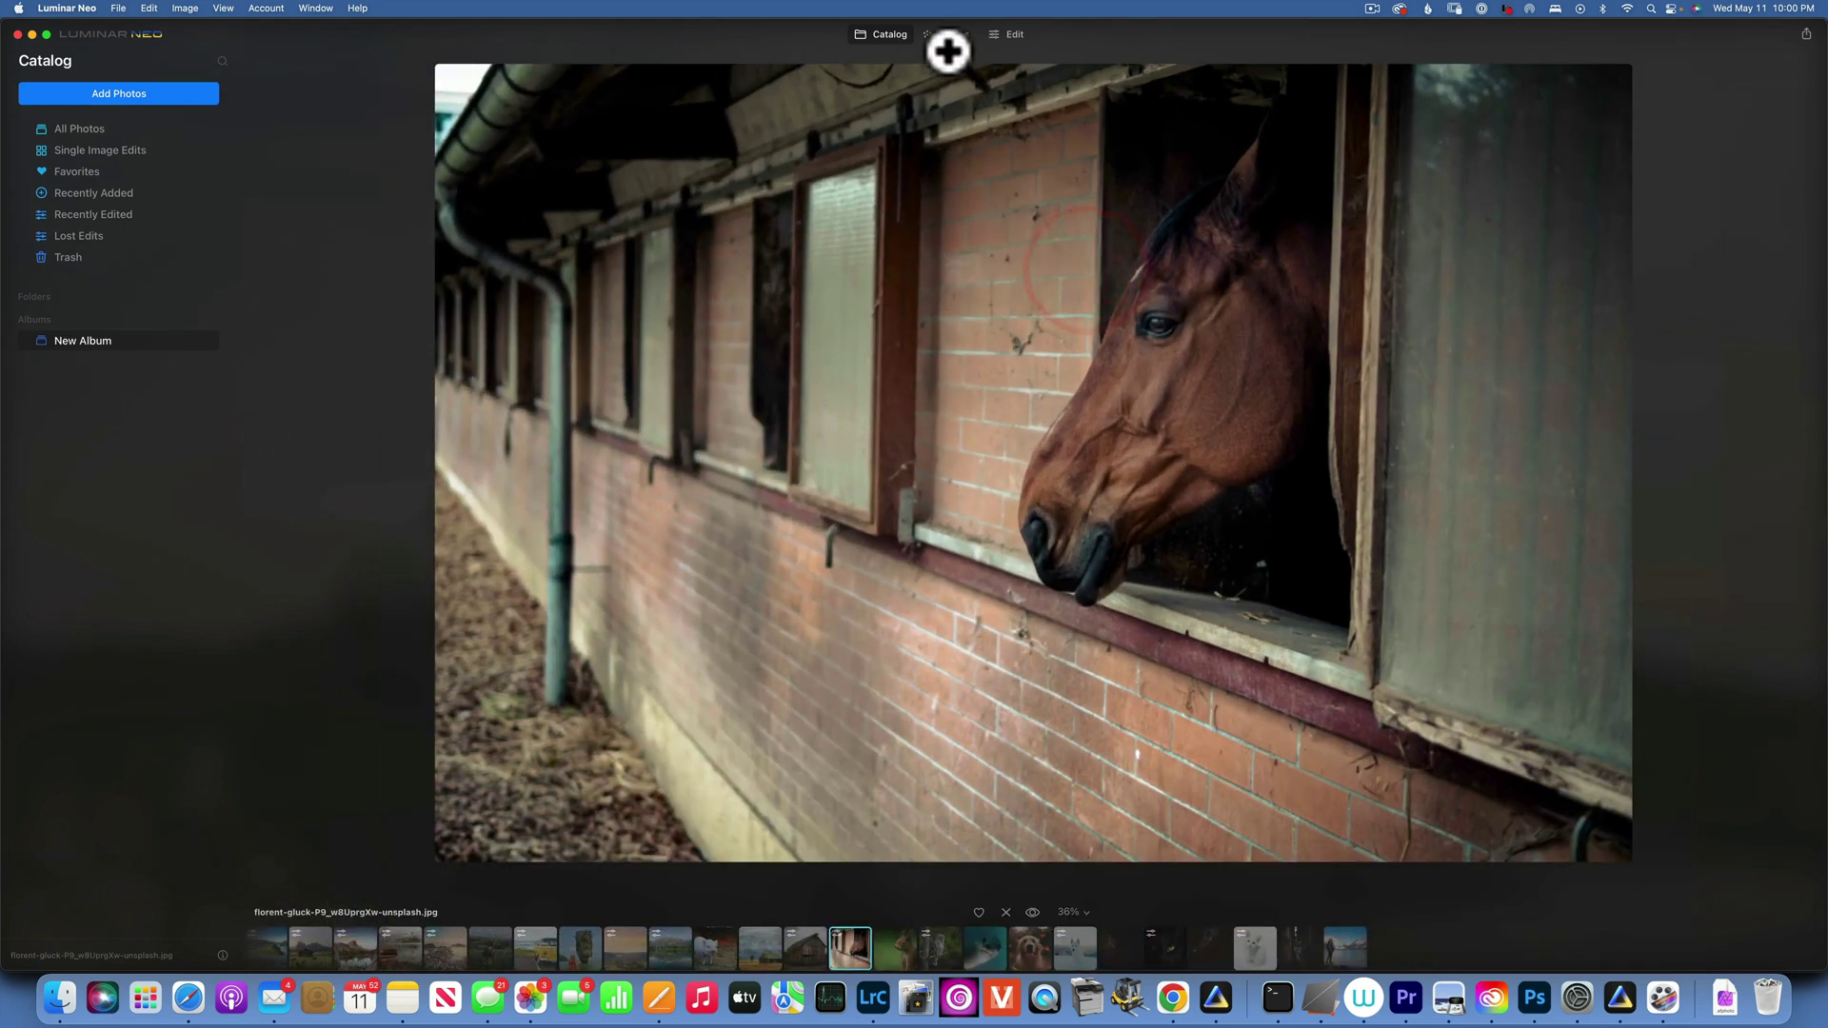
pyautogui.click(1020, 32)
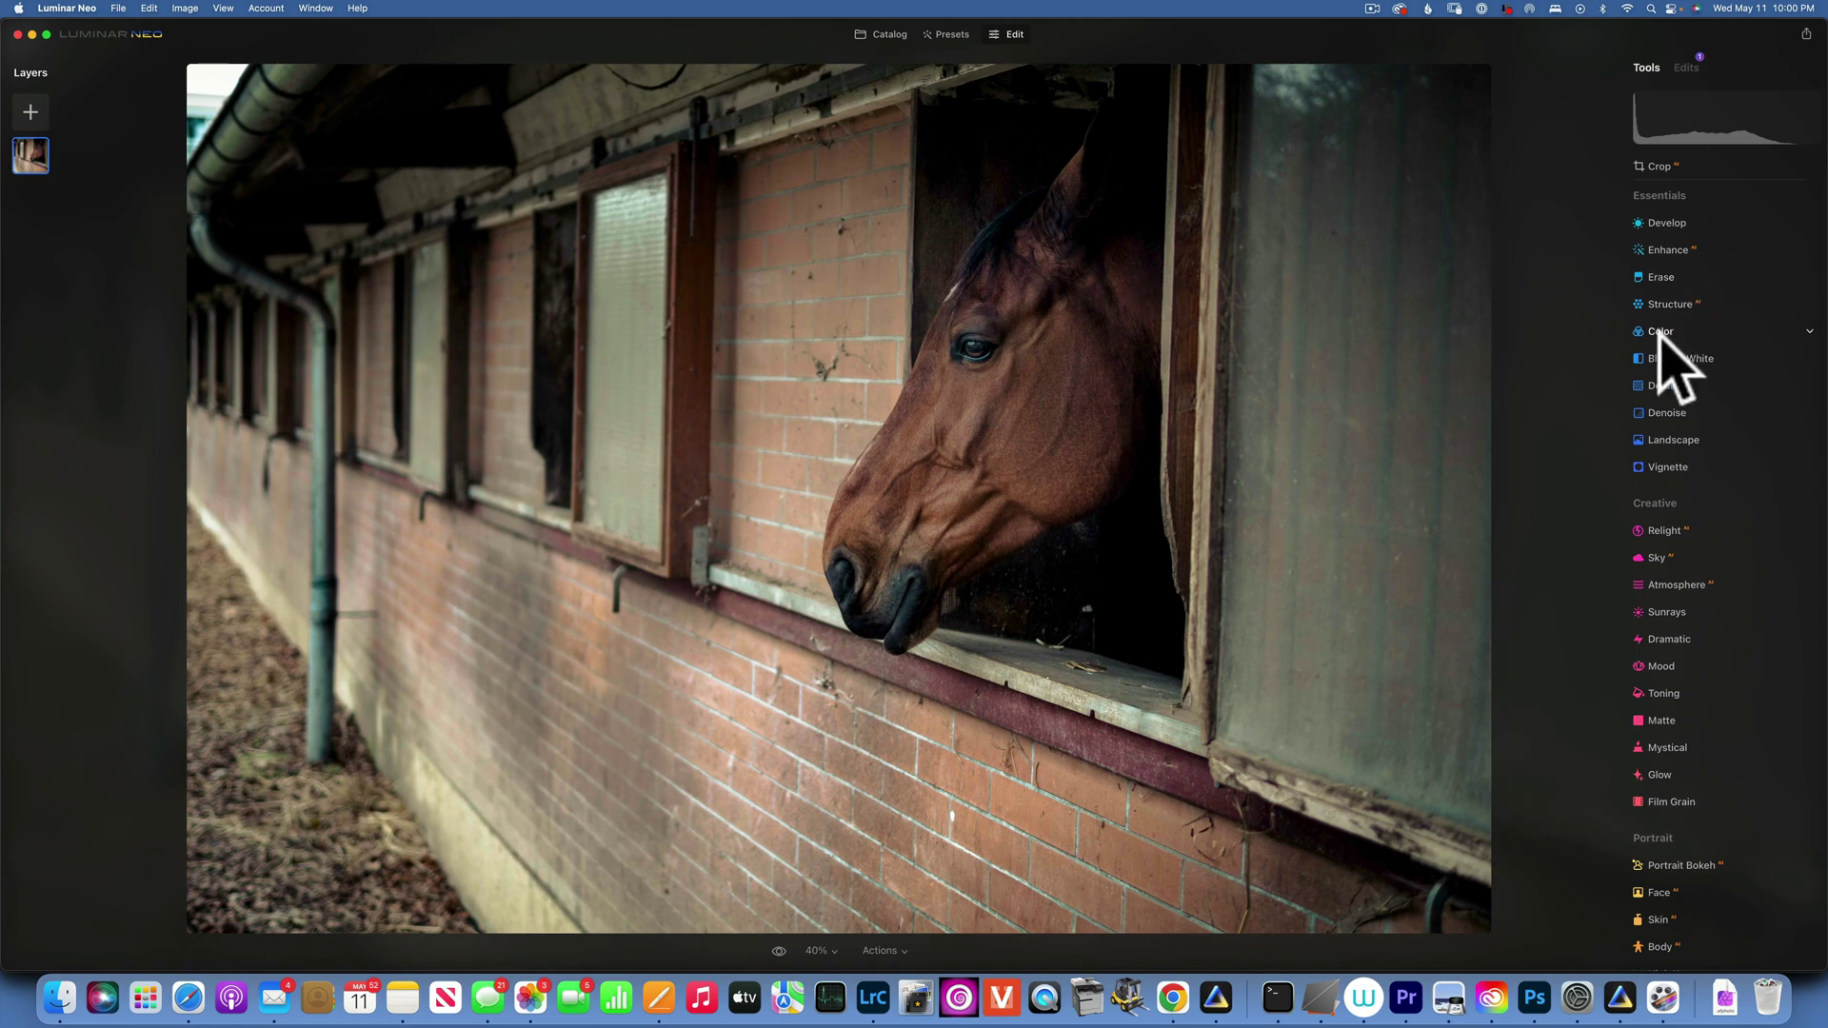
# Set the Structure amount to -100 and keep it off the horse with a large radial gradient mask centred on the head
pyautogui.click(1674, 304)
pyautogui.moveTo(1725, 392); pyautogui.dragTo(1507, 390)
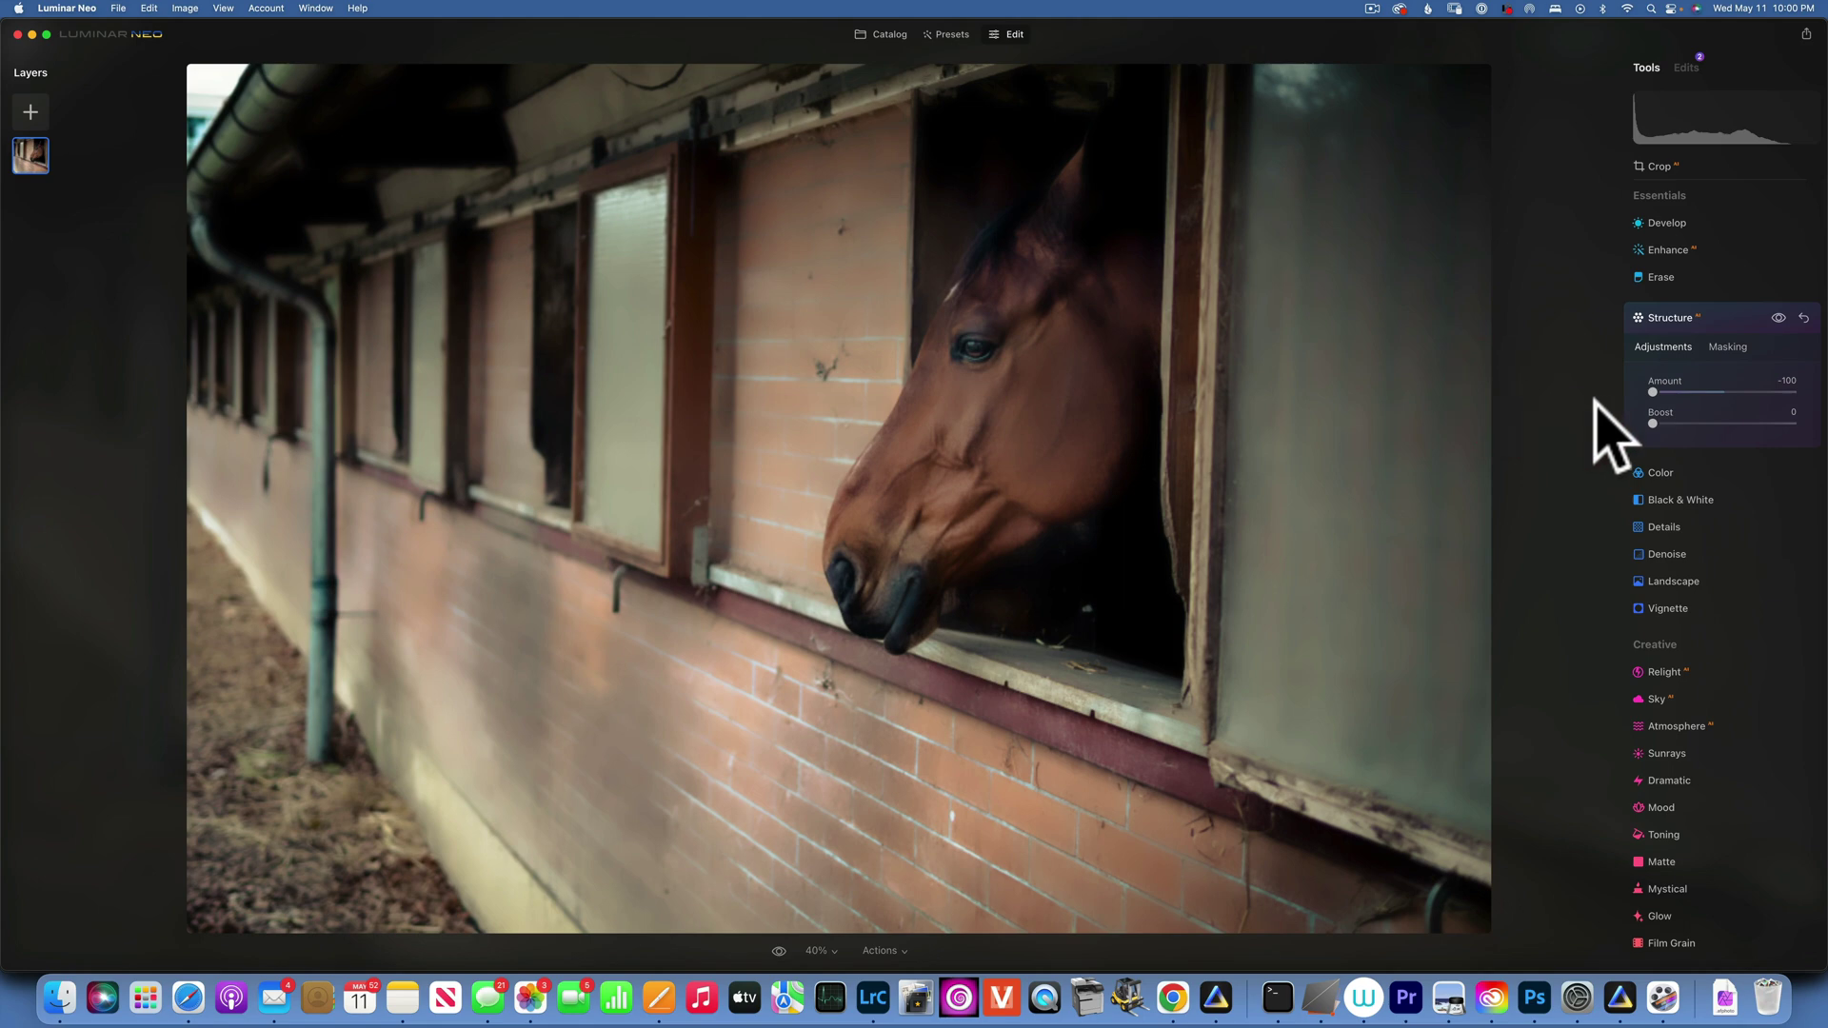
pyautogui.click(1731, 346)
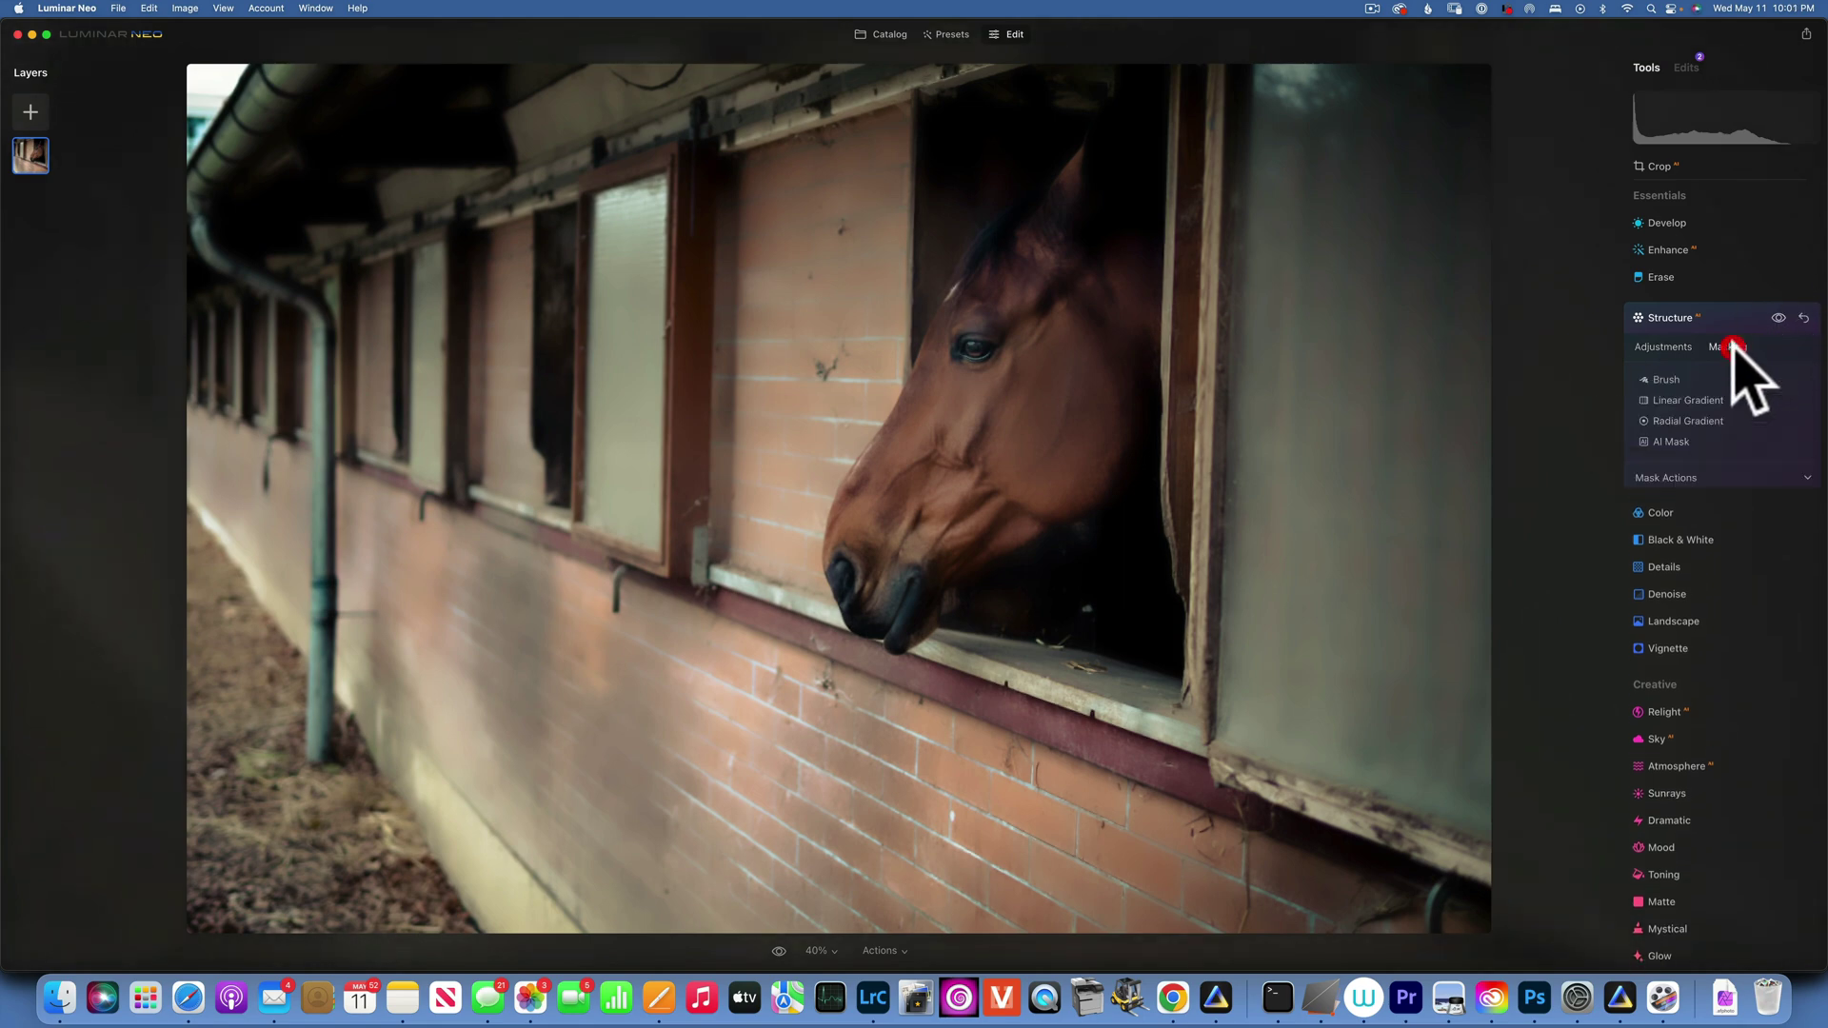
pyautogui.click(1685, 421)
pyautogui.moveTo(1009, 405); pyautogui.dragTo(1168, 581)
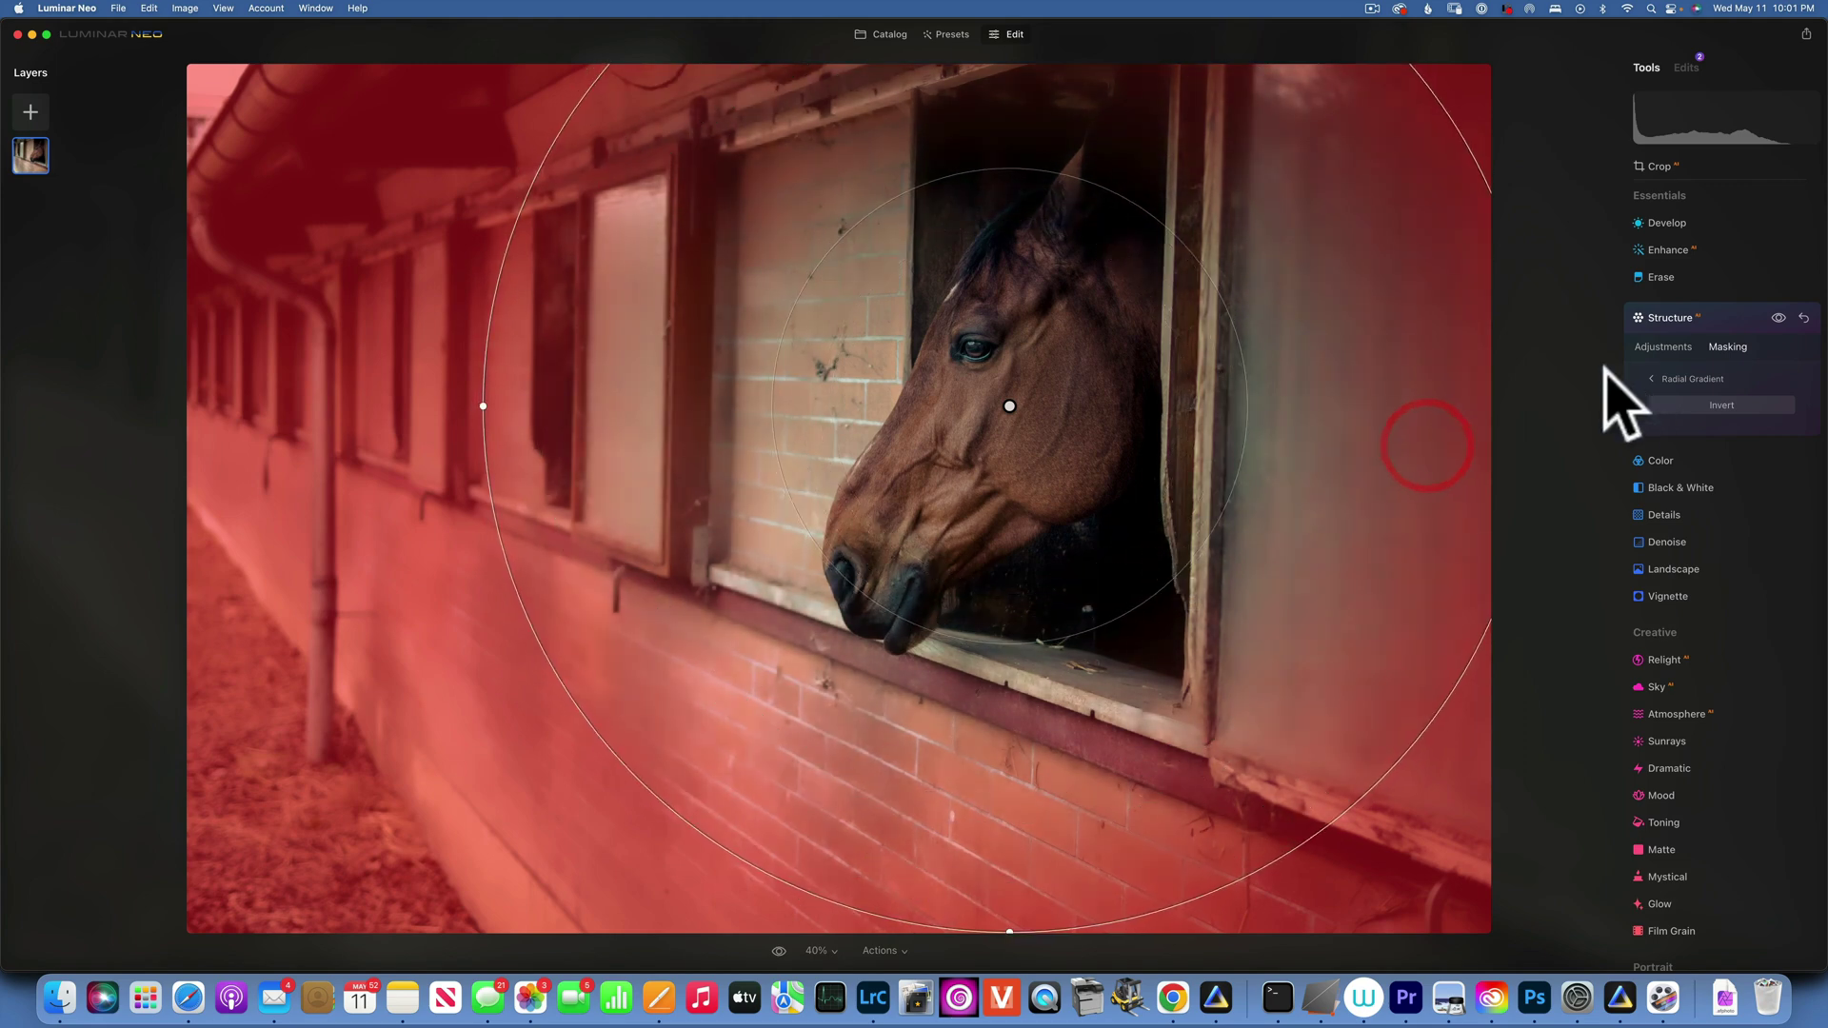
pyautogui.click(1691, 315)
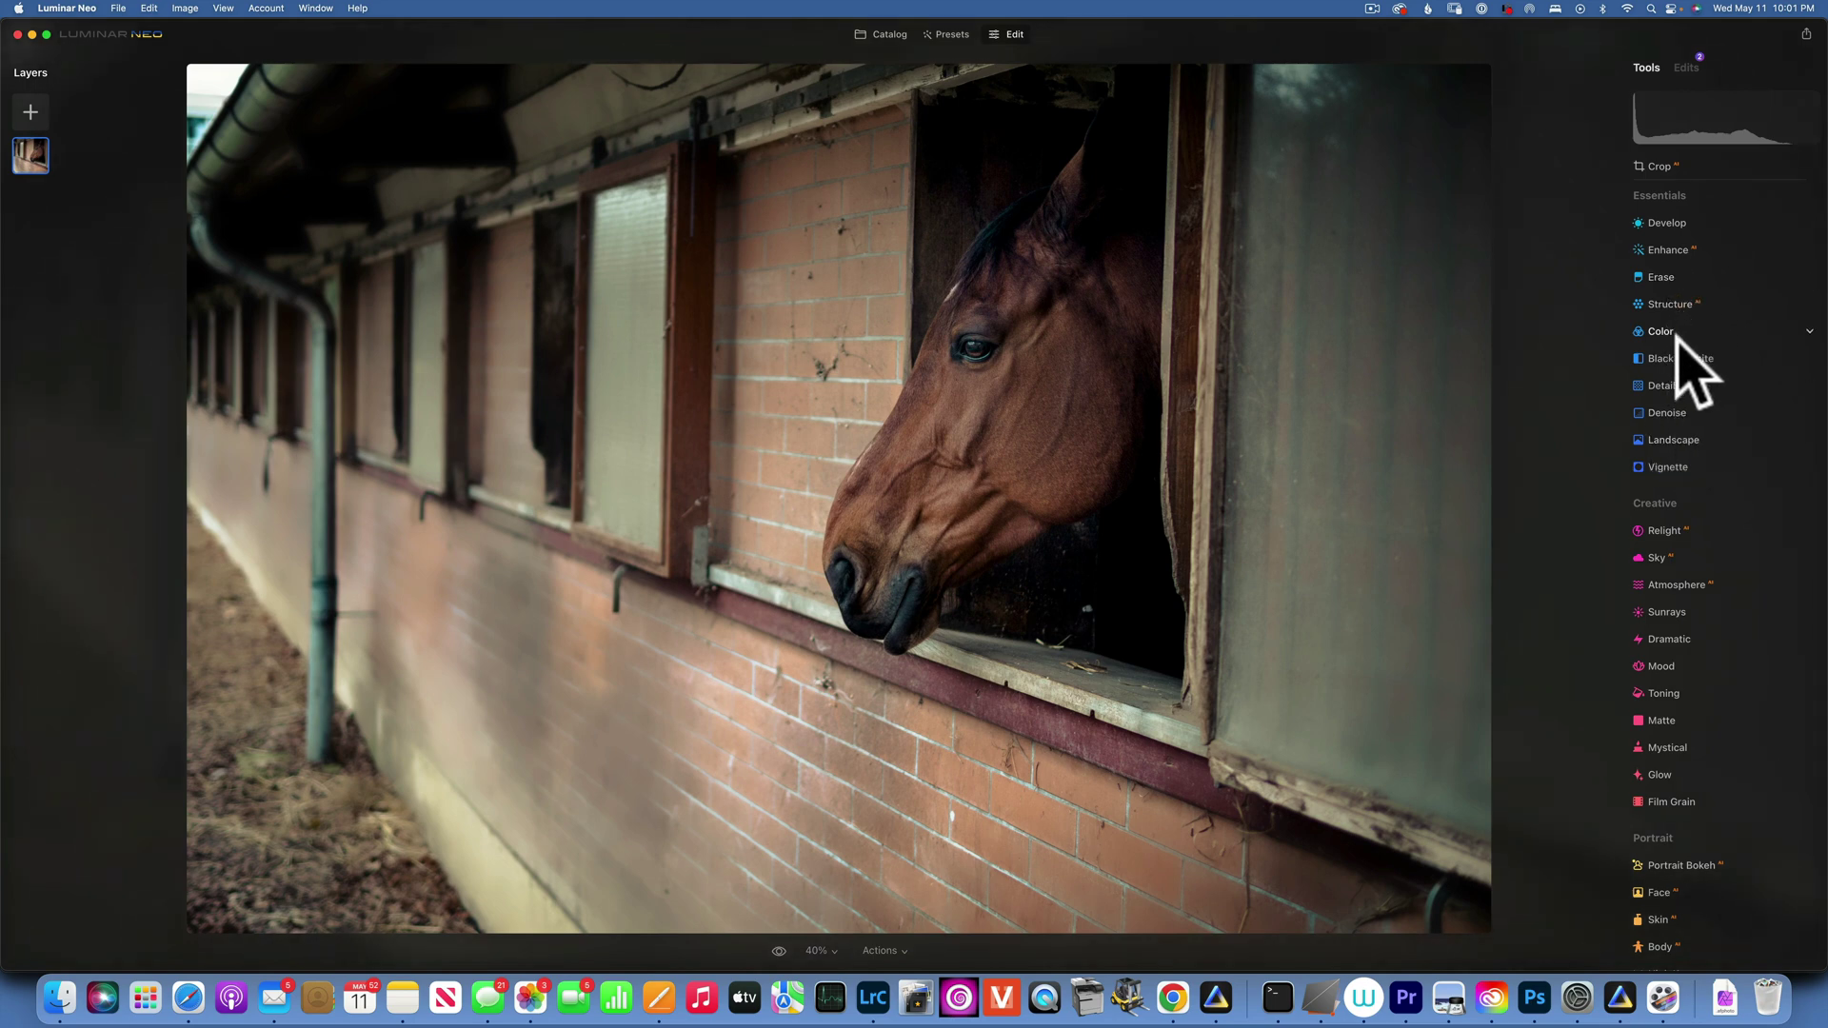
# Set Small, Medium and Large Details to -100 in the Details tool
pyautogui.click(1666, 387)
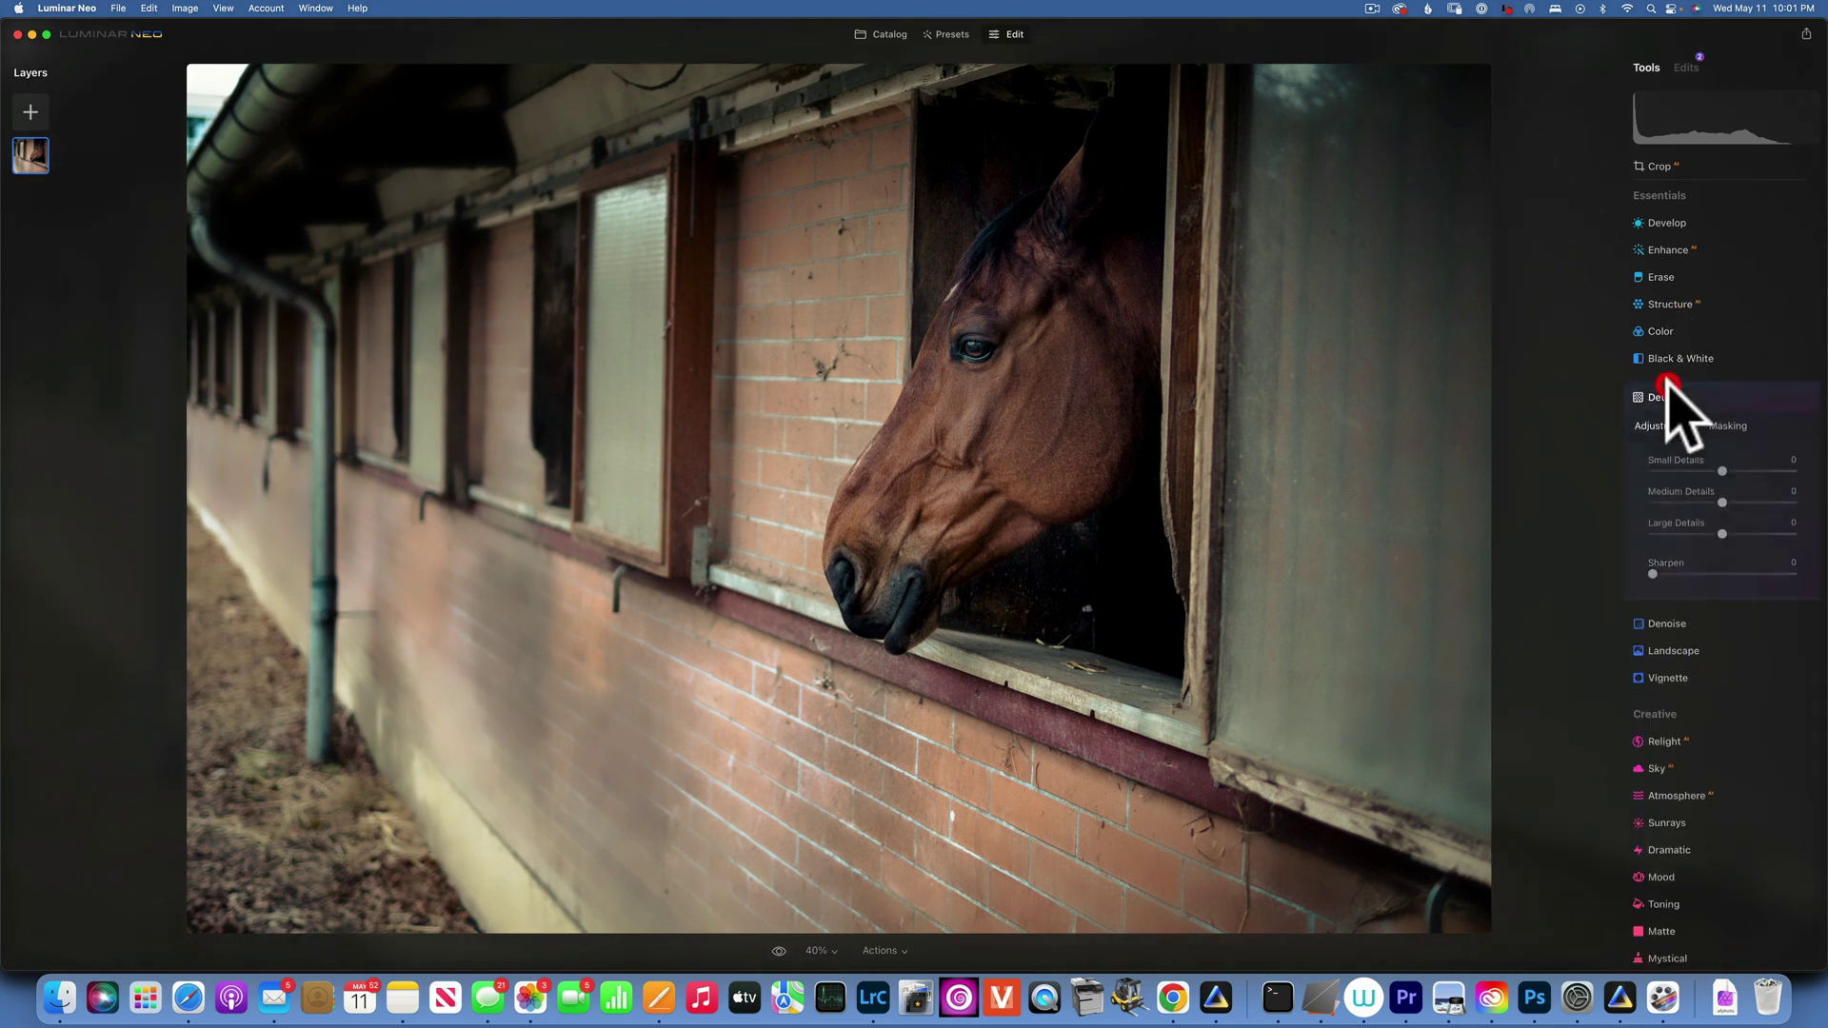
pyautogui.click(1721, 473)
pyautogui.click(1724, 504)
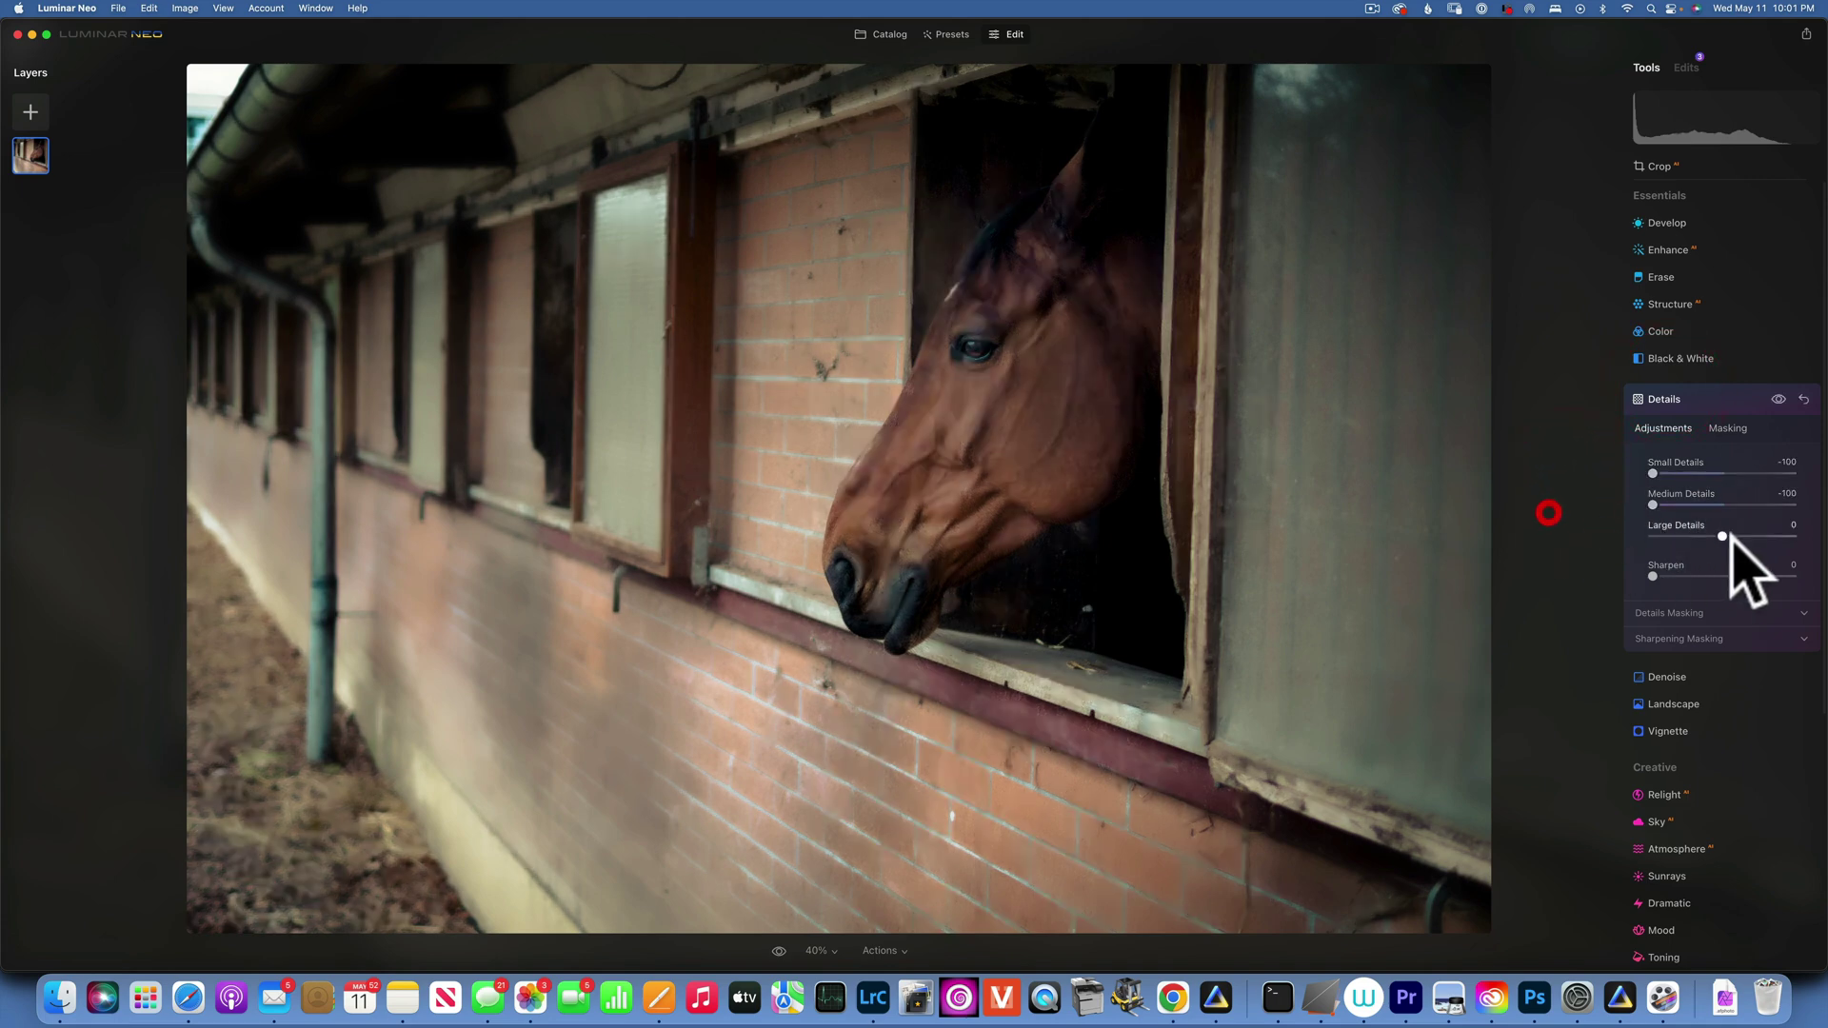
pyautogui.moveTo(1721, 536); pyautogui.dragTo(1517, 543)
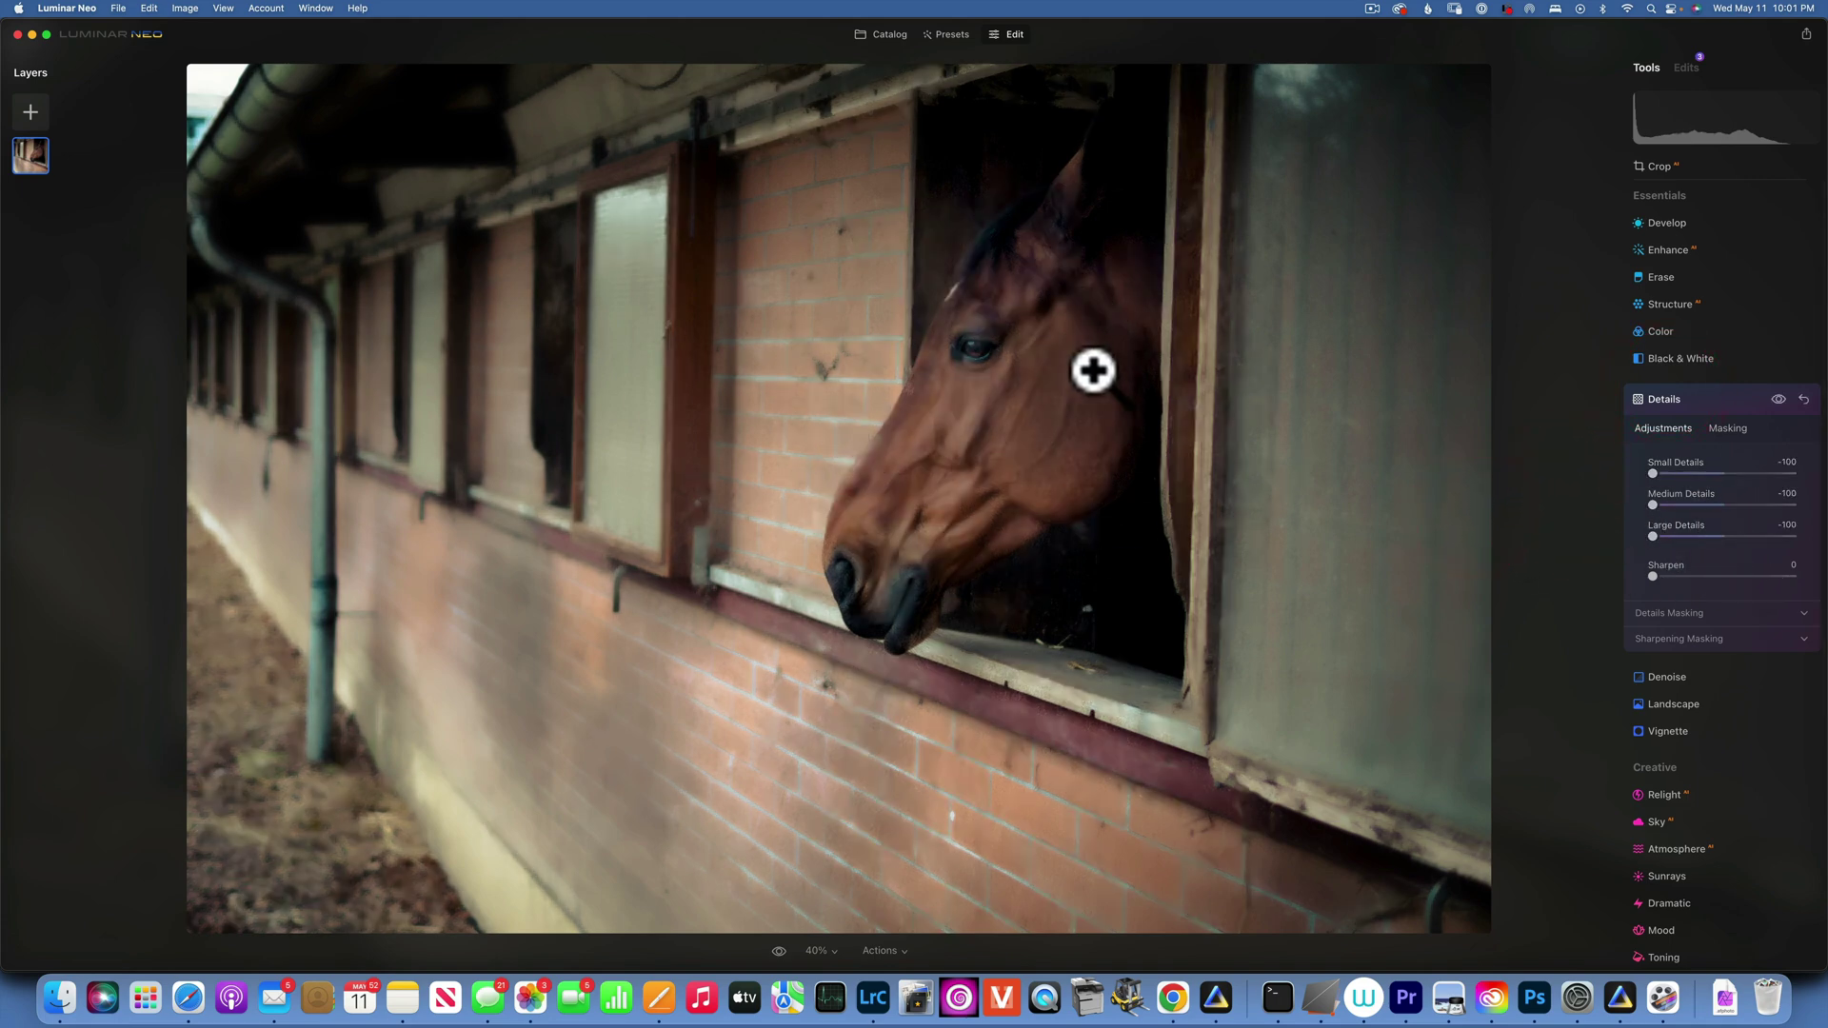
# Shield the horse's head from the Details softening with a radial gradient mask, and compare the result with the original
pyautogui.click(1729, 429)
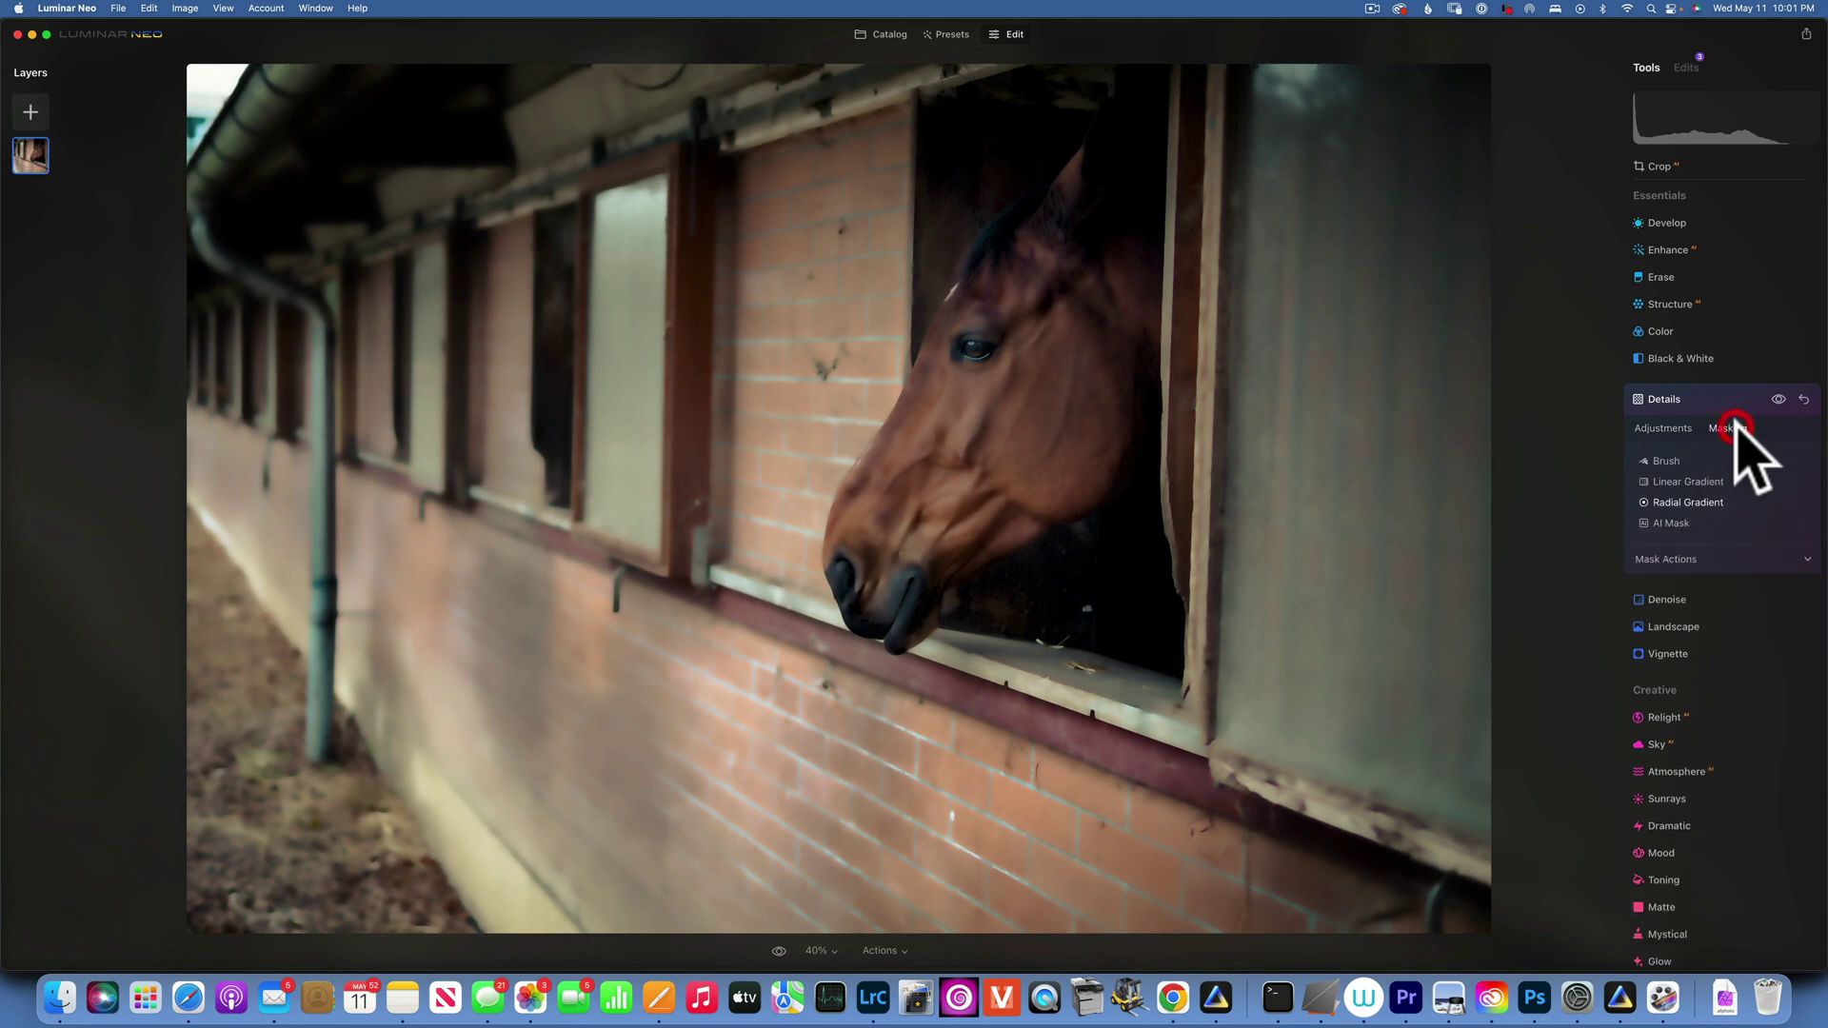
pyautogui.click(1689, 502)
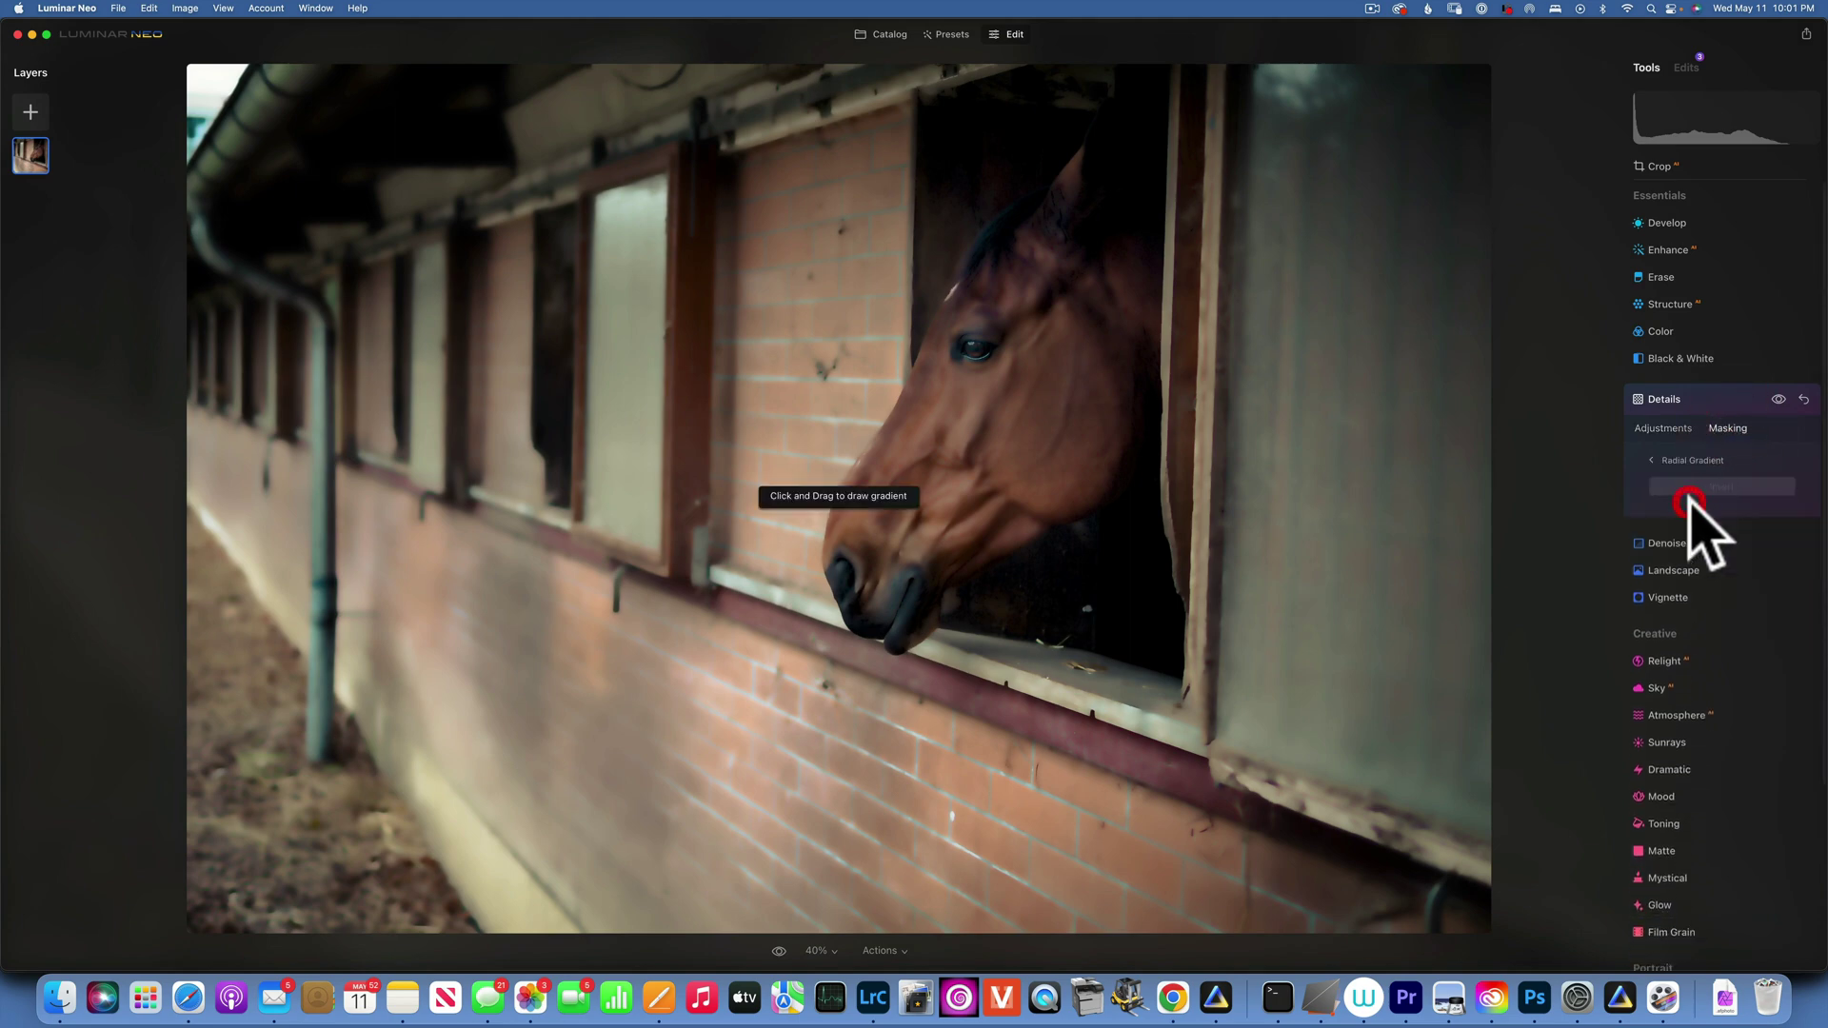
pyautogui.moveTo(1007, 434); pyautogui.dragTo(1102, 538)
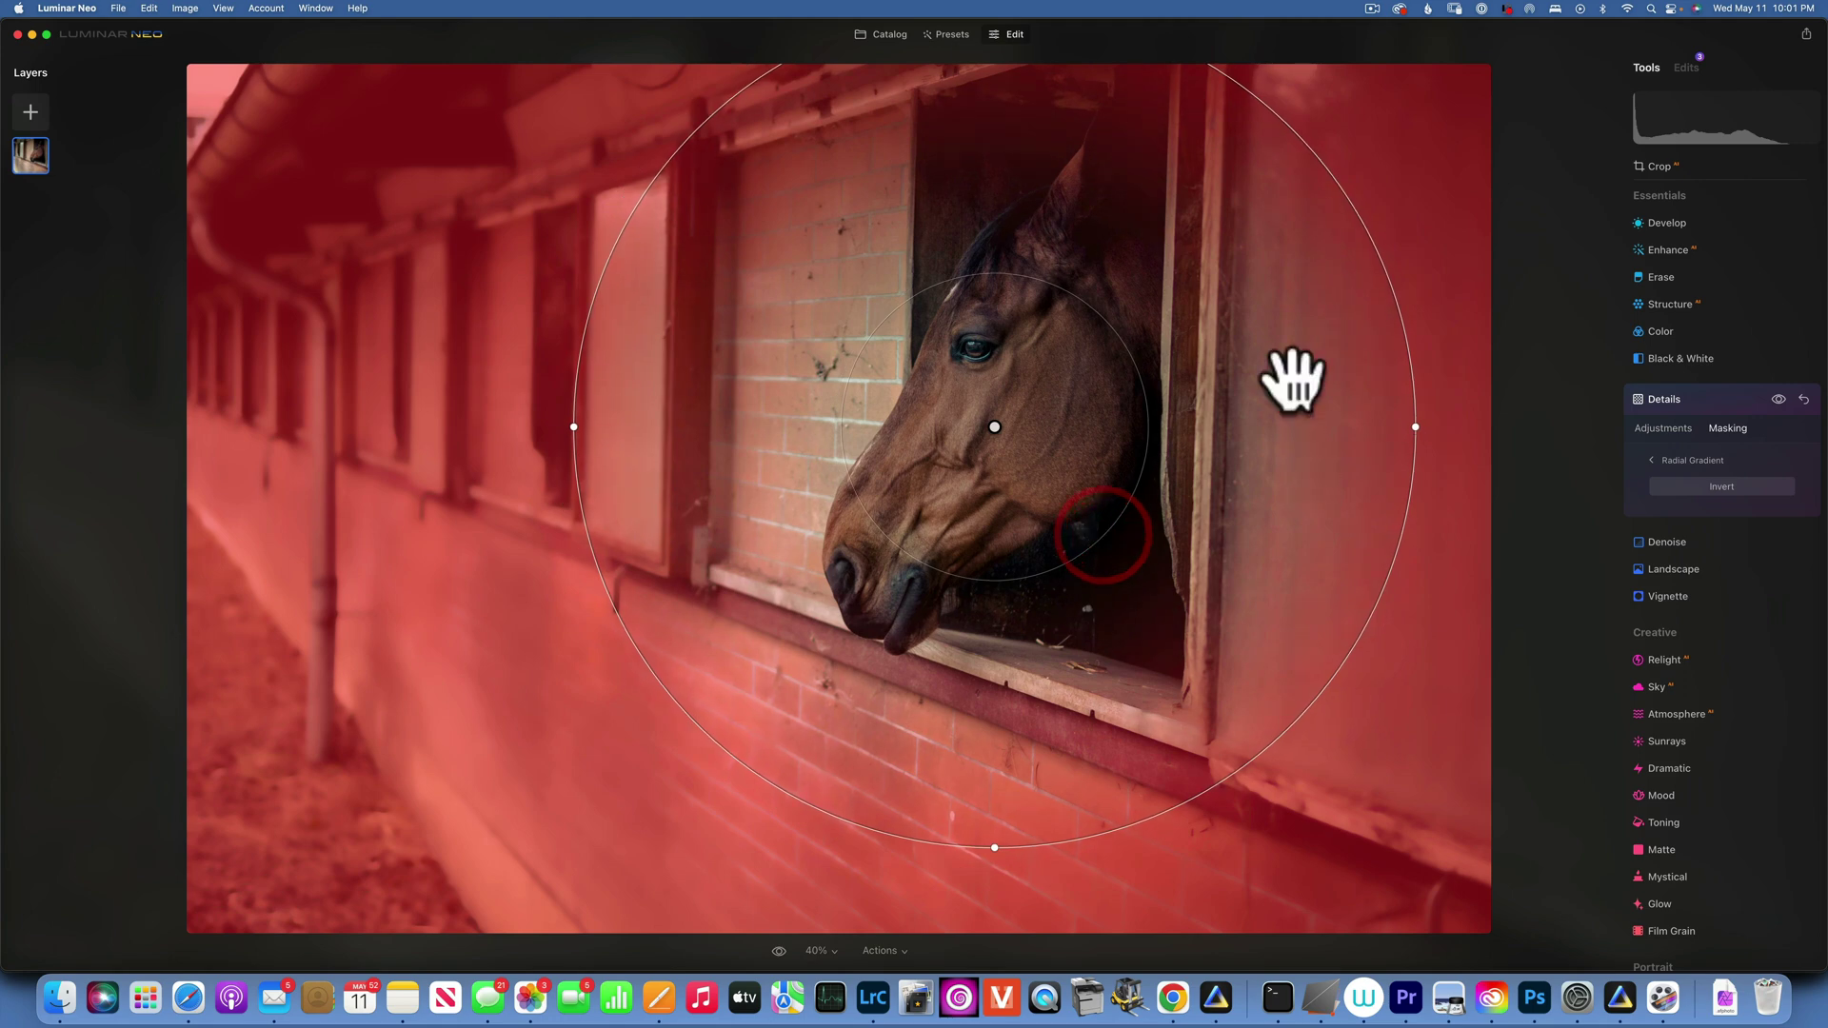
pyautogui.click(1675, 399)
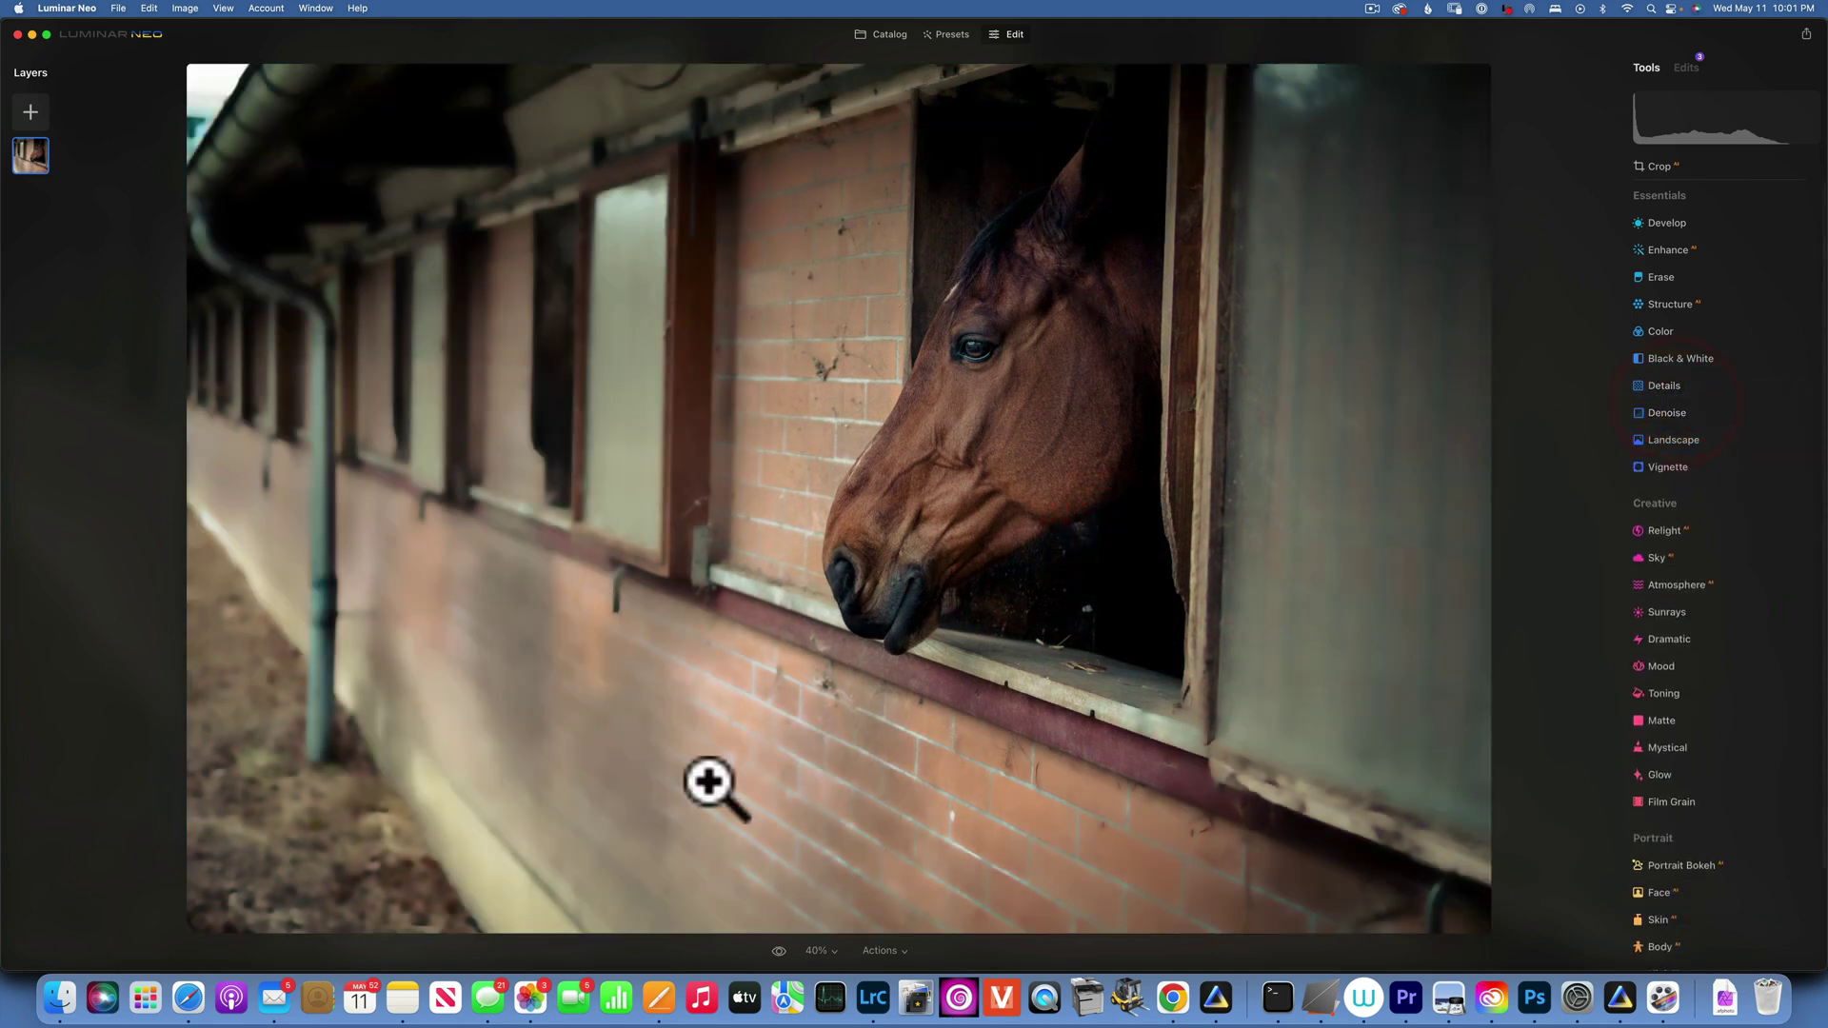
pyautogui.click(777, 949)
pyautogui.click(777, 949)
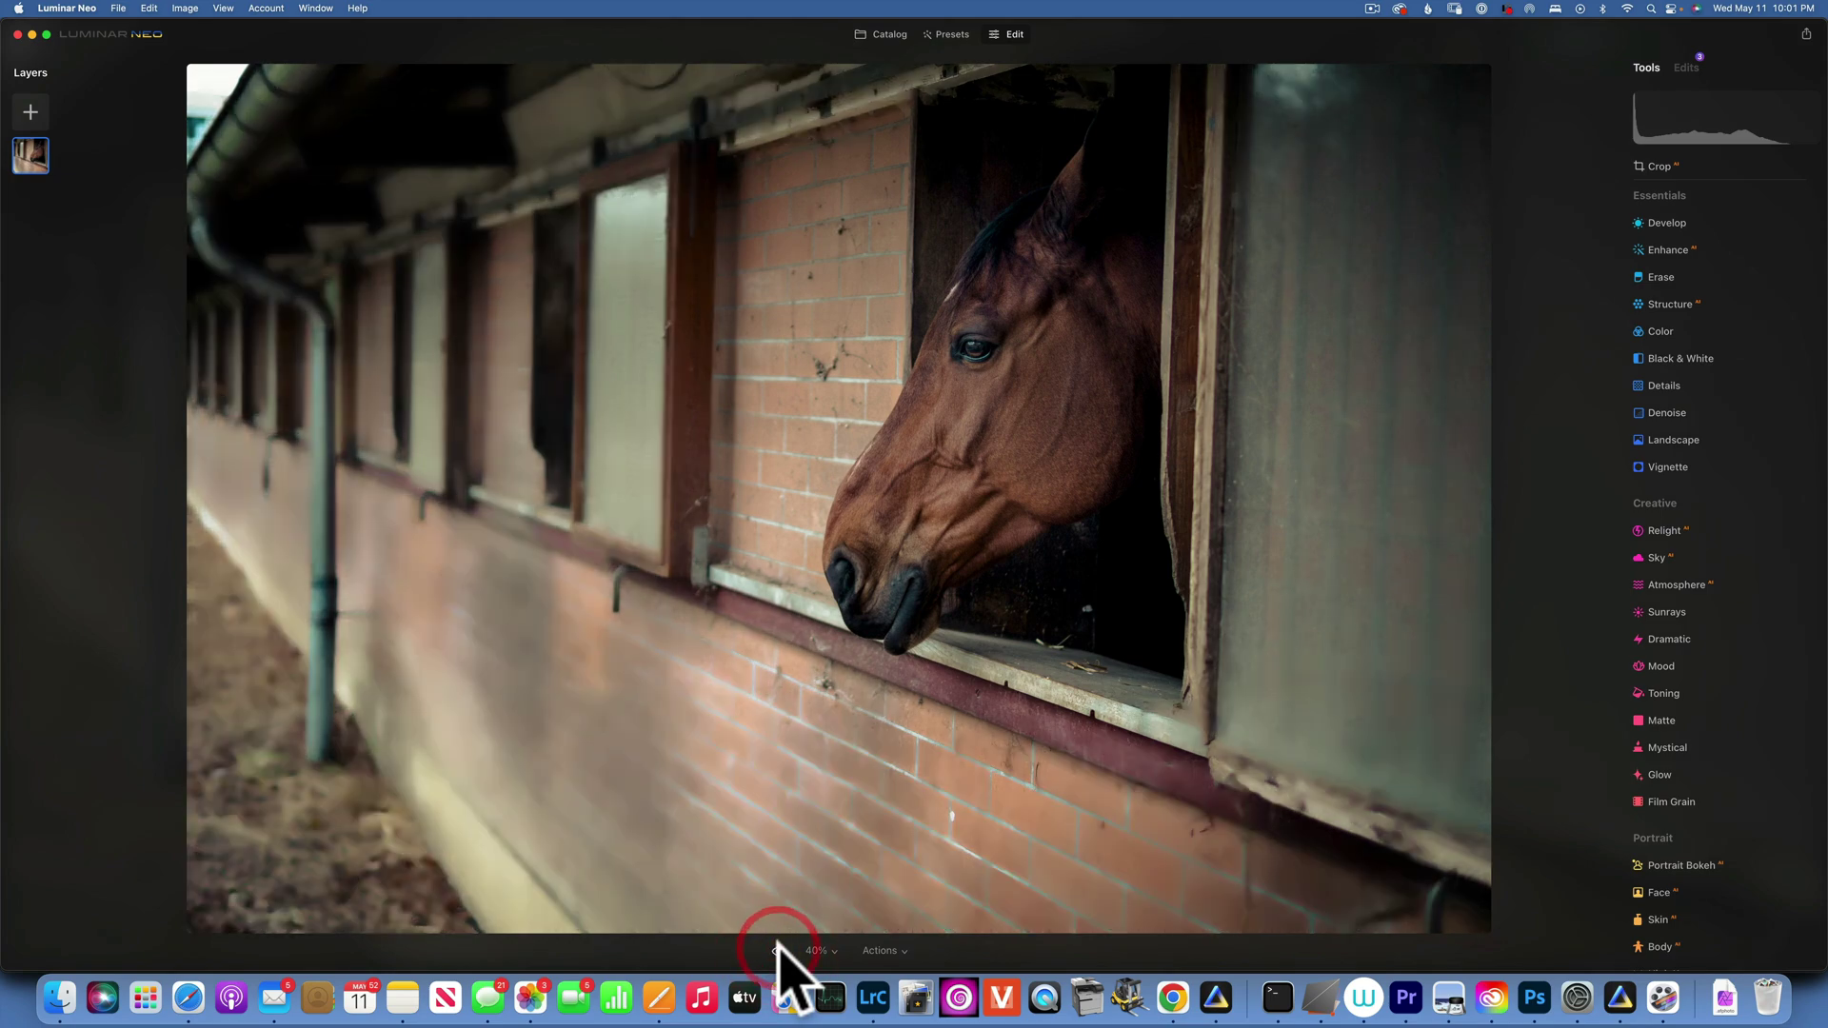
# Darken the surroundings with Develop Exposure at -0.73, masked by a radial gradient centred on the horse's head
pyautogui.click(1693, 250)
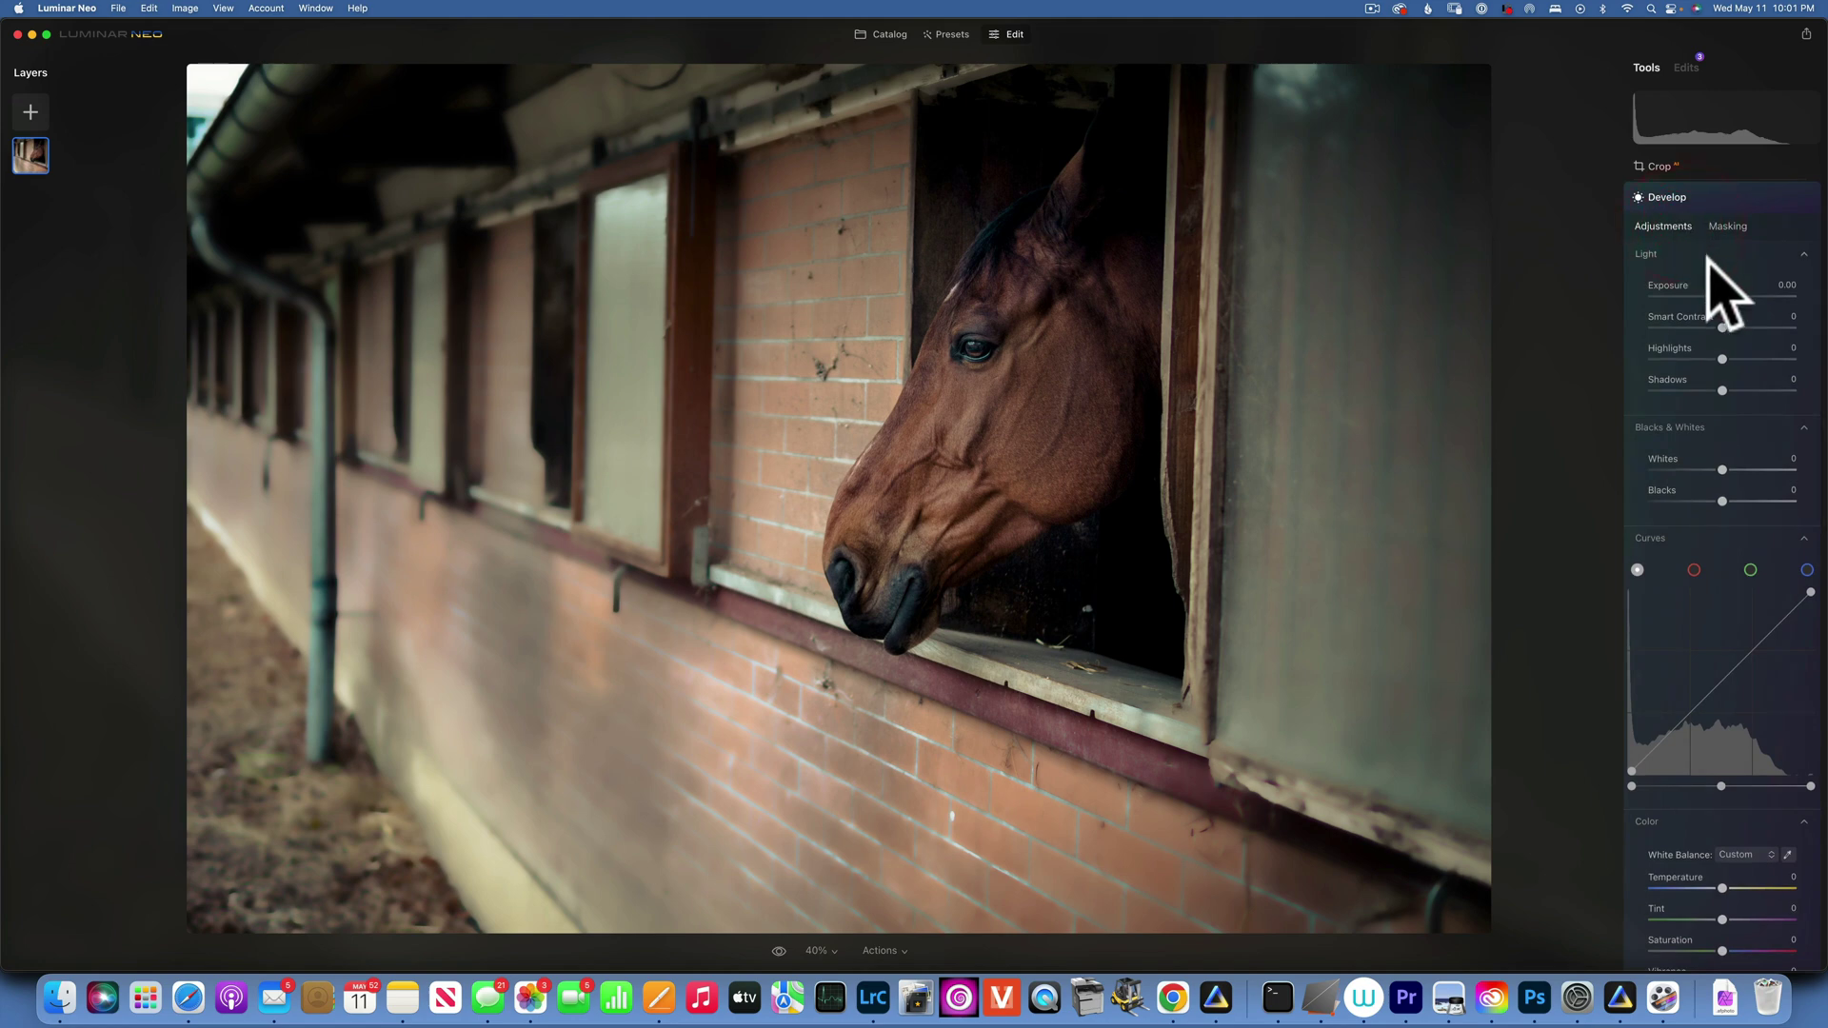
pyautogui.moveTo(1716, 288); pyautogui.dragTo(1708, 288)
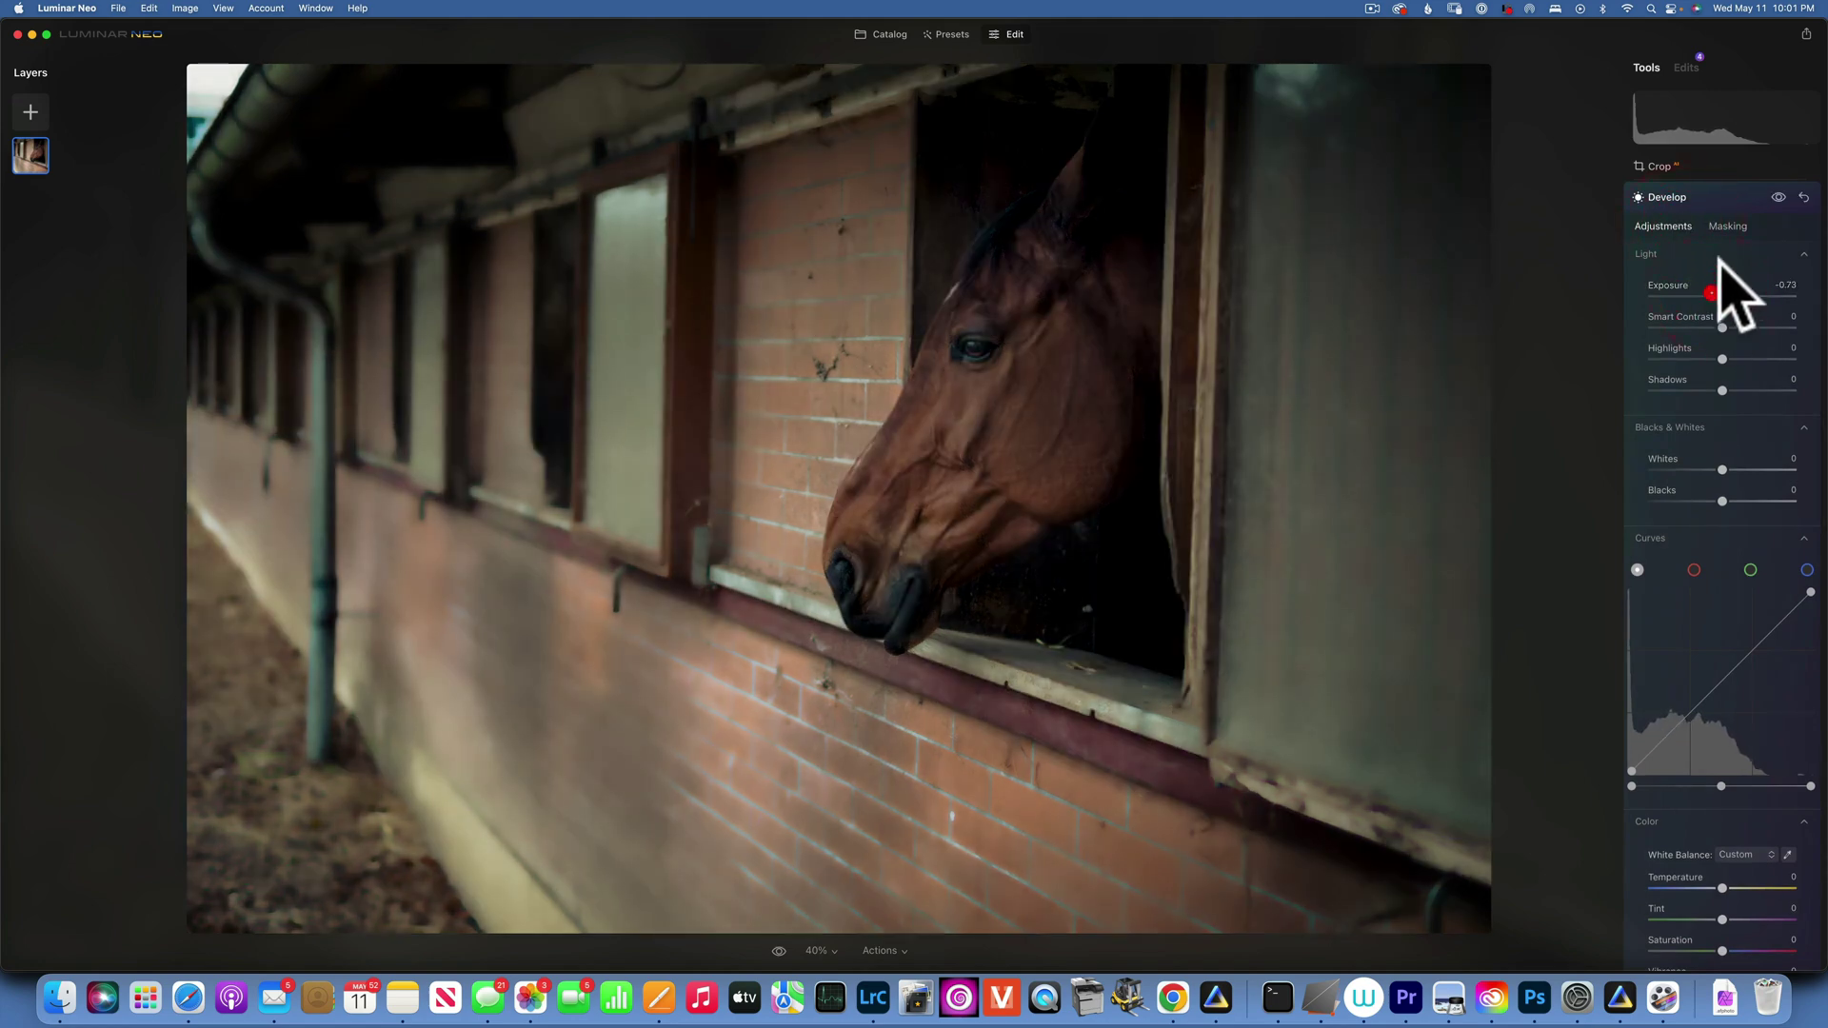
pyautogui.click(1728, 227)
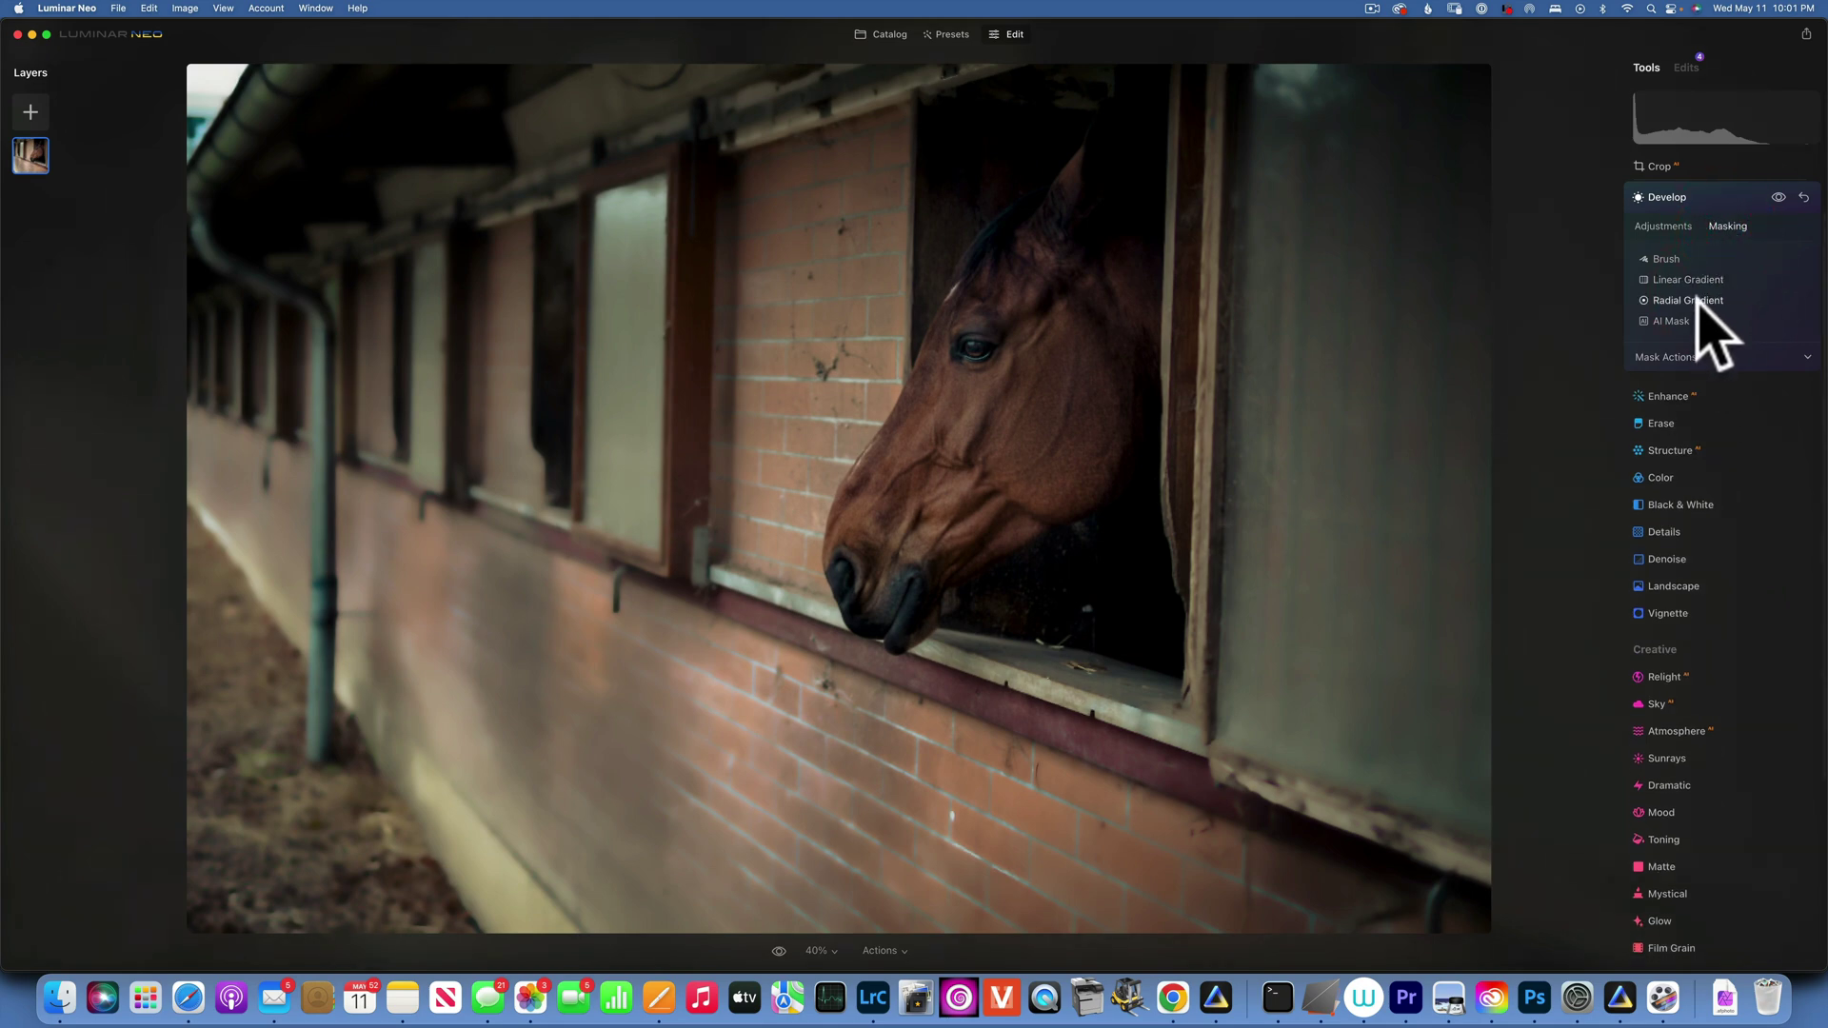
pyautogui.click(1698, 301)
pyautogui.moveTo(1005, 405); pyautogui.dragTo(1126, 512)
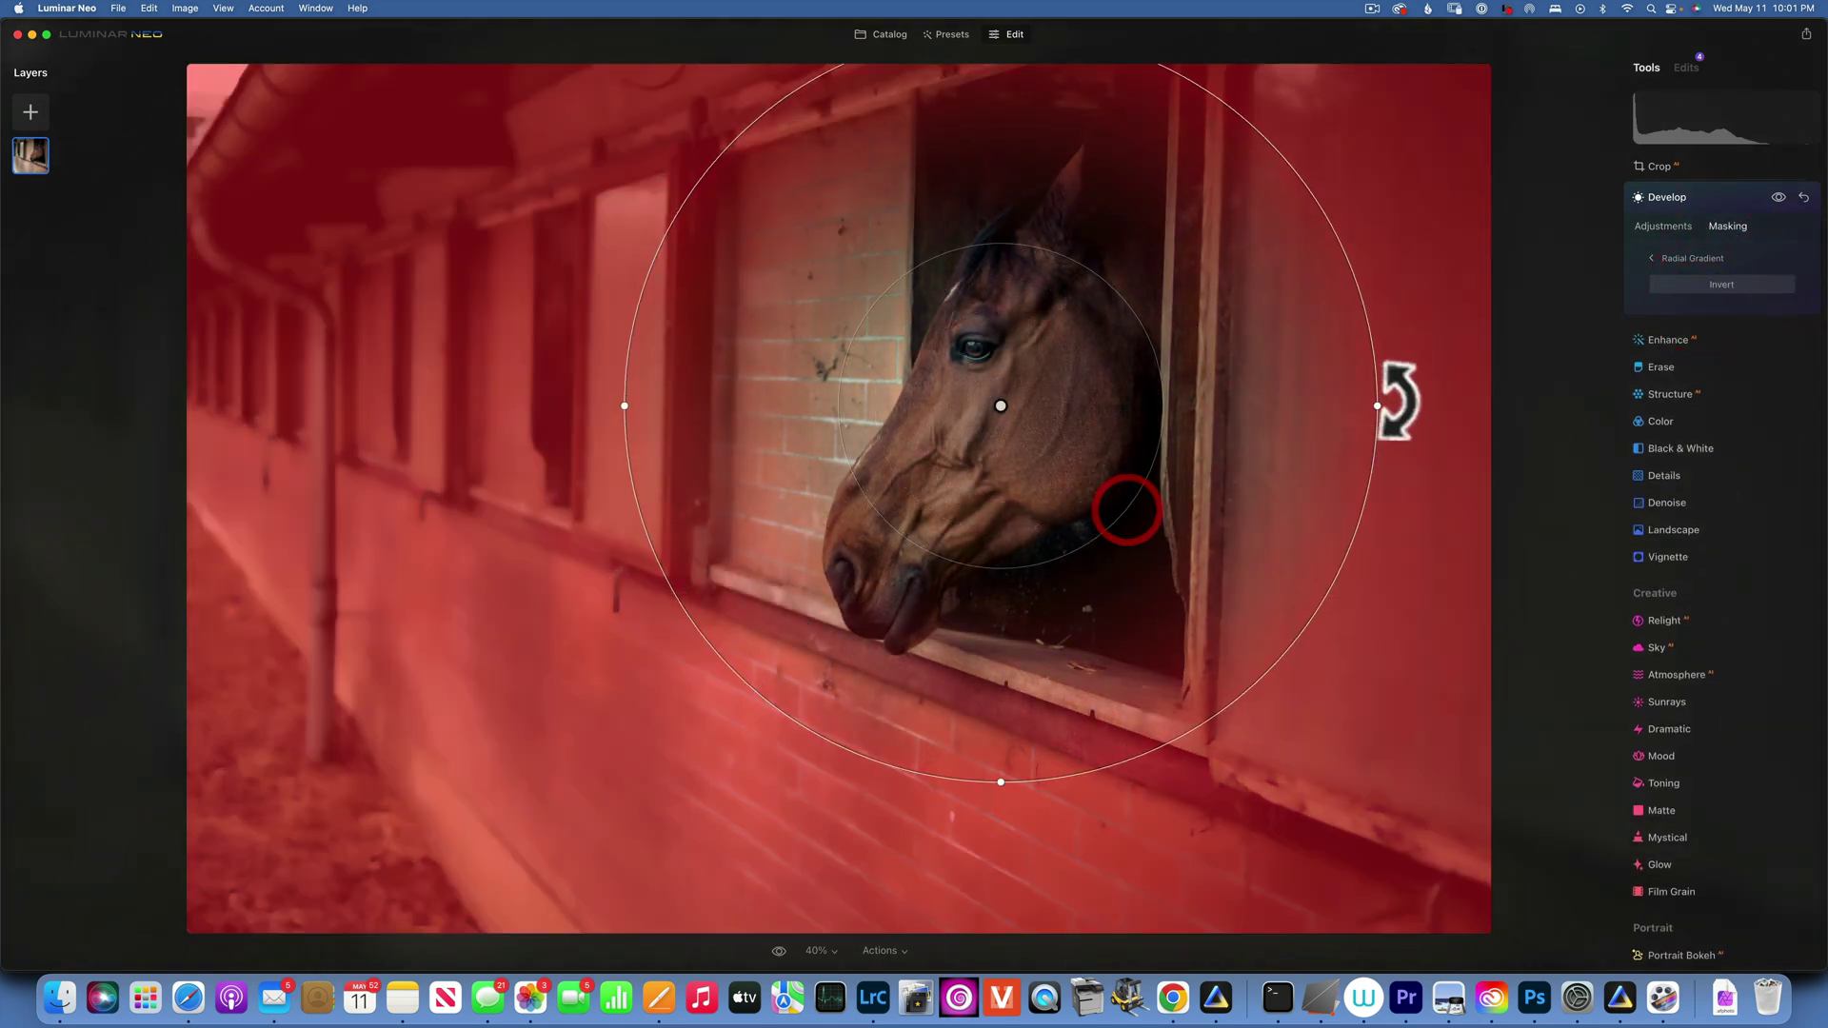
# Narrow, tilt and lengthen the radial gradient into an ellipse along the horse's head, and compare the photo before and after
pyautogui.moveTo(1378, 400); pyautogui.dragTo(1190, 529)
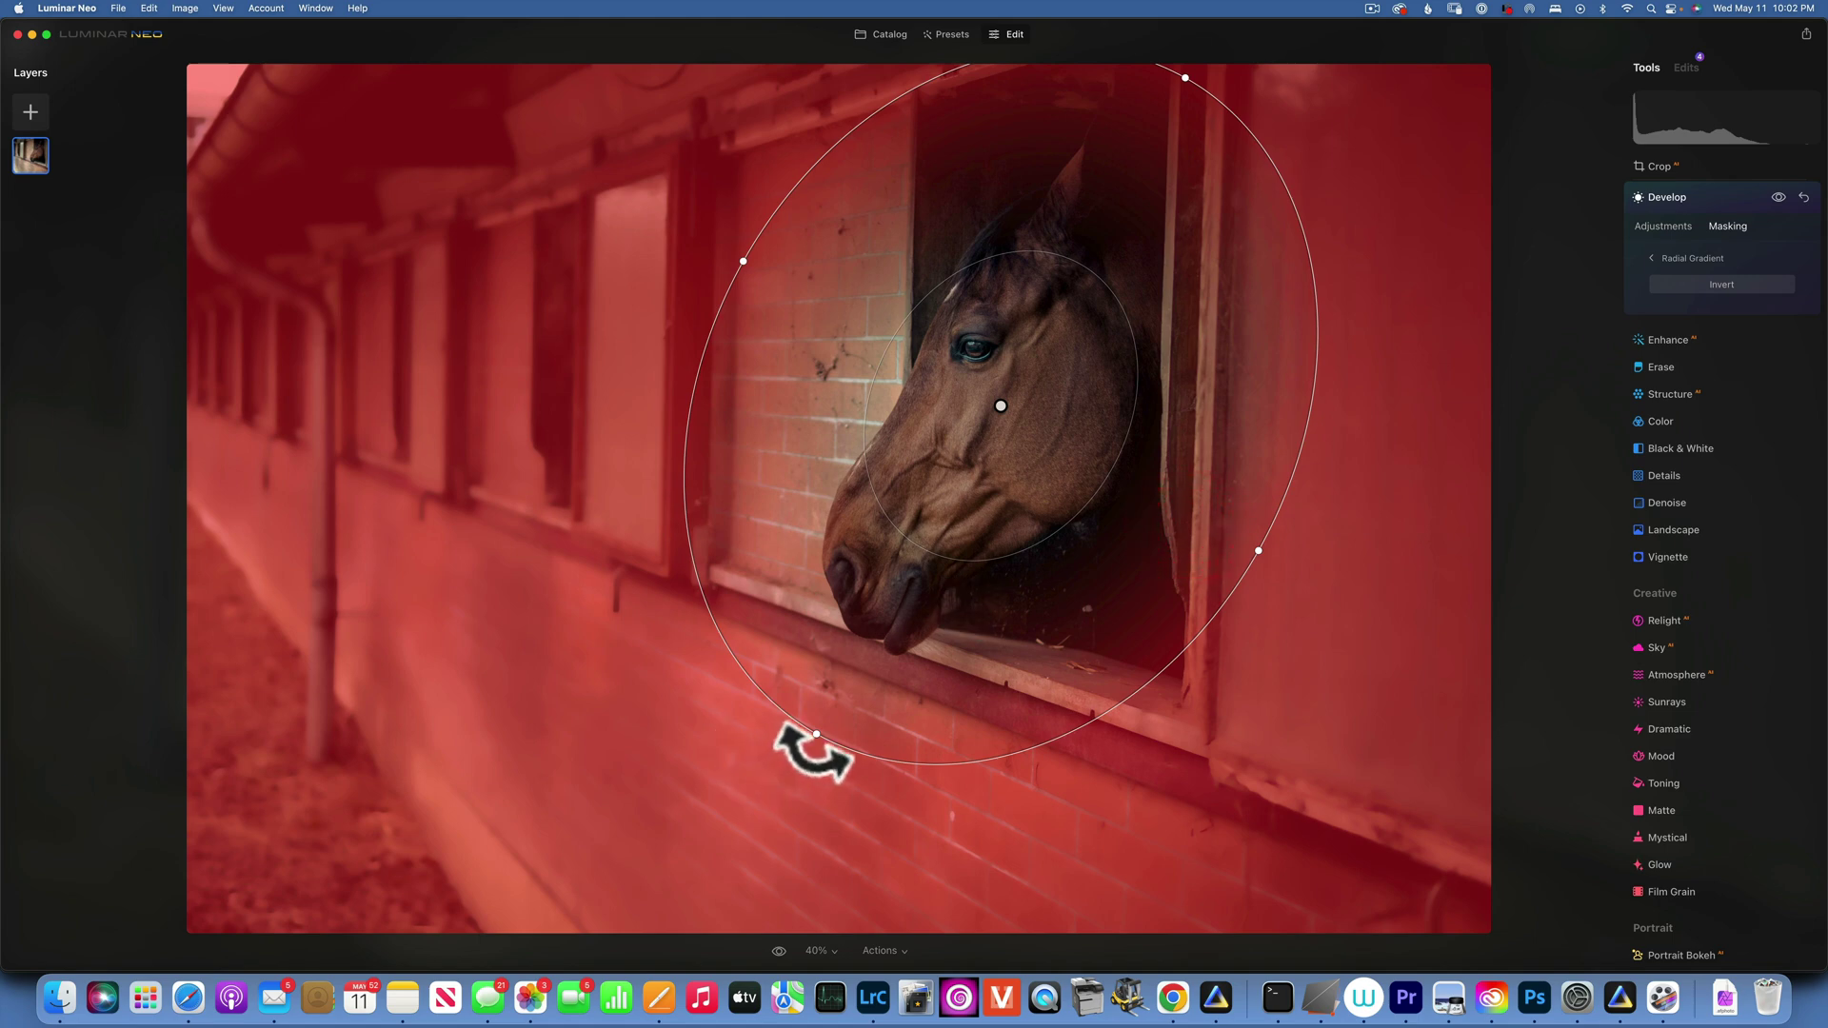
pyautogui.moveTo(826, 729); pyautogui.dragTo(719, 821)
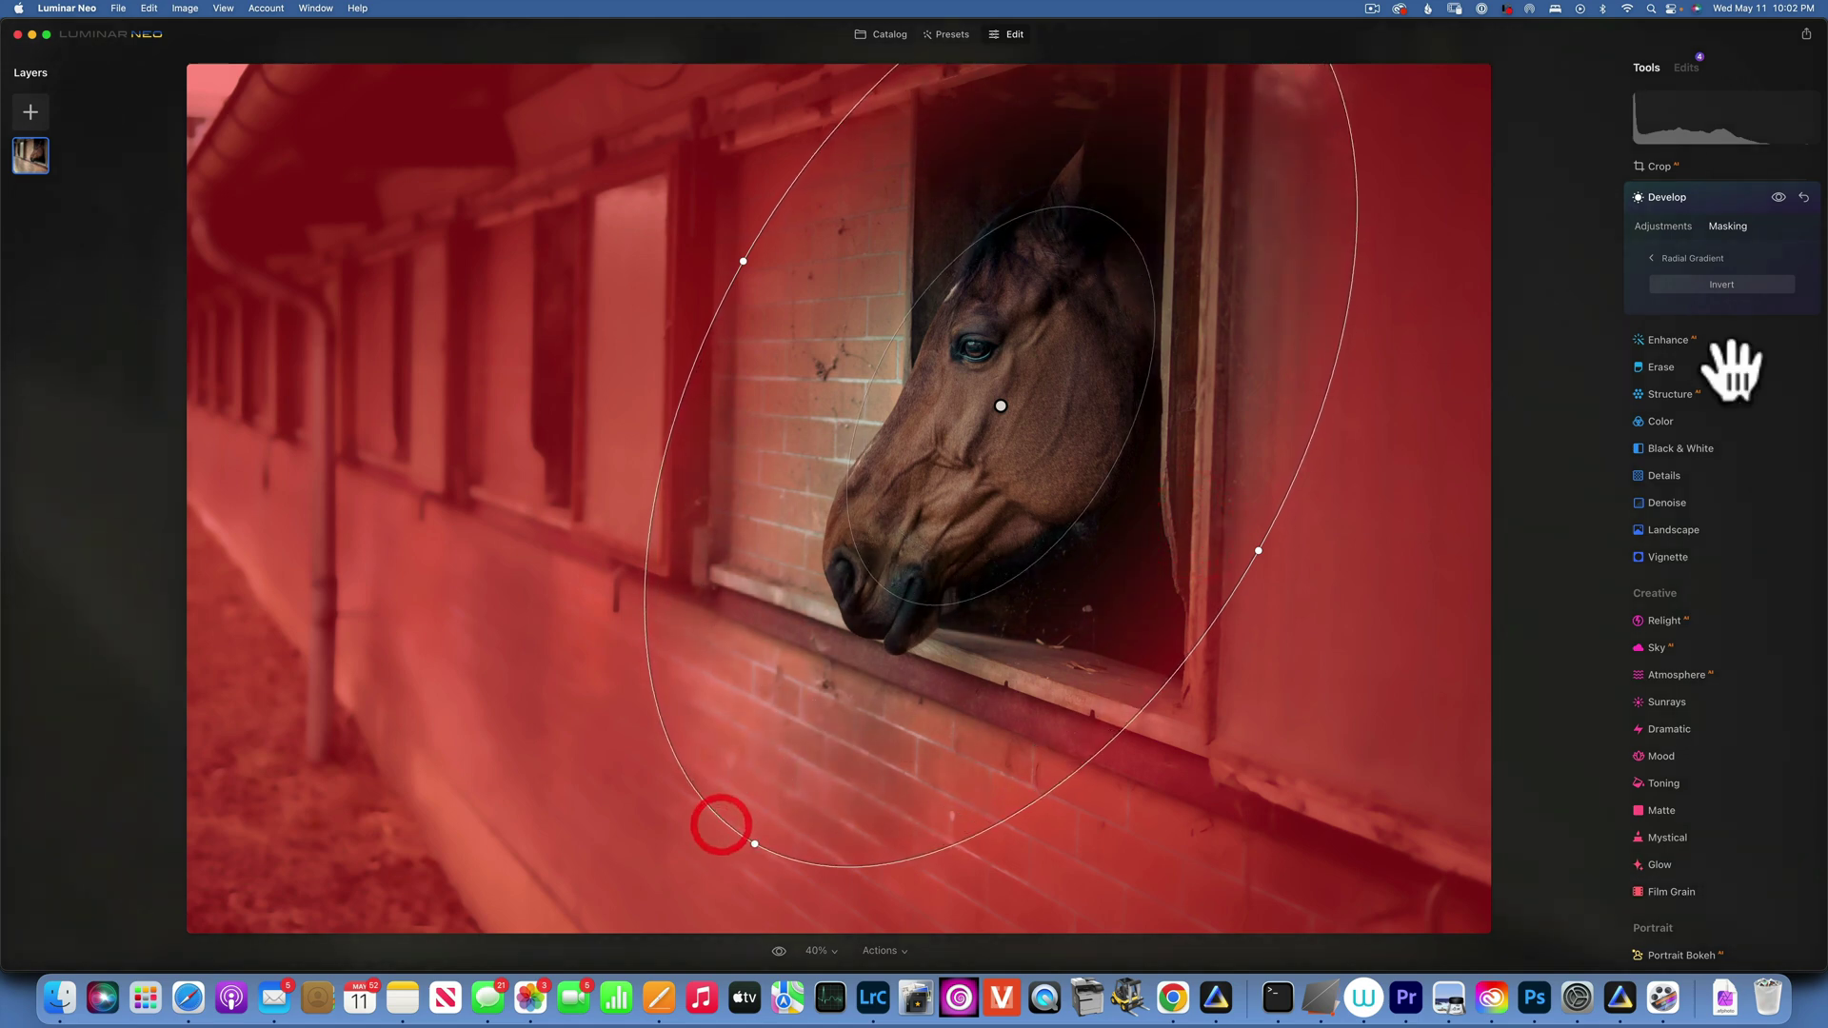
pyautogui.click(1771, 195)
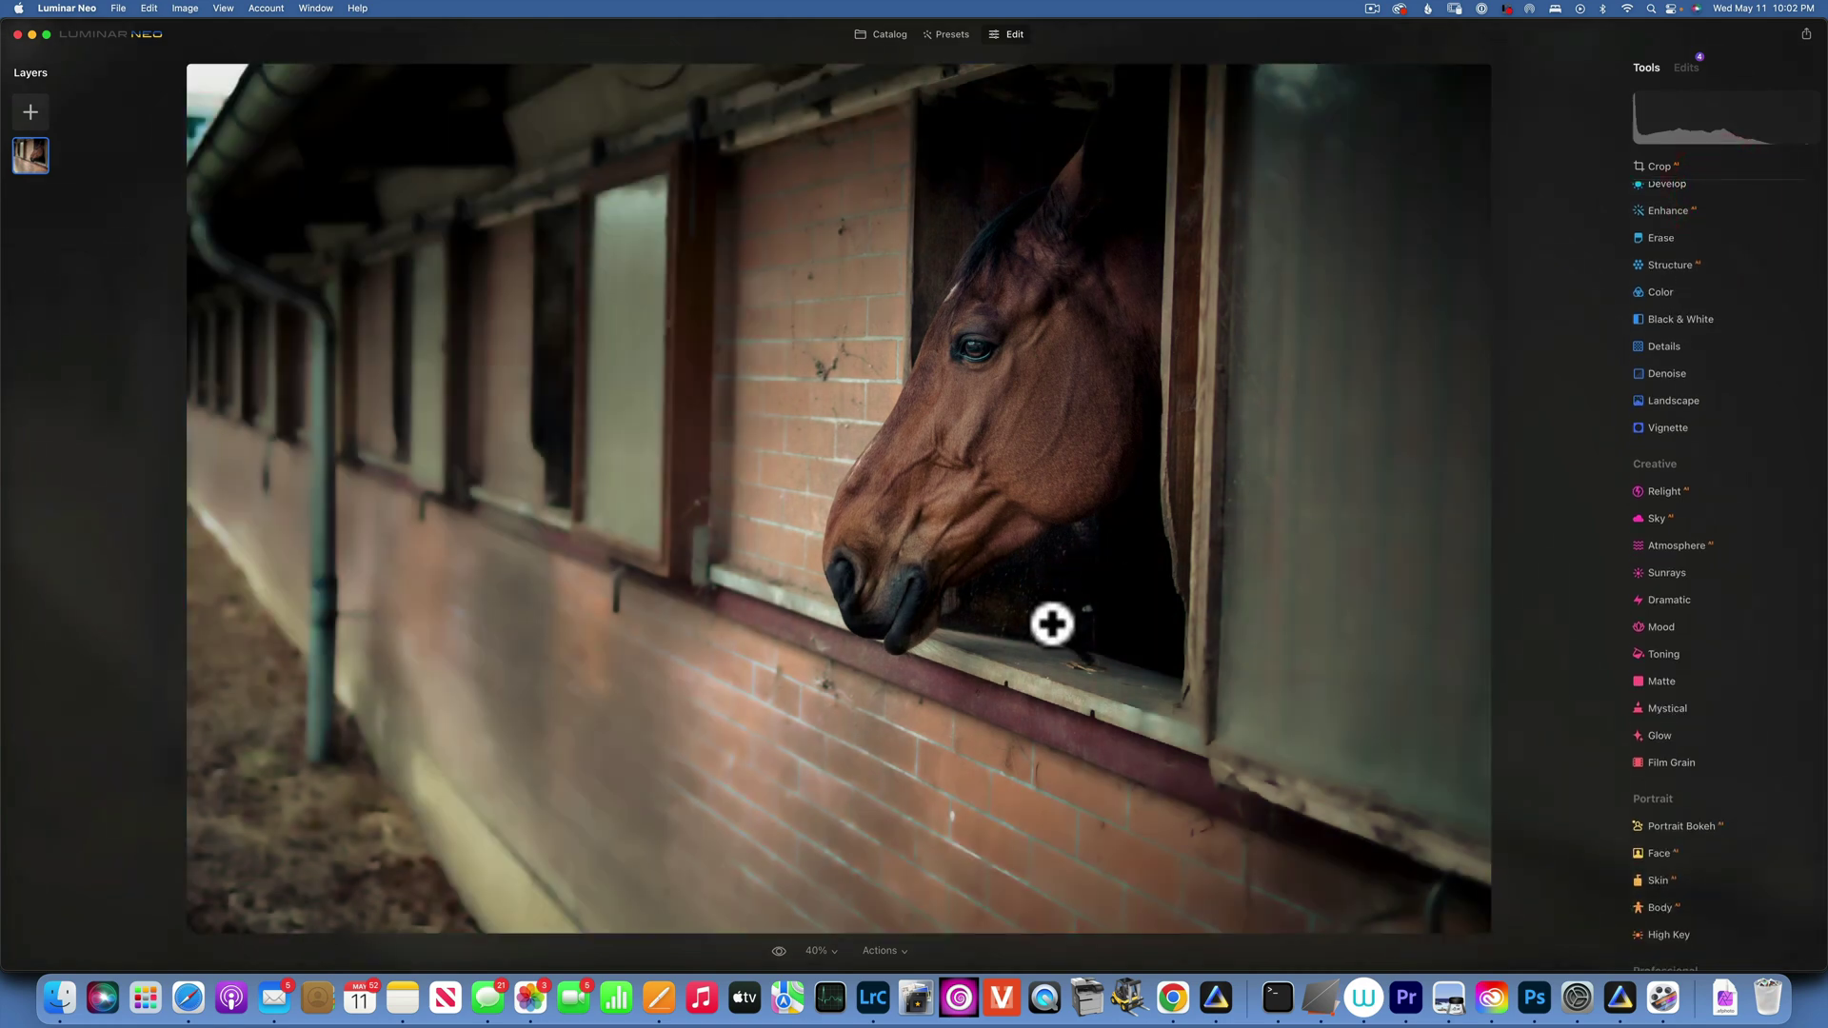
pyautogui.click(778, 947)
pyautogui.click(778, 950)
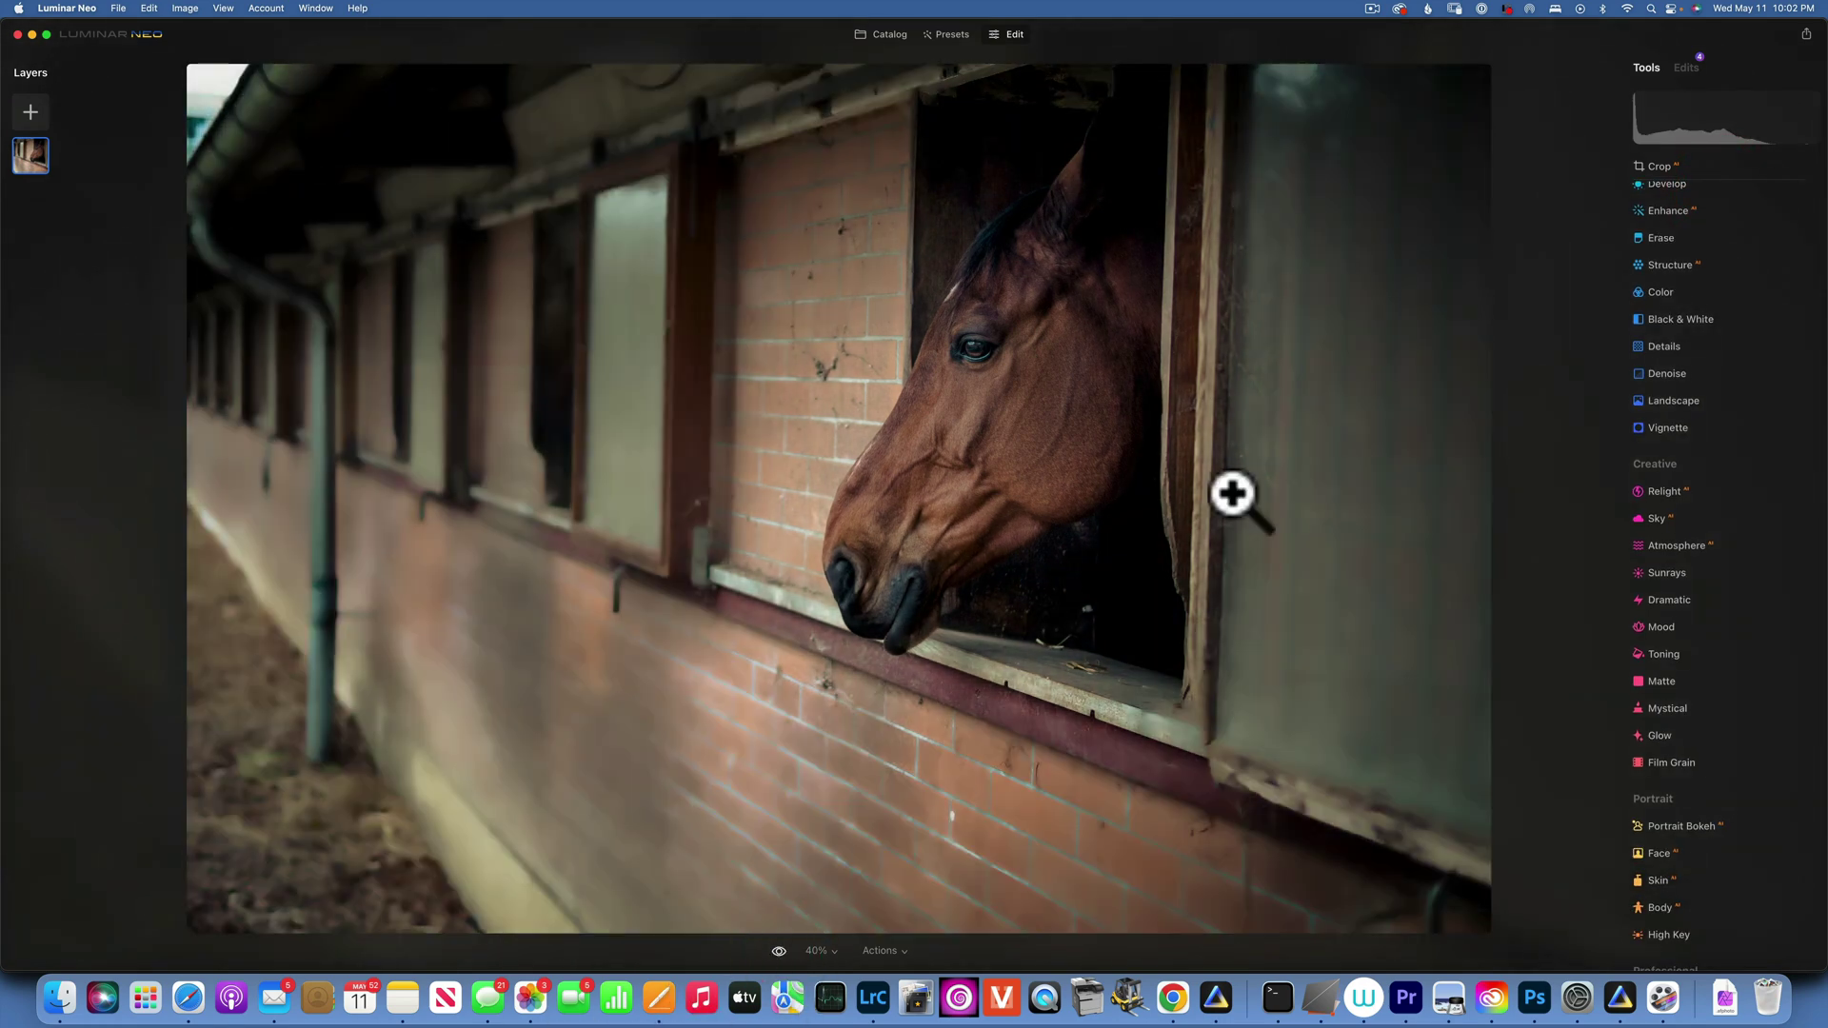
# Crop the horse photo slightly from its upper-left corner at the Original ratio, and compare it with the unedited version
pyautogui.scroll(2, 1665, 225)
pyautogui.click(1655, 165)
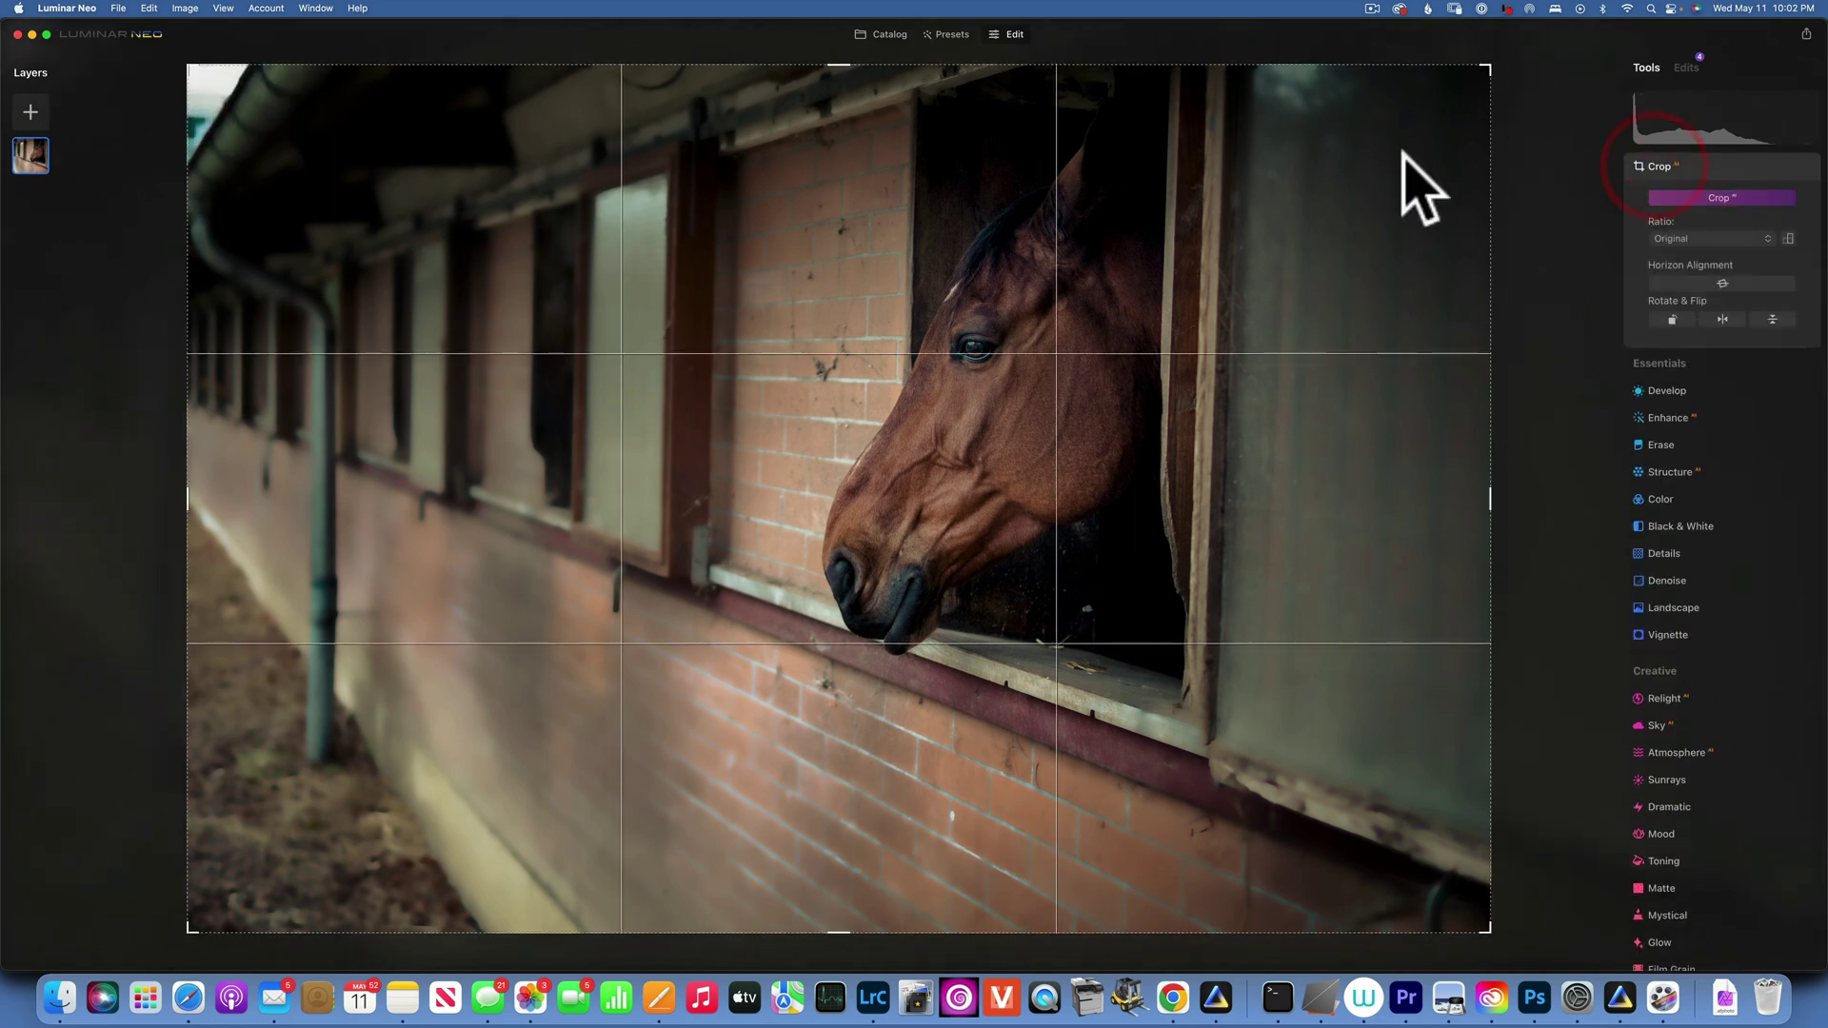
pyautogui.moveTo(186, 63); pyautogui.dragTo(232, 96)
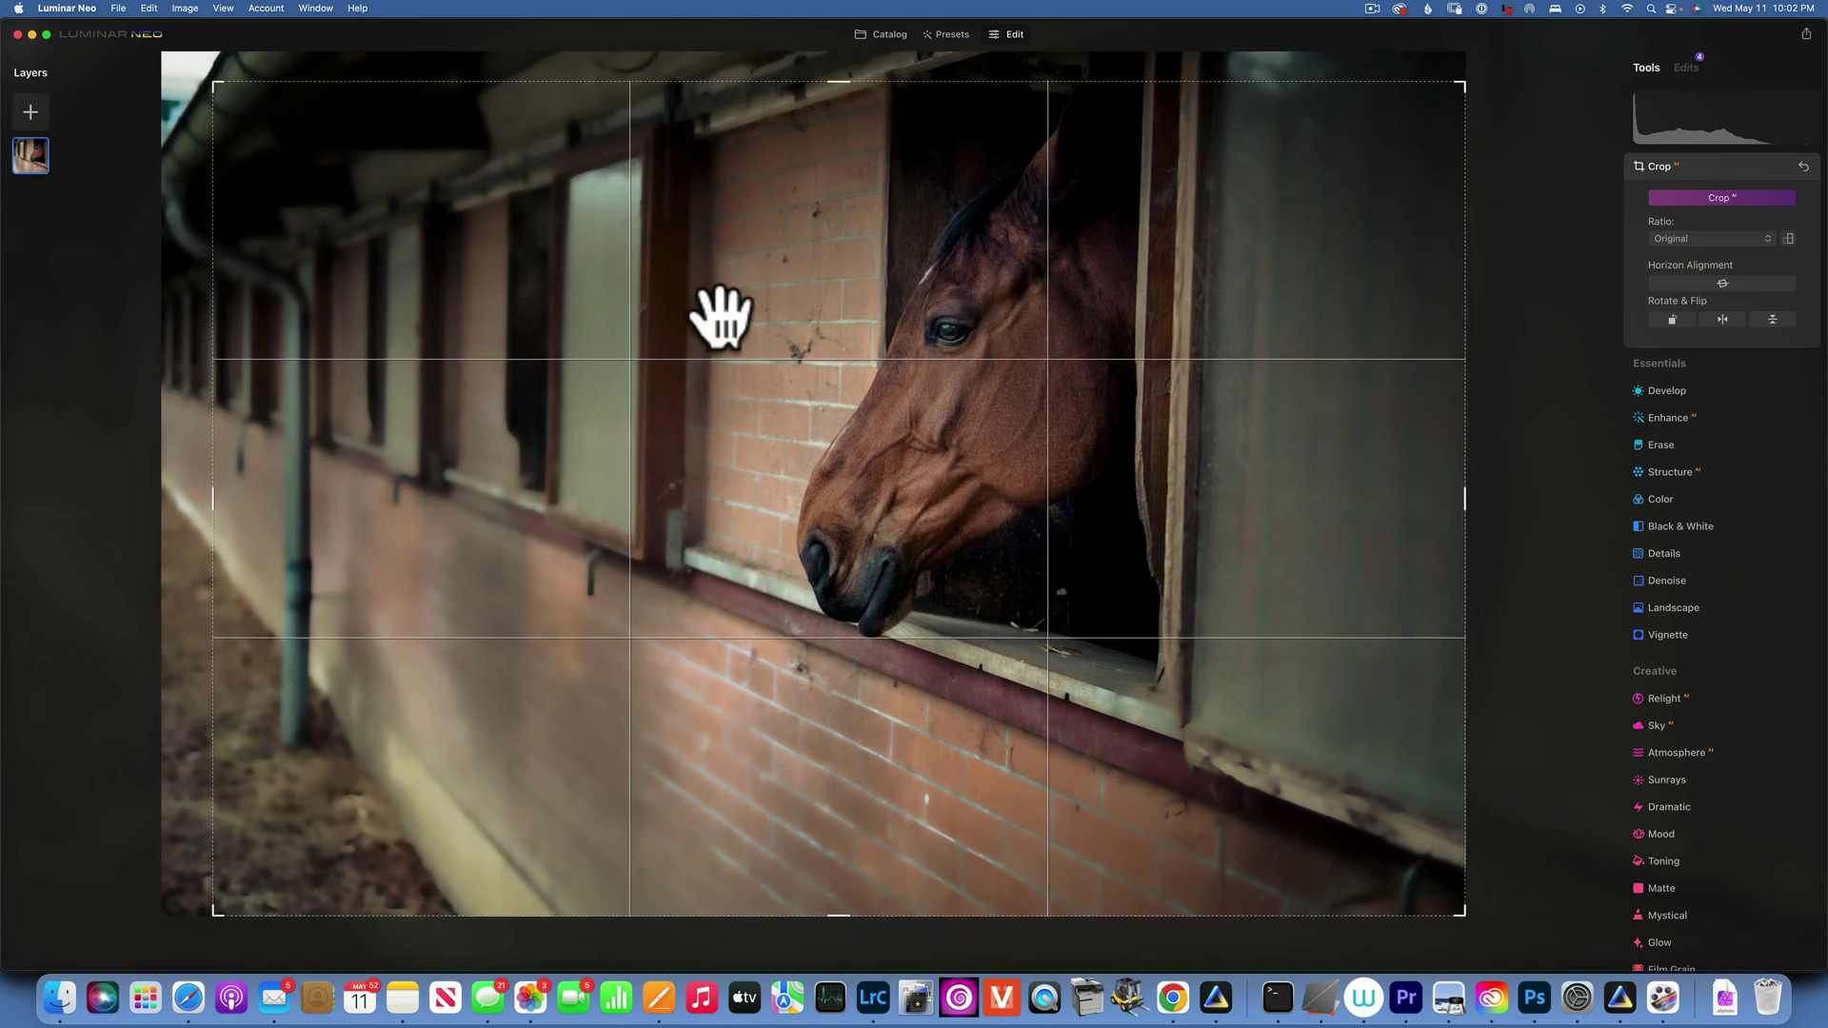
pyautogui.press('Return')
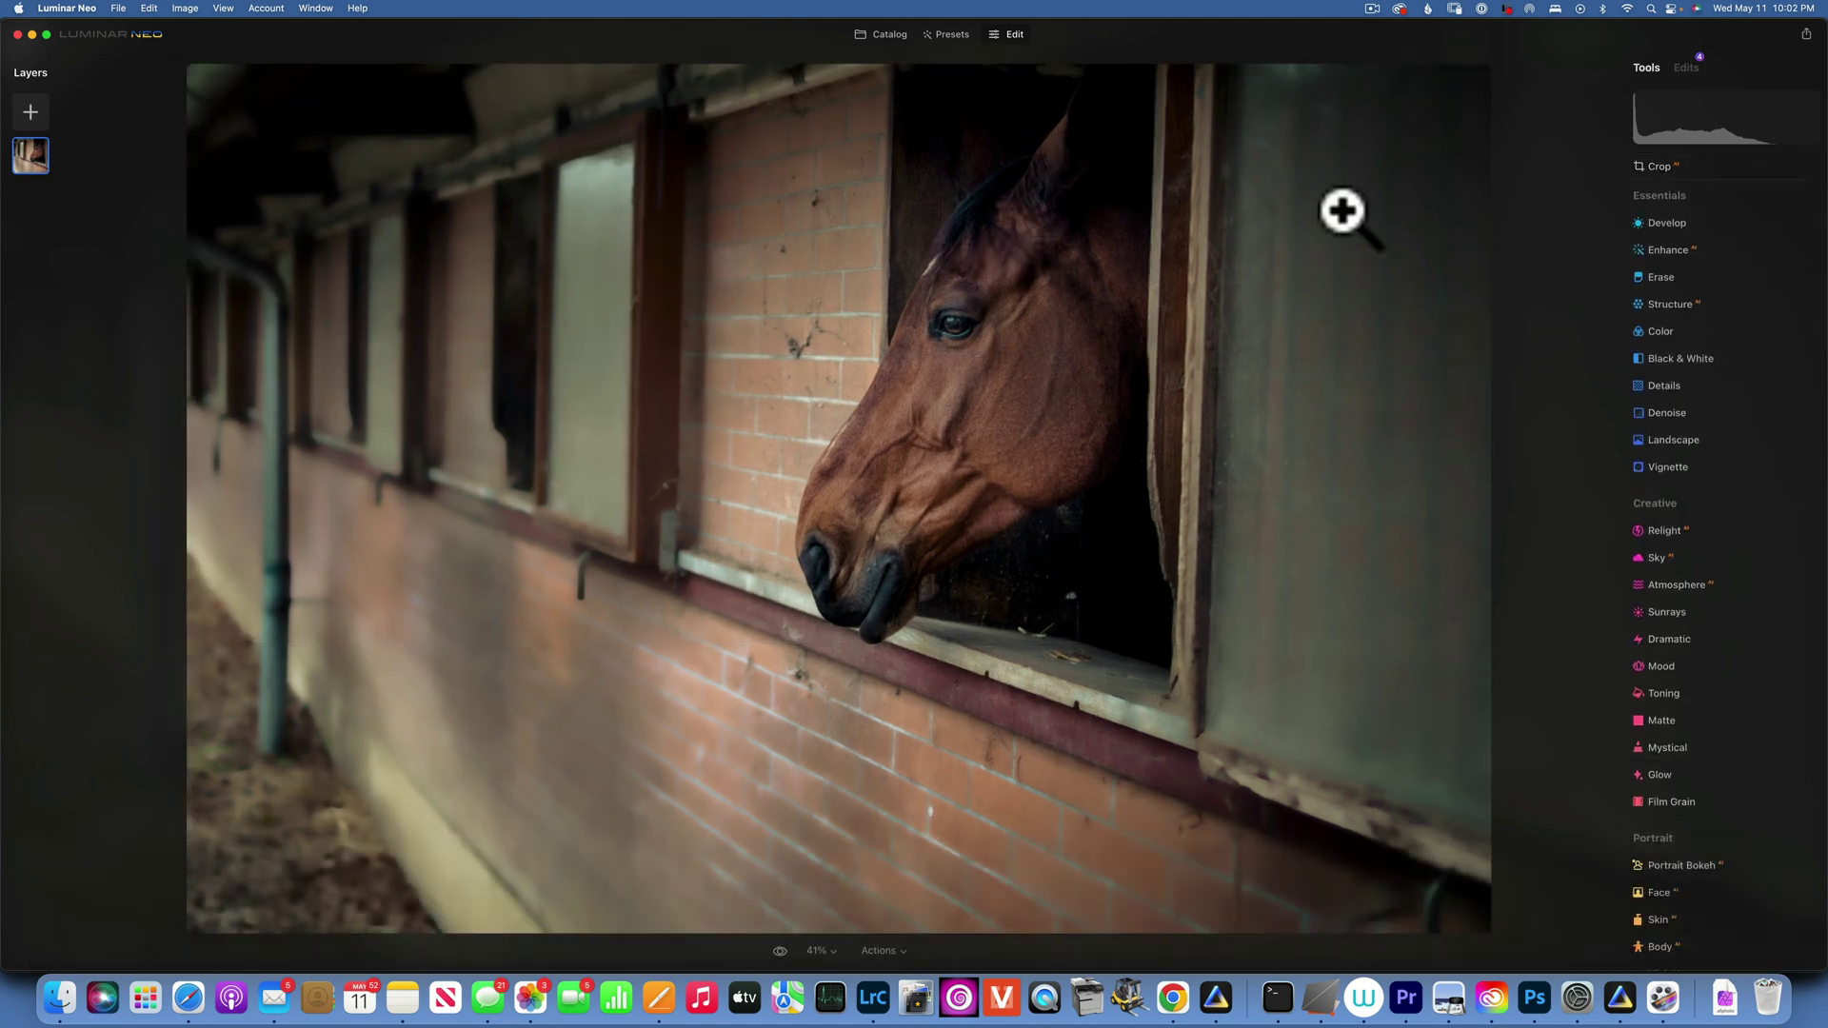
pyautogui.click(778, 947)
pyautogui.click(778, 949)
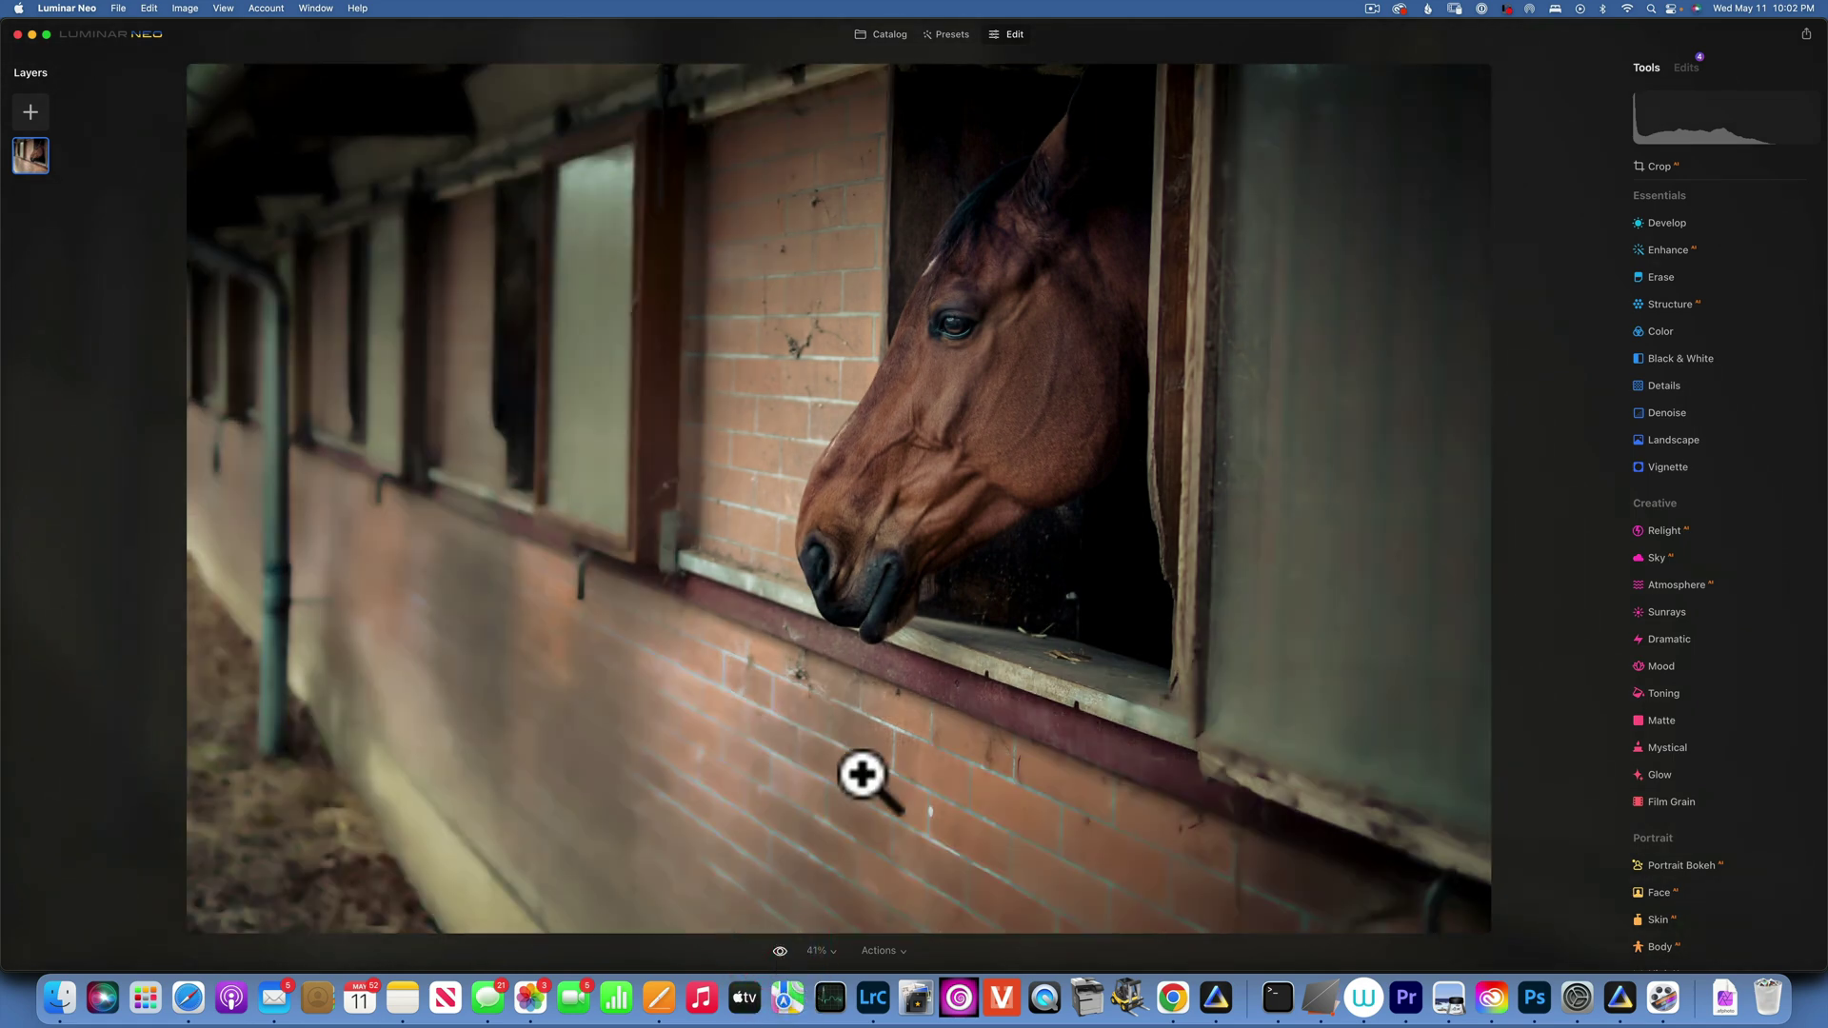
# Start another Develop adjustment with Exposure 0.46 and paint its brush mask over the horse's face at size 100
pyautogui.click(1676, 224)
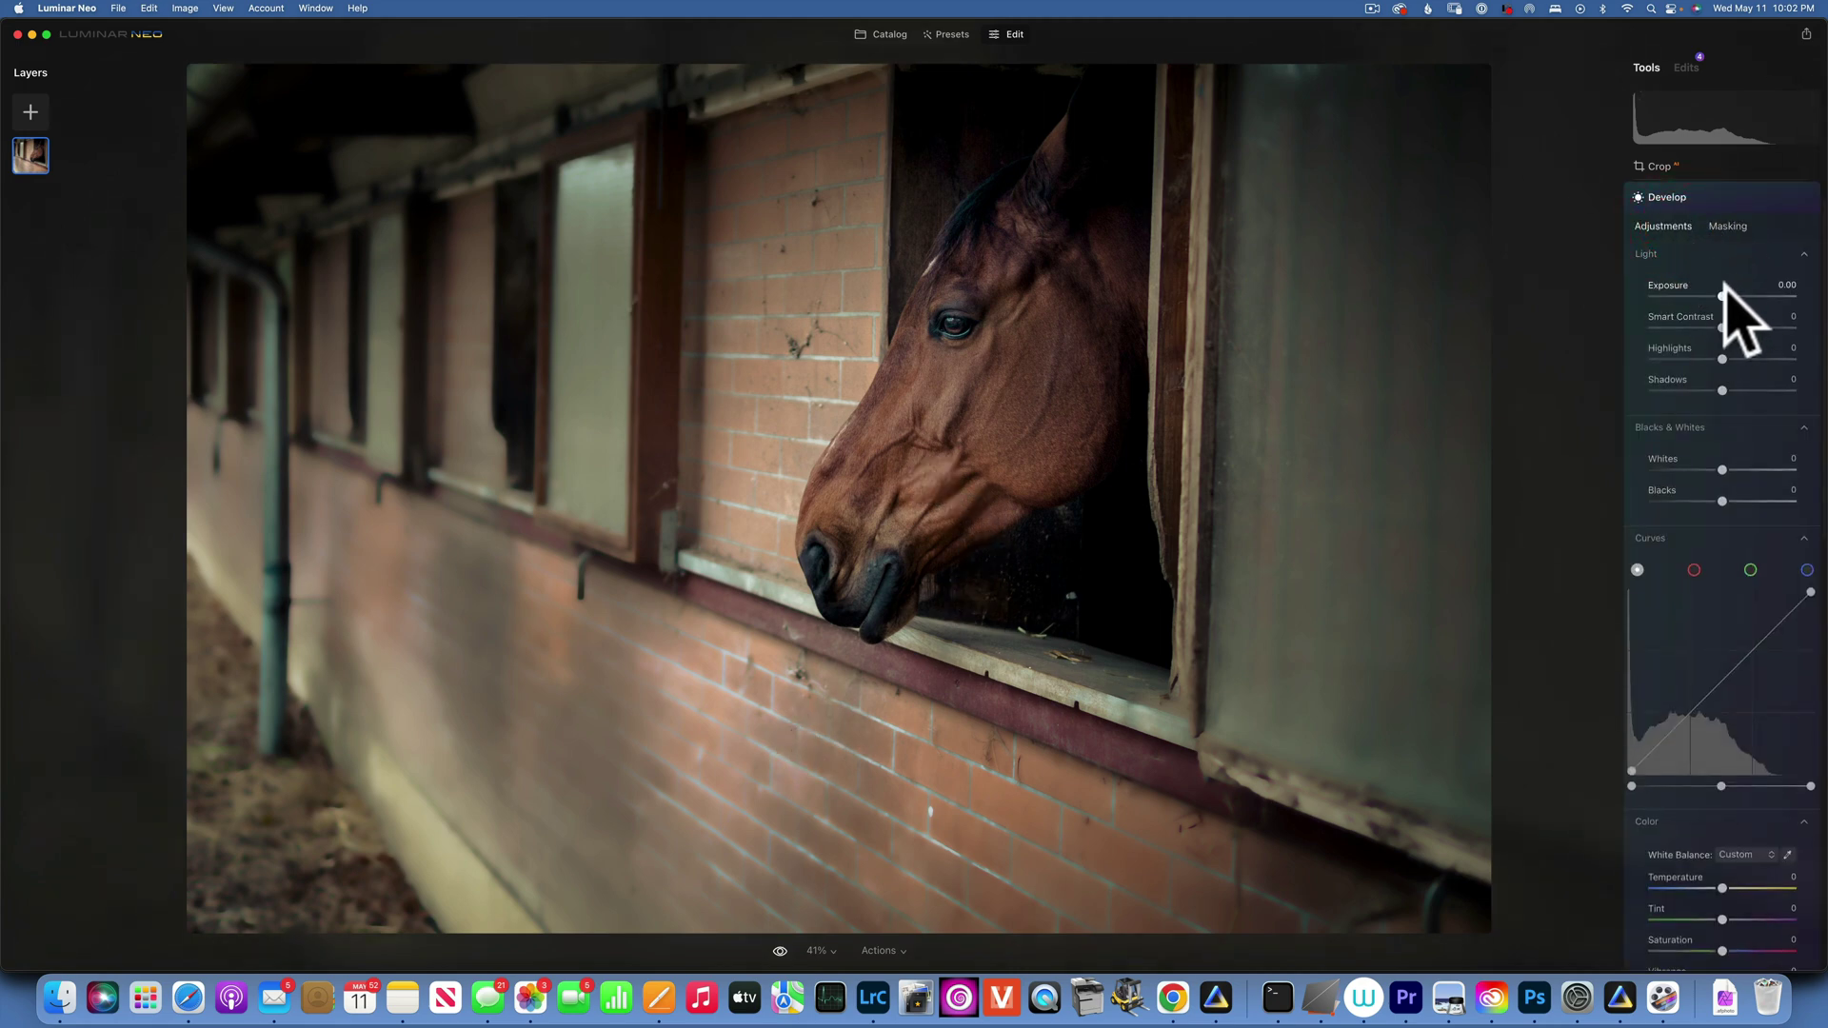
pyautogui.moveTo(1725, 294); pyautogui.dragTo(1729, 295)
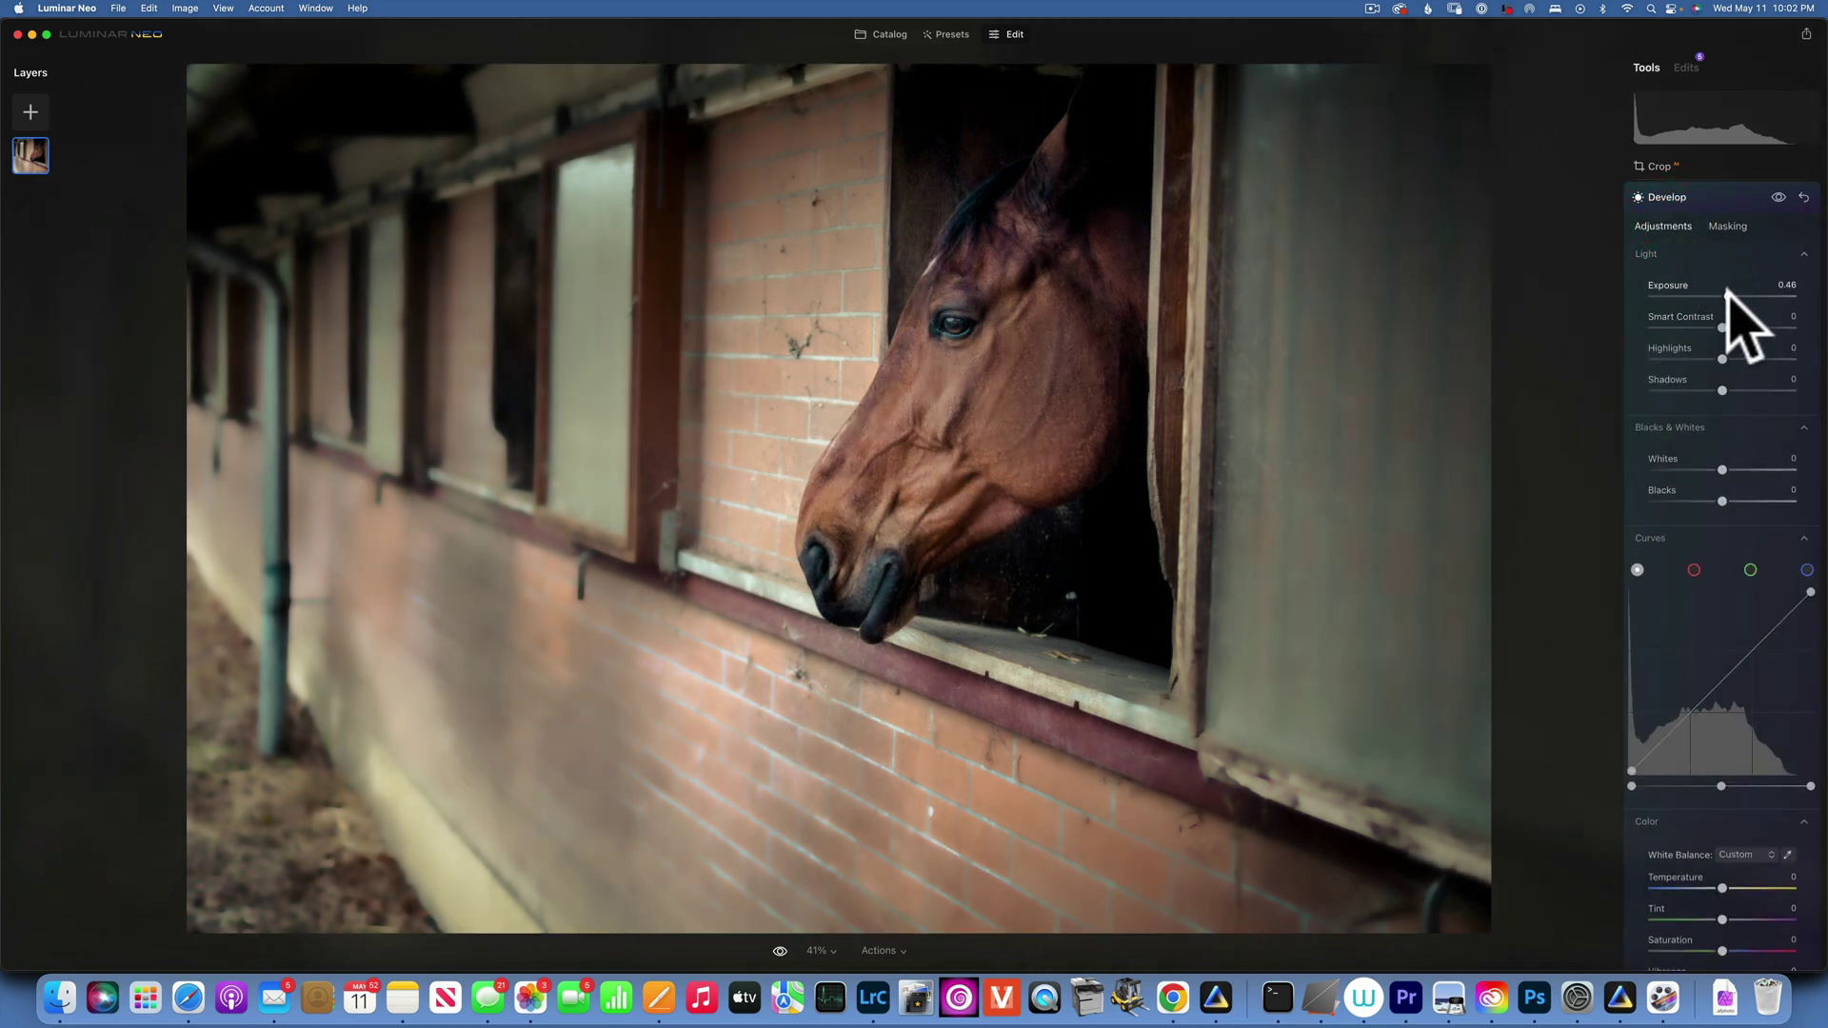
pyautogui.click(1727, 225)
pyautogui.click(1668, 259)
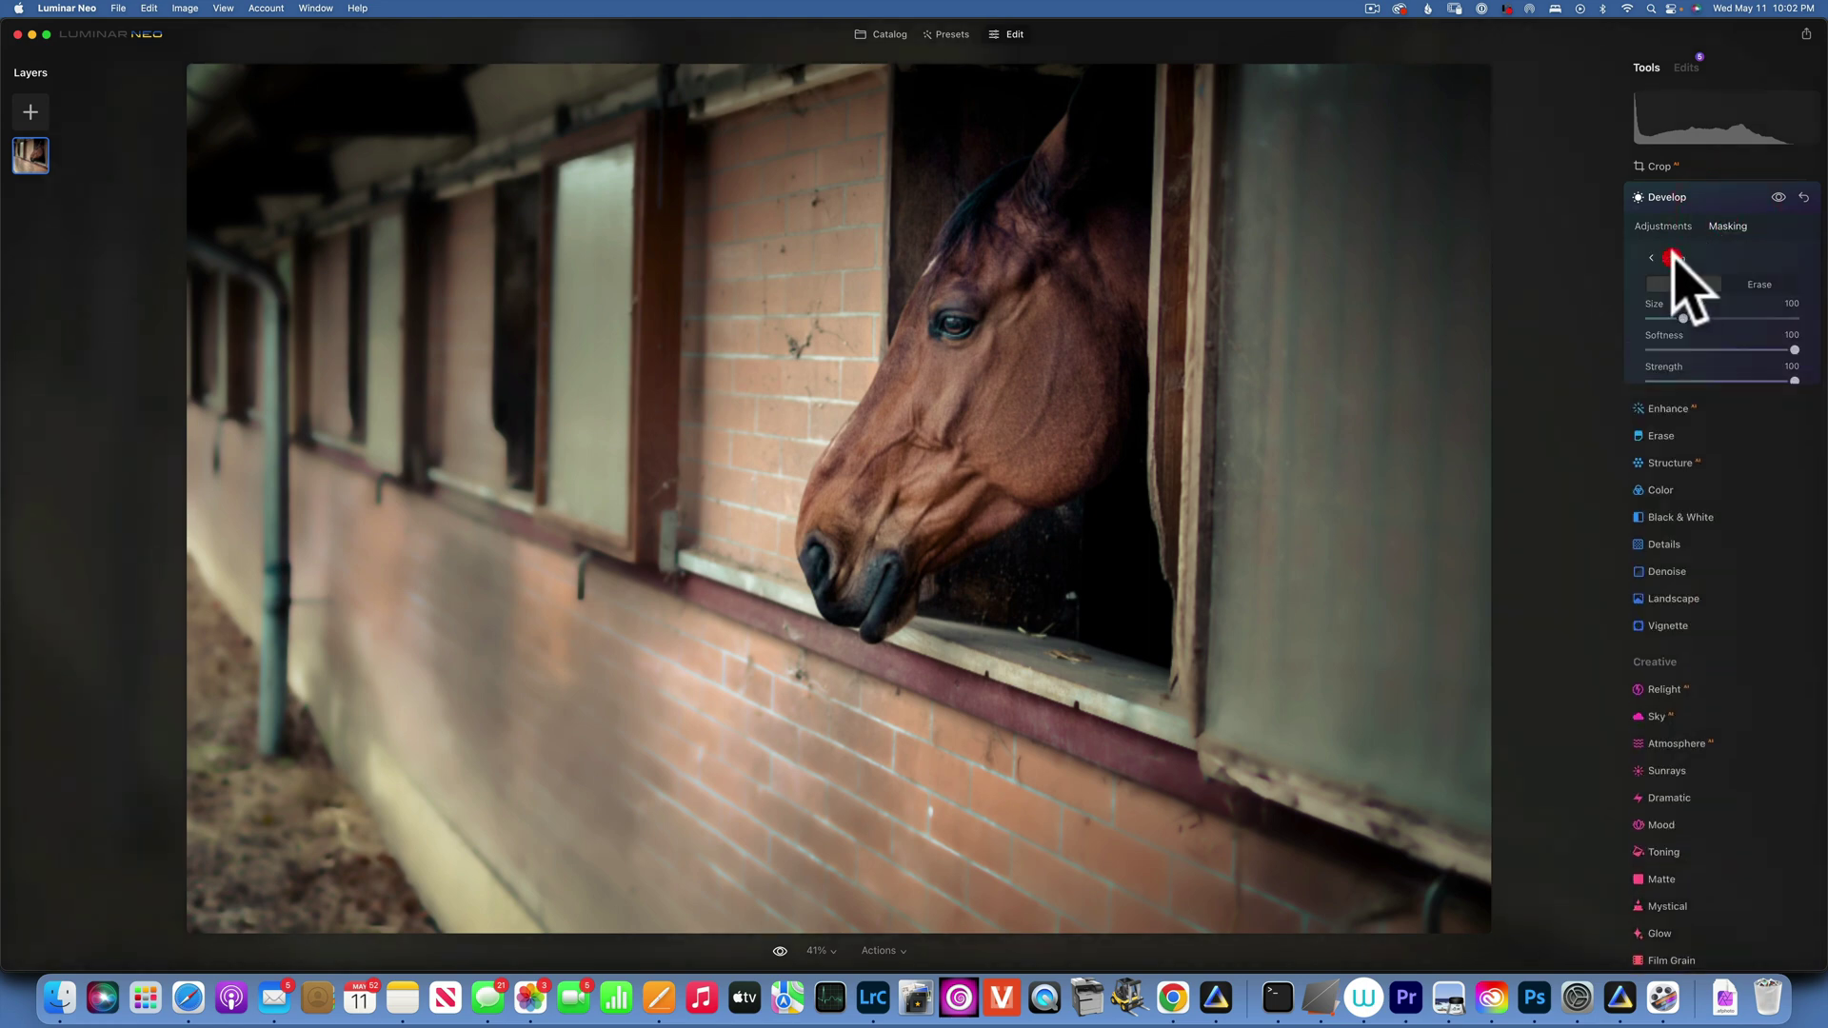
pyautogui.moveTo(1057, 387)
pyautogui.mouseDown()
pyautogui.moveTo(1019, 425)
pyautogui.moveTo(955, 176)
pyautogui.mouseUp()
pyautogui.moveTo(903, 410)
pyautogui.mouseDown()
pyautogui.moveTo(856, 537)
pyautogui.moveTo(866, 577)
pyautogui.moveTo(1021, 465)
pyautogui.moveTo(906, 491)
pyautogui.moveTo(1006, 401)
pyautogui.mouseUp()
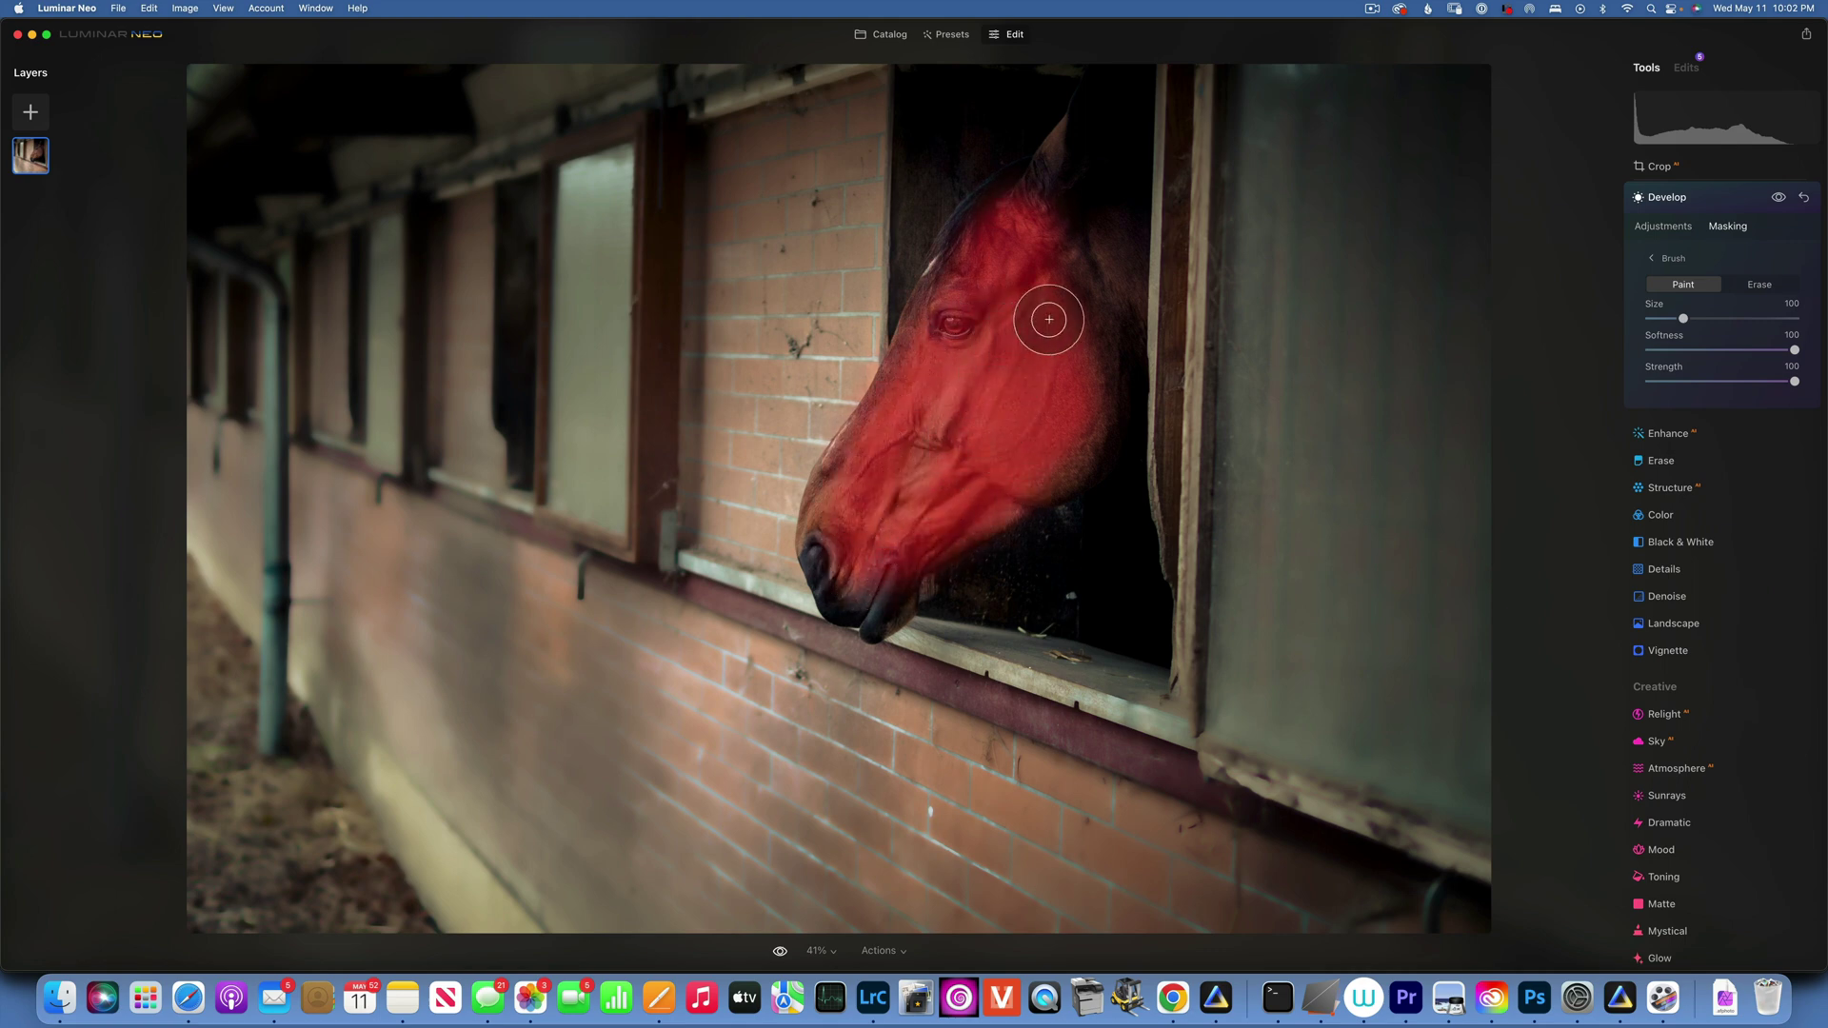
# Reduce the face adjustment's Exposure to 0.25, and compare the horse photo with and without the edits
pyautogui.click(1663, 228)
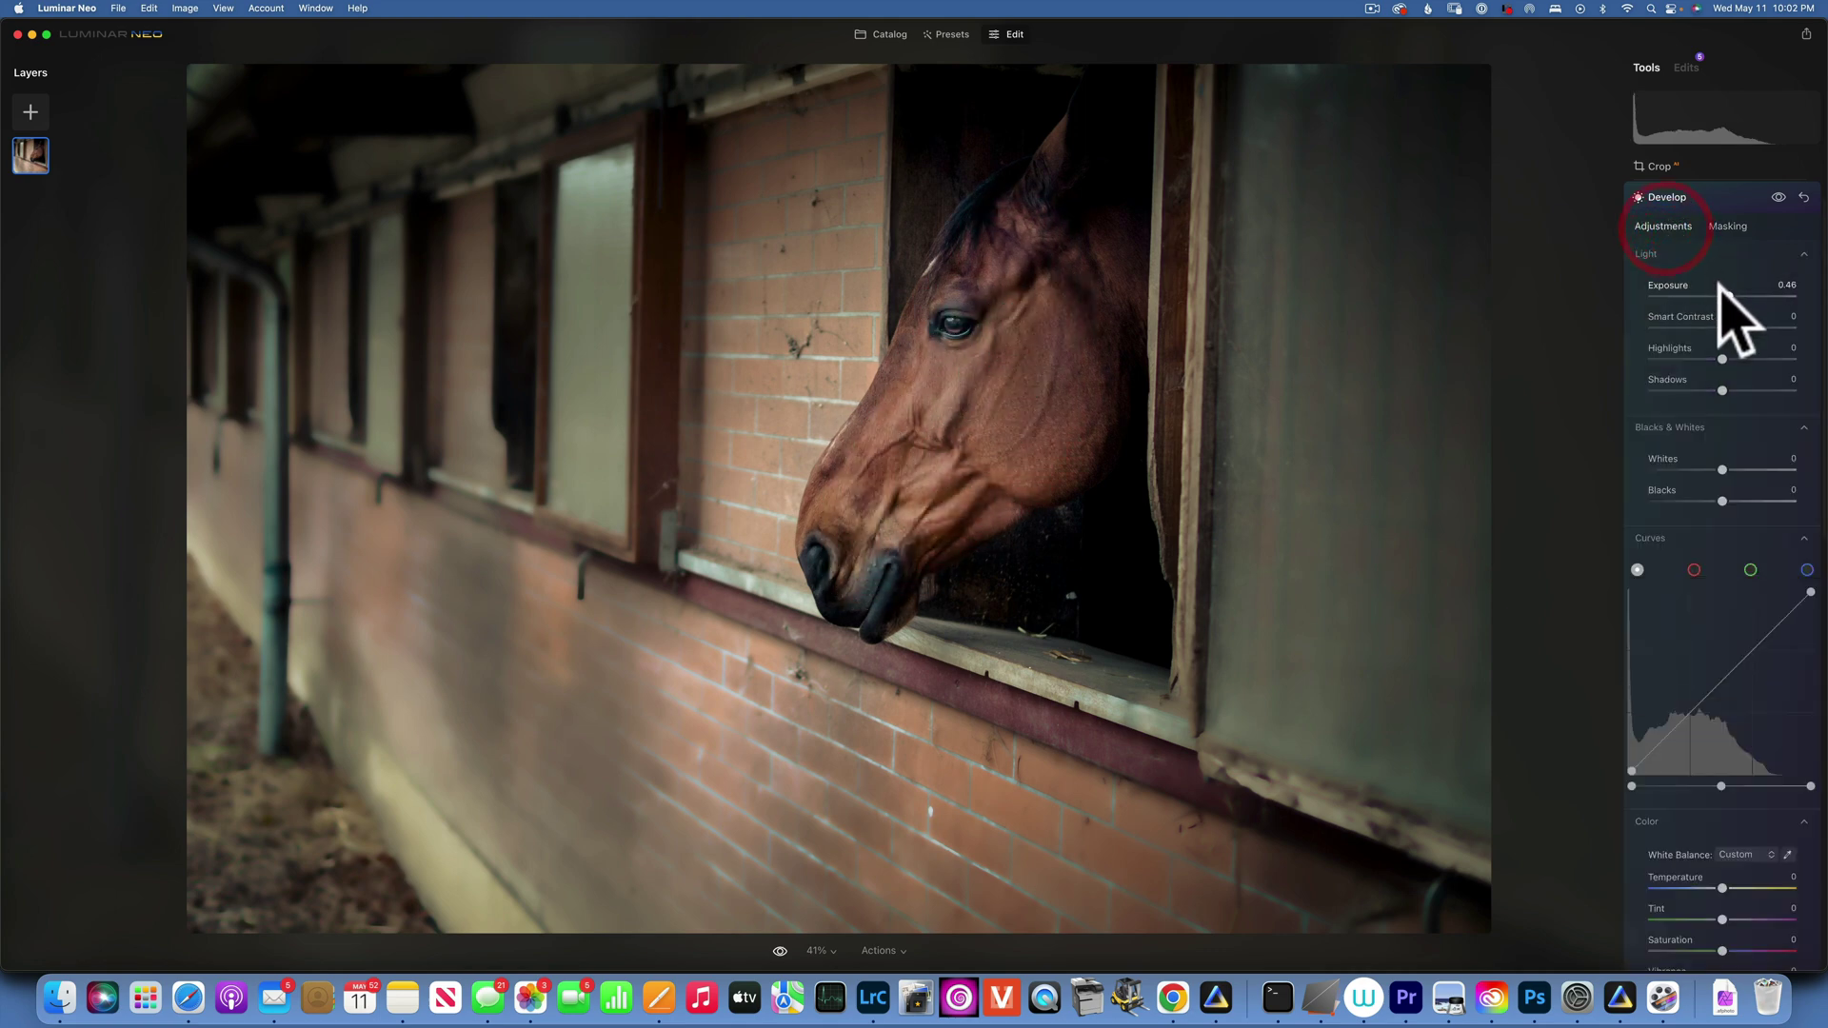
pyautogui.moveTo(1728, 294); pyautogui.dragTo(1724, 294)
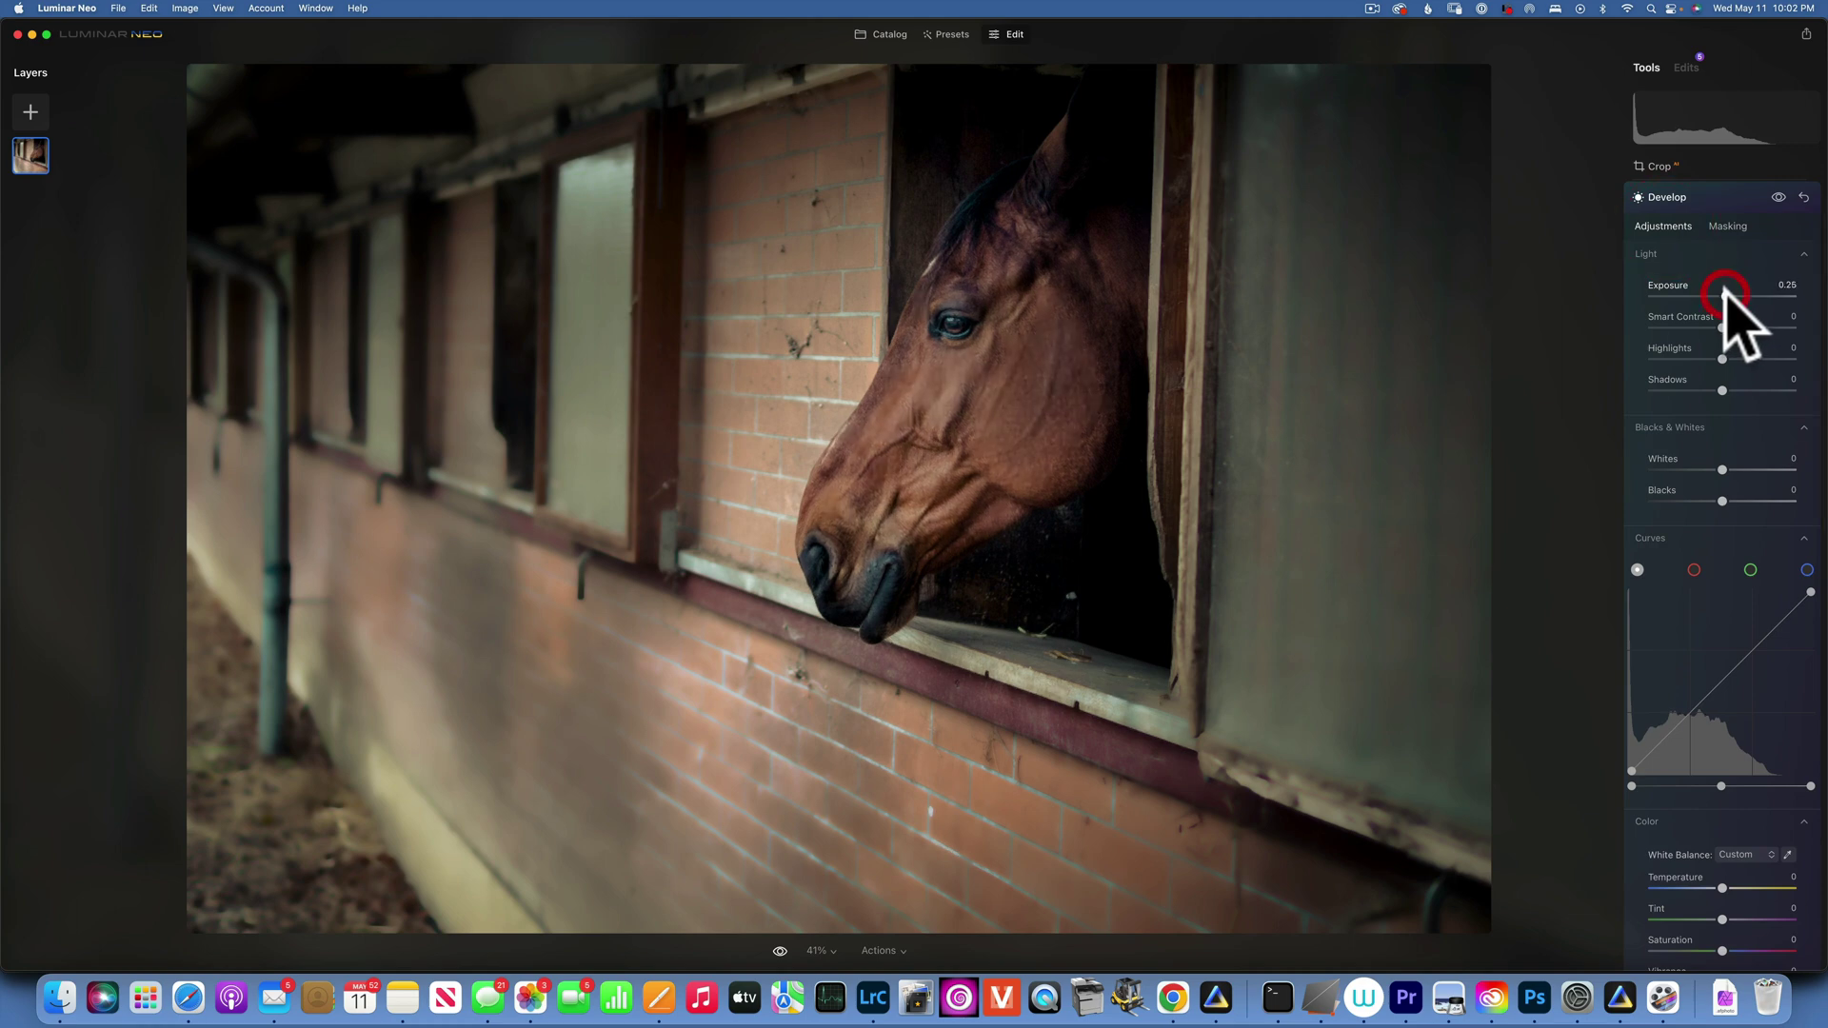
pyautogui.click(1776, 197)
pyautogui.click(1777, 197)
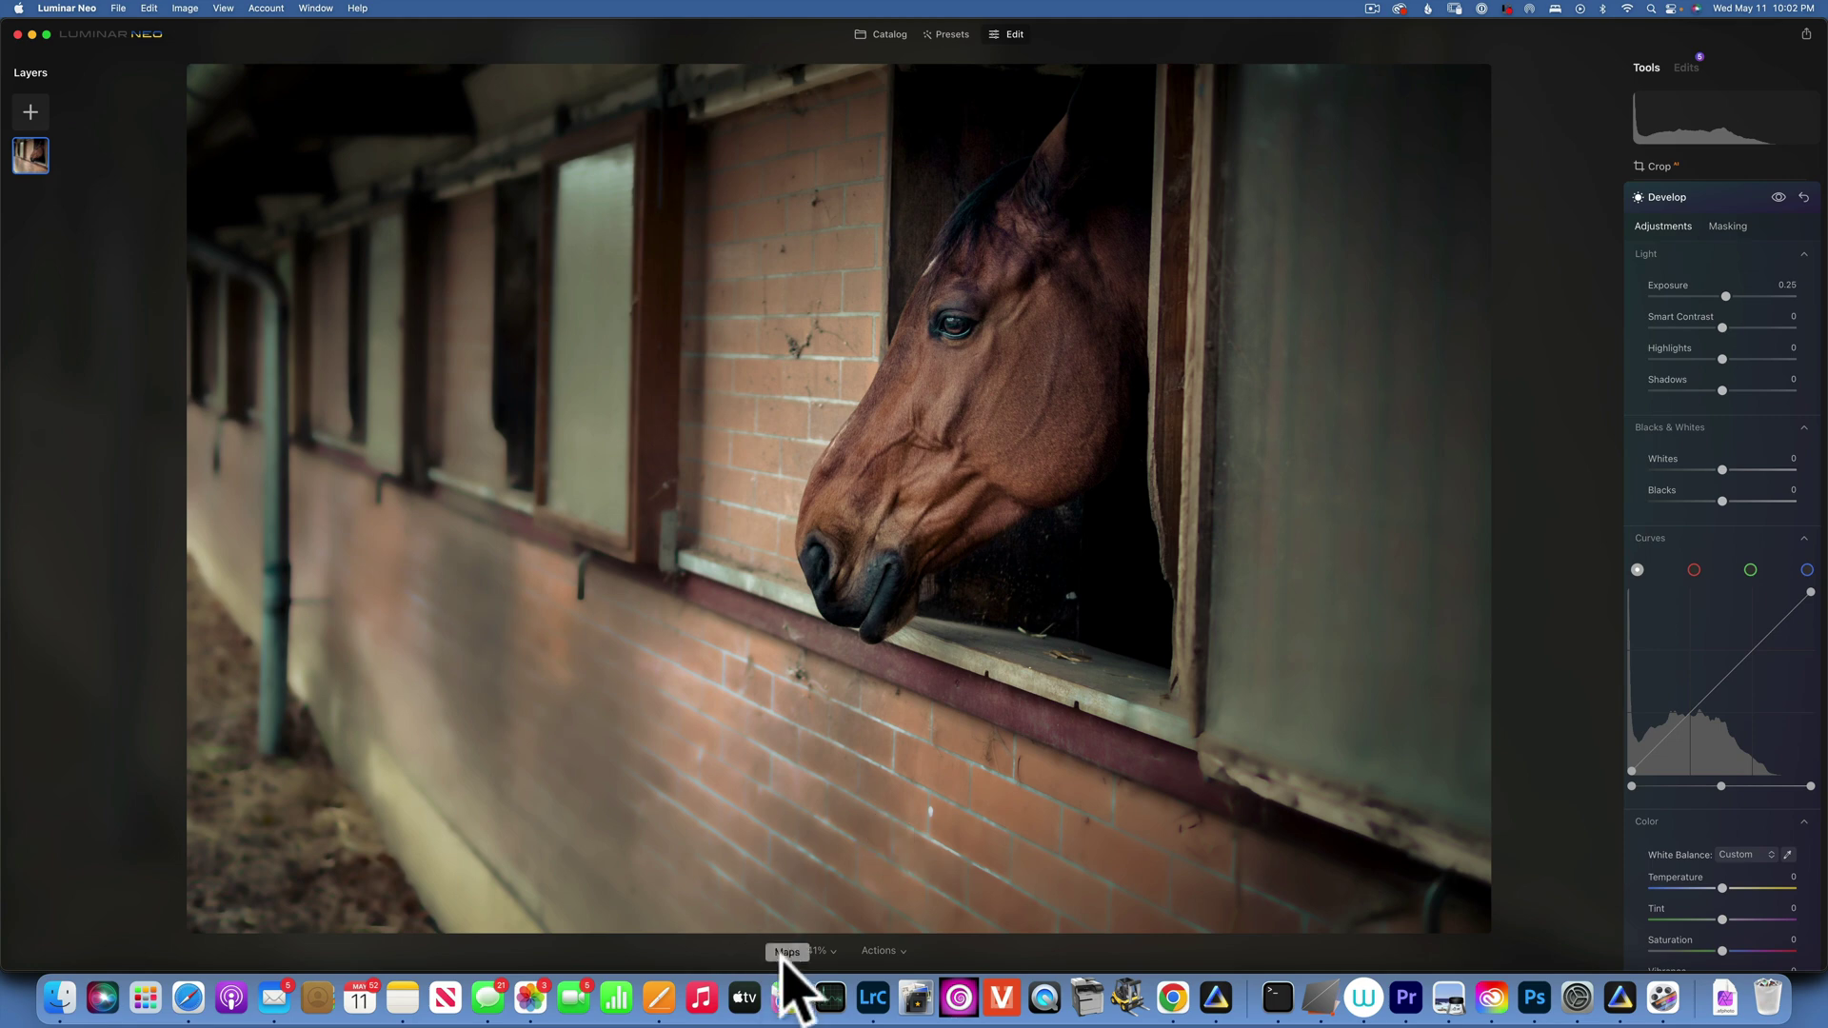
pyautogui.press('\\')
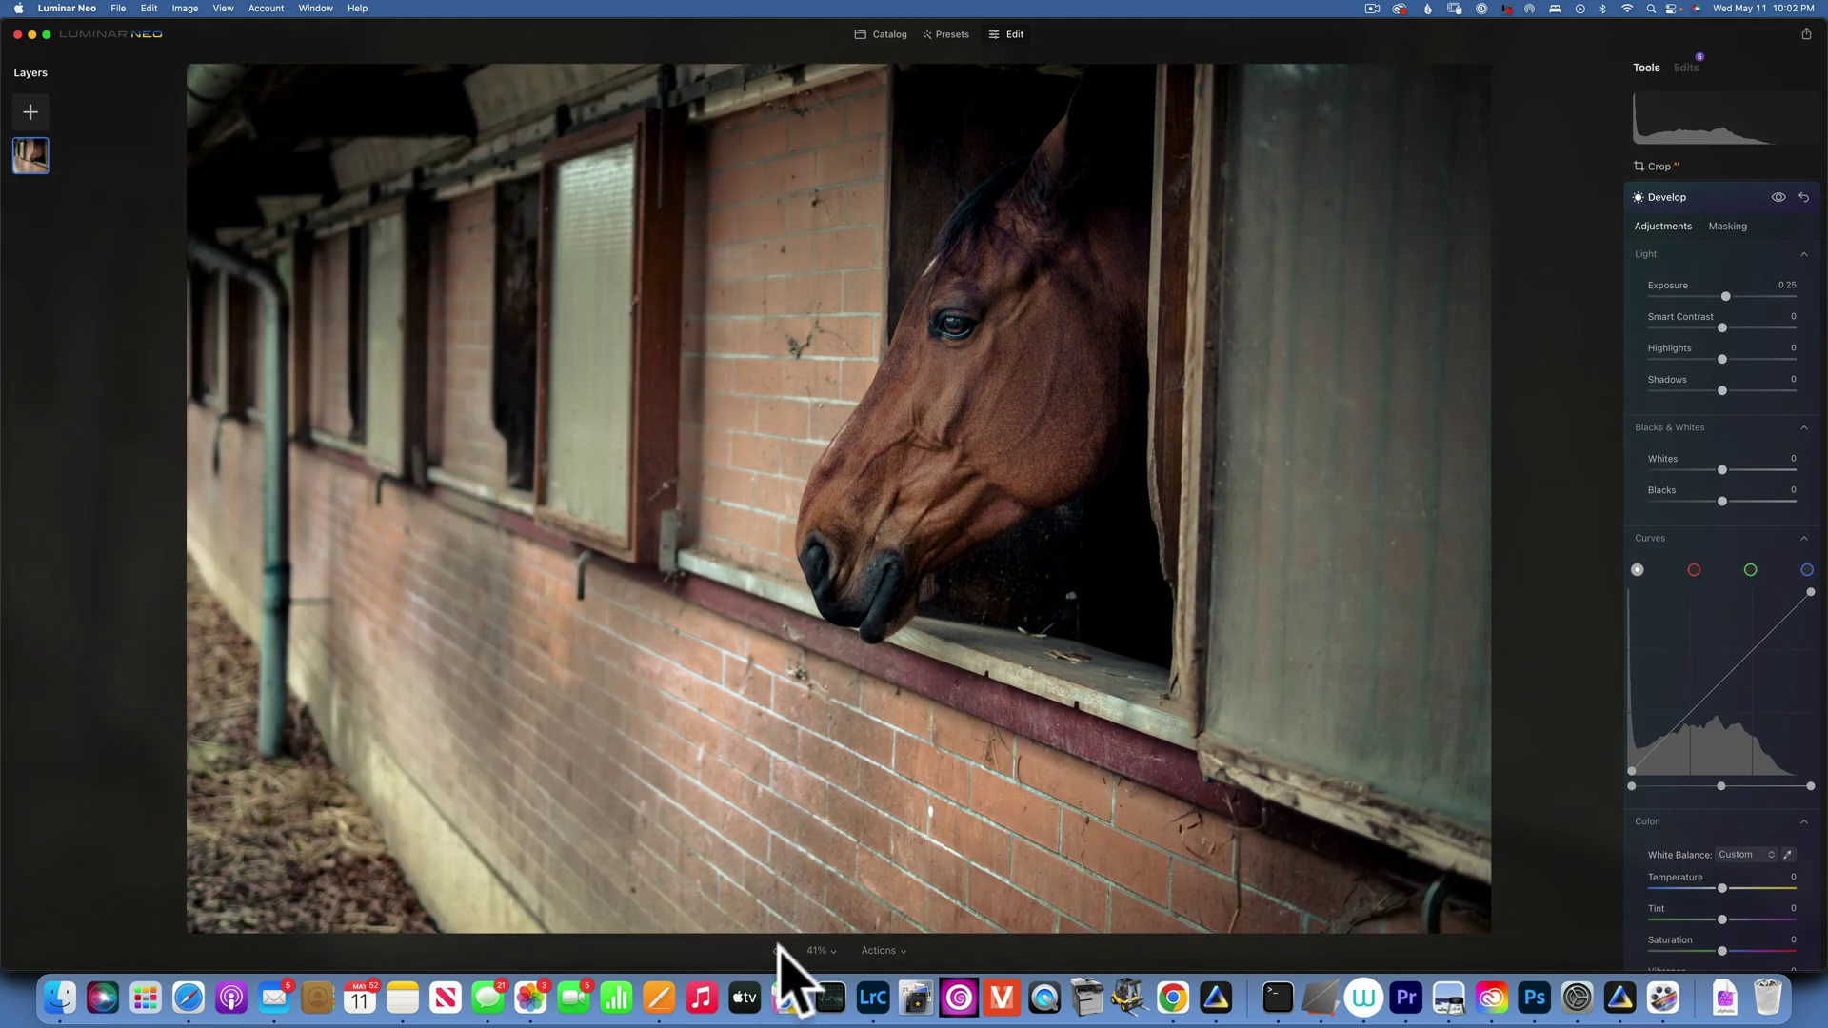
pyautogui.click(779, 950)
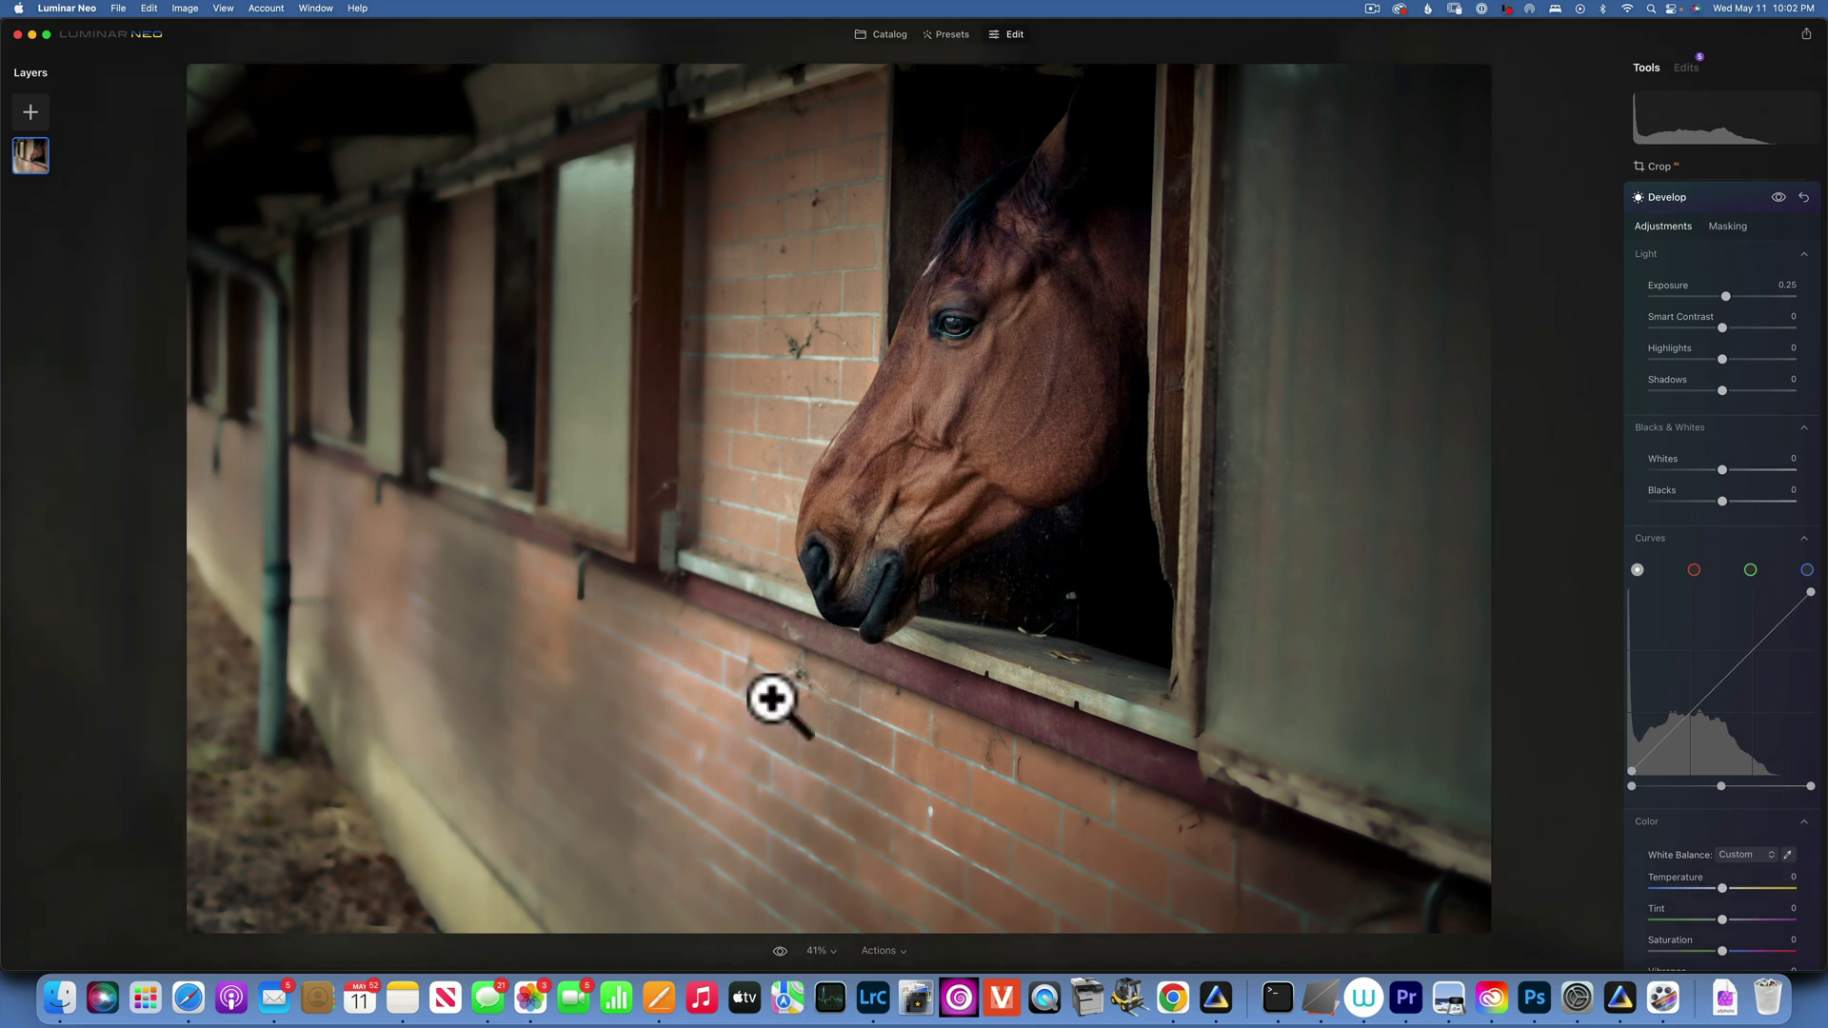
# Add the blurred grey-brown texture from My Images as a layer at 100 opacity with Soft Light blending
pyautogui.click(31, 112)
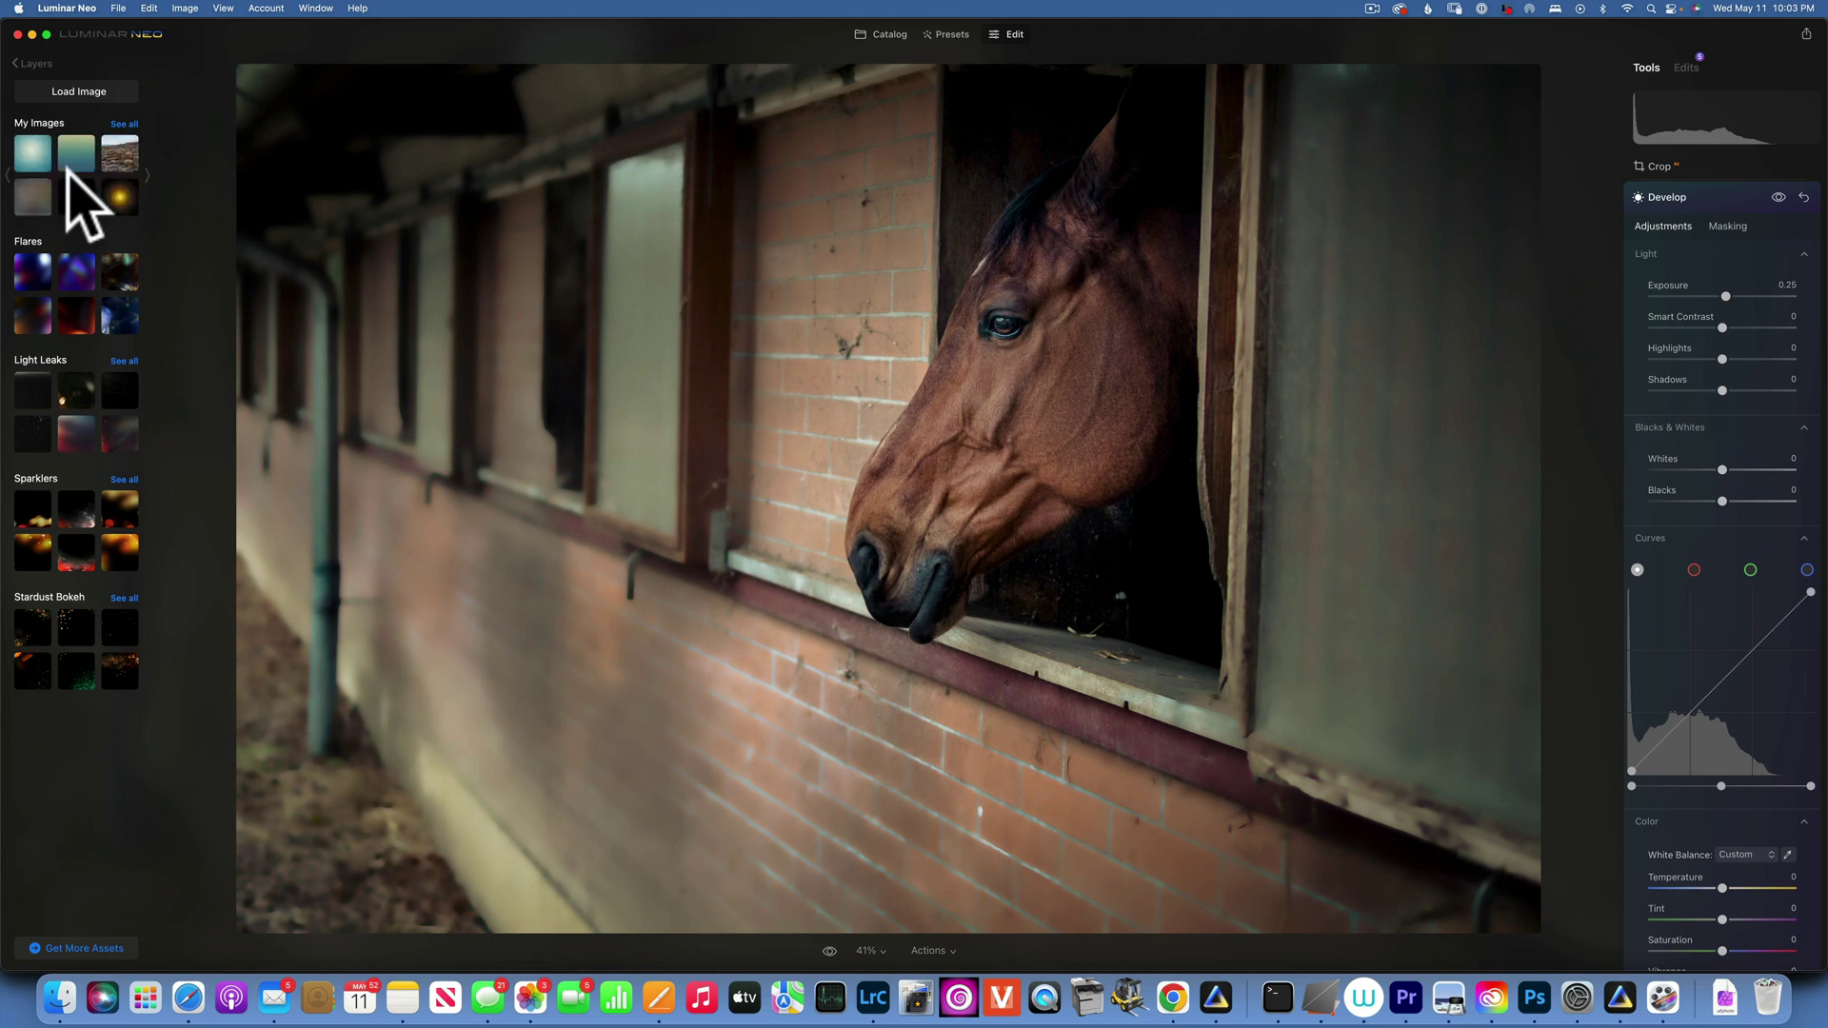
pyautogui.click(32, 195)
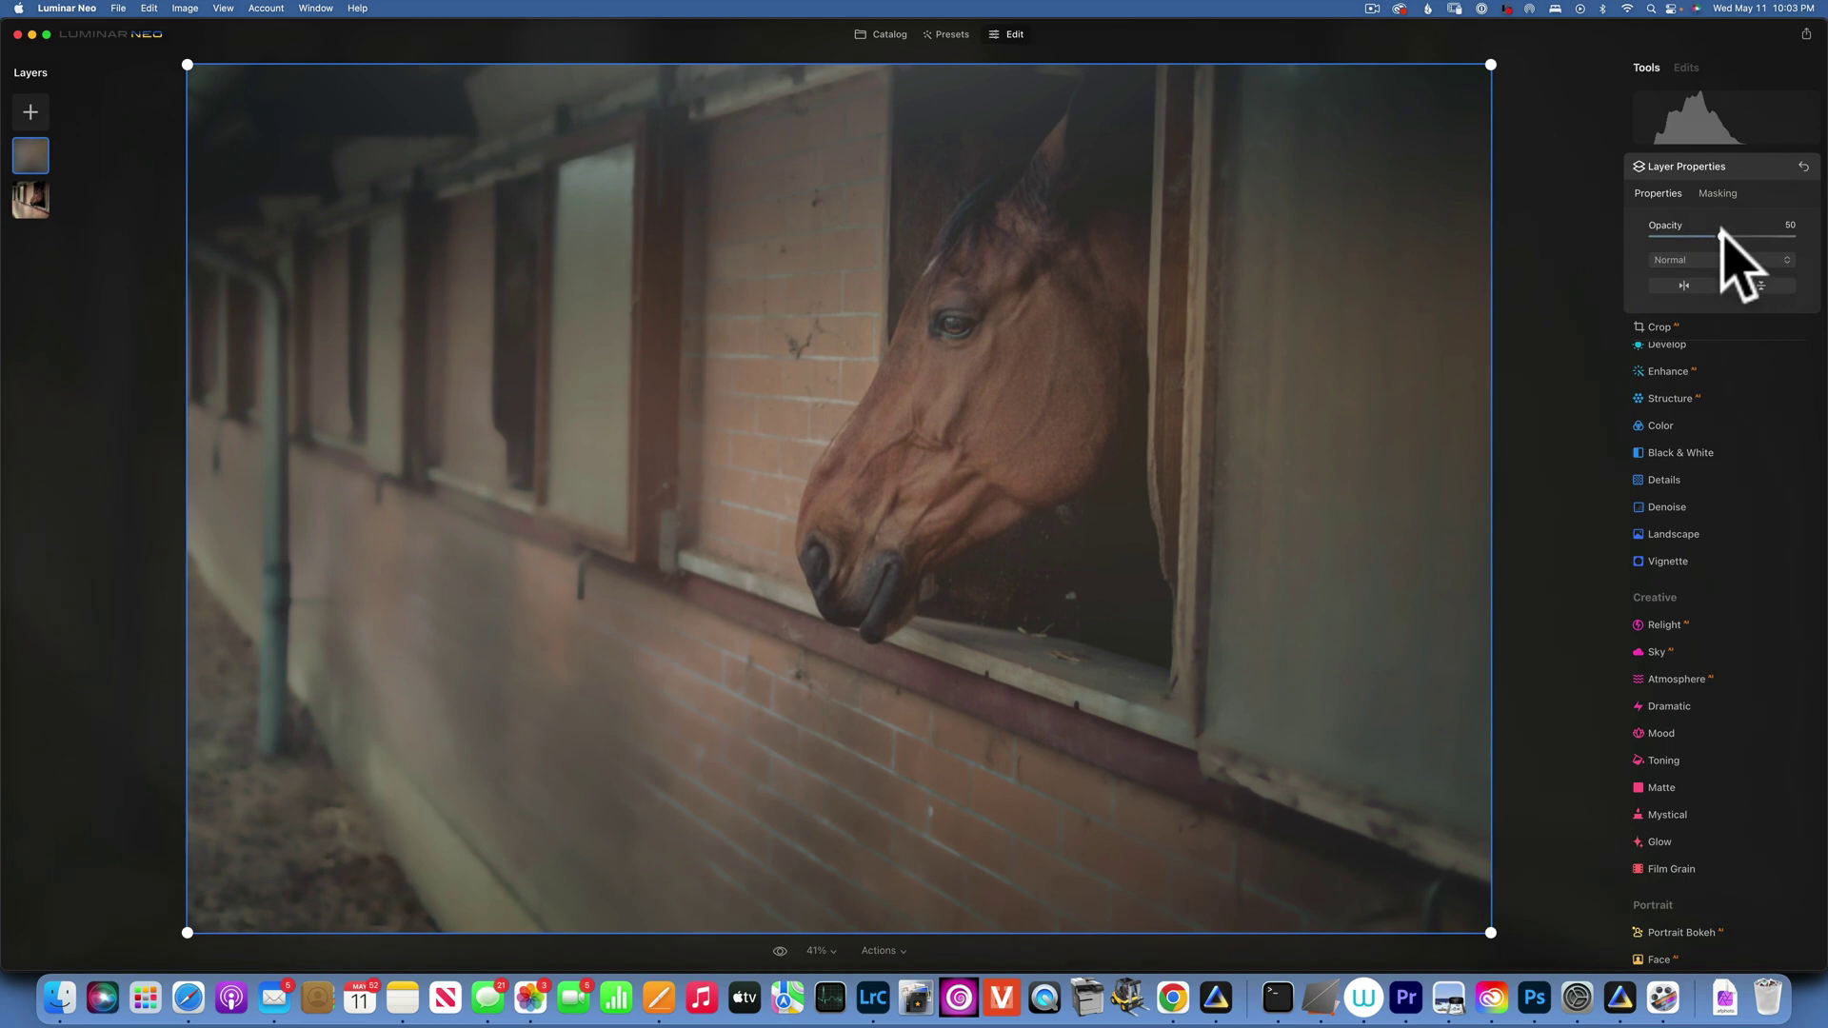
pyautogui.click(1795, 236)
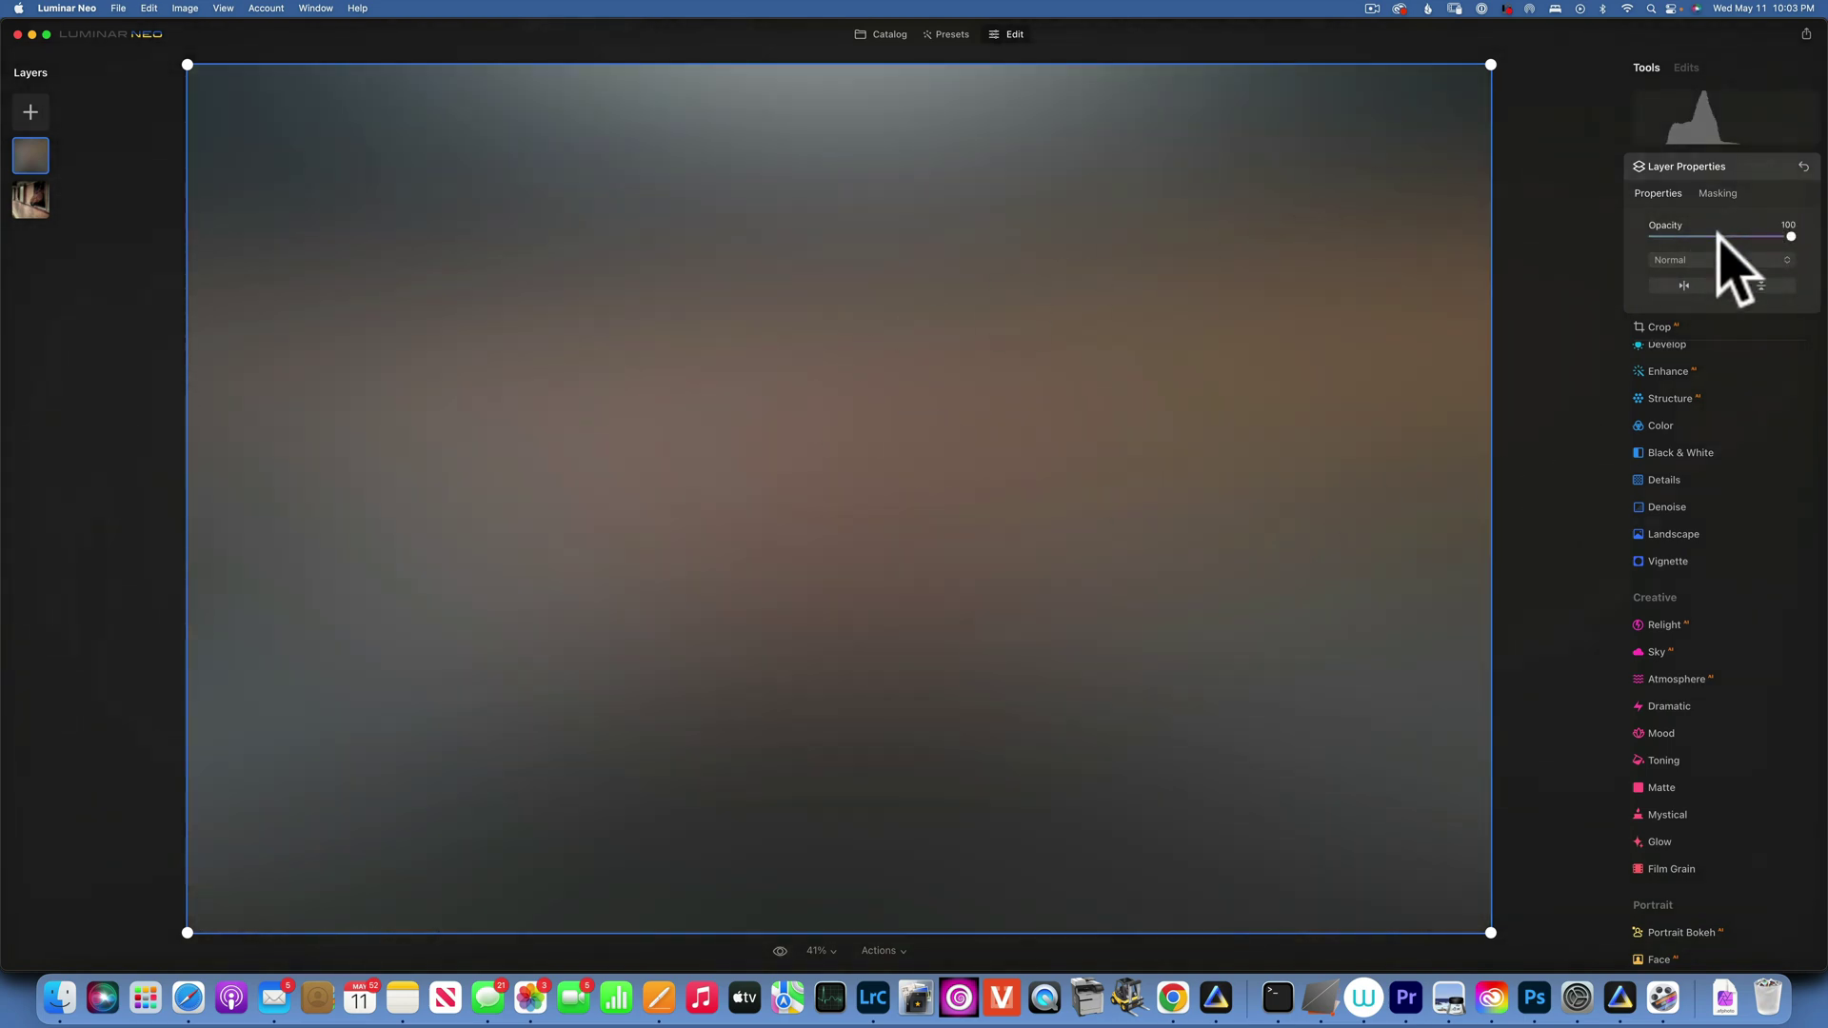
pyautogui.click(1701, 261)
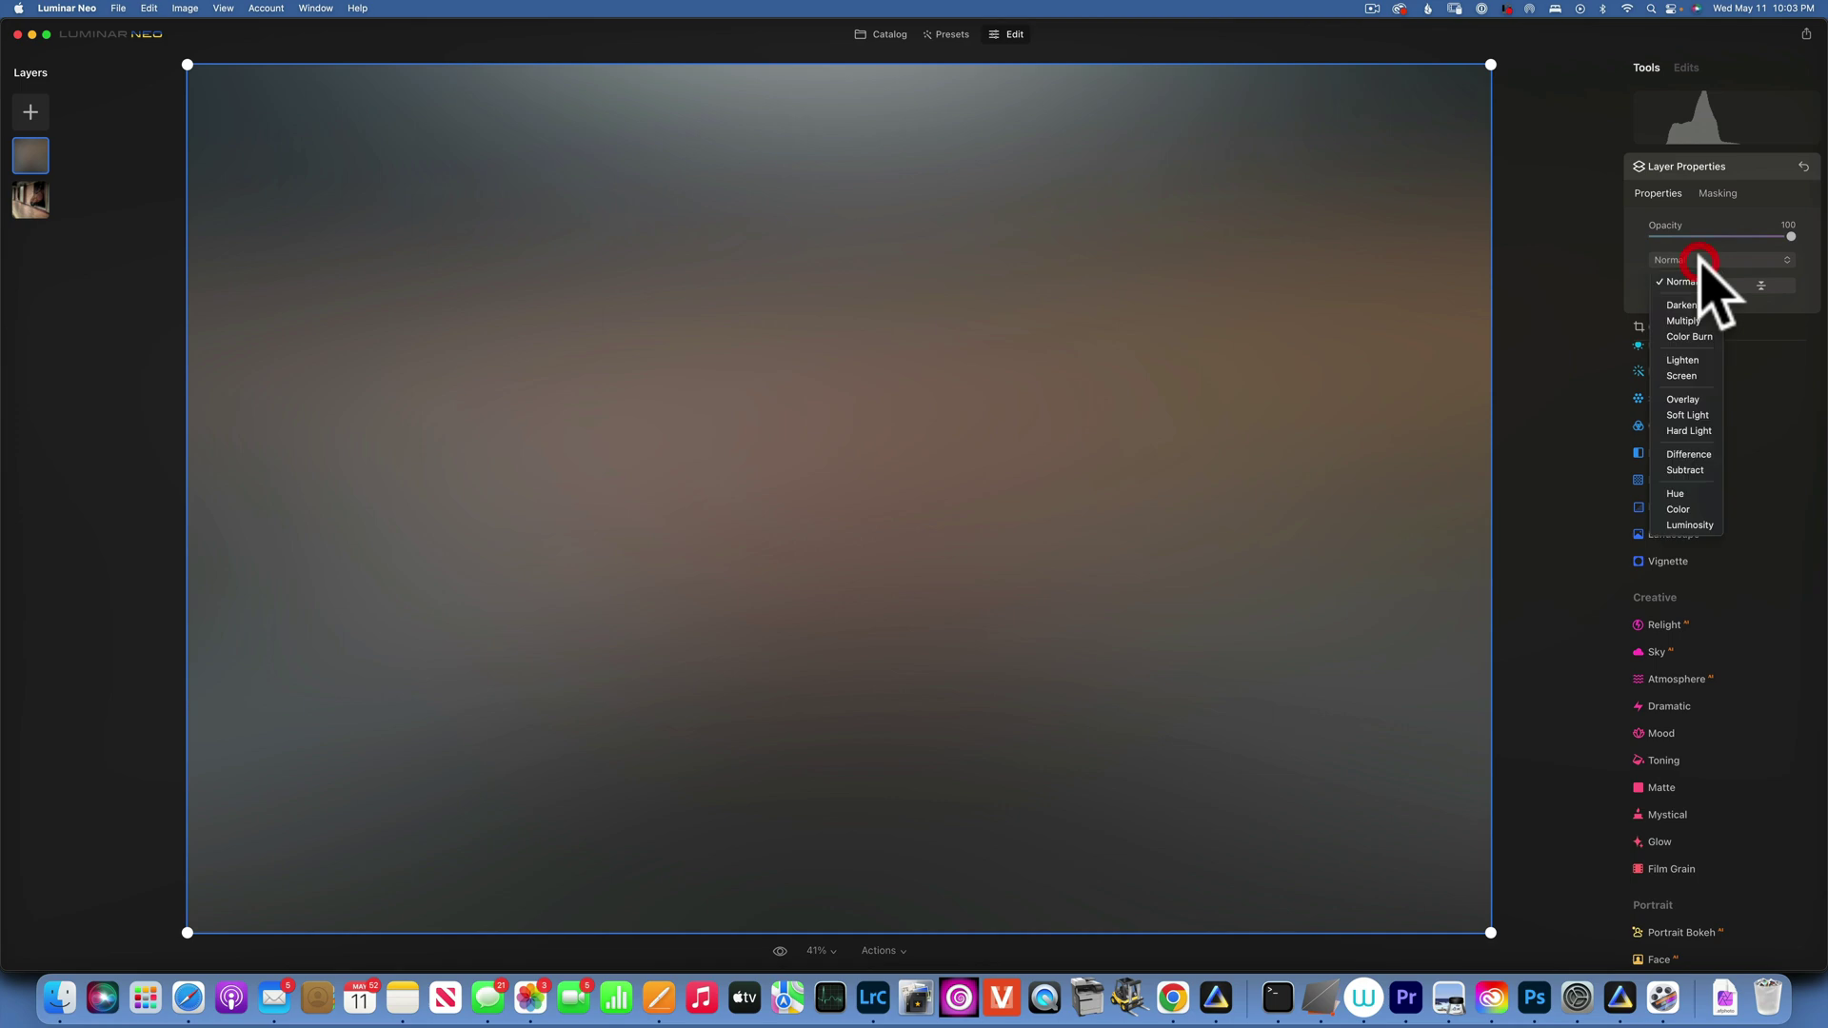
pyautogui.click(1687, 415)
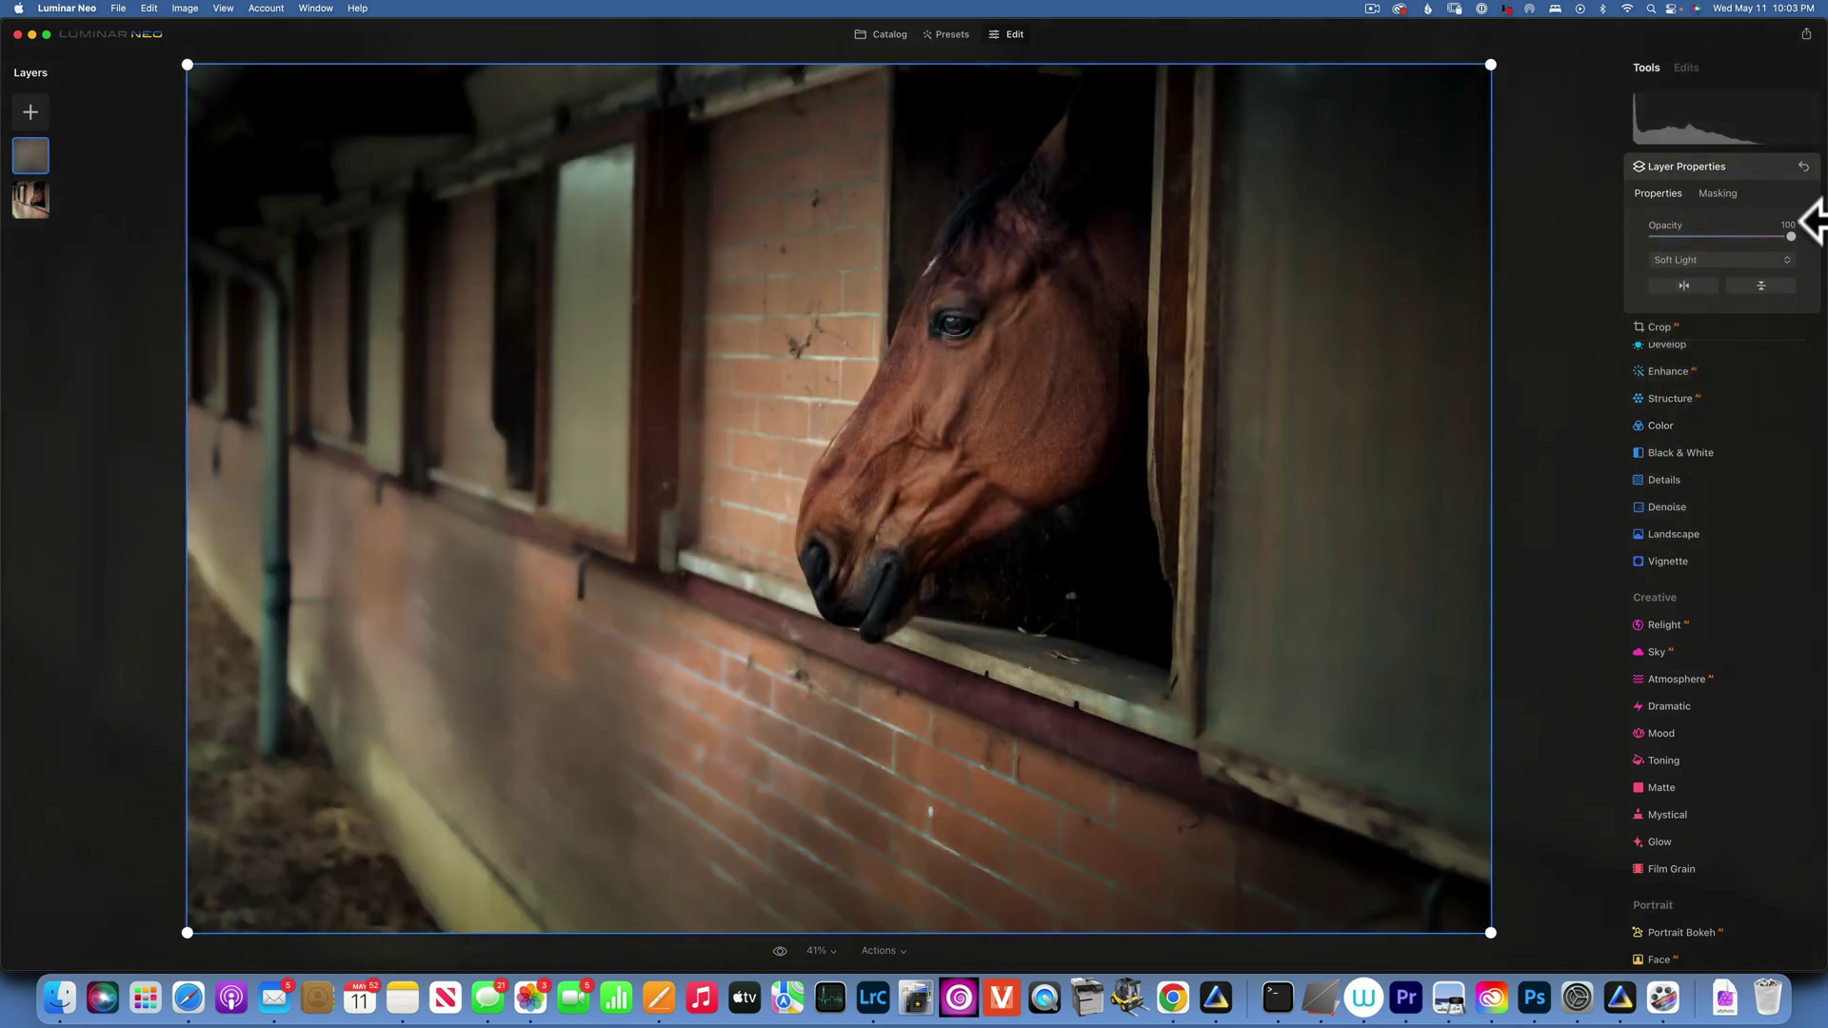
# Mask the texture layer with a radial gradient that keeps it off the horse's head, and compare the photo before and after
pyautogui.click(1718, 192)
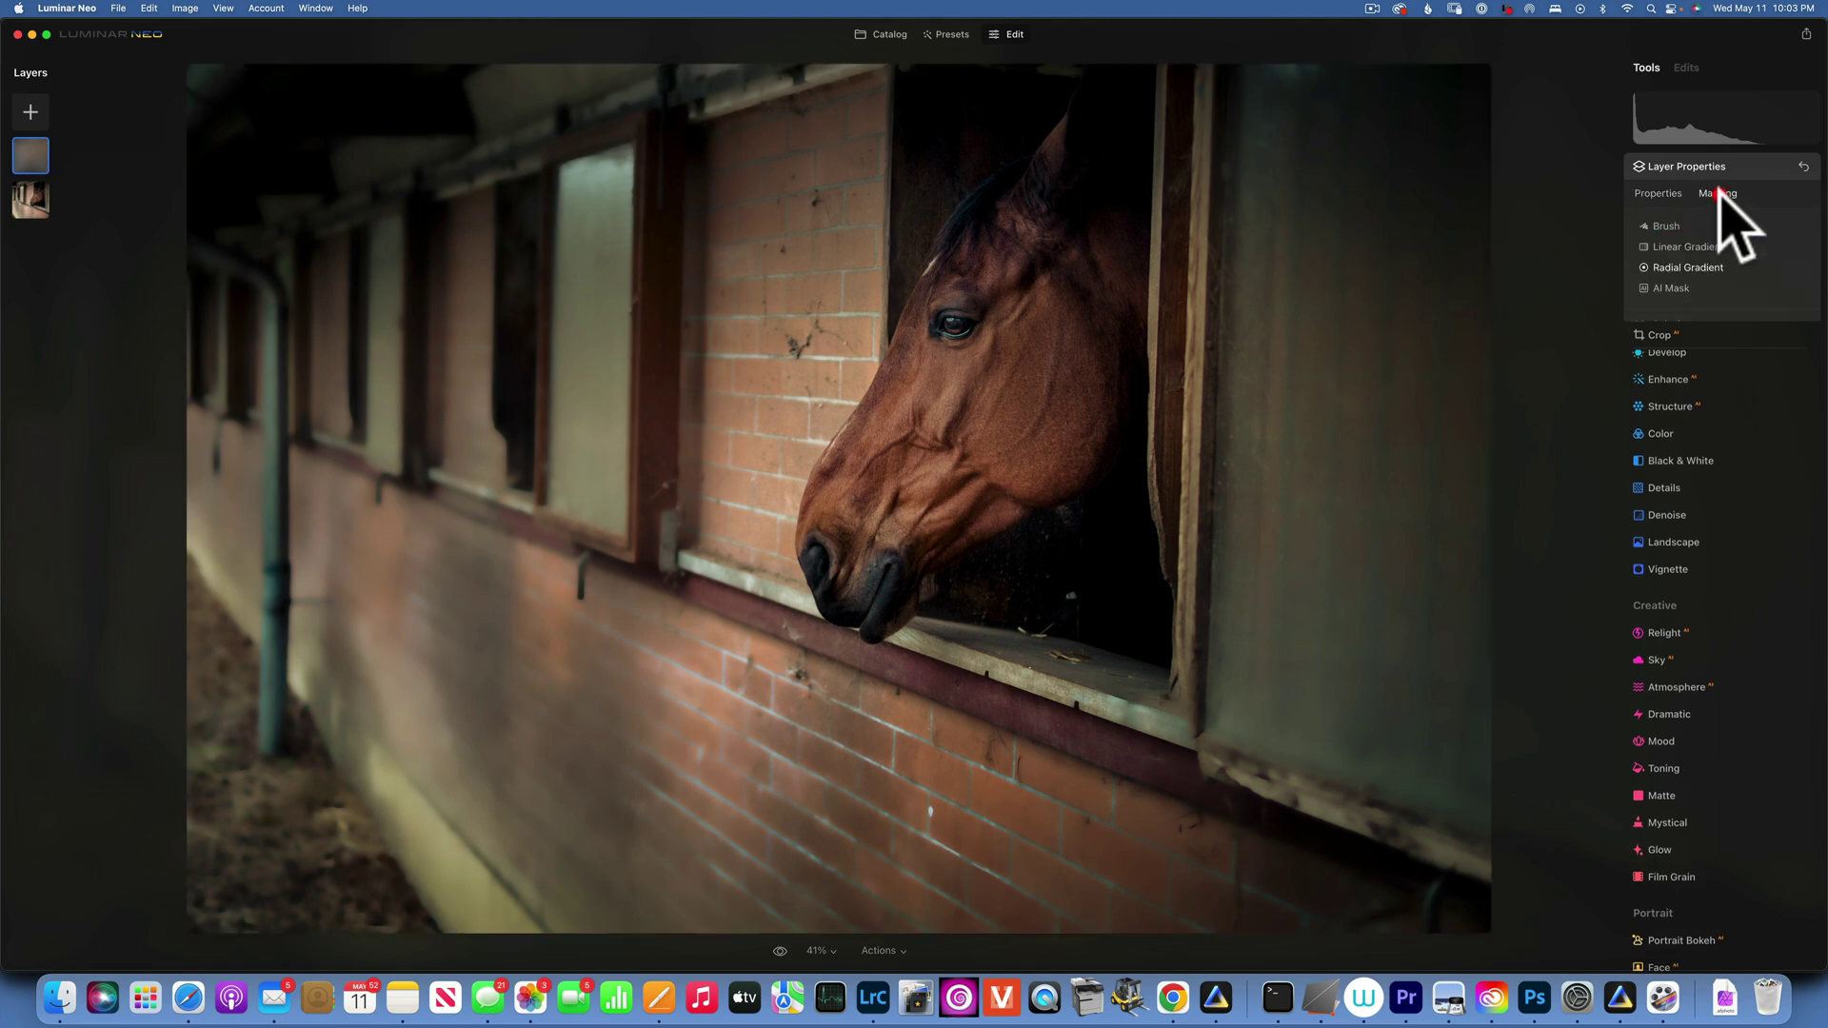
pyautogui.click(1684, 267)
pyautogui.moveTo(991, 401); pyautogui.dragTo(1141, 490)
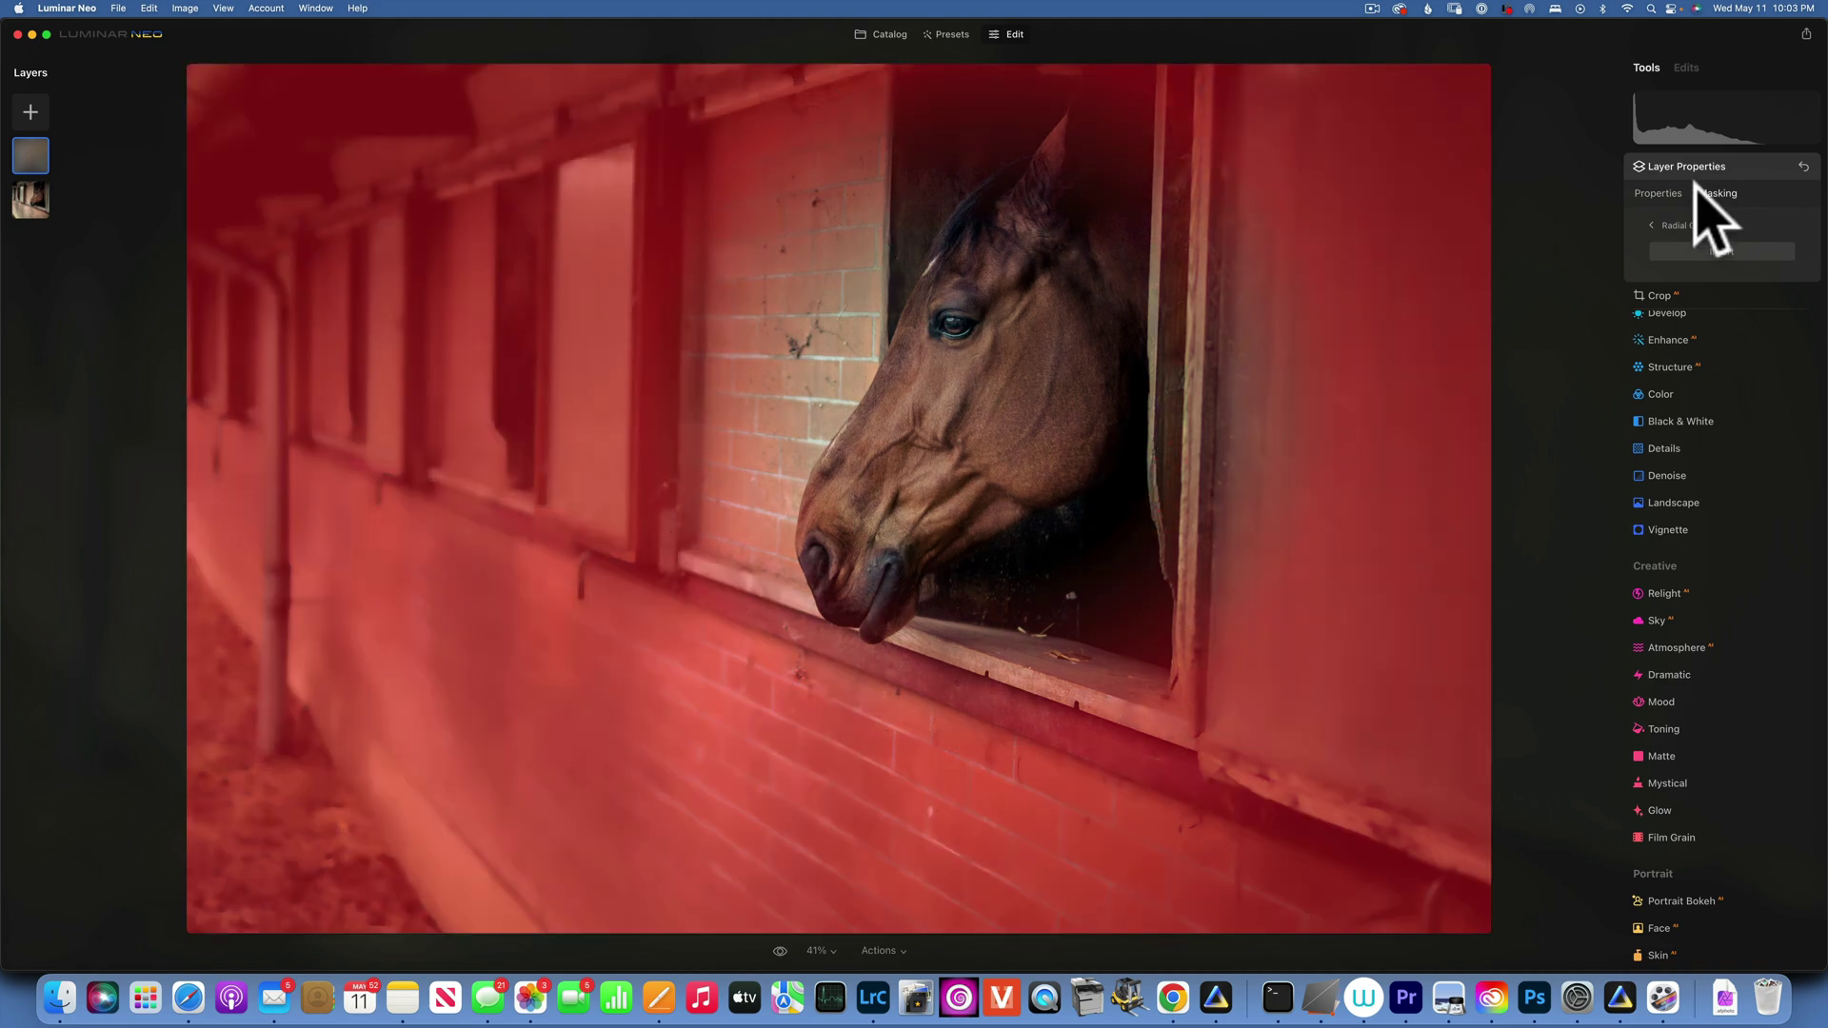
pyautogui.click(1730, 164)
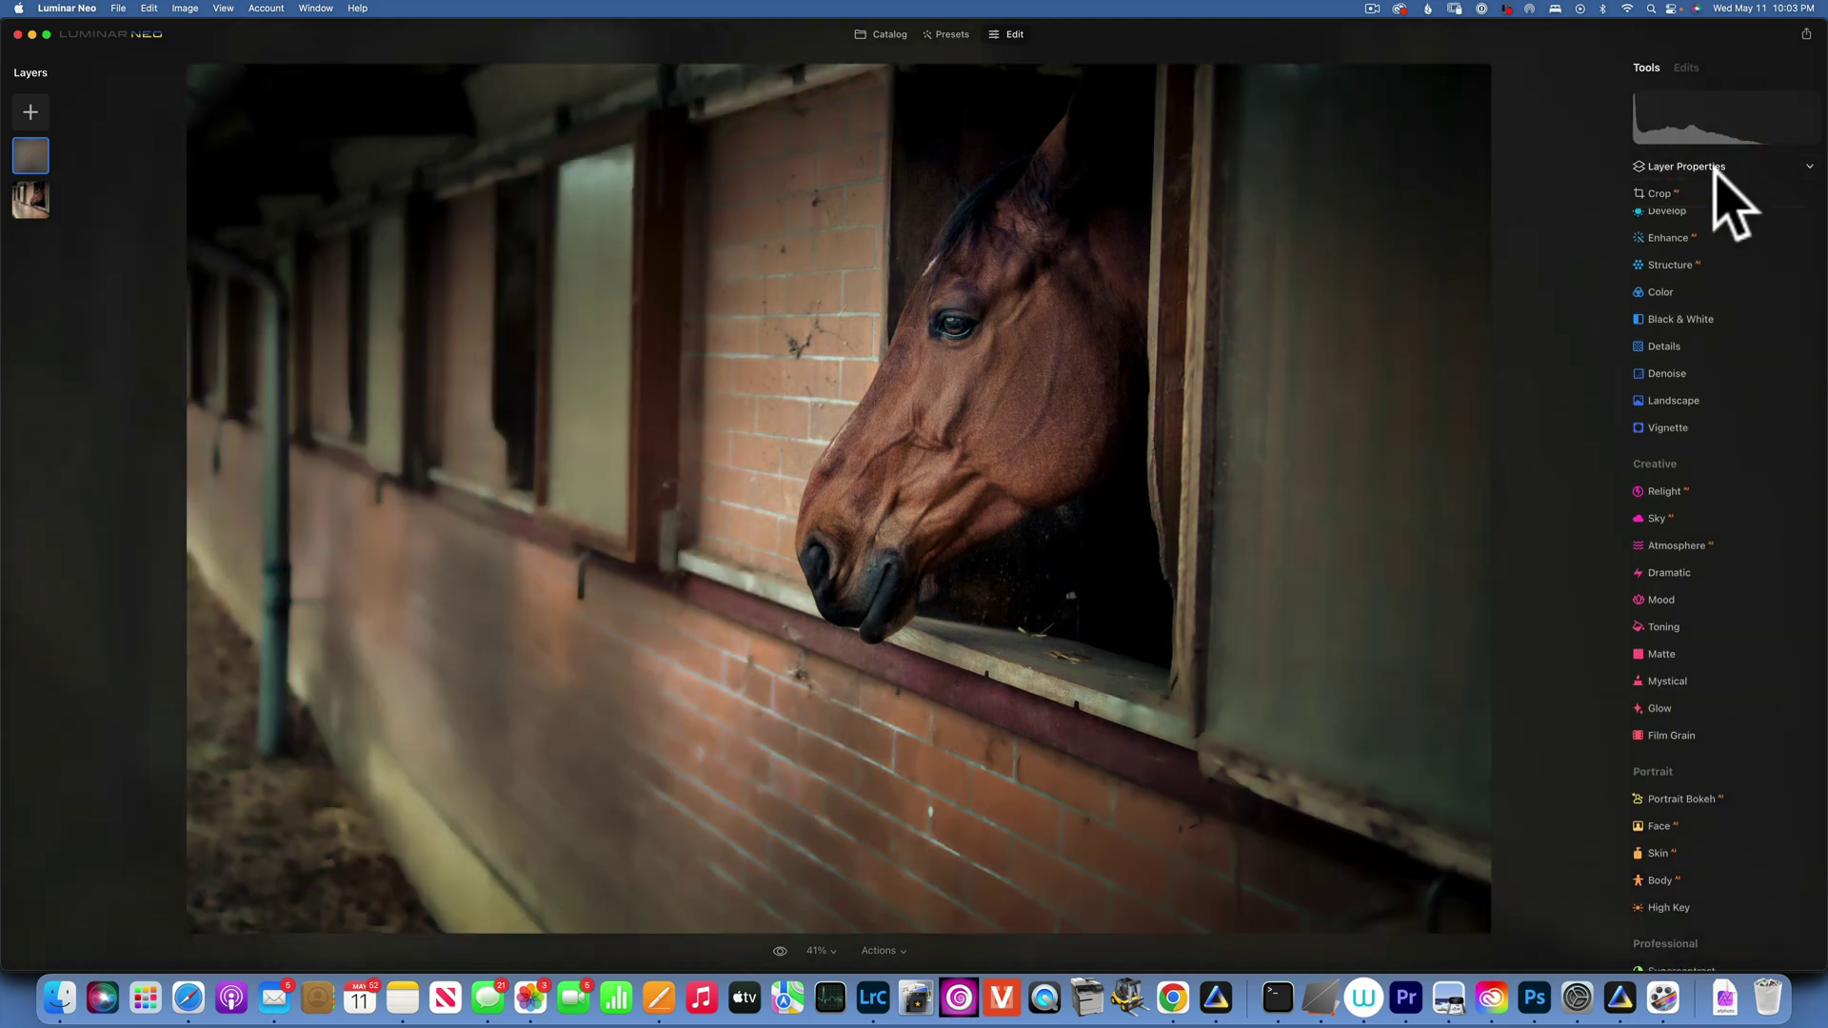
pyautogui.click(779, 951)
pyautogui.click(779, 950)
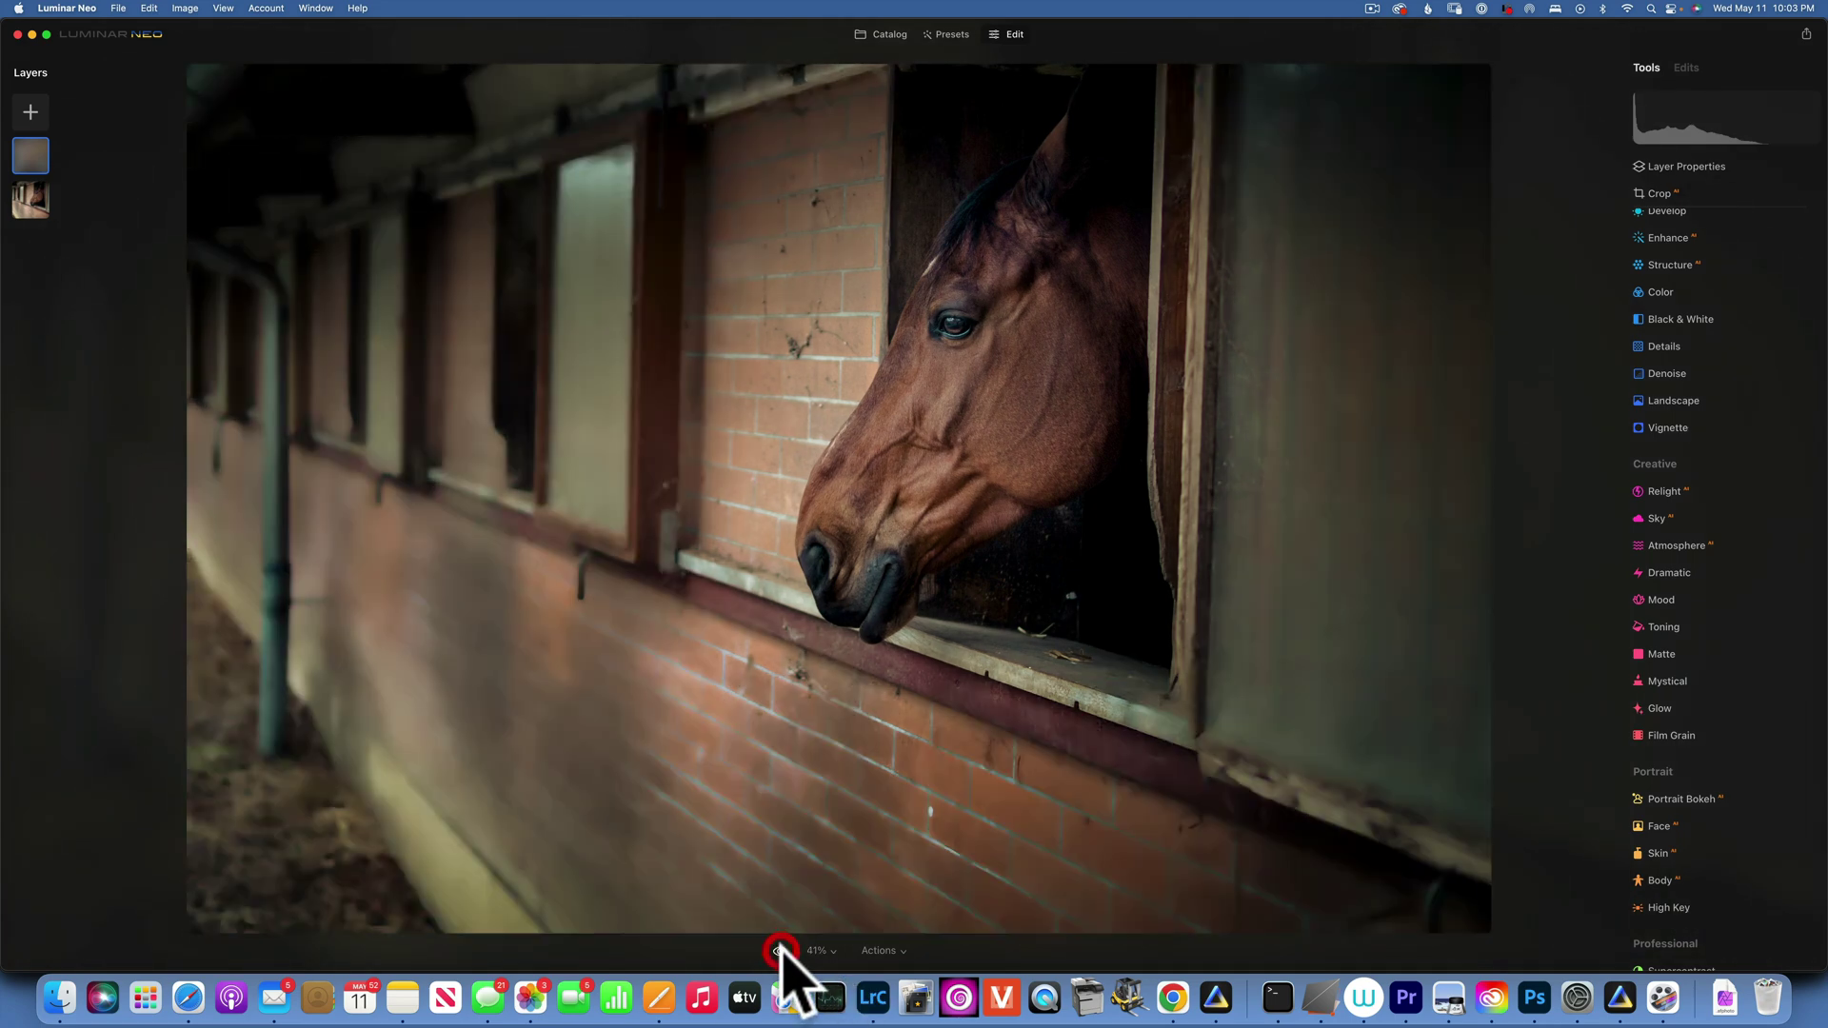
pyautogui.click(779, 950)
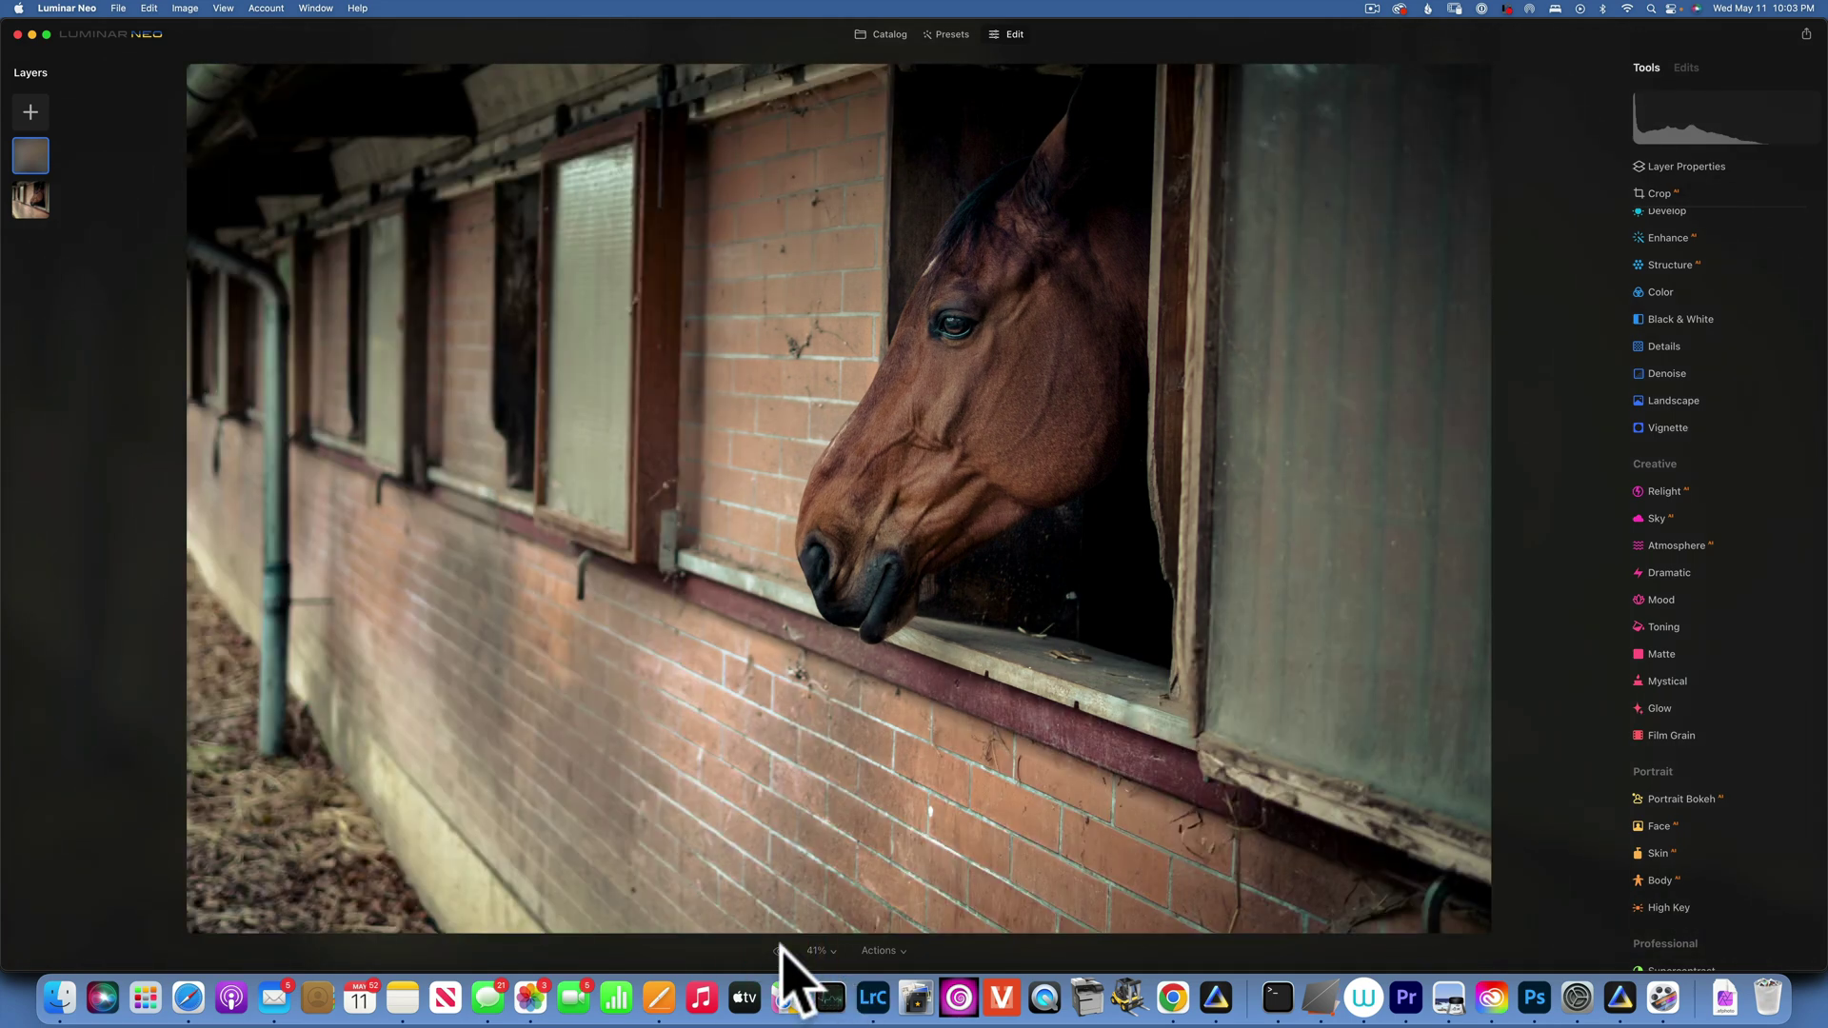
pyautogui.click(778, 950)
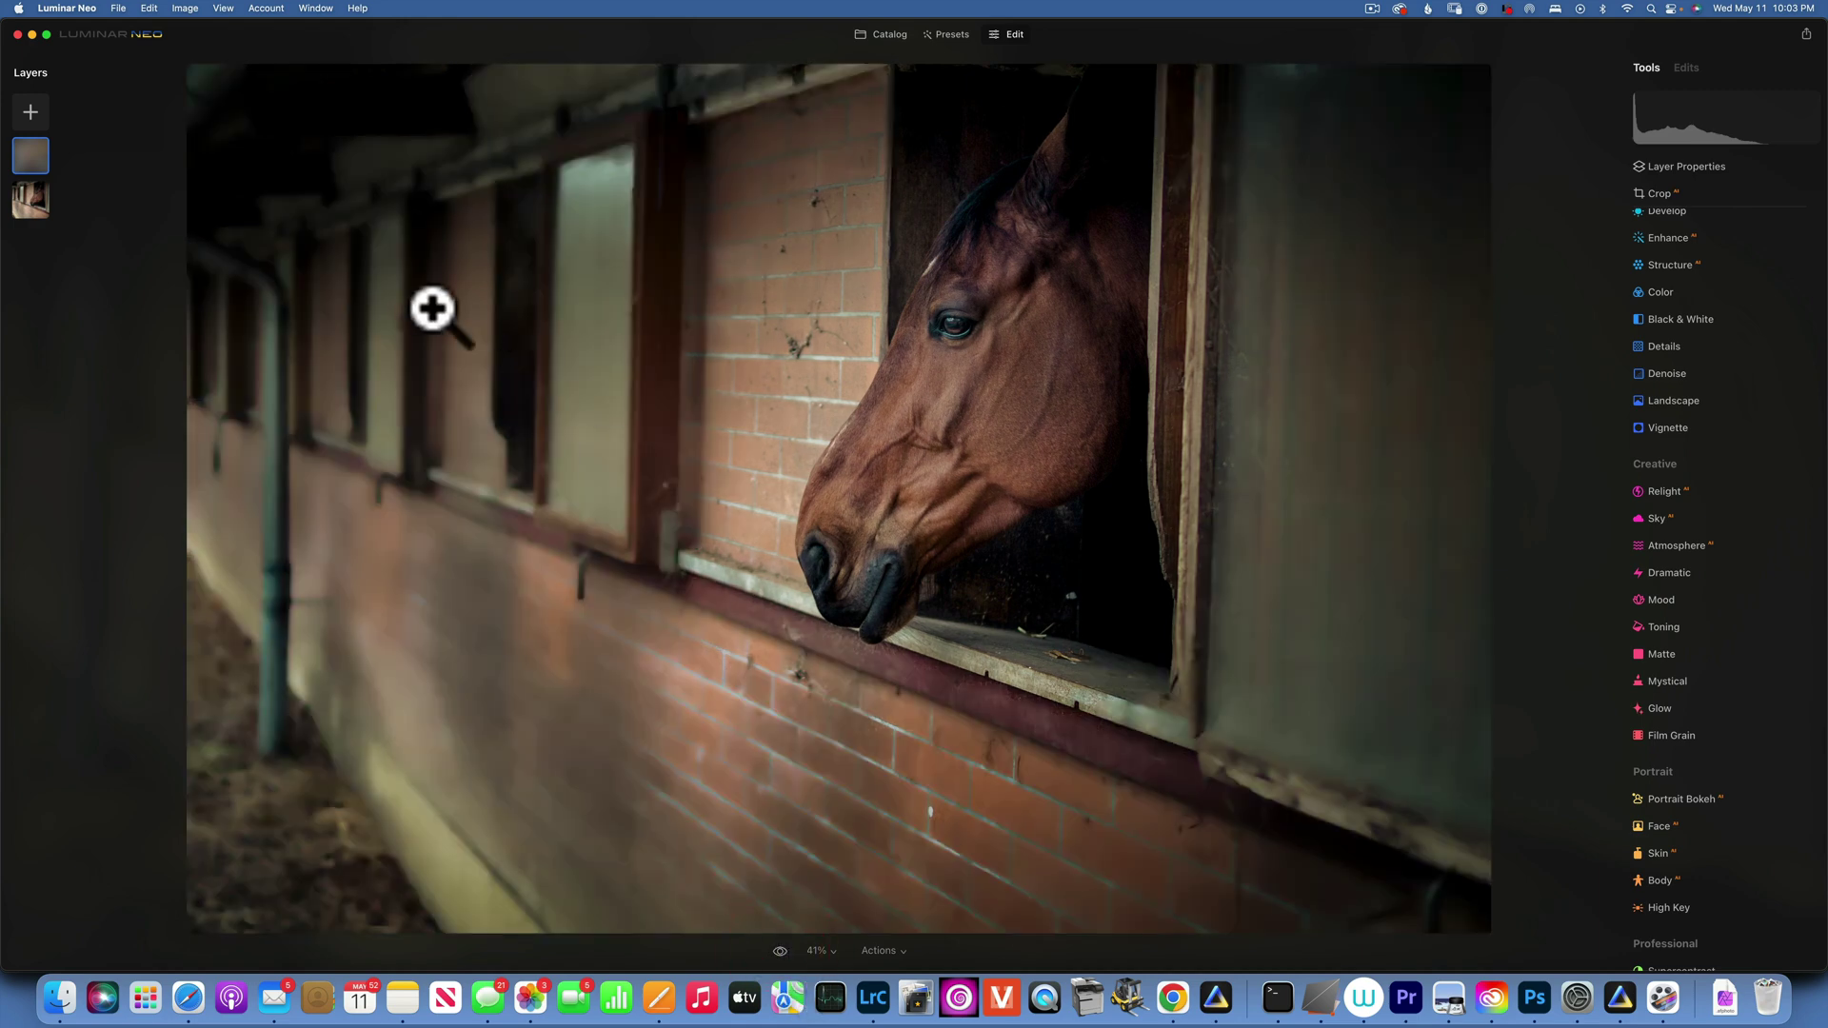